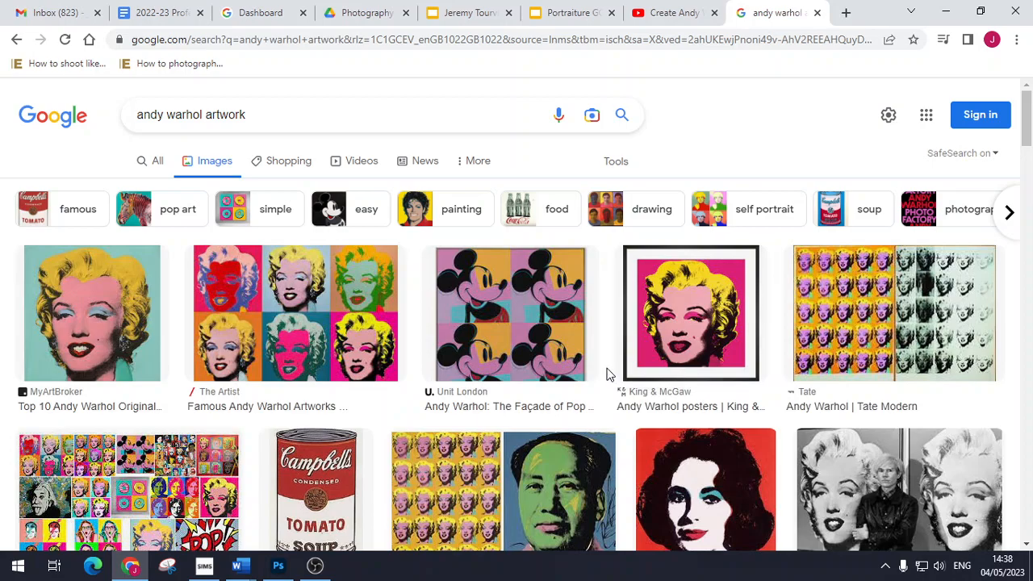
Step: Browse the 'andy warhol artwork' image results for pop-art reference, then minimise Chrome
{"action": "scroll", "coordinate": [597, 374], "scroll_direction": "down", "scroll_amount": 2}
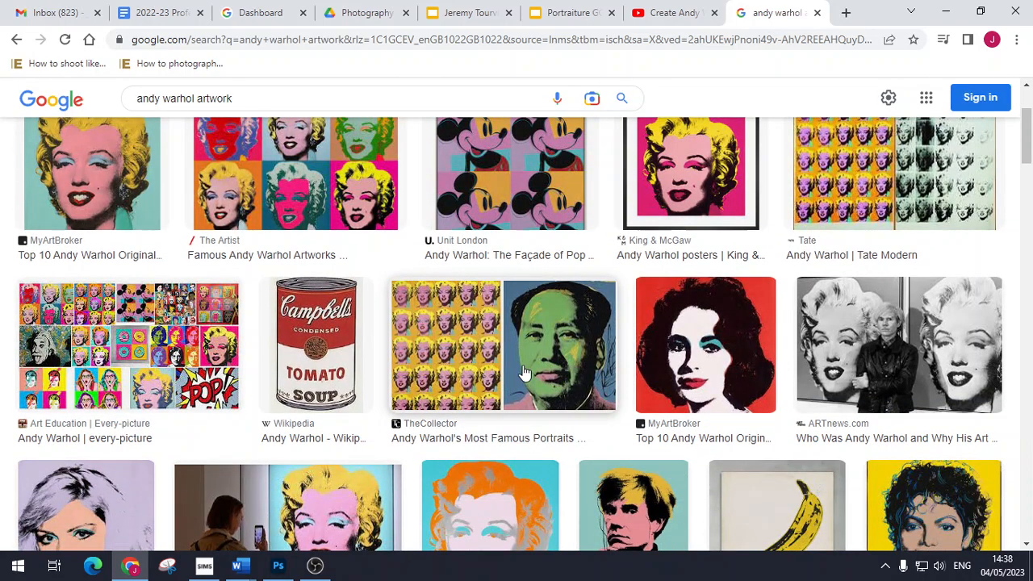
{"action": "scroll", "coordinate": [605, 424], "scroll_direction": "down", "scroll_amount": 2}
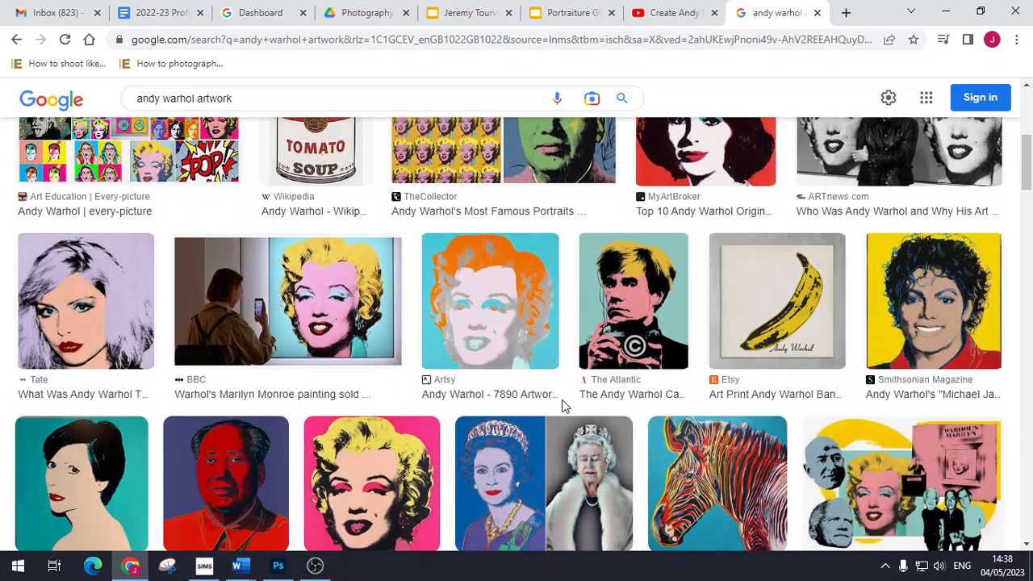
{"action": "scroll", "coordinate": [557, 408], "scroll_direction": "down", "scroll_amount": 2}
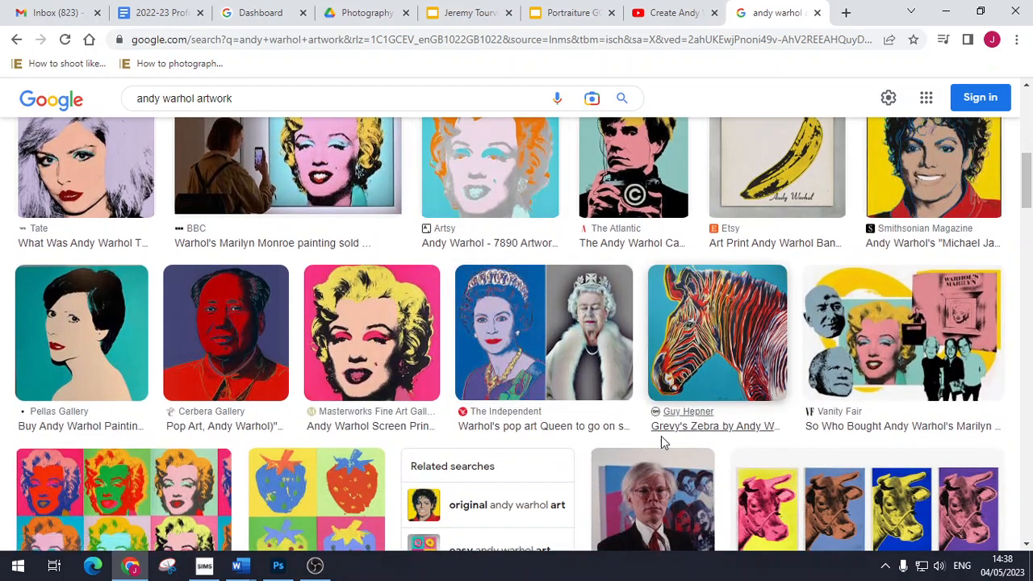
{"action": "scroll", "coordinate": [570, 368], "scroll_direction": "down", "scroll_amount": 2}
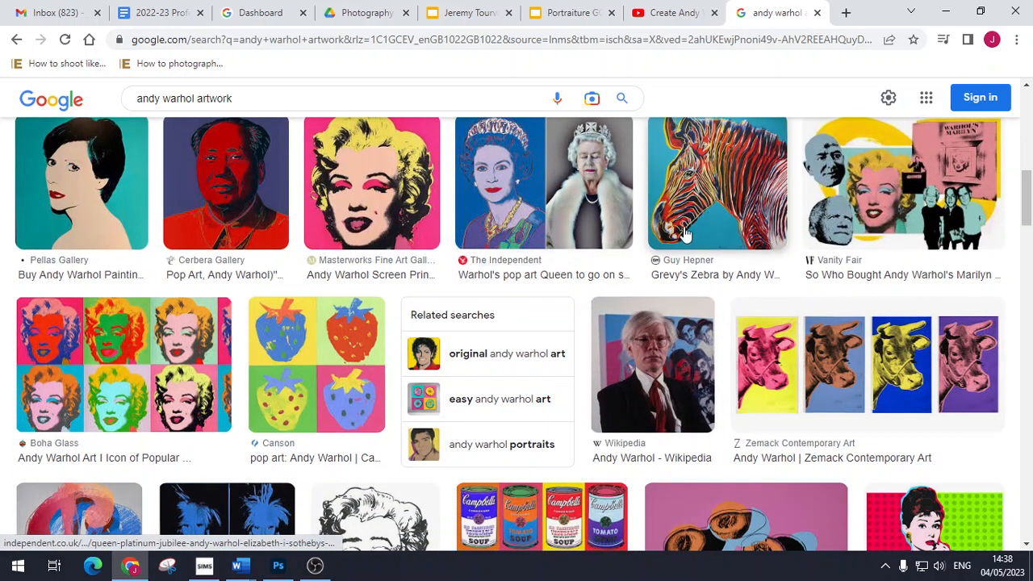
{"action": "scroll", "coordinate": [464, 451], "scroll_direction": "down", "scroll_amount": 3}
{"action": "scroll", "coordinate": [479, 431], "scroll_direction": "up", "scroll_amount": 8}
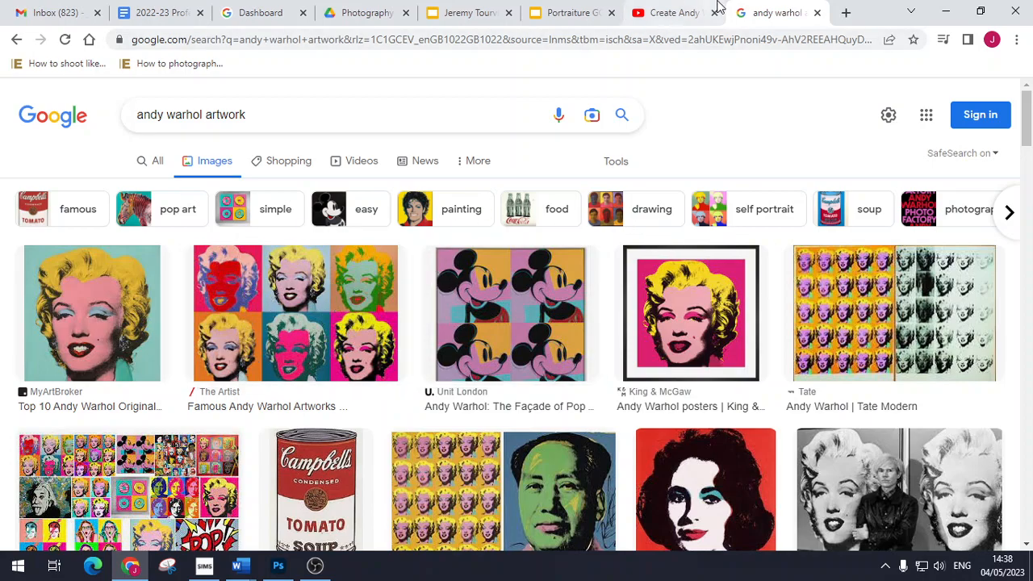
{"action": "left_click", "coordinate": [946, 12]}
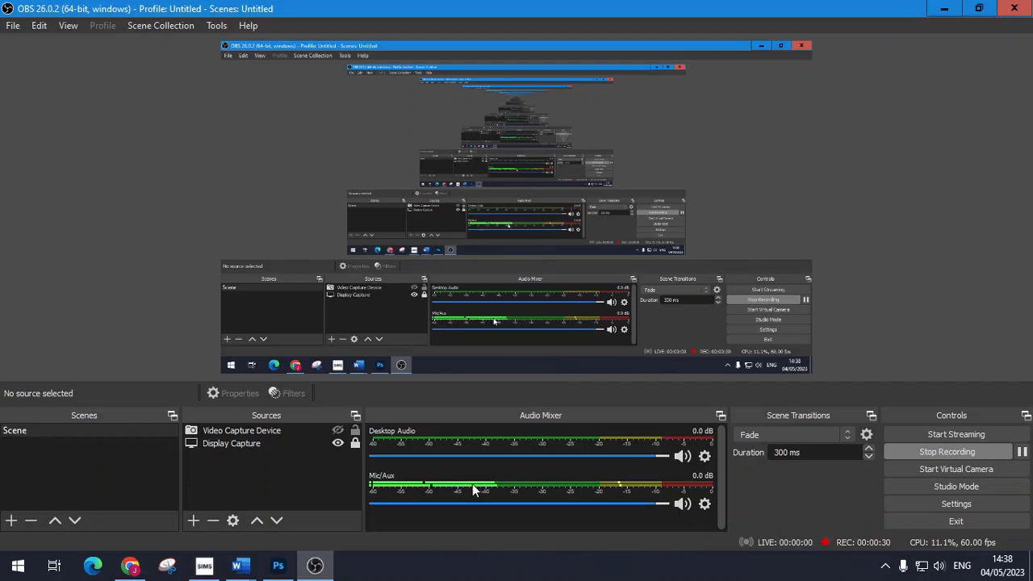
Step: Review the Untitled-2 and Untitled-4 pop-art examples, then return to Untitled-5 with the Move tool
{"action": "left_click", "coordinate": [277, 565]}
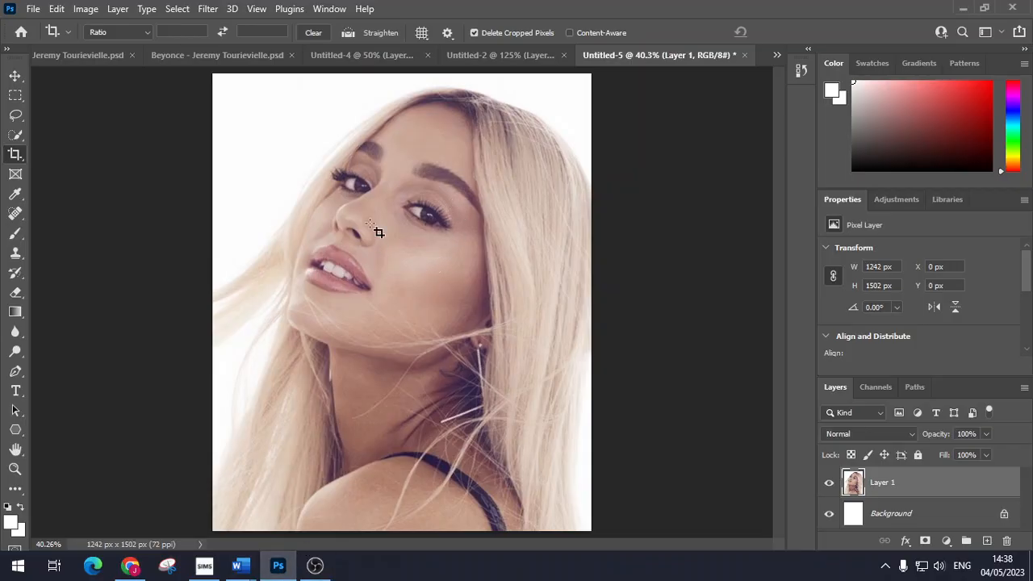
{"action": "left_click", "coordinate": [497, 55]}
{"action": "left_click", "coordinate": [404, 55]}
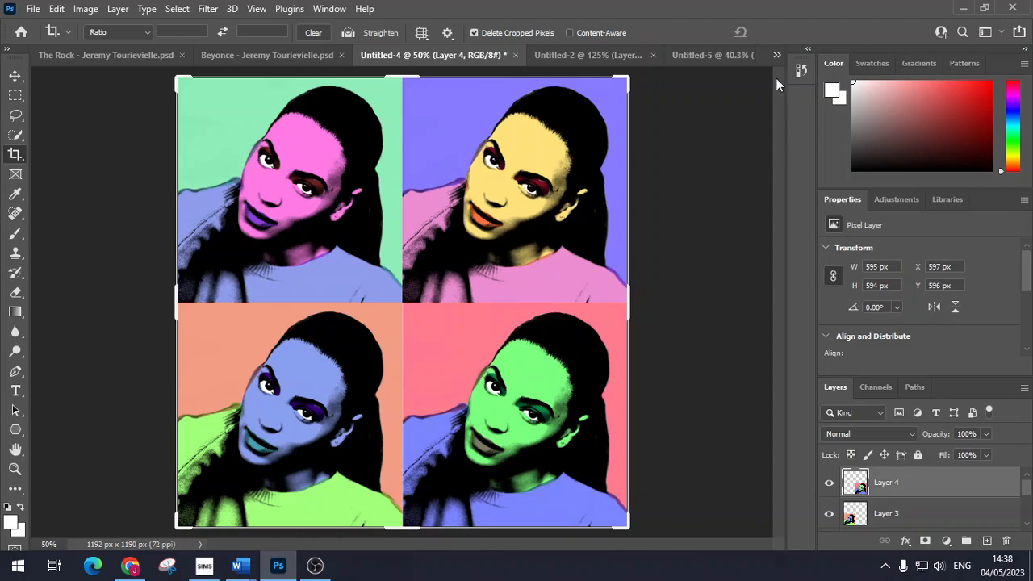
{"action": "left_click", "coordinate": [727, 56]}
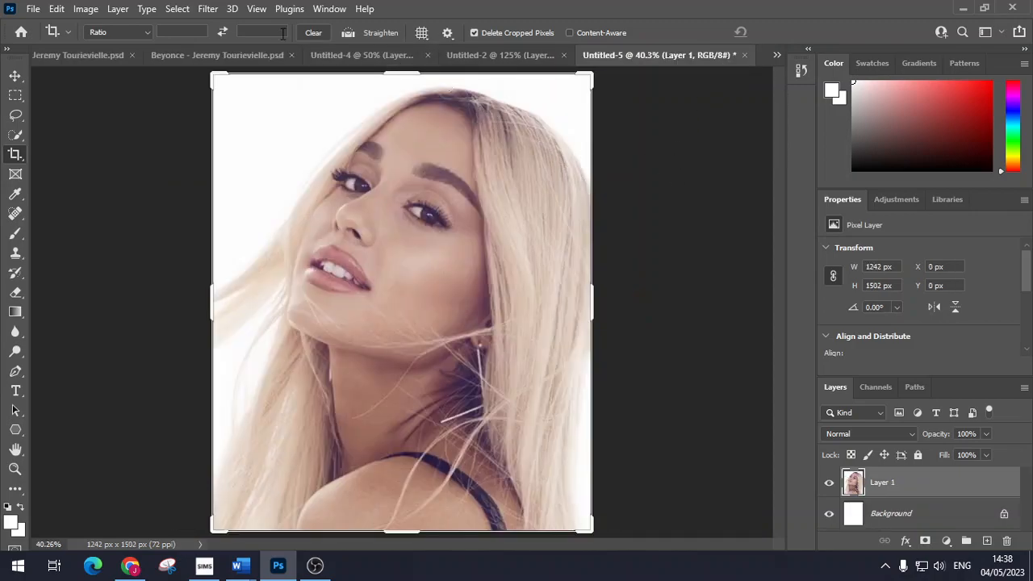
{"action": "left_click", "coordinate": [15, 75]}
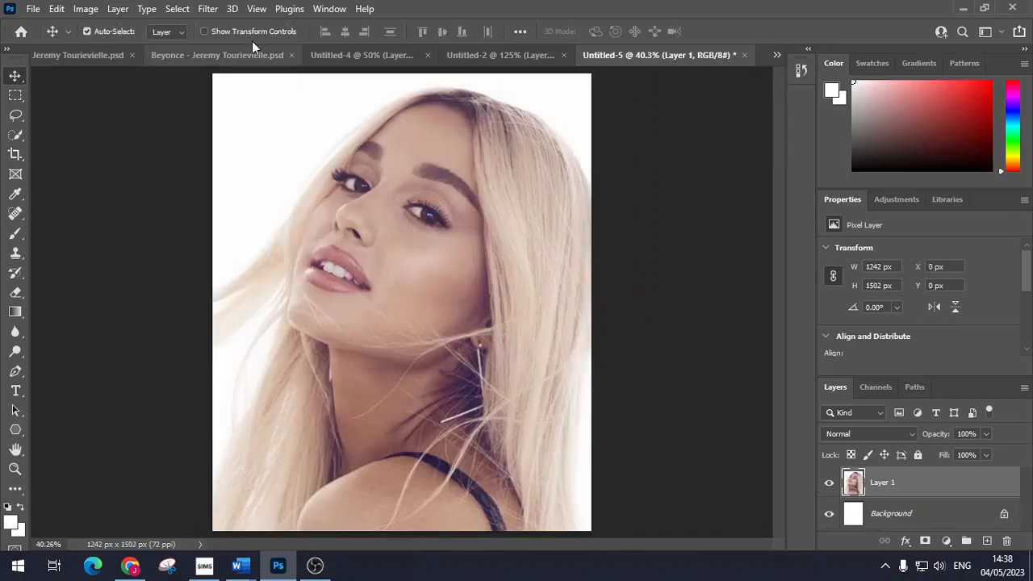
Step: Convert the portrait to black and white with Image > Adjustments > Black & White
{"action": "left_click", "coordinate": [86, 9]}
{"action": "mouse_move", "coordinate": [150, 54]}
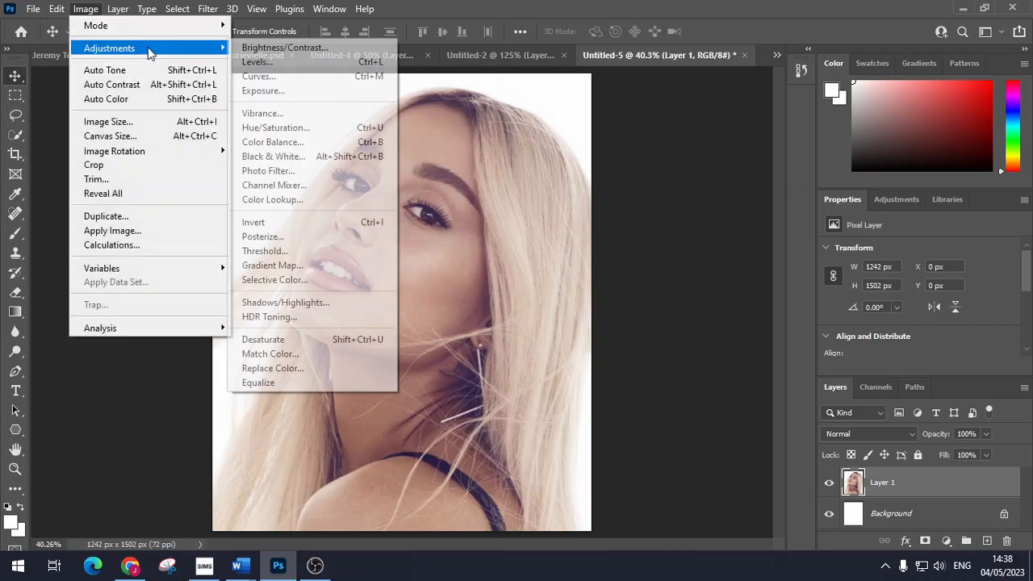
{"action": "left_click", "coordinate": [327, 156]}
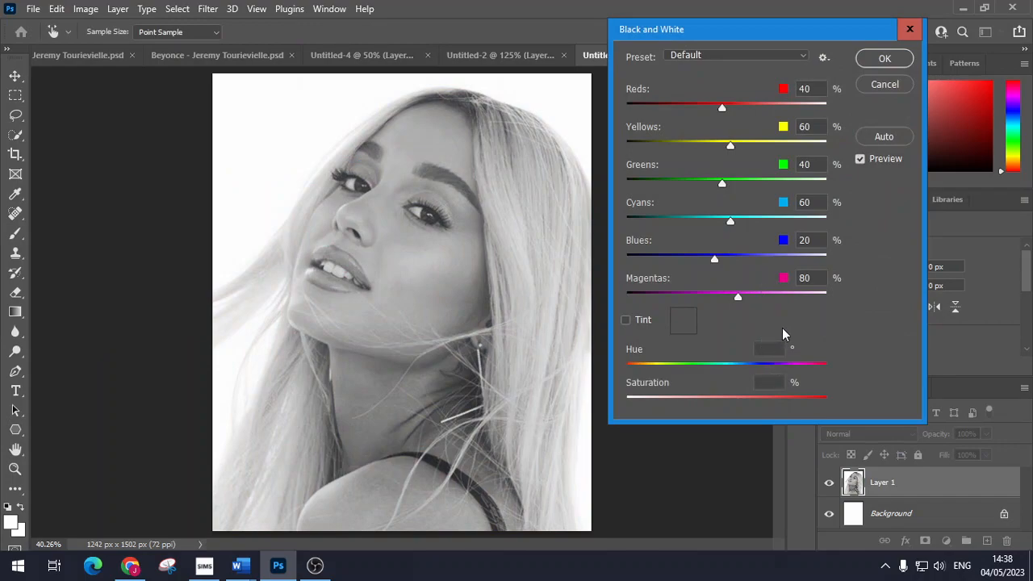
{"action": "left_click", "coordinate": [885, 58]}
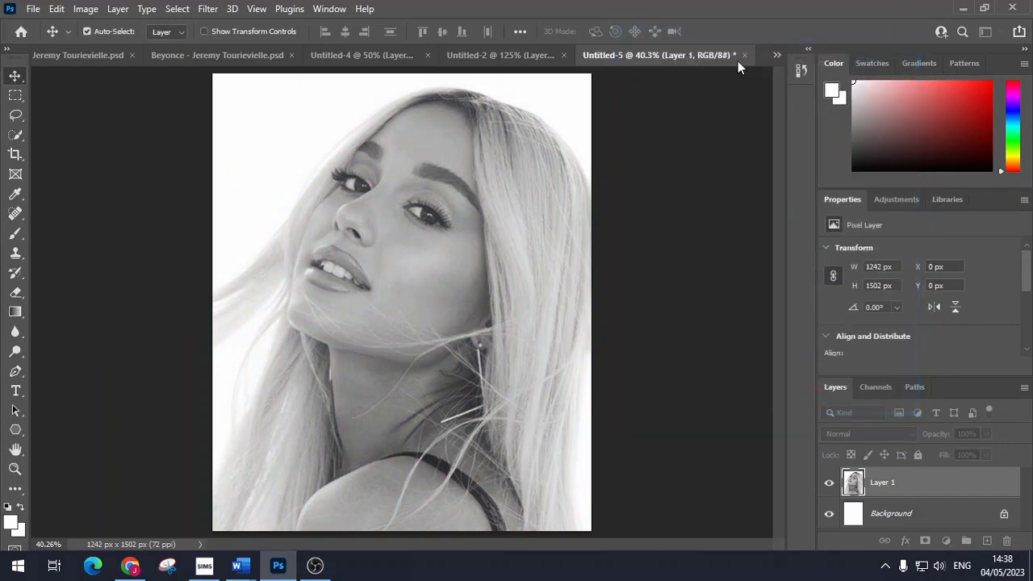
Step: Unlock and delete the Background layer, leaving only Layer 1
{"action": "left_click", "coordinate": [85, 12]}
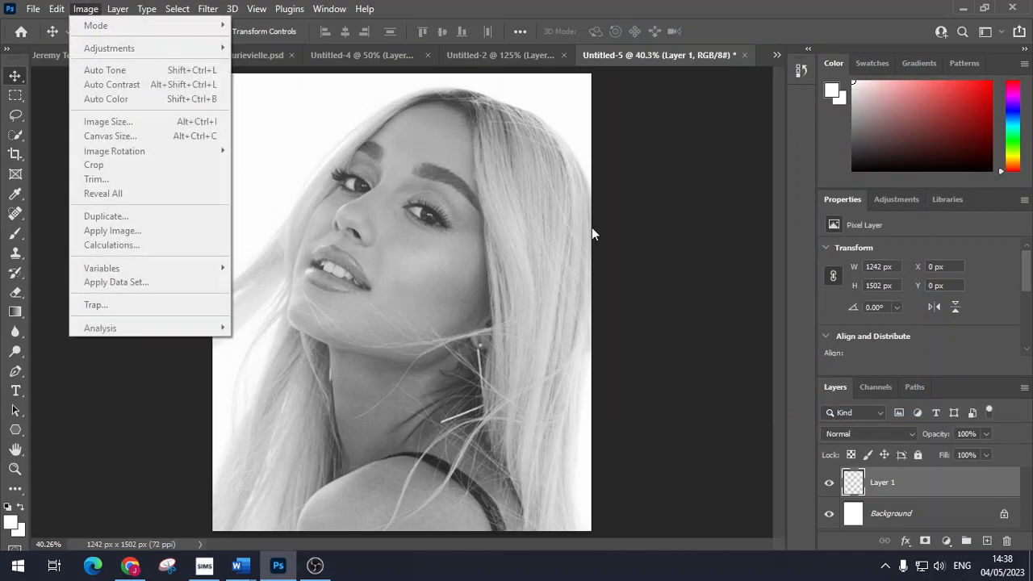
{"action": "left_click", "coordinate": [693, 198]}
{"action": "left_click", "coordinate": [1004, 516]}
{"action": "left_click", "coordinate": [1003, 517]}
{"action": "key", "text": "Delete"}
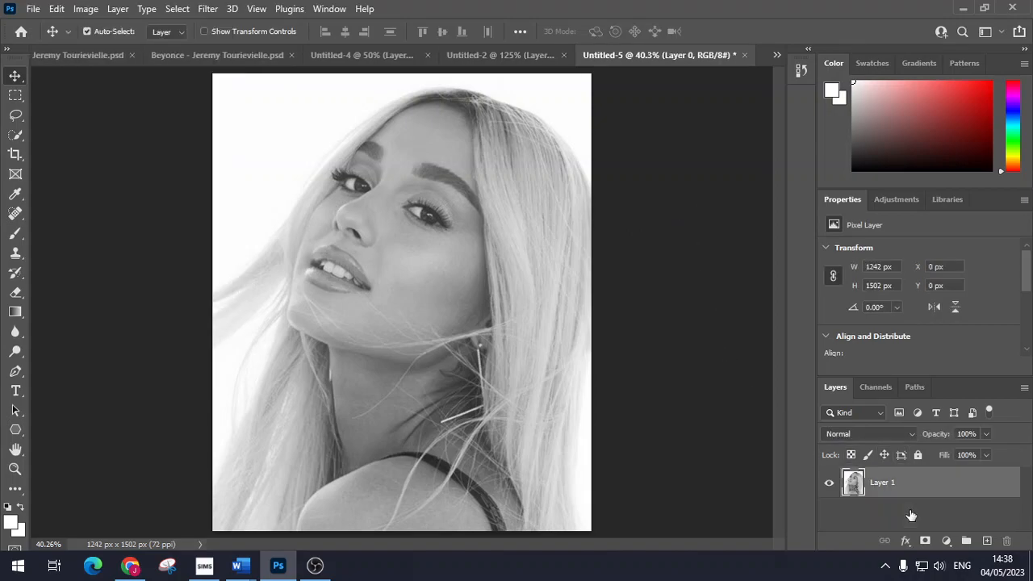
Step: Apply Brightness/Contrast to the portrait with contrast 24 and brightness -14
{"action": "left_click", "coordinate": [87, 9]}
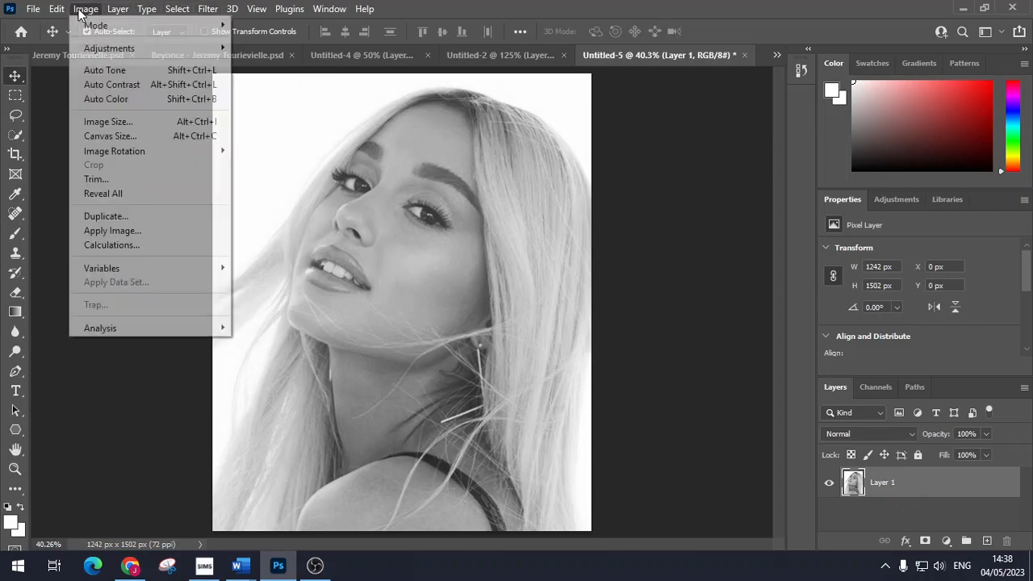
{"action": "mouse_move", "coordinate": [135, 55]}
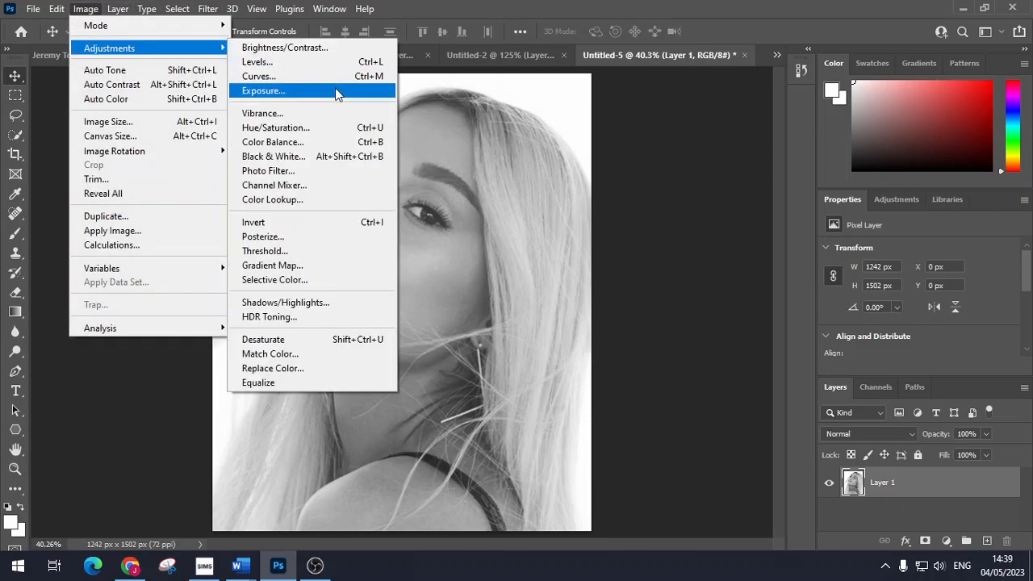
{"action": "left_click", "coordinate": [365, 50]}
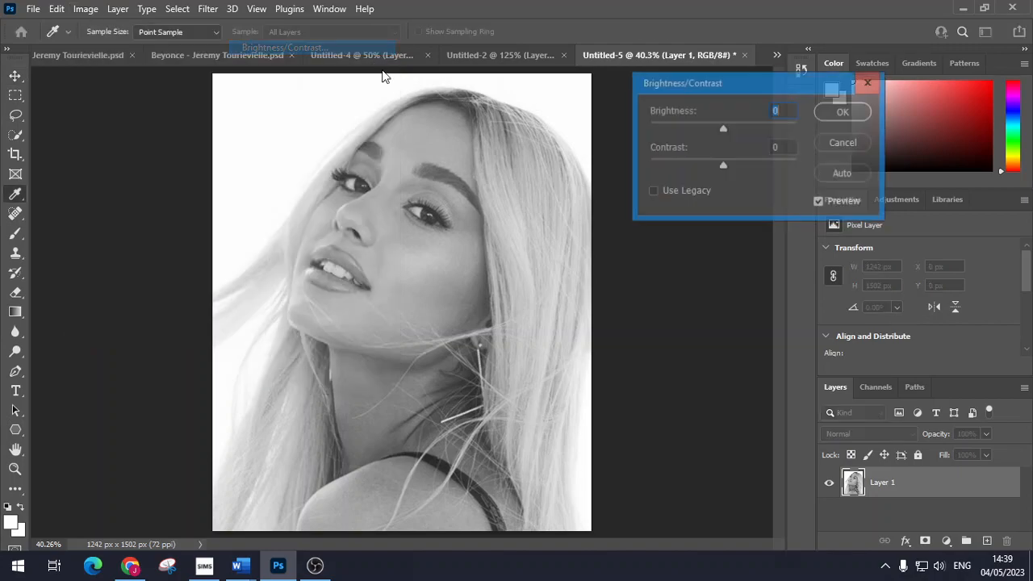
{"action": "mouse_move", "coordinate": [723, 166]}
{"action": "left_mouse_down"}
{"action": "mouse_move", "coordinate": [807, 166]}
{"action": "mouse_move", "coordinate": [696, 168]}
{"action": "mouse_move", "coordinate": [772, 165]}
{"action": "mouse_move", "coordinate": [741, 166]}
{"action": "left_mouse_up"}
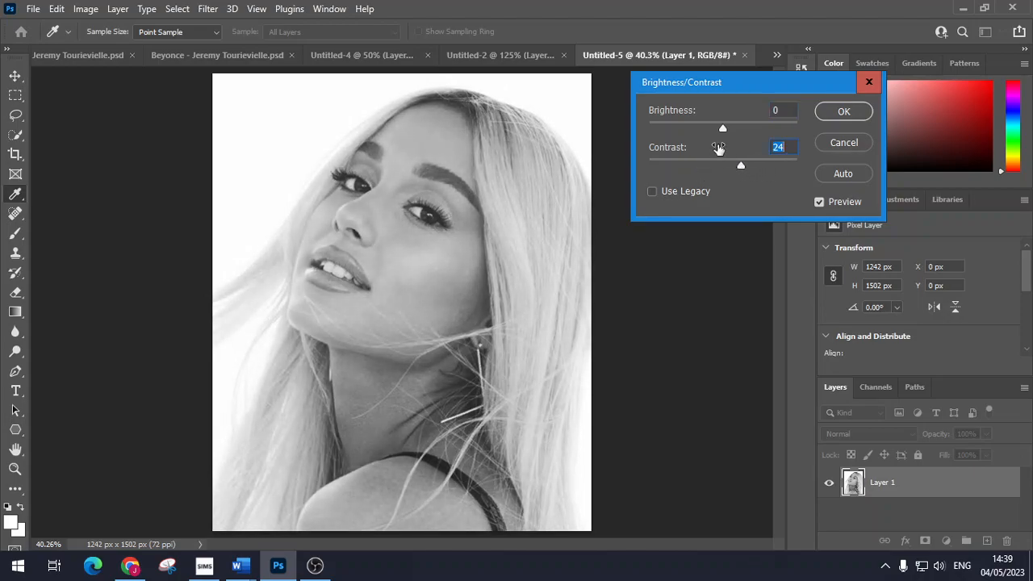
{"action": "left_click_drag", "start_coordinate": [723, 128], "coordinate": [716, 128]}
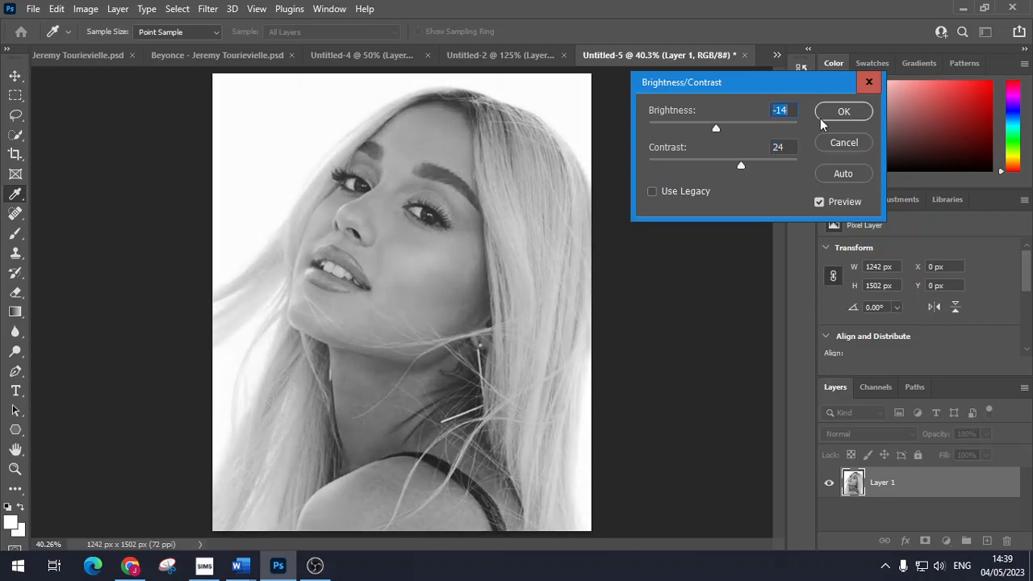
{"action": "left_click", "coordinate": [835, 113]}
Step: Raise the portrait's exposure to +0.18, then dismiss the reopened Image menu
{"action": "left_click", "coordinate": [86, 9]}
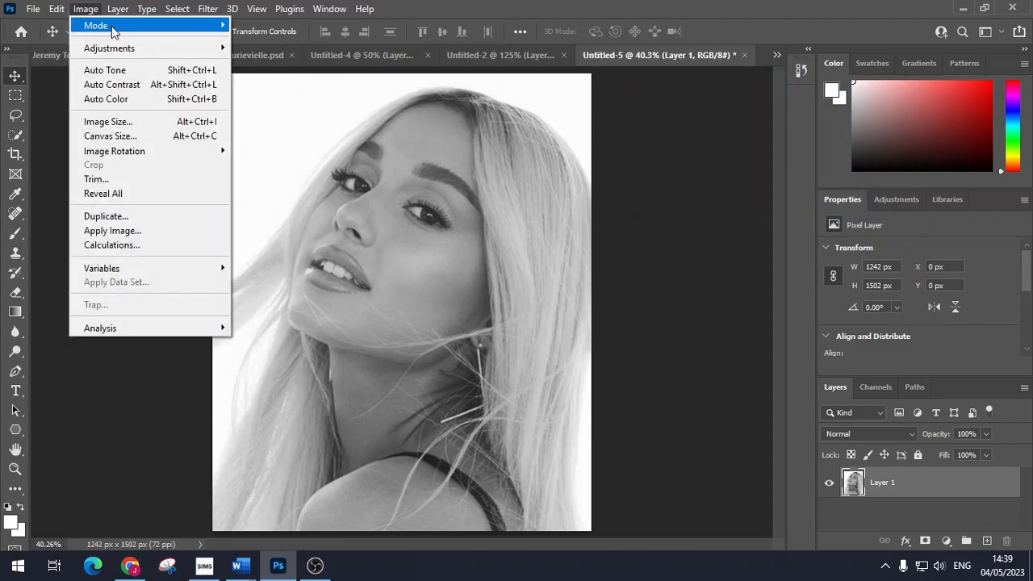
{"action": "mouse_move", "coordinate": [159, 48]}
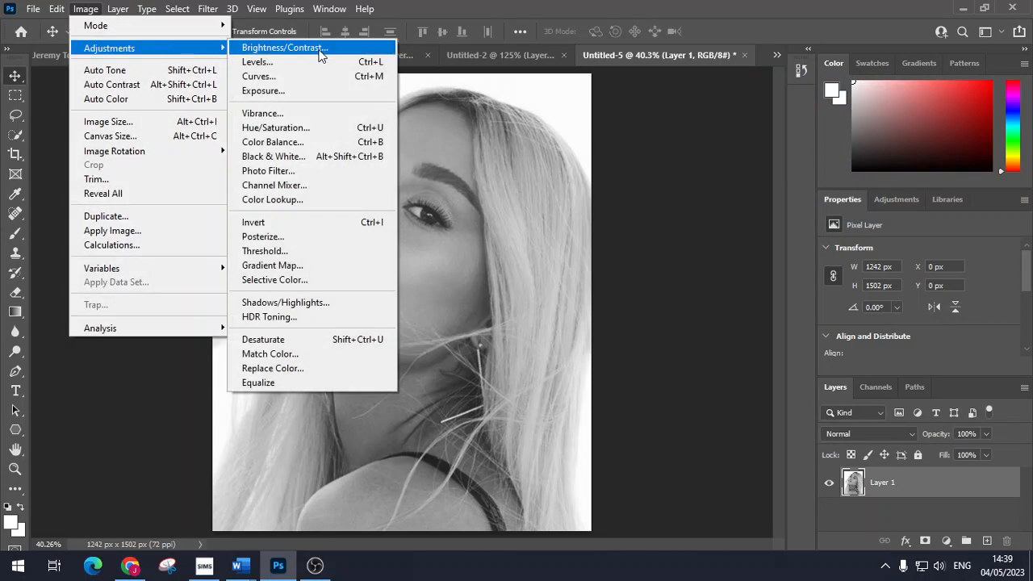
{"action": "left_click", "coordinate": [341, 90]}
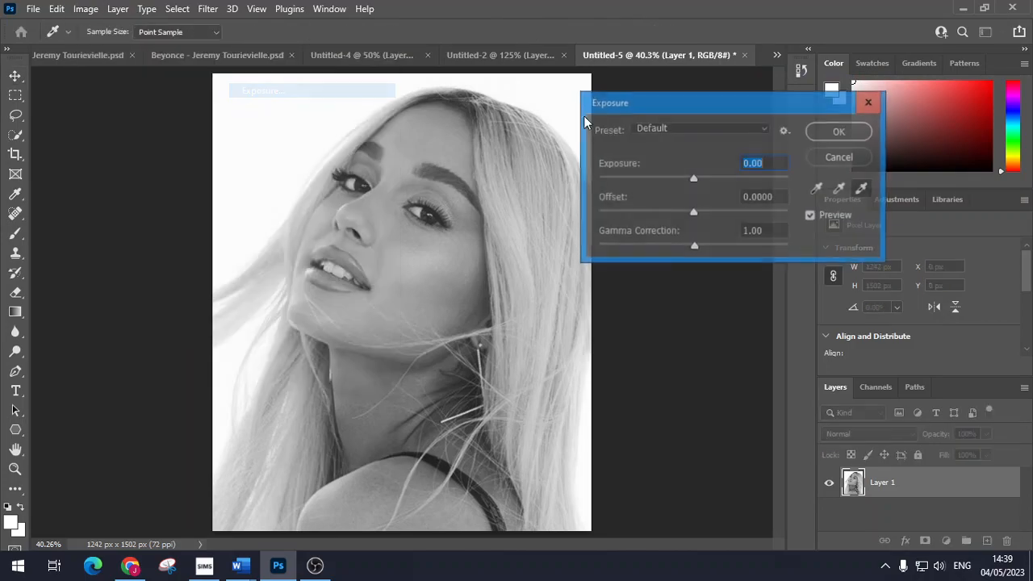
{"action": "left_click_drag", "start_coordinate": [695, 181], "coordinate": [695, 176]}
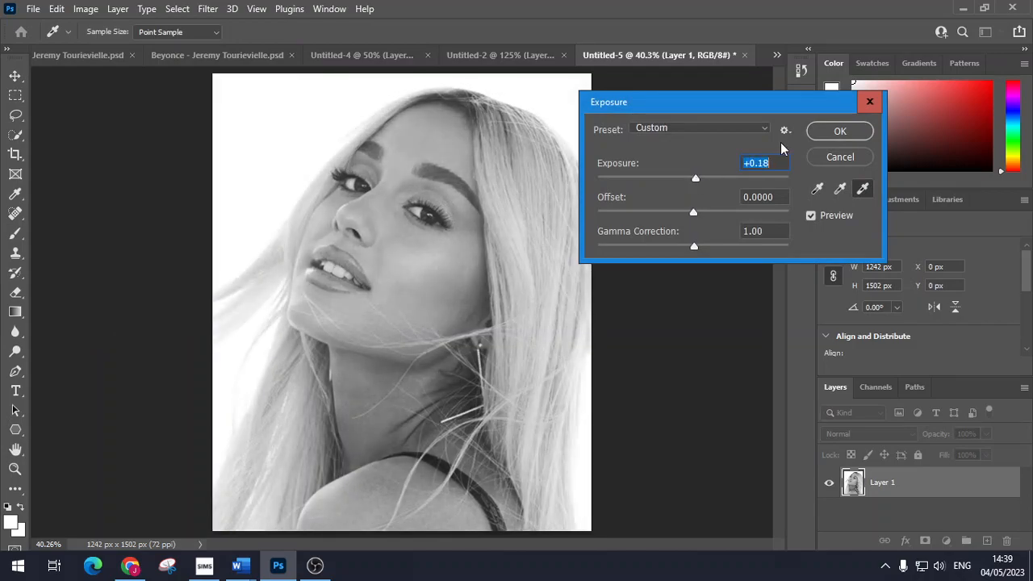
{"action": "left_click", "coordinate": [836, 132]}
{"action": "left_click", "coordinate": [85, 9]}
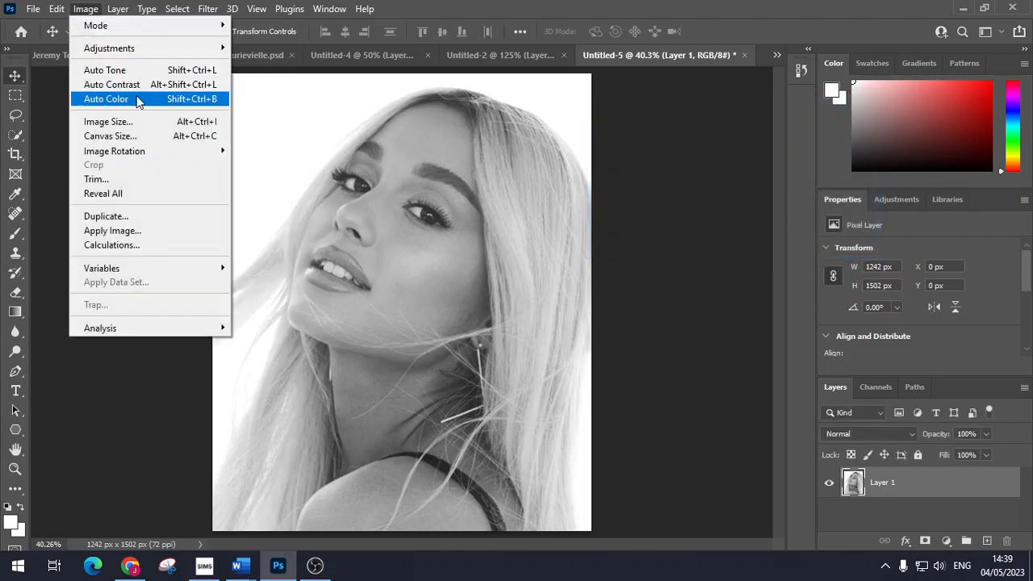
{"action": "mouse_move", "coordinate": [146, 49]}
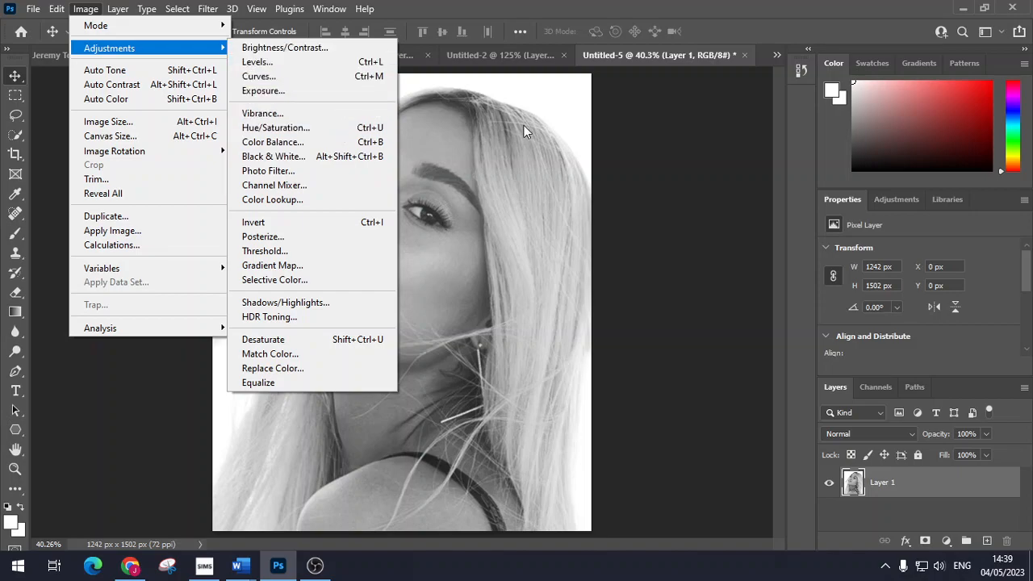
{"action": "left_click", "coordinate": [622, 124]}
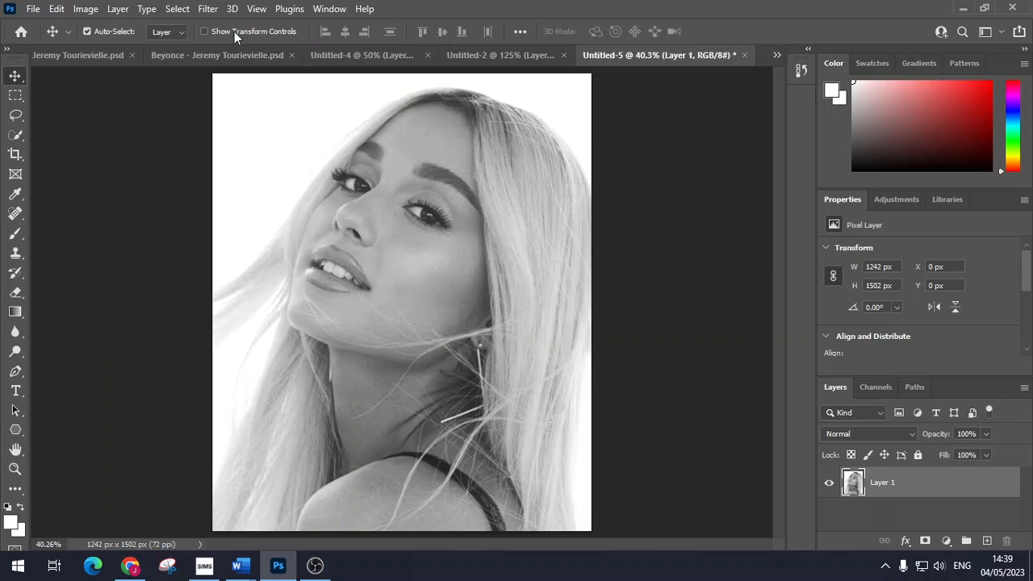
Step: Trial Levels input sliders on the portrait, ending near 91, 1.13 and 168
{"action": "left_click", "coordinate": [85, 9]}
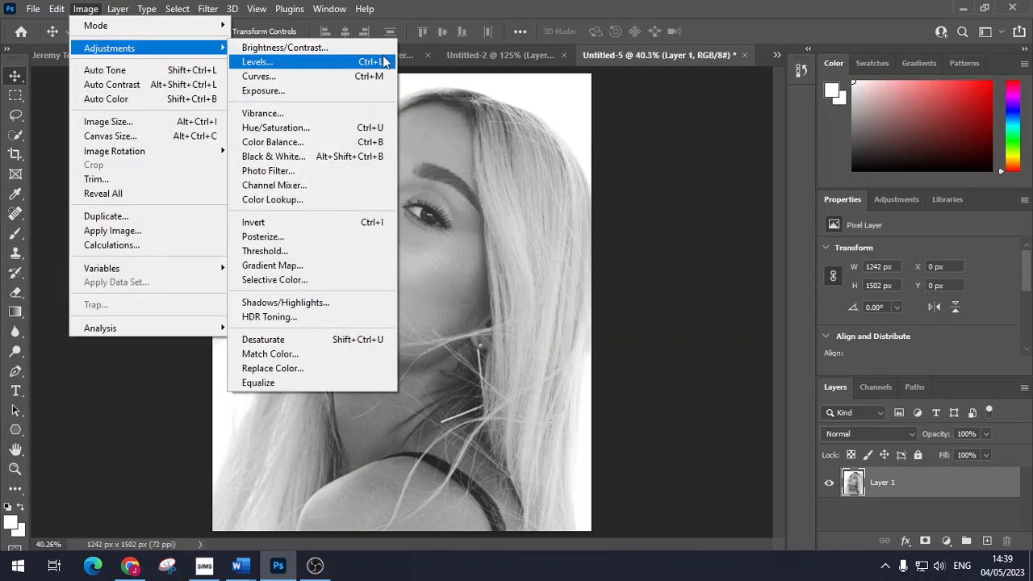
{"action": "left_click", "coordinate": [382, 58]}
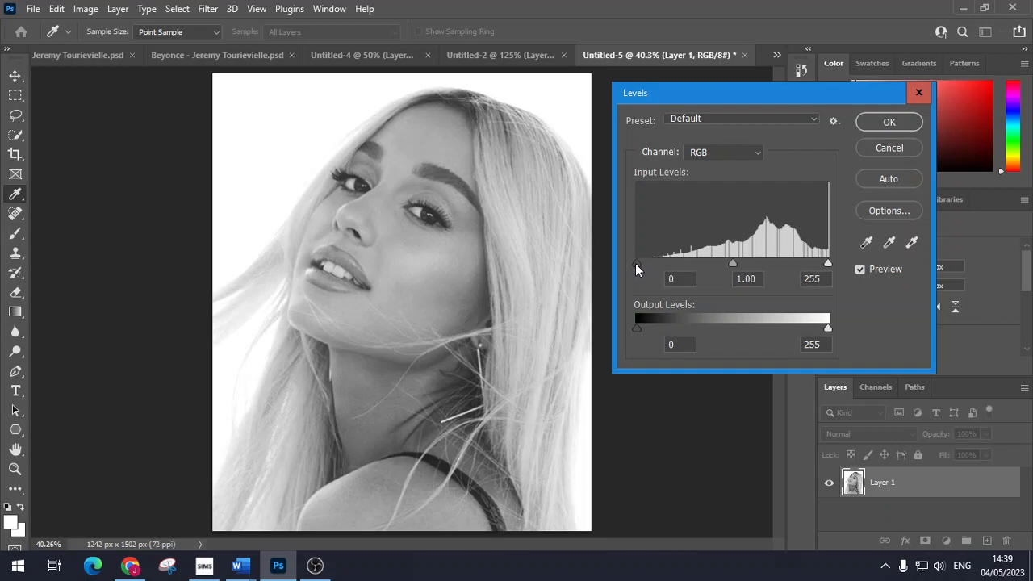
{"action": "left_click_drag", "start_coordinate": [637, 262], "coordinate": [686, 261]}
{"action": "left_click_drag", "start_coordinate": [828, 261], "coordinate": [733, 258]}
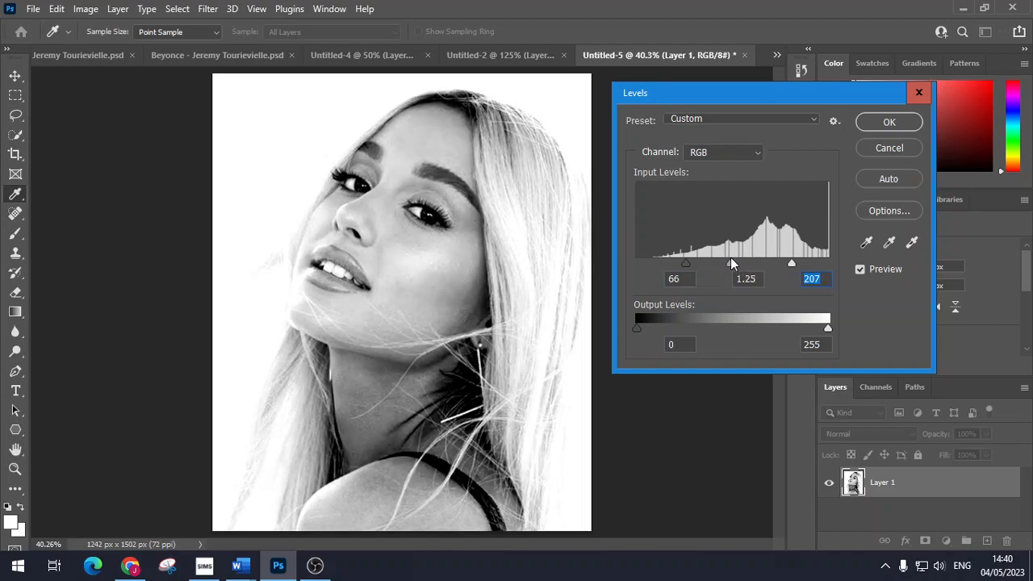
{"action": "mouse_move", "coordinate": [730, 258]}
{"action": "left_mouse_down"}
{"action": "mouse_move", "coordinate": [740, 259]}
{"action": "mouse_move", "coordinate": [730, 258]}
{"action": "left_mouse_up"}
{"action": "left_click", "coordinate": [735, 258]}
{"action": "left_click_drag", "start_coordinate": [794, 261], "coordinate": [763, 260]}
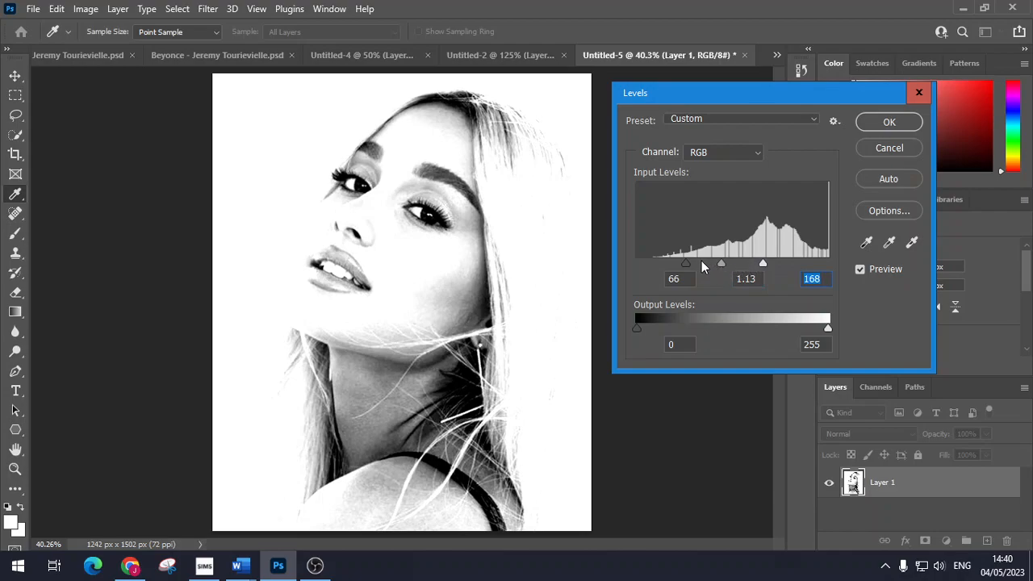
{"action": "mouse_move", "coordinate": [683, 261]}
{"action": "left_mouse_down"}
{"action": "mouse_move", "coordinate": [715, 261]}
{"action": "mouse_move", "coordinate": [705, 261]}
{"action": "left_mouse_up"}
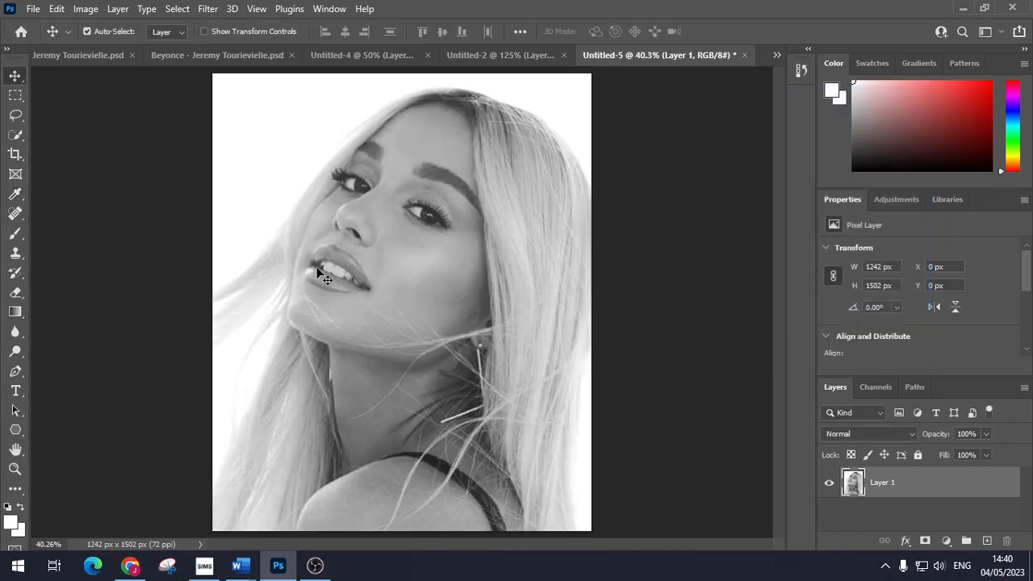
Step: Set Levels input values to 84, 1.00 and 197 for a high-contrast portrait
{"action": "scroll", "coordinate": [318, 274], "scroll_direction": "up", "scroll_amount": 2}
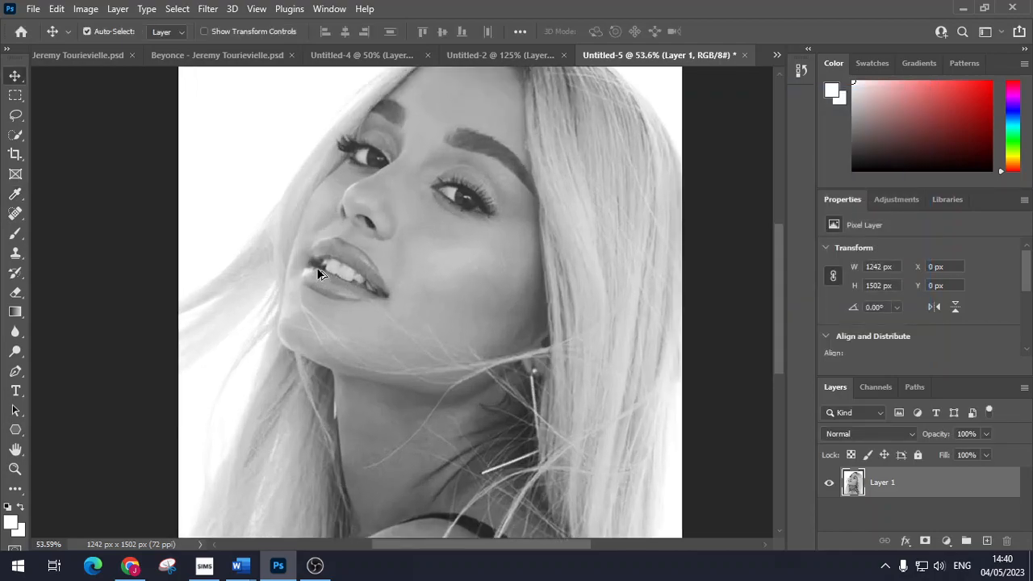
{"action": "scroll", "coordinate": [319, 275], "scroll_direction": "up", "scroll_amount": 3}
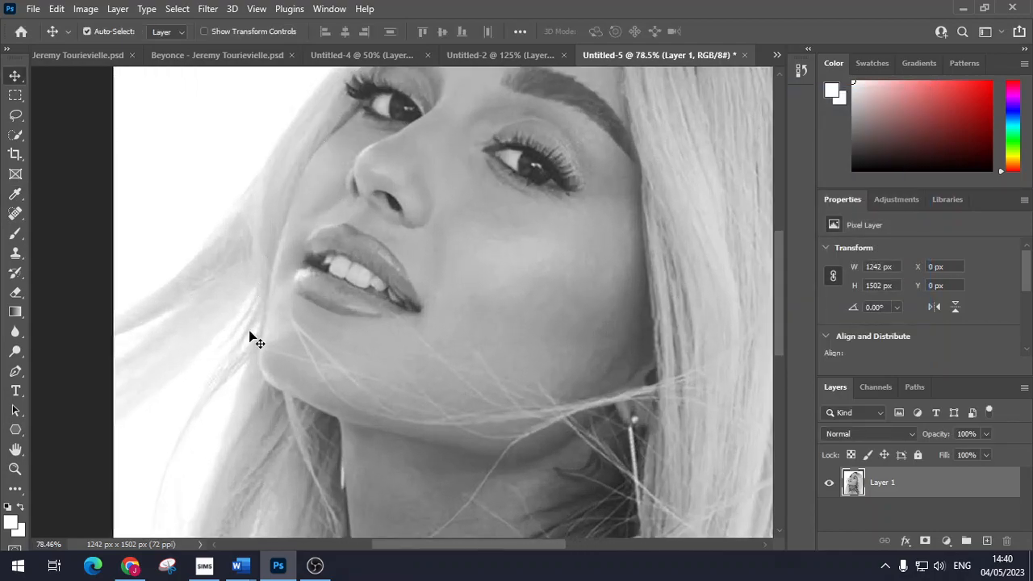
{"action": "left_click", "coordinate": [87, 9]}
{"action": "mouse_move", "coordinate": [154, 55]}
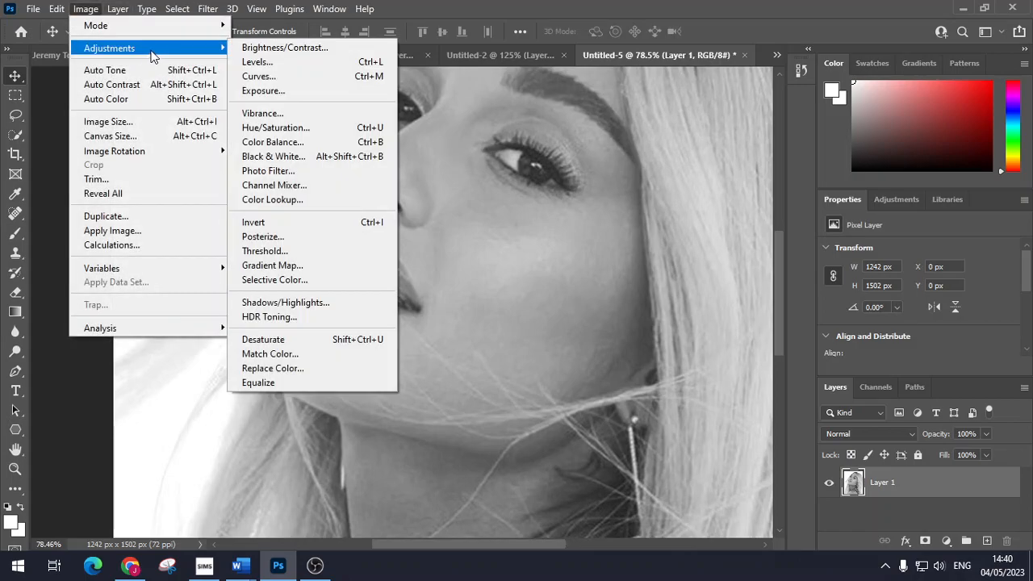
{"action": "left_click", "coordinate": [337, 62]}
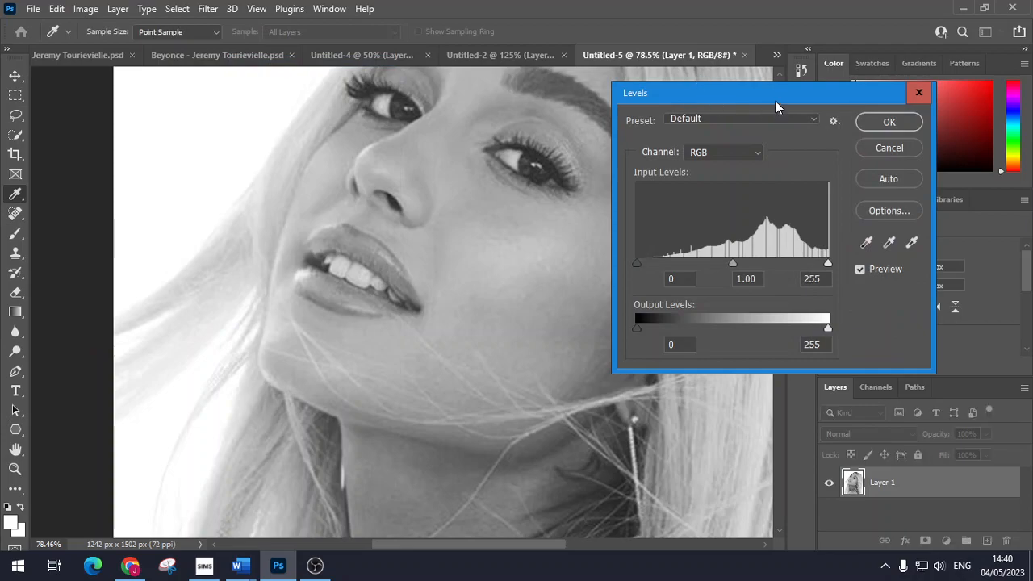
{"action": "left_click_drag", "start_coordinate": [775, 95], "coordinate": [791, 73]}
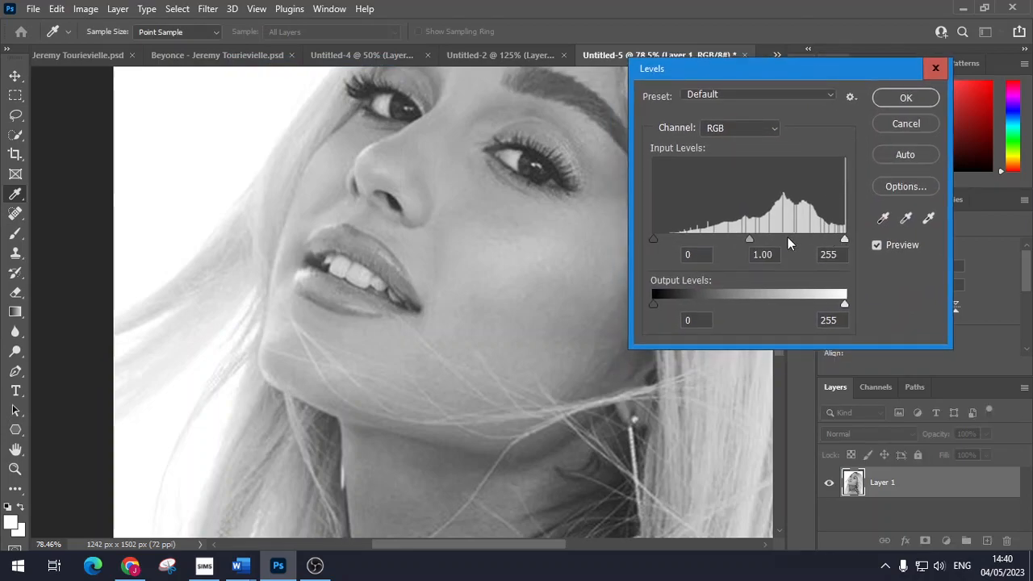
{"action": "left_click_drag", "start_coordinate": [654, 239], "coordinate": [745, 234]}
{"action": "left_click_drag", "start_coordinate": [840, 241], "coordinate": [716, 238]}
{"action": "left_click_drag", "start_coordinate": [788, 240], "coordinate": [801, 238]}
Step: Confirm the Levels adjustment and add a new Layer 2 in Multiply blend mode
{"action": "left_click", "coordinate": [900, 102]}
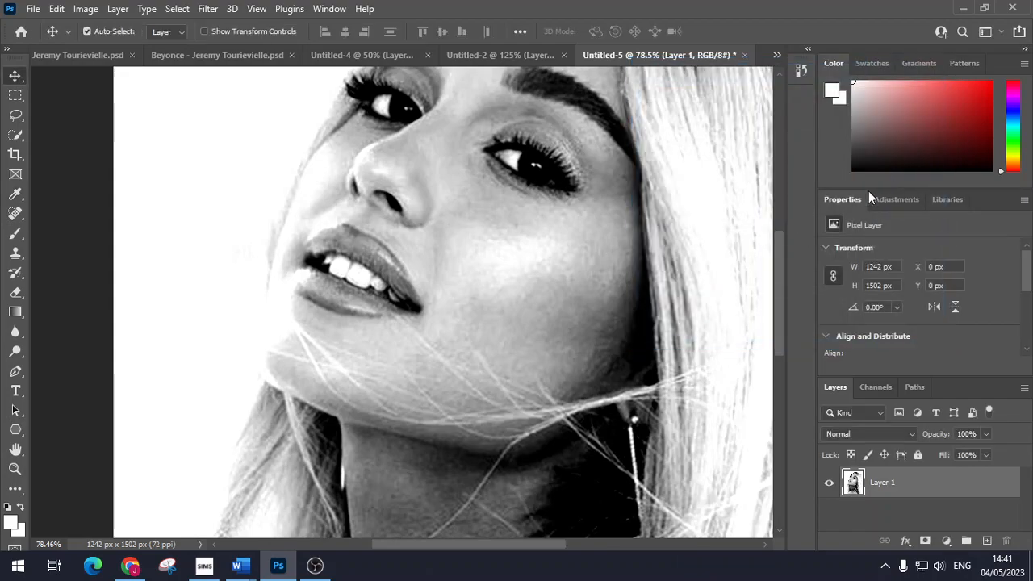
{"action": "scroll", "coordinate": [553, 299], "scroll_direction": "down", "scroll_amount": 5}
{"action": "scroll", "coordinate": [551, 298], "scroll_direction": "down", "scroll_amount": 2}
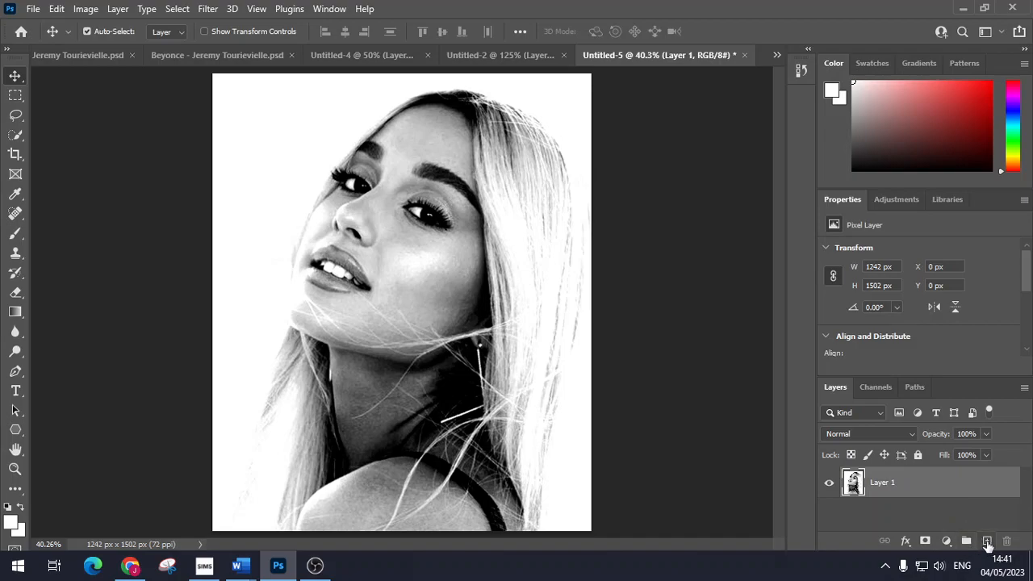
{"action": "left_click", "coordinate": [986, 541]}
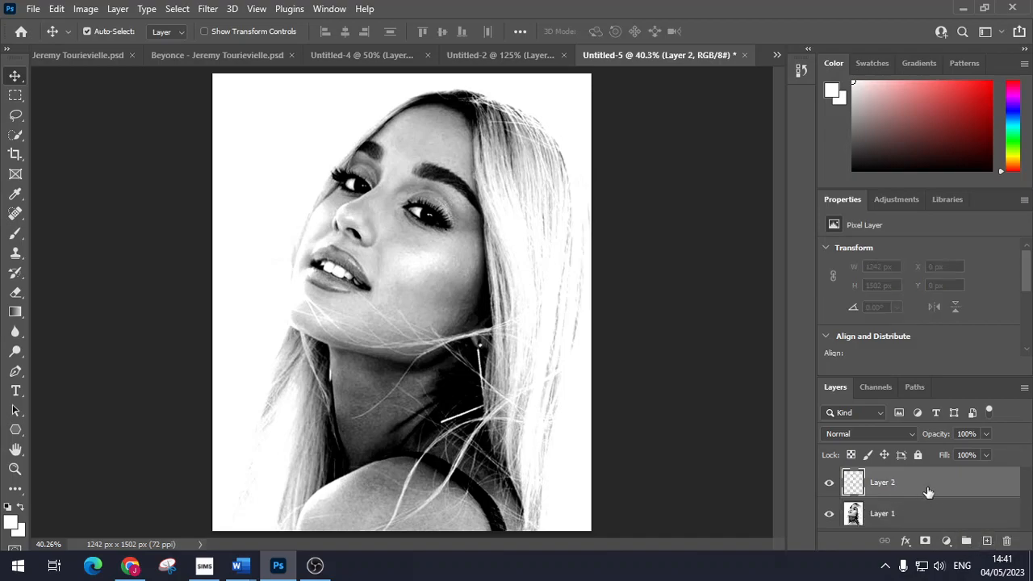
{"action": "left_click", "coordinate": [895, 433]}
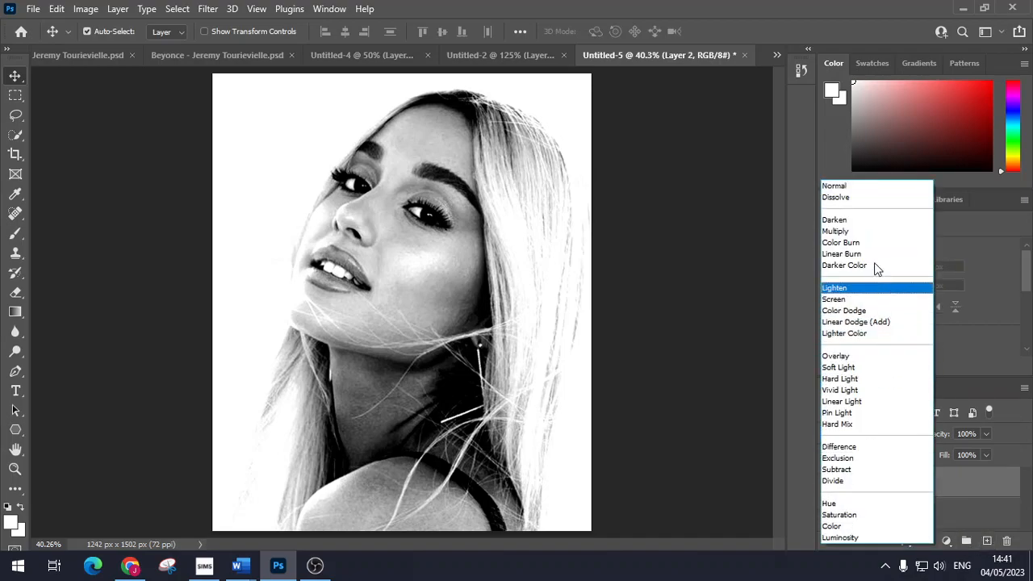
{"action": "left_click", "coordinate": [865, 232]}
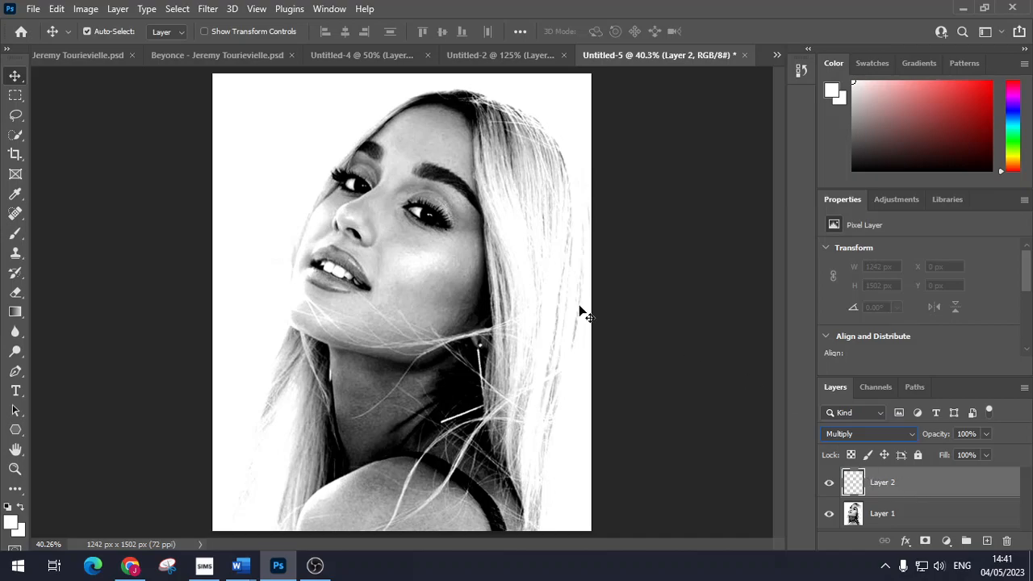
Step: Select the Brush tool and choose light grey b4b4b4 as the foreground colour
{"action": "left_click", "coordinate": [15, 234]}
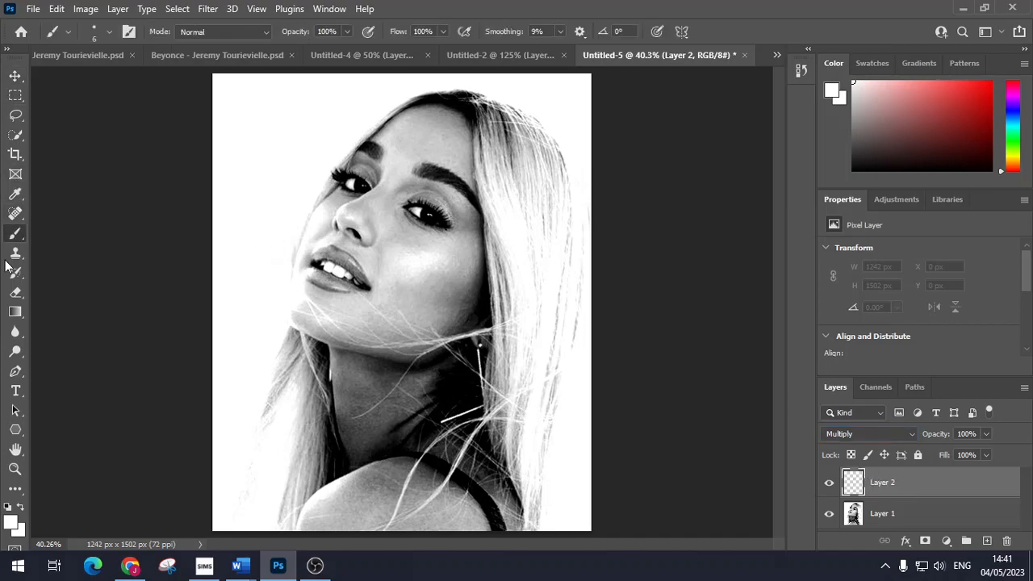
{"action": "left_click", "coordinate": [12, 522]}
{"action": "mouse_move", "coordinate": [588, 119]}
{"action": "left_mouse_down"}
{"action": "mouse_move", "coordinate": [586, 235]}
{"action": "mouse_move", "coordinate": [590, 214]}
{"action": "mouse_move", "coordinate": [575, 192]}
{"action": "mouse_move", "coordinate": [588, 174]}
{"action": "left_mouse_up"}
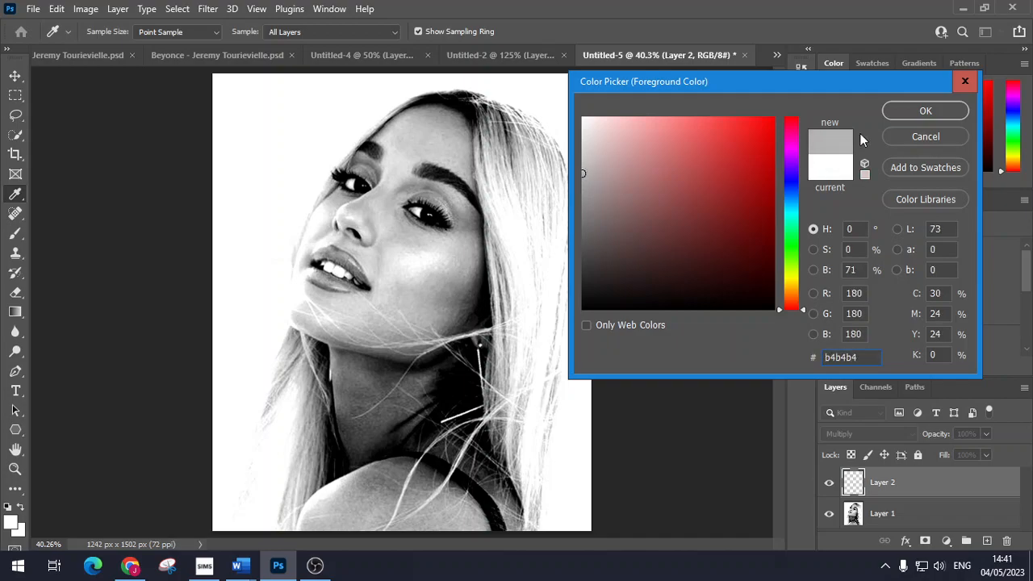
Step: Confirm light grey as foreground, try the History Brush, dismiss its error, and return to the Brush
{"action": "left_click", "coordinate": [924, 113]}
{"action": "key", "text": "b"}
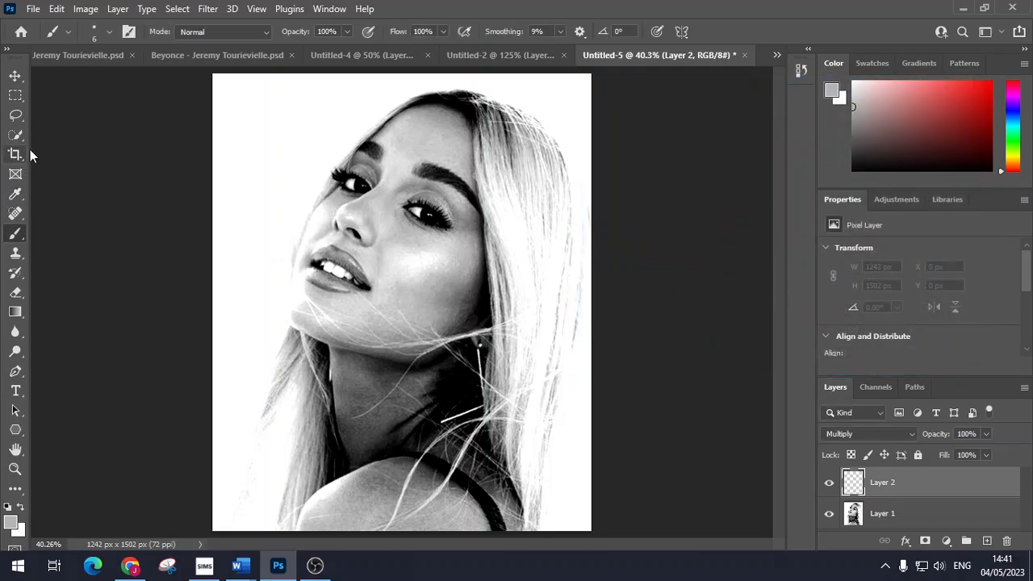
{"action": "left_click", "coordinate": [15, 276]}
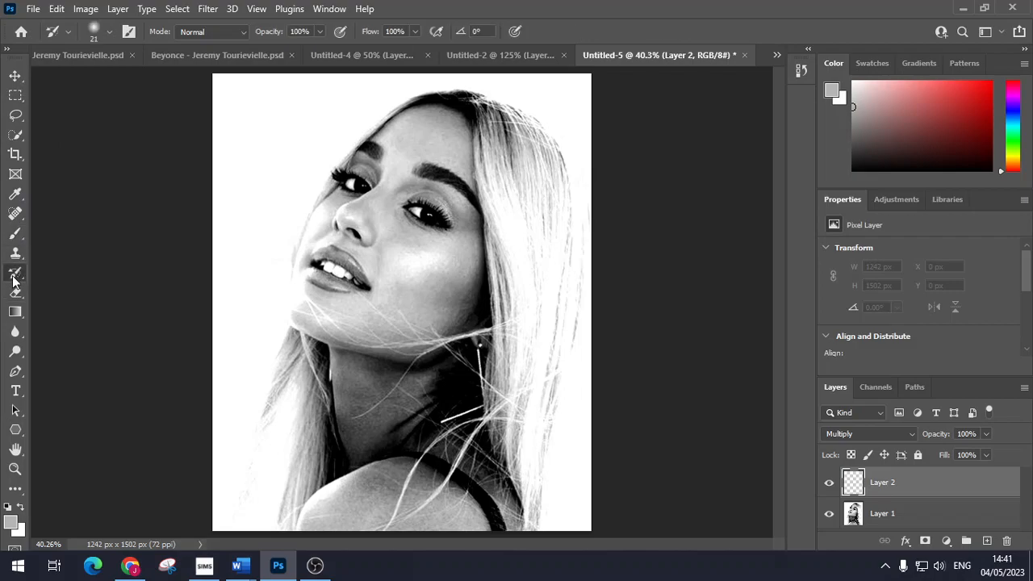
{"action": "left_click", "coordinate": [279, 158]}
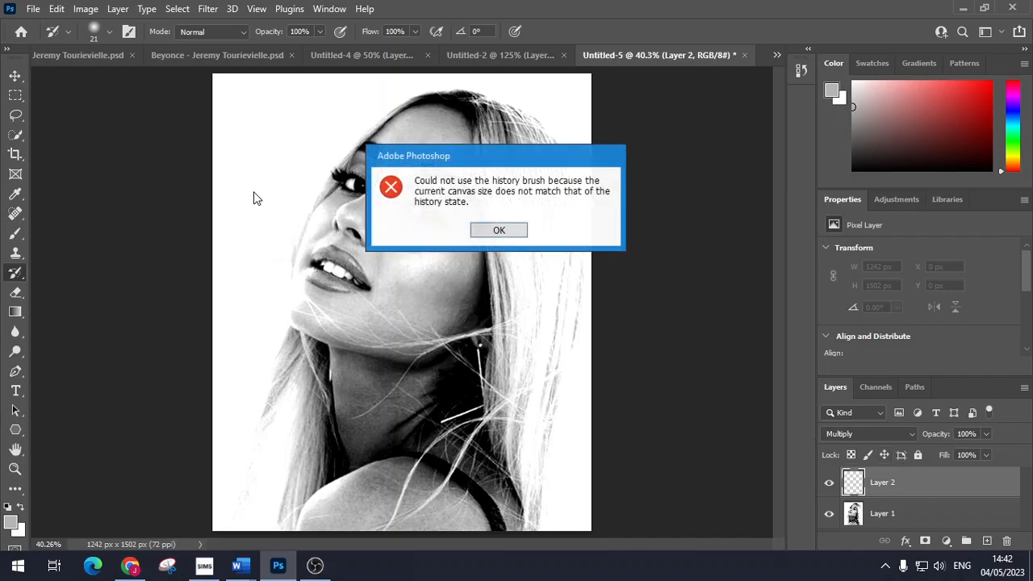
{"action": "left_click", "coordinate": [502, 233]}
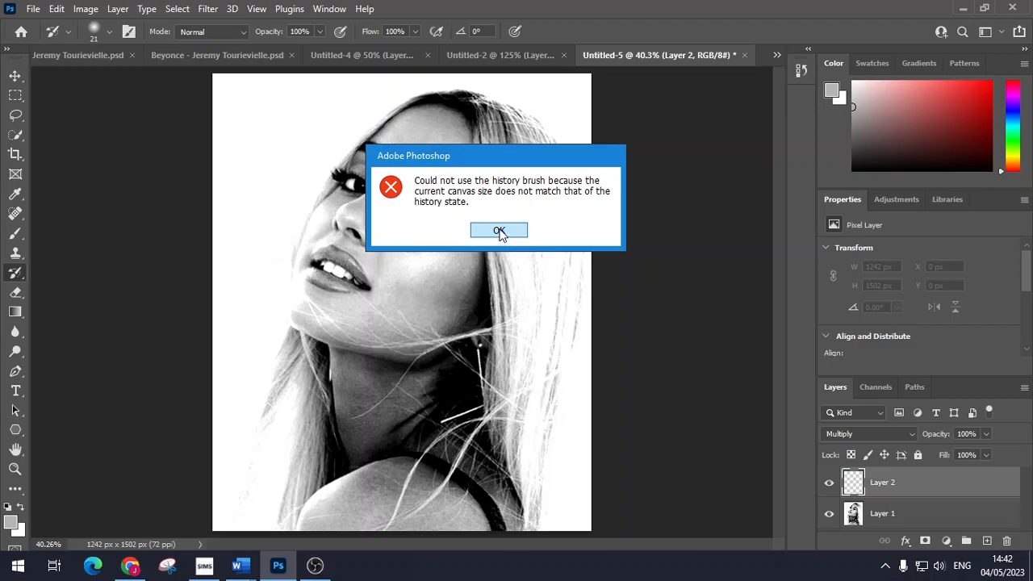
{"action": "left_click", "coordinate": [19, 236]}
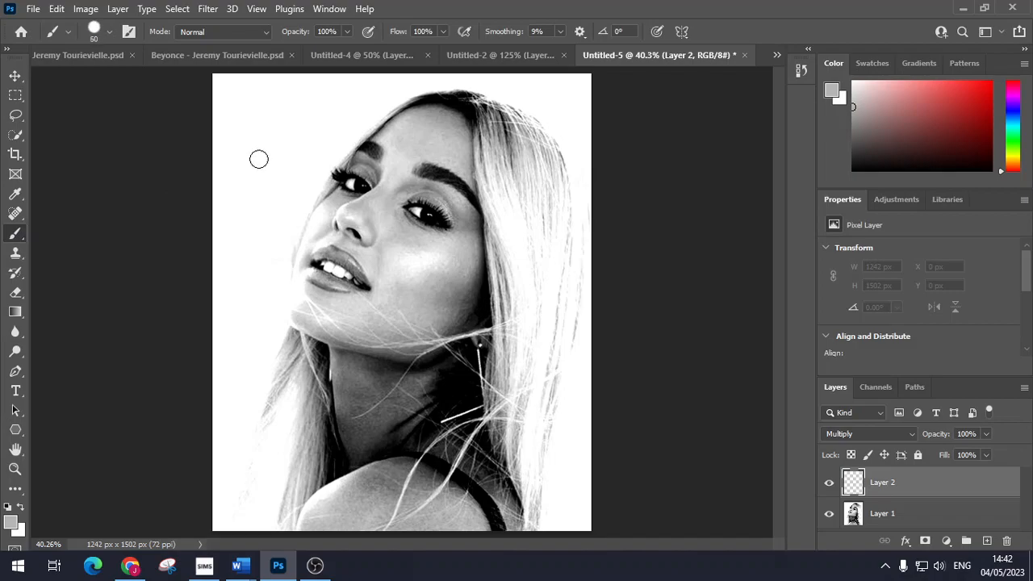
Step: Enlarge the brush to 250 px and paint grey over the top-left and left background
{"action": "key", "text": "bracketright"}
{"action": "key", "text": "bracketright"}
{"action": "key", "text": "bracketright"}
{"action": "key", "text": "bracketright"}
{"action": "key", "text": "bracketright"}
{"action": "key", "text": "bracketright"}
{"action": "left_click", "coordinate": [107, 31]}
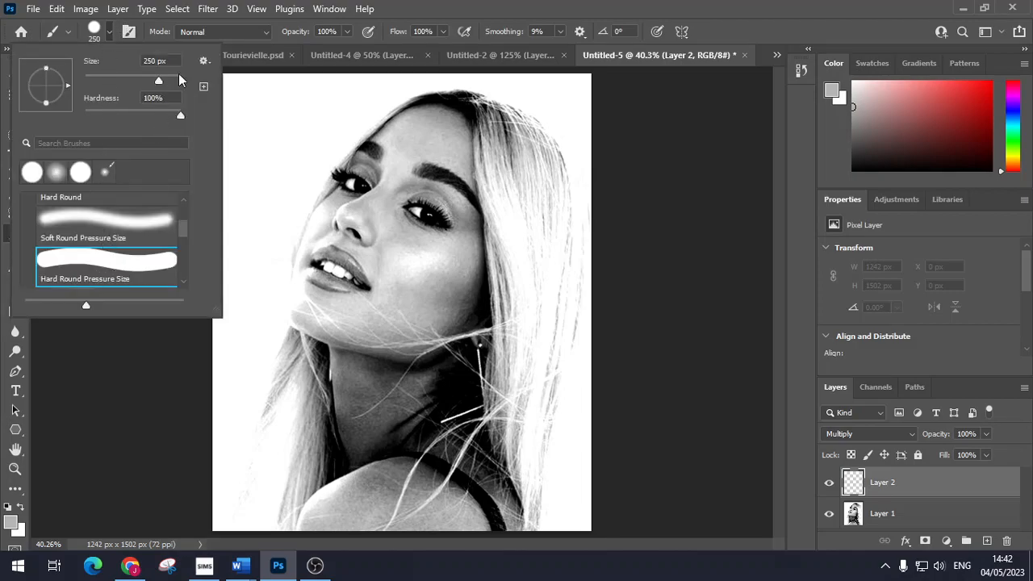
{"action": "left_click", "coordinate": [261, 115]}
{"action": "left_click", "coordinate": [262, 115]}
{"action": "mouse_move", "coordinate": [279, 111]}
{"action": "left_mouse_down"}
{"action": "mouse_move", "coordinate": [233, 105]}
{"action": "mouse_move", "coordinate": [334, 88]}
{"action": "mouse_move", "coordinate": [279, 133]}
{"action": "mouse_move", "coordinate": [224, 231]}
{"action": "mouse_move", "coordinate": [203, 327]}
{"action": "left_mouse_up"}
{"action": "left_click_drag", "start_coordinate": [567, 69], "coordinate": [593, 112]}
Step: Shrink the brush, zoom in, and paint grey over the background above the hair
{"action": "key", "text": "bracketleft"}
{"action": "key", "text": "bracketleft"}
{"action": "key", "text": "bracketleft"}
{"action": "key", "text": "bracketleft"}
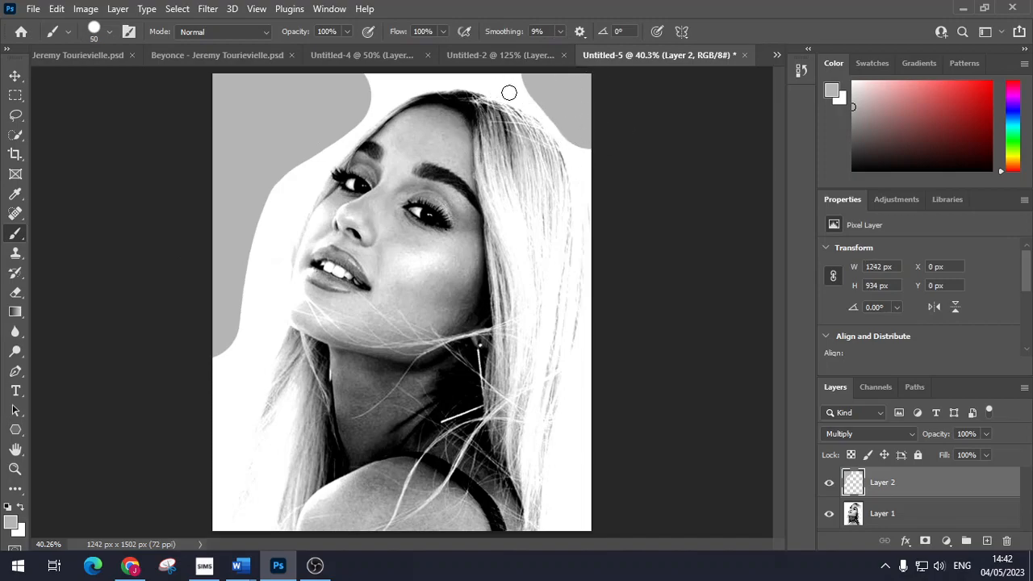
{"action": "scroll", "coordinate": [513, 96], "scroll_direction": "up", "scroll_amount": 8}
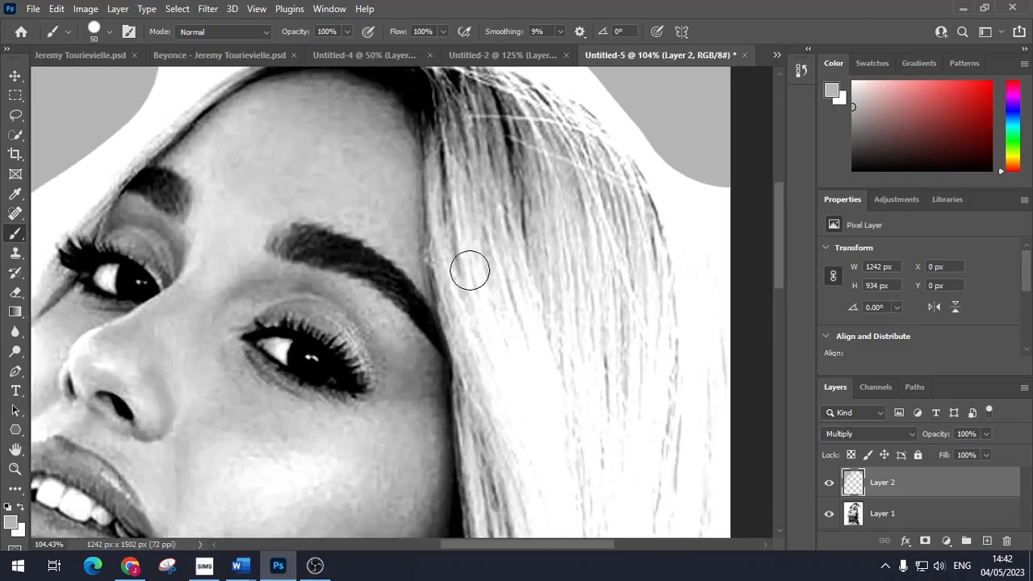
{"action": "scroll", "coordinate": [470, 274], "scroll_direction": "up", "scroll_amount": 1}
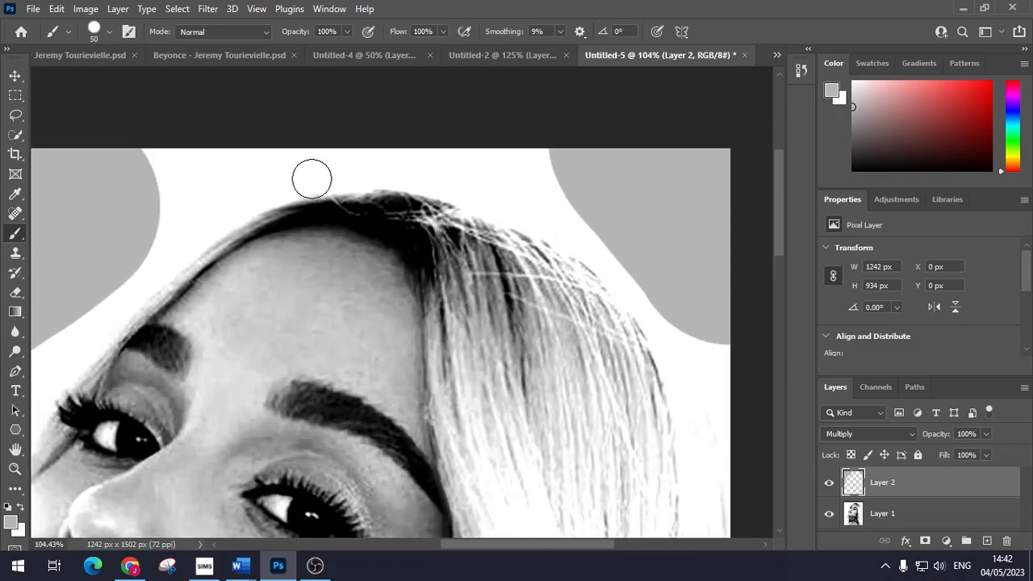
{"action": "mouse_move", "coordinate": [316, 175]}
{"action": "left_mouse_down"}
{"action": "mouse_move", "coordinate": [401, 172]}
{"action": "mouse_move", "coordinate": [466, 188]}
{"action": "mouse_move", "coordinate": [457, 182]}
{"action": "mouse_move", "coordinate": [432, 178]}
{"action": "mouse_move", "coordinate": [549, 224]}
{"action": "mouse_move", "coordinate": [610, 267]}
{"action": "mouse_move", "coordinate": [671, 344]}
{"action": "mouse_move", "coordinate": [706, 490]}
{"action": "mouse_move", "coordinate": [721, 455]}
{"action": "mouse_move", "coordinate": [689, 324]}
{"action": "mouse_move", "coordinate": [722, 344]}
{"action": "mouse_move", "coordinate": [741, 392]}
{"action": "mouse_move", "coordinate": [690, 283]}
{"action": "mouse_move", "coordinate": [627, 231]}
{"action": "mouse_move", "coordinate": [491, 165]}
{"action": "mouse_move", "coordinate": [551, 157]}
{"action": "mouse_move", "coordinate": [491, 144]}
{"action": "mouse_move", "coordinate": [422, 151]}
{"action": "mouse_move", "coordinate": [419, 160]}
{"action": "mouse_move", "coordinate": [491, 180]}
{"action": "mouse_move", "coordinate": [420, 146]}
{"action": "mouse_move", "coordinate": [119, 163]}
{"action": "mouse_move", "coordinate": [326, 169]}
{"action": "mouse_move", "coordinate": [155, 205]}
{"action": "mouse_move", "coordinate": [198, 192]}
{"action": "left_mouse_up"}
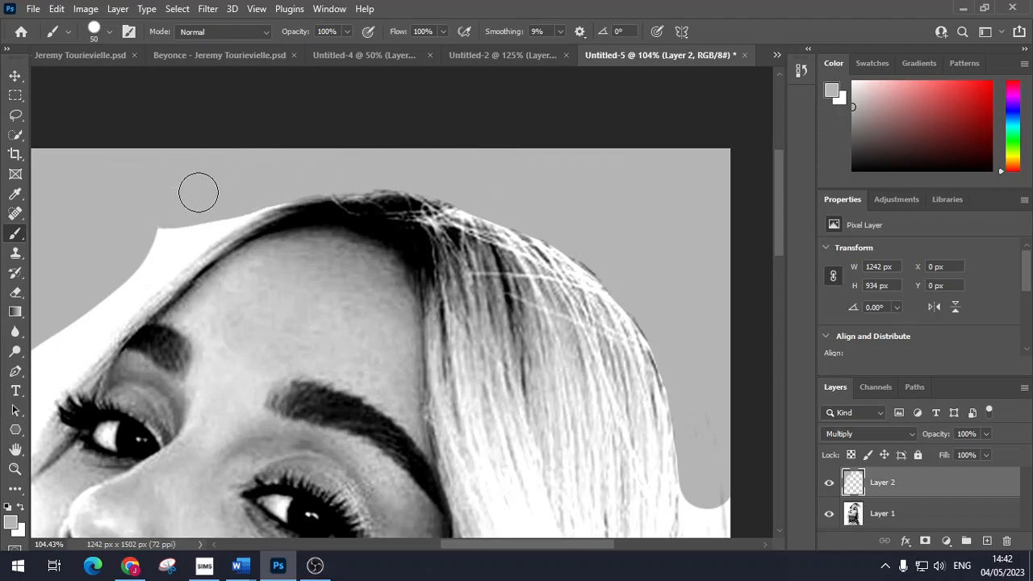
{"action": "scroll", "coordinate": [213, 177], "scroll_direction": "down", "scroll_amount": 1}
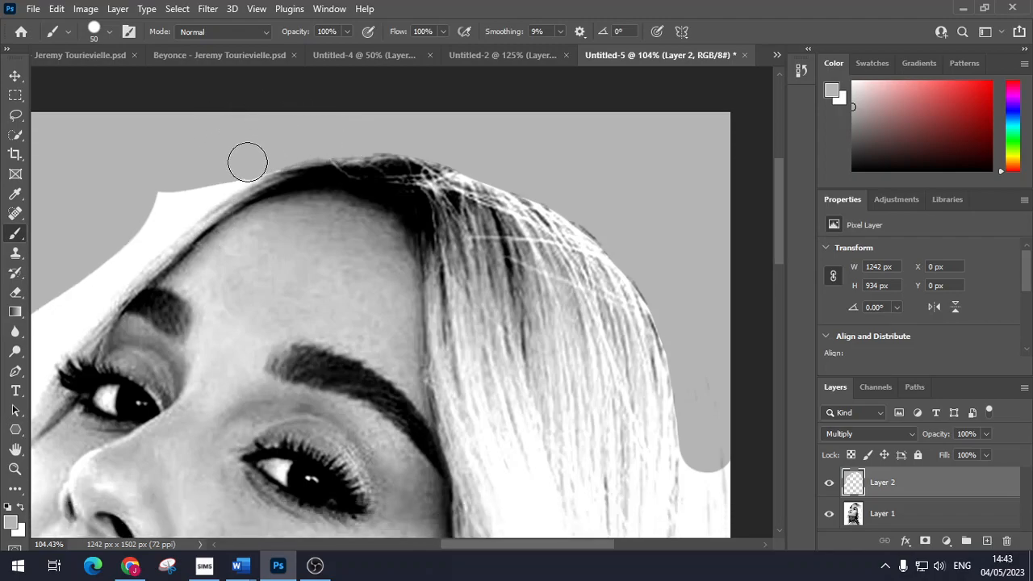
{"action": "mouse_move", "coordinate": [267, 152]}
{"action": "left_mouse_down"}
{"action": "mouse_move", "coordinate": [145, 209]}
{"action": "mouse_move", "coordinate": [251, 163]}
{"action": "mouse_move", "coordinate": [131, 247]}
{"action": "mouse_move", "coordinate": [180, 218]}
{"action": "left_mouse_up"}
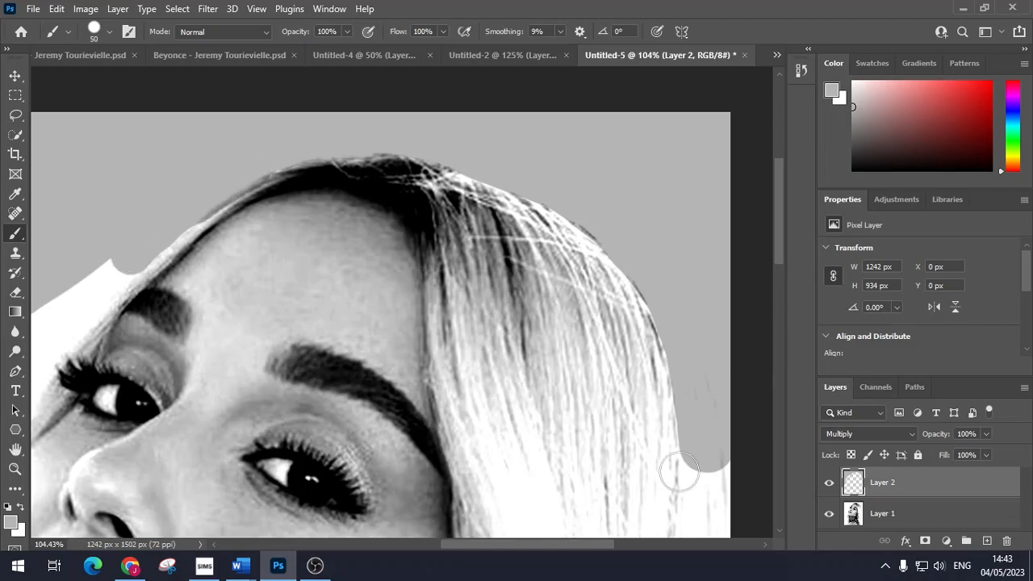
Step: Paint grey along the hairline's white notch and the background beside the cheek
{"action": "left_click_drag", "start_coordinate": [560, 545], "coordinate": [466, 549]}
{"action": "scroll", "coordinate": [451, 390], "scroll_direction": "up", "scroll_amount": 2}
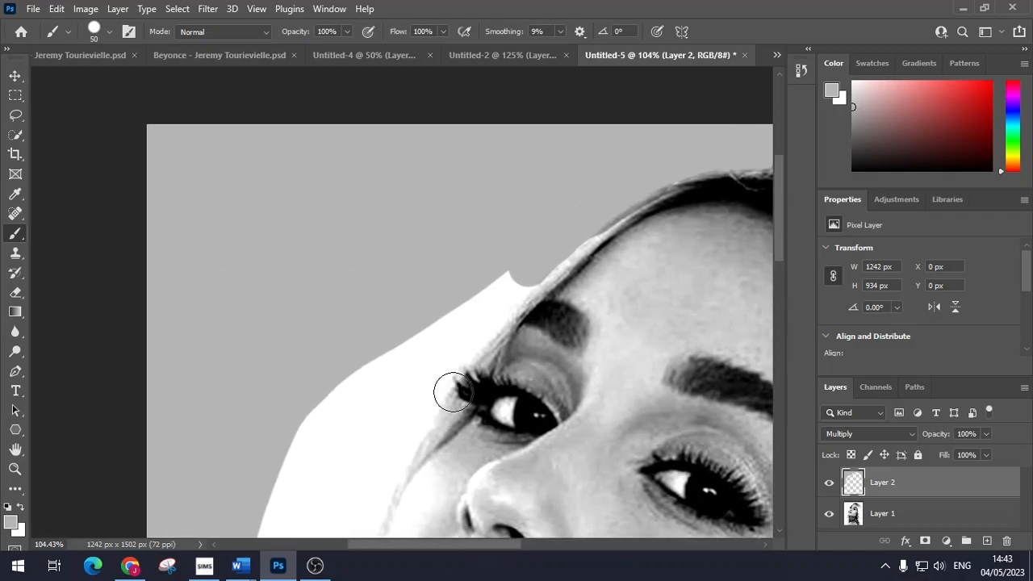
{"action": "scroll", "coordinate": [460, 388], "scroll_direction": "down", "scroll_amount": 4}
{"action": "scroll", "coordinate": [460, 389], "scroll_direction": "down", "scroll_amount": 1}
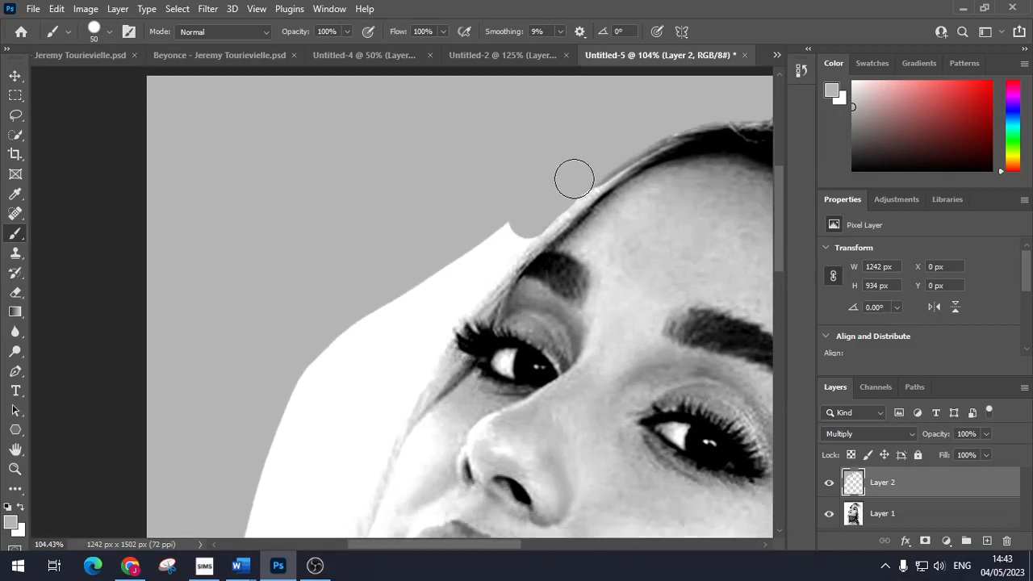
{"action": "mouse_move", "coordinate": [555, 193]}
{"action": "left_mouse_down"}
{"action": "mouse_move", "coordinate": [448, 313]}
{"action": "mouse_move", "coordinate": [391, 418]}
{"action": "mouse_move", "coordinate": [305, 397]}
{"action": "mouse_move", "coordinate": [307, 360]}
{"action": "mouse_move", "coordinate": [470, 241]}
{"action": "mouse_move", "coordinate": [373, 389]}
{"action": "mouse_move", "coordinate": [347, 405]}
{"action": "mouse_move", "coordinate": [321, 383]}
{"action": "mouse_move", "coordinate": [408, 308]}
{"action": "left_mouse_up"}
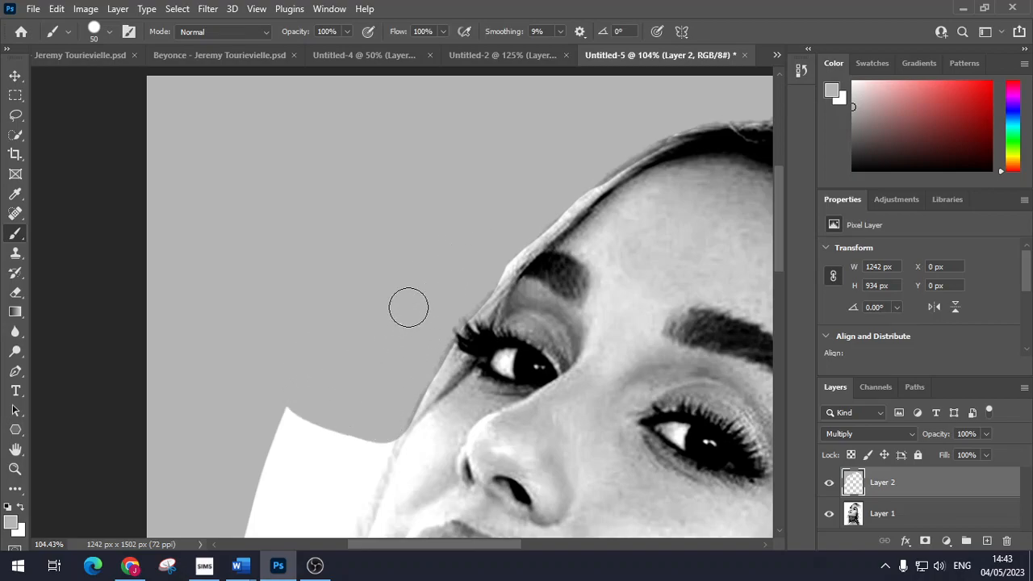
{"action": "scroll", "coordinate": [398, 356], "scroll_direction": "down", "scroll_amount": 6}
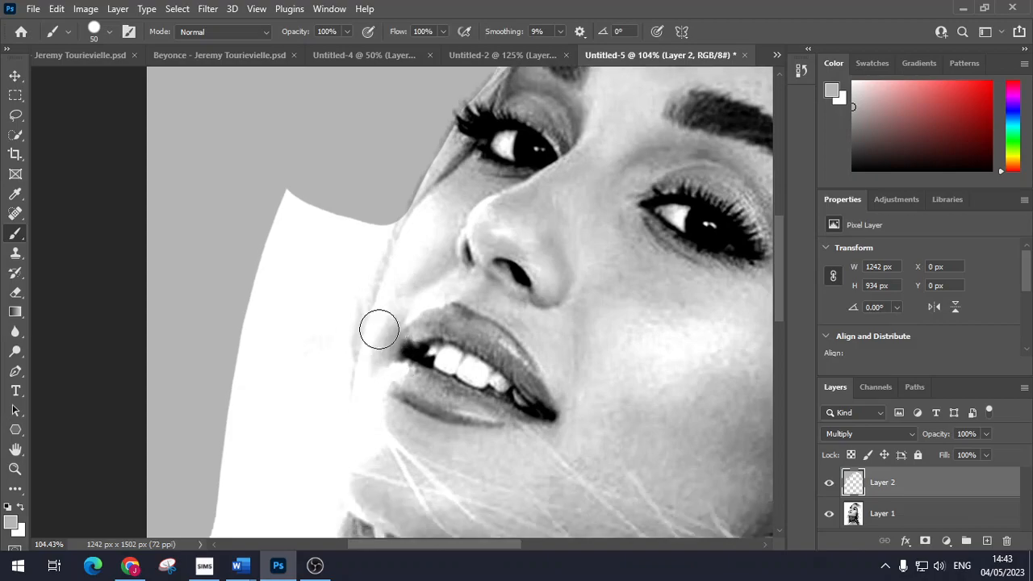
{"action": "mouse_move", "coordinate": [293, 192]}
{"action": "left_mouse_down"}
{"action": "mouse_move", "coordinate": [263, 298]}
{"action": "mouse_move", "coordinate": [306, 207]}
{"action": "mouse_move", "coordinate": [325, 243]}
{"action": "mouse_move", "coordinate": [277, 346]}
{"action": "mouse_move", "coordinate": [204, 412]}
{"action": "mouse_move", "coordinate": [229, 353]}
{"action": "mouse_move", "coordinate": [320, 227]}
{"action": "mouse_move", "coordinate": [316, 264]}
{"action": "mouse_move", "coordinate": [380, 207]}
{"action": "mouse_move", "coordinate": [332, 355]}
{"action": "mouse_move", "coordinate": [327, 511]}
{"action": "mouse_move", "coordinate": [297, 425]}
{"action": "mouse_move", "coordinate": [306, 374]}
{"action": "mouse_move", "coordinate": [320, 361]}
{"action": "mouse_move", "coordinate": [333, 367]}
{"action": "mouse_move", "coordinate": [353, 285]}
{"action": "mouse_move", "coordinate": [238, 469]}
{"action": "mouse_move", "coordinate": [221, 426]}
{"action": "mouse_move", "coordinate": [247, 411]}
{"action": "mouse_move", "coordinate": [264, 447]}
{"action": "mouse_move", "coordinate": [309, 404]}
{"action": "left_mouse_up"}
Step: Paint grey over the white gap along the jaw edge on Layer 2
{"action": "scroll", "coordinate": [349, 306], "scroll_direction": "down", "scroll_amount": 5}
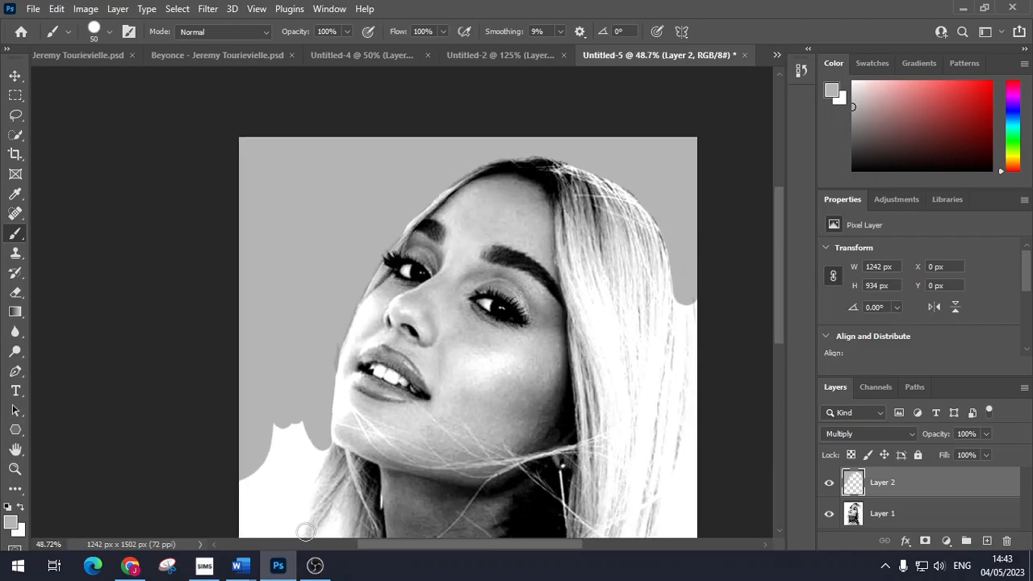
{"action": "scroll", "coordinate": [315, 411], "scroll_direction": "down", "scroll_amount": 2}
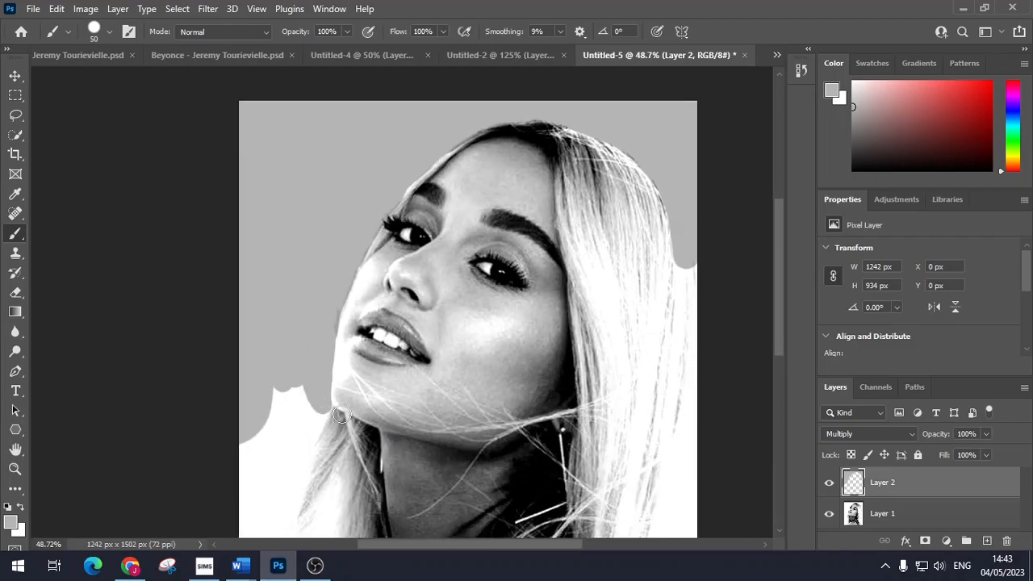
{"action": "scroll", "coordinate": [348, 407], "scroll_direction": "up", "scroll_amount": 6}
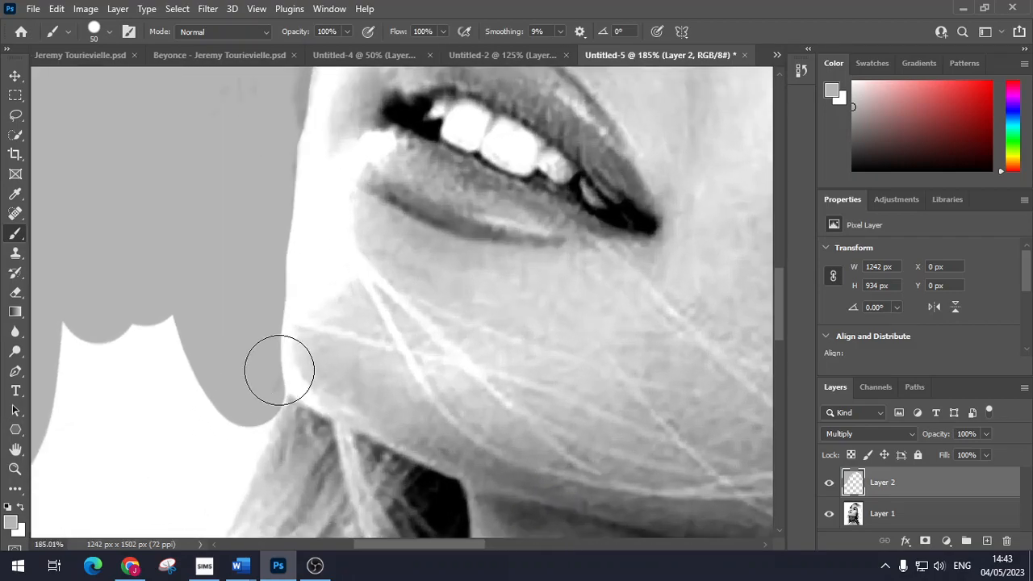
{"action": "mouse_move", "coordinate": [247, 389]}
{"action": "left_mouse_down"}
{"action": "mouse_move", "coordinate": [244, 323]}
{"action": "mouse_move", "coordinate": [265, 239]}
{"action": "mouse_move", "coordinate": [263, 140]}
{"action": "left_mouse_up"}
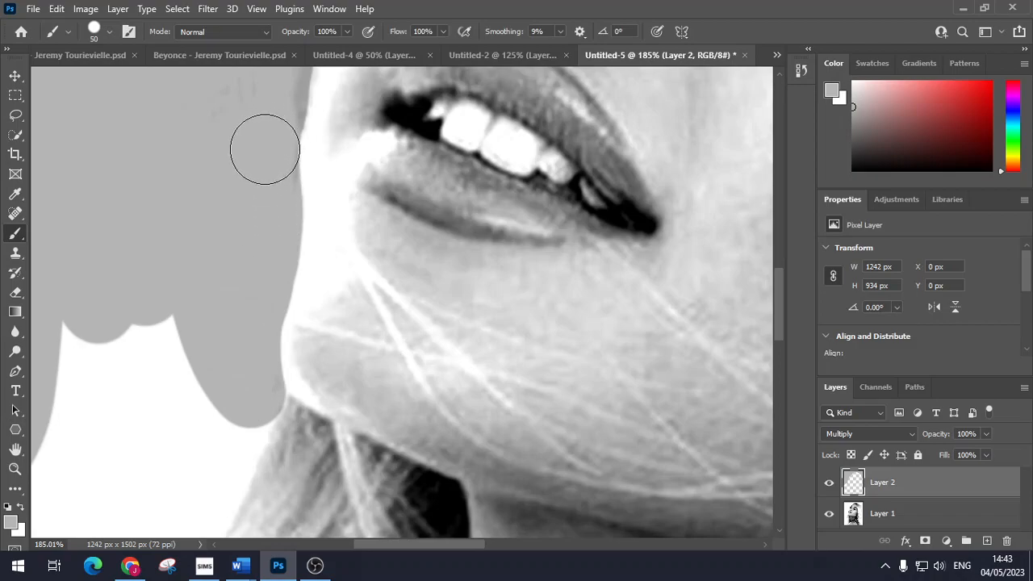
Step: Paint grey along the hair edge and down the canvas's left side, enlarging the brush to cover the last white patch
{"action": "scroll", "coordinate": [269, 312], "scroll_direction": "down", "scroll_amount": 5}
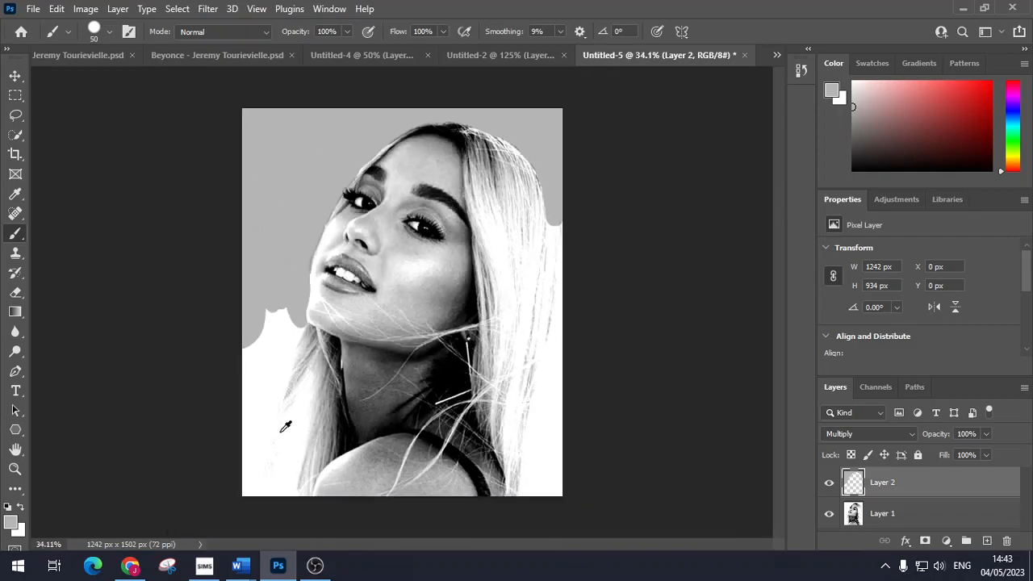
{"action": "scroll", "coordinate": [285, 413], "scroll_direction": "up", "scroll_amount": 1}
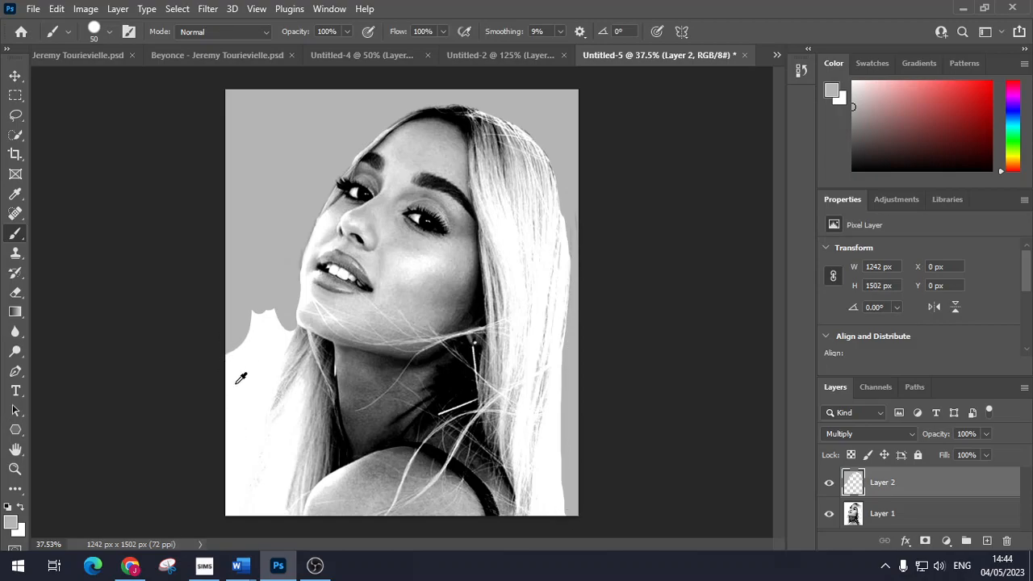
{"action": "scroll", "coordinate": [252, 387], "scroll_direction": "up", "scroll_amount": 2}
{"action": "scroll", "coordinate": [271, 407], "scroll_direction": "down", "scroll_amount": 1}
{"action": "scroll", "coordinate": [272, 387], "scroll_direction": "up", "scroll_amount": 5}
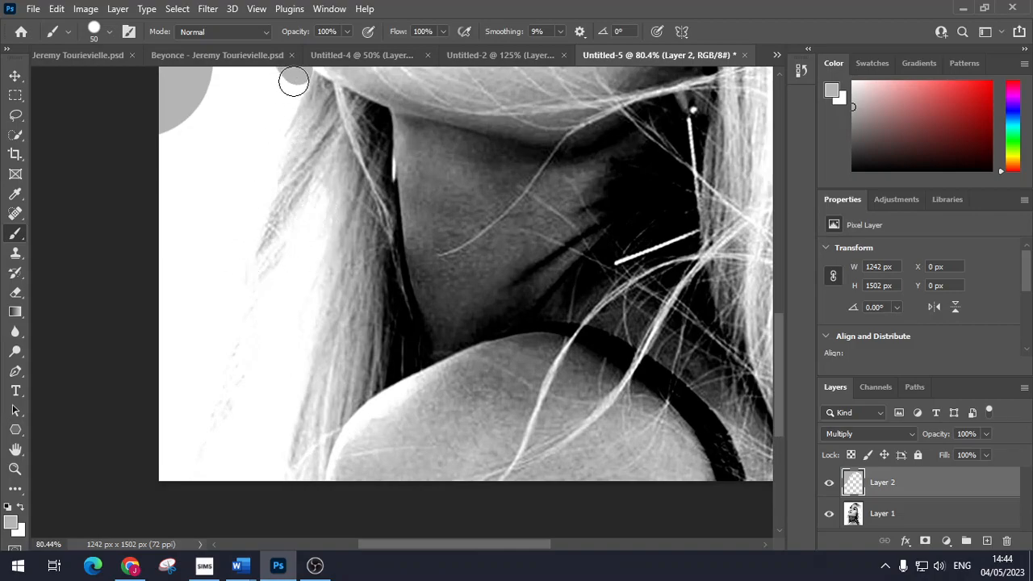
{"action": "mouse_move", "coordinate": [289, 87]}
{"action": "left_mouse_down"}
{"action": "mouse_move", "coordinate": [216, 313]}
{"action": "mouse_move", "coordinate": [117, 434]}
{"action": "left_mouse_up"}
{"action": "mouse_move", "coordinate": [160, 135]}
{"action": "left_mouse_down"}
{"action": "mouse_move", "coordinate": [157, 216]}
{"action": "mouse_move", "coordinate": [165, 194]}
{"action": "mouse_move", "coordinate": [198, 191]}
{"action": "mouse_move", "coordinate": [200, 219]}
{"action": "mouse_move", "coordinate": [142, 335]}
{"action": "mouse_move", "coordinate": [199, 110]}
{"action": "mouse_move", "coordinate": [201, 258]}
{"action": "left_mouse_up"}
{"action": "key", "text": "bracketright"}
{"action": "key", "text": "bracketright"}
{"action": "key", "text": "bracketright"}
{"action": "key", "text": "bracketright"}
{"action": "key", "text": "bracketright"}
{"action": "key", "text": "bracketright"}
{"action": "key", "text": "bracketright"}
{"action": "scroll", "coordinate": [201, 262], "scroll_direction": "up", "scroll_amount": 3}
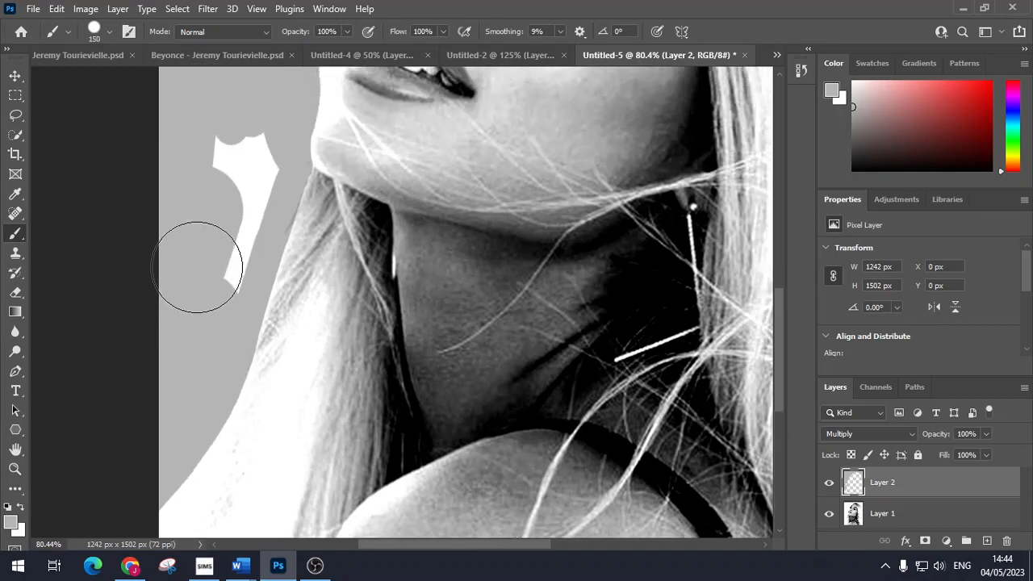
{"action": "mouse_move", "coordinate": [233, 153]}
{"action": "left_mouse_down"}
{"action": "mouse_move", "coordinate": [205, 226]}
{"action": "mouse_move", "coordinate": [201, 296]}
{"action": "left_mouse_up"}
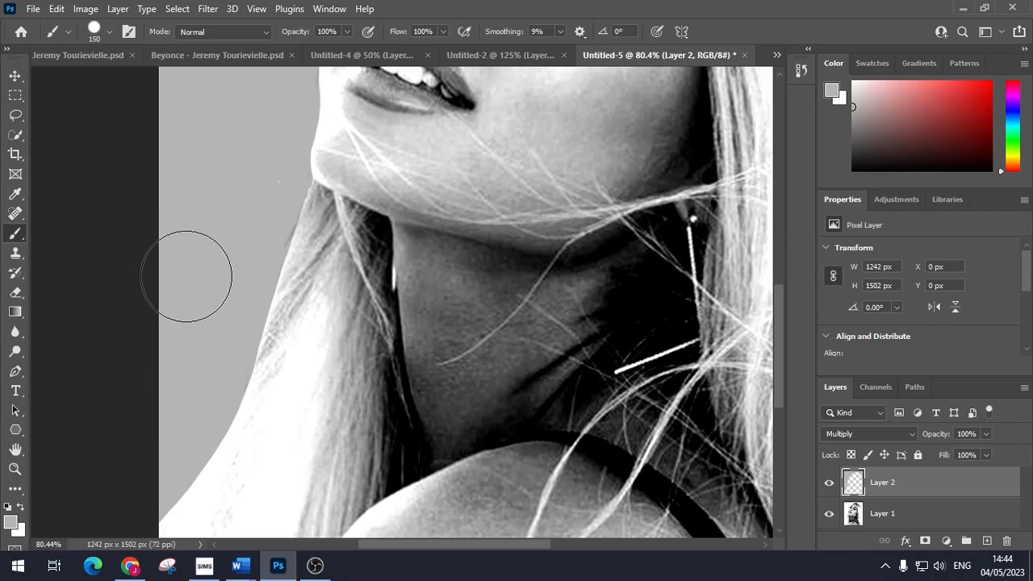
{"action": "scroll", "coordinate": [193, 269], "scroll_direction": "down", "scroll_amount": 4}
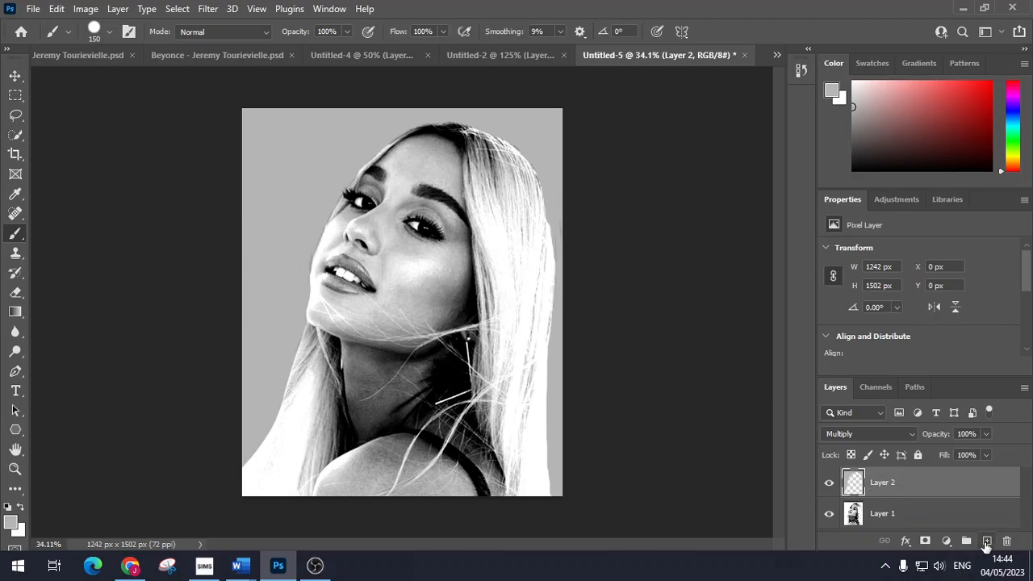
Step: Add a new empty Layer 3 above Layer 2 with Multiply blending
{"action": "left_click", "coordinate": [986, 541]}
{"action": "left_click", "coordinate": [878, 434]}
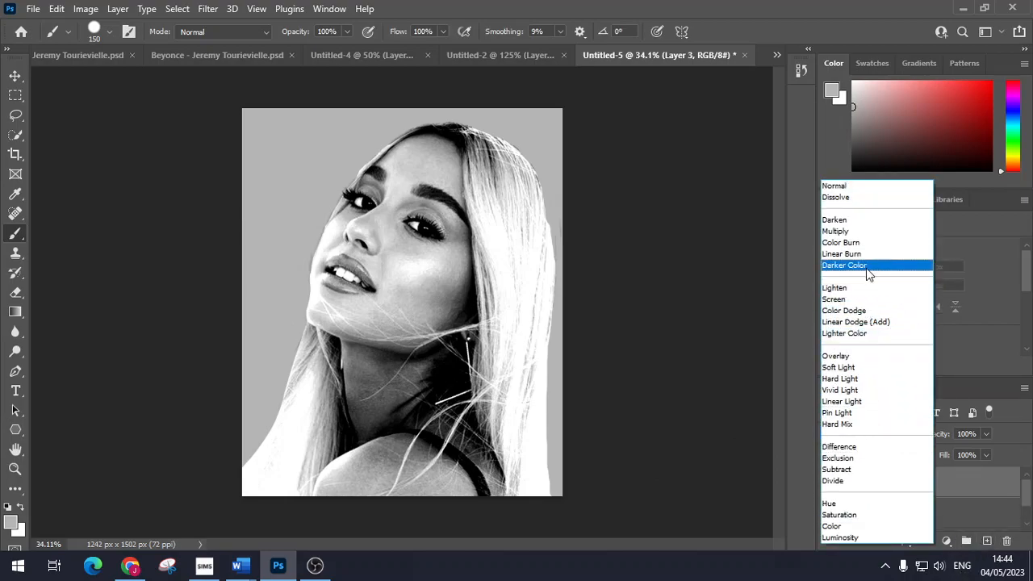
{"action": "left_click", "coordinate": [843, 230]}
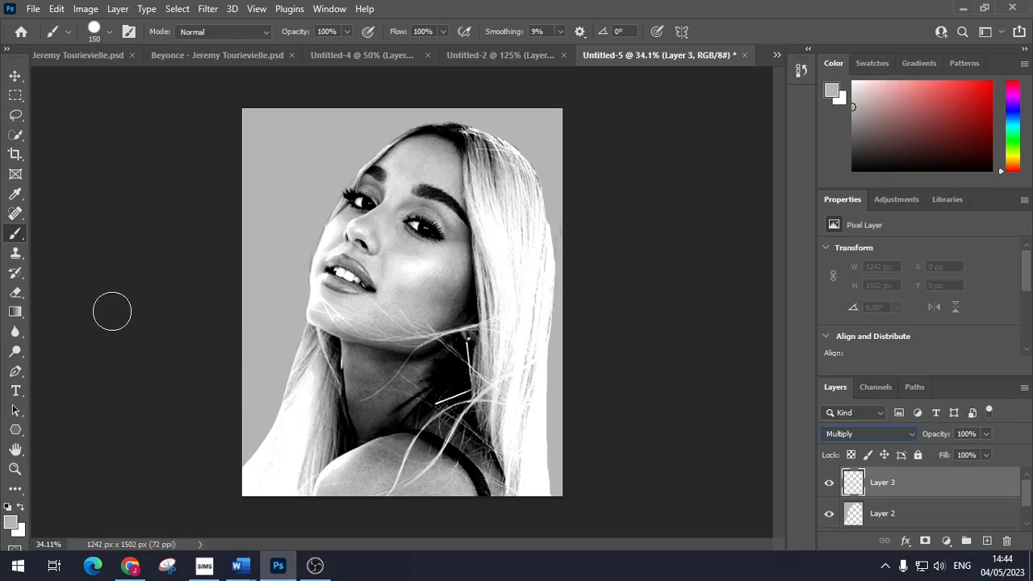
Step: Darken the shoulder with grey, then shade the hair strands beside the strap with a smaller brush
{"action": "mouse_move", "coordinate": [414, 458]}
{"action": "left_mouse_down"}
{"action": "mouse_move", "coordinate": [342, 474]}
{"action": "mouse_move", "coordinate": [324, 498]}
{"action": "mouse_move", "coordinate": [409, 484]}
{"action": "mouse_move", "coordinate": [426, 464]}
{"action": "mouse_move", "coordinate": [461, 495]}
{"action": "mouse_move", "coordinate": [453, 465]}
{"action": "left_mouse_up"}
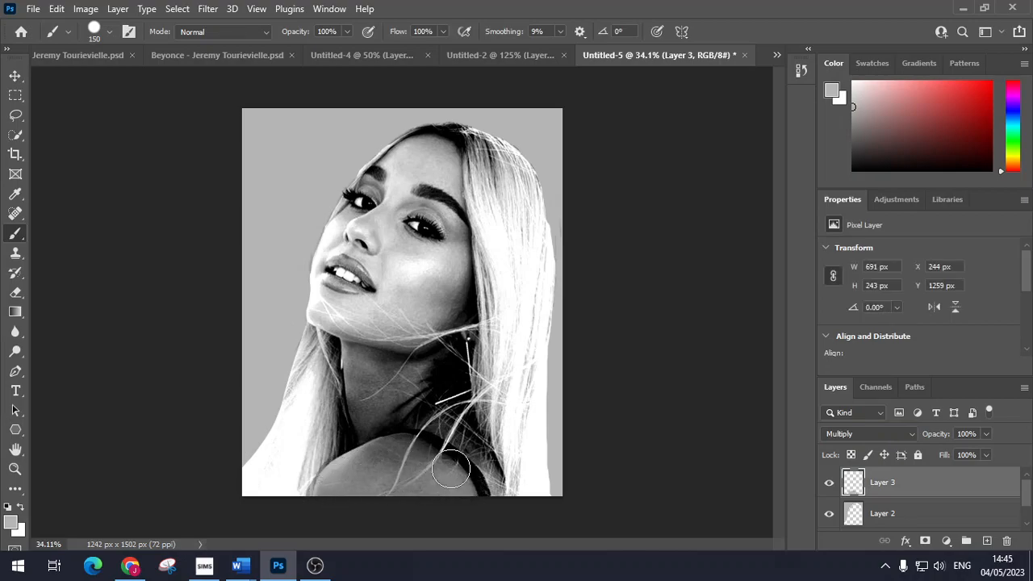
{"action": "scroll", "coordinate": [484, 448], "scroll_direction": "up", "scroll_amount": 3}
{"action": "scroll", "coordinate": [497, 420], "scroll_direction": "down", "scroll_amount": 5}
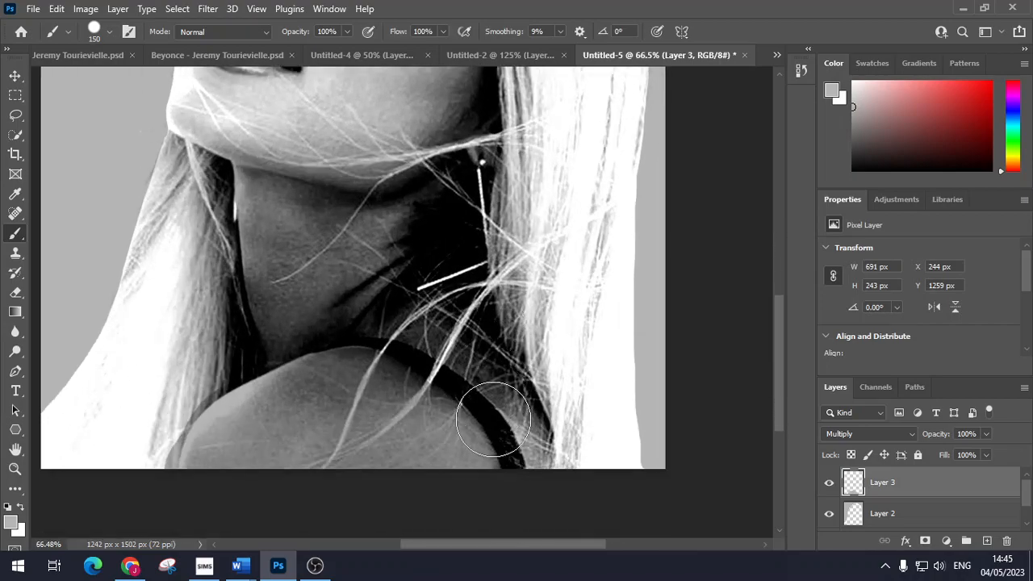
{"action": "scroll", "coordinate": [504, 391], "scroll_direction": "up", "scroll_amount": 3}
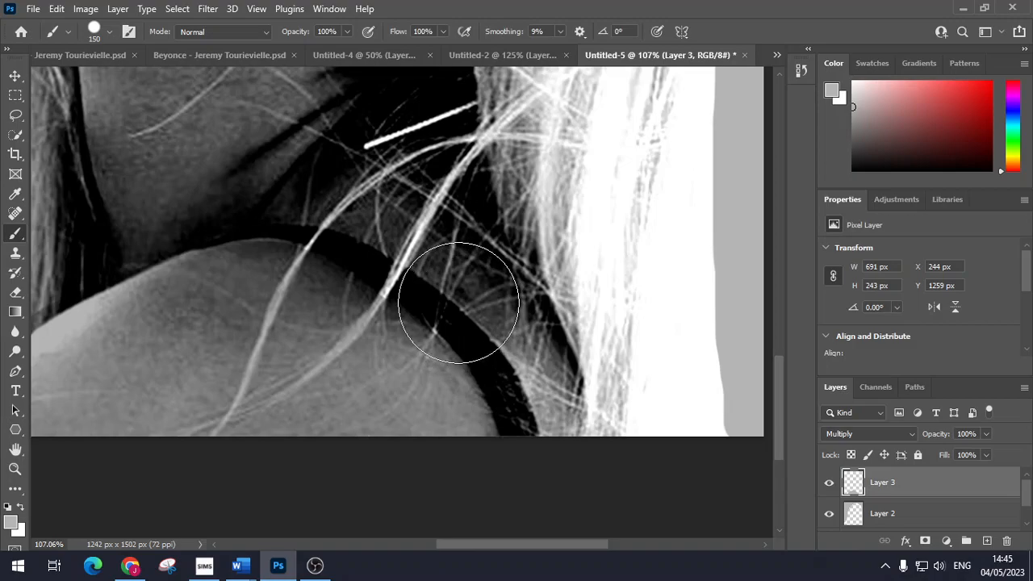
{"action": "key", "text": "bracketleft"}
{"action": "key", "text": "bracketleft"}
{"action": "key", "text": "bracketleft"}
{"action": "key", "text": "bracketleft"}
{"action": "key", "text": "bracketleft"}
{"action": "key", "text": "bracketleft"}
{"action": "key", "text": "bracketleft"}
{"action": "key", "text": "bracketleft"}
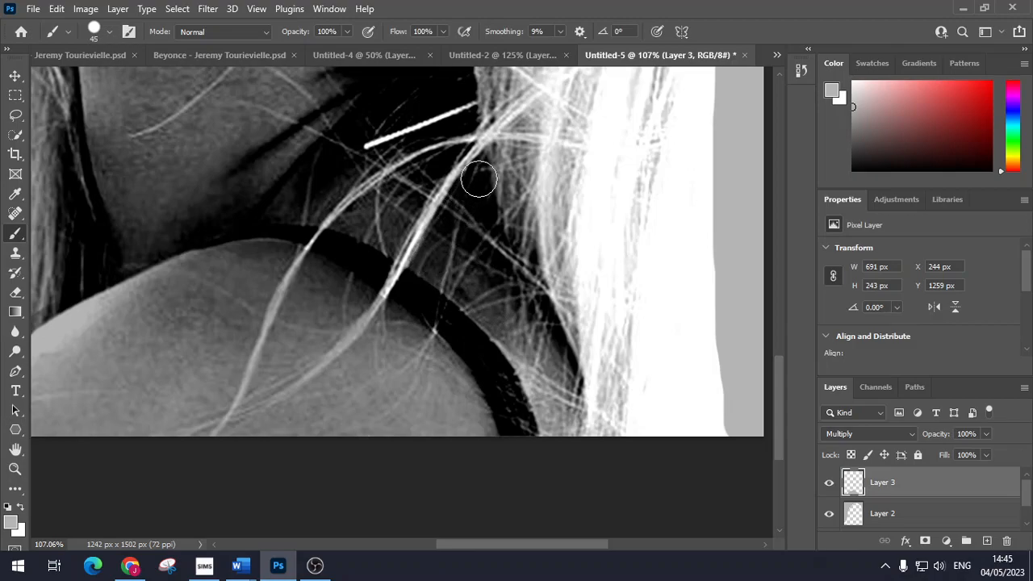
{"action": "mouse_move", "coordinate": [524, 324]}
{"action": "left_mouse_down"}
{"action": "mouse_move", "coordinate": [497, 287]}
{"action": "mouse_move", "coordinate": [531, 372]}
{"action": "mouse_move", "coordinate": [507, 337]}
{"action": "mouse_move", "coordinate": [534, 369]}
{"action": "mouse_move", "coordinate": [559, 434]}
{"action": "mouse_move", "coordinate": [561, 378]}
{"action": "mouse_move", "coordinate": [567, 423]}
{"action": "mouse_move", "coordinate": [490, 253]}
{"action": "left_mouse_up"}
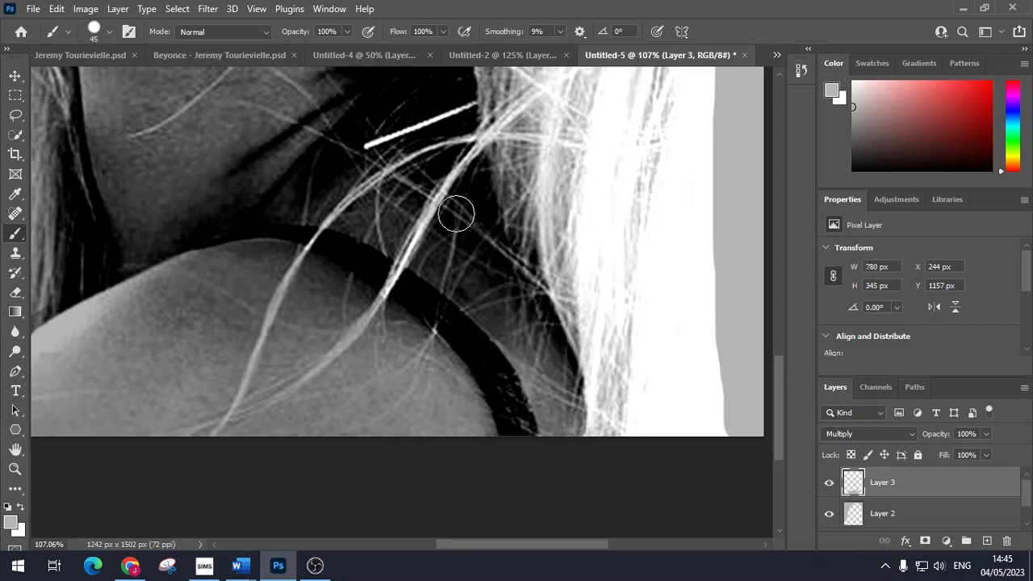
{"action": "mouse_move", "coordinate": [443, 164]}
{"action": "left_mouse_down"}
{"action": "mouse_move", "coordinate": [387, 180]}
{"action": "mouse_move", "coordinate": [348, 215]}
{"action": "mouse_move", "coordinate": [374, 234]}
{"action": "mouse_move", "coordinate": [411, 199]}
{"action": "mouse_move", "coordinate": [430, 199]}
{"action": "left_mouse_up"}
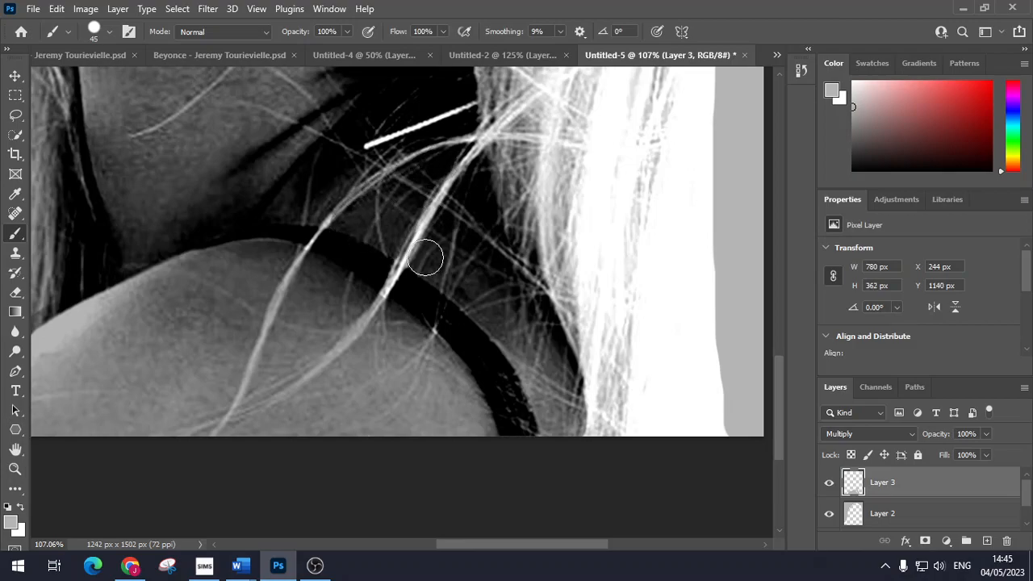
{"action": "scroll", "coordinate": [437, 253], "scroll_direction": "down", "scroll_amount": 3}
{"action": "scroll", "coordinate": [425, 270], "scroll_direction": "up", "scroll_amount": 3}
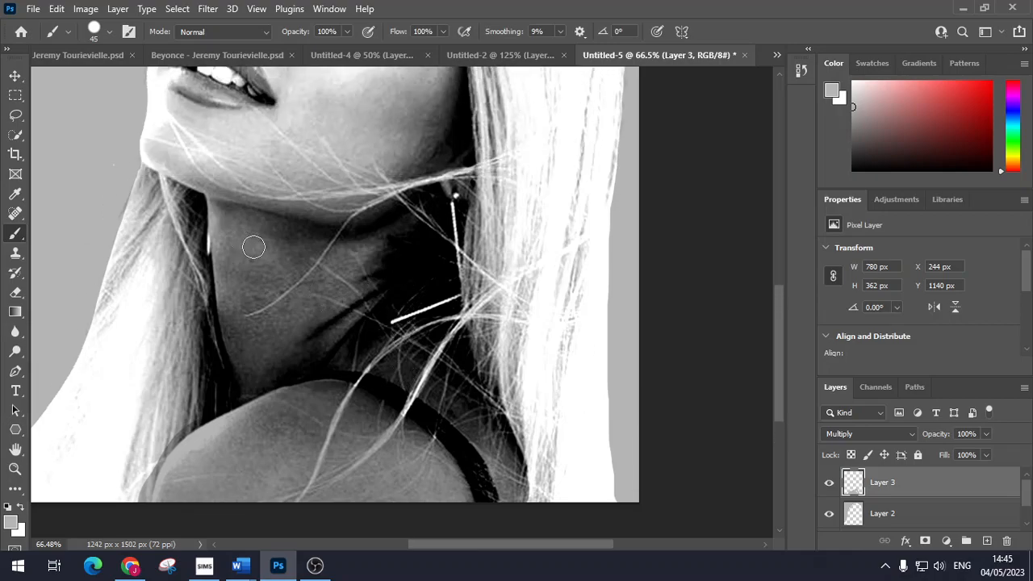
Step: At brush size 150, shade under the jaw, down the neck, and across the jaw and chin
{"action": "key", "text": "bracketright"}
{"action": "key", "text": "bracketright"}
{"action": "key", "text": "bracketright"}
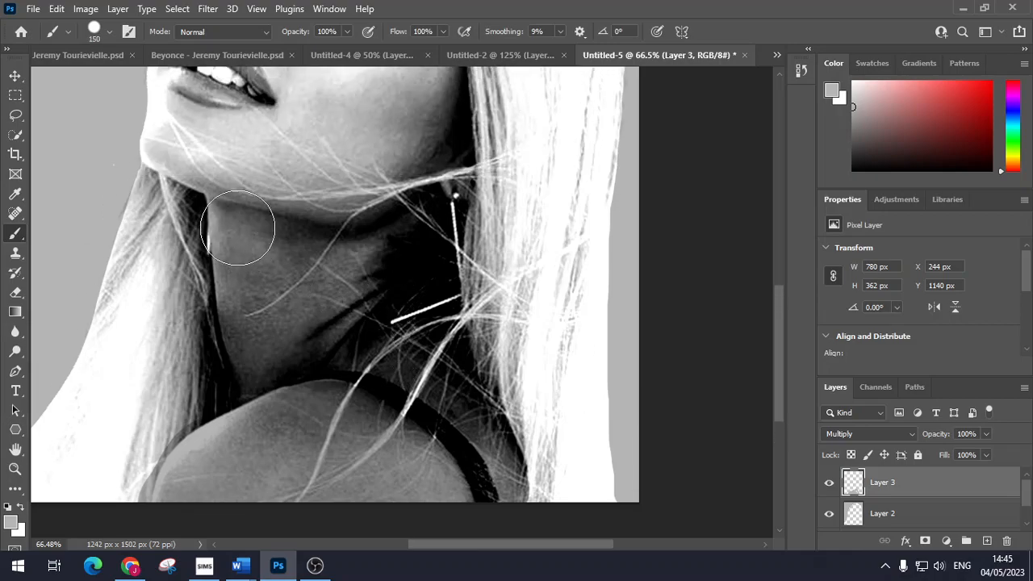
{"action": "left_click", "coordinate": [245, 209]}
{"action": "mouse_move", "coordinate": [244, 209]}
{"action": "left_mouse_down"}
{"action": "mouse_move", "coordinate": [248, 327]}
{"action": "mouse_move", "coordinate": [266, 358]}
{"action": "mouse_move", "coordinate": [337, 321]}
{"action": "mouse_move", "coordinate": [372, 287]}
{"action": "mouse_move", "coordinate": [388, 250]}
{"action": "left_mouse_up"}
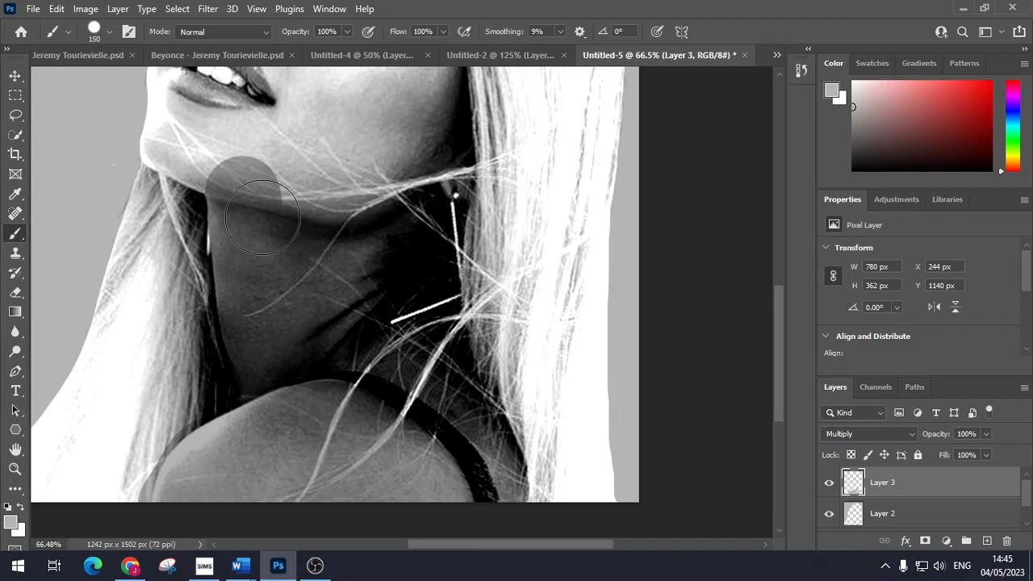
{"action": "left_click", "coordinate": [286, 200]}
{"action": "scroll", "coordinate": [272, 299], "scroll_direction": "up", "scroll_amount": 3}
{"action": "scroll", "coordinate": [272, 303], "scroll_direction": "up", "scroll_amount": 1}
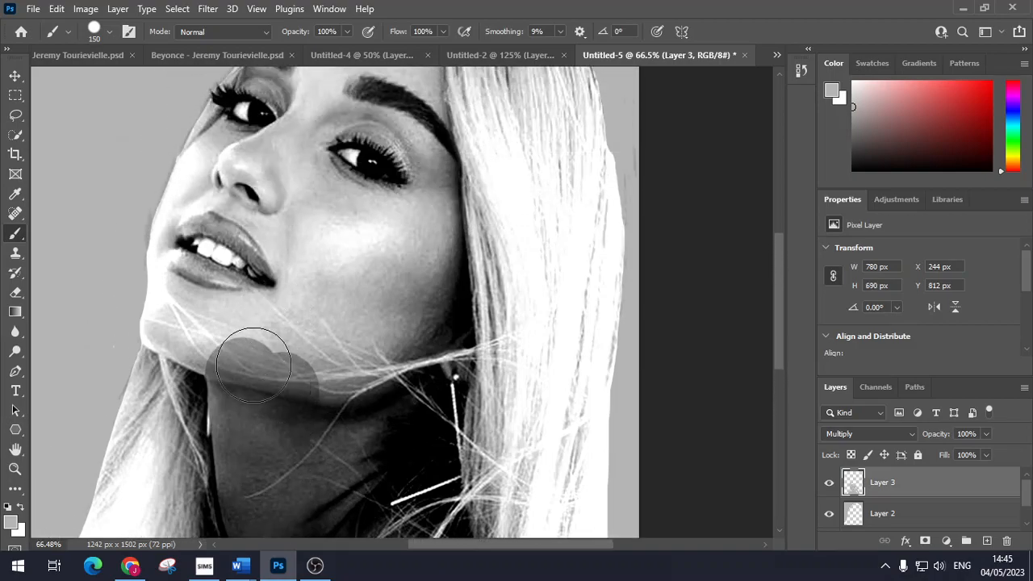
{"action": "mouse_move", "coordinate": [178, 321]}
{"action": "left_mouse_down"}
{"action": "mouse_move", "coordinate": [203, 324]}
{"action": "mouse_move", "coordinate": [218, 345]}
{"action": "left_mouse_up"}
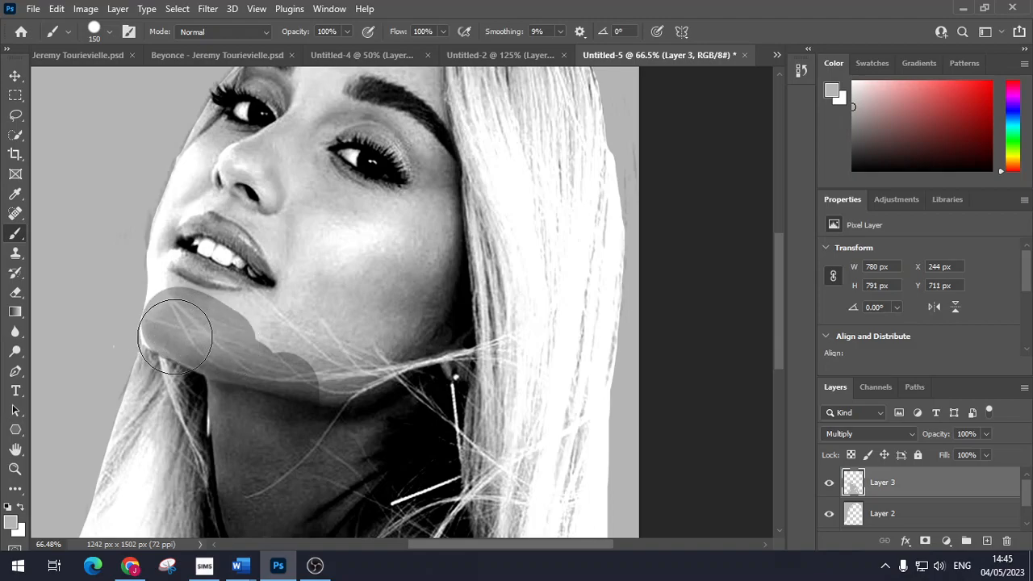
{"action": "key", "text": "bracketleft"}
{"action": "key", "text": "bracketleft"}
{"action": "key", "text": "bracketleft"}
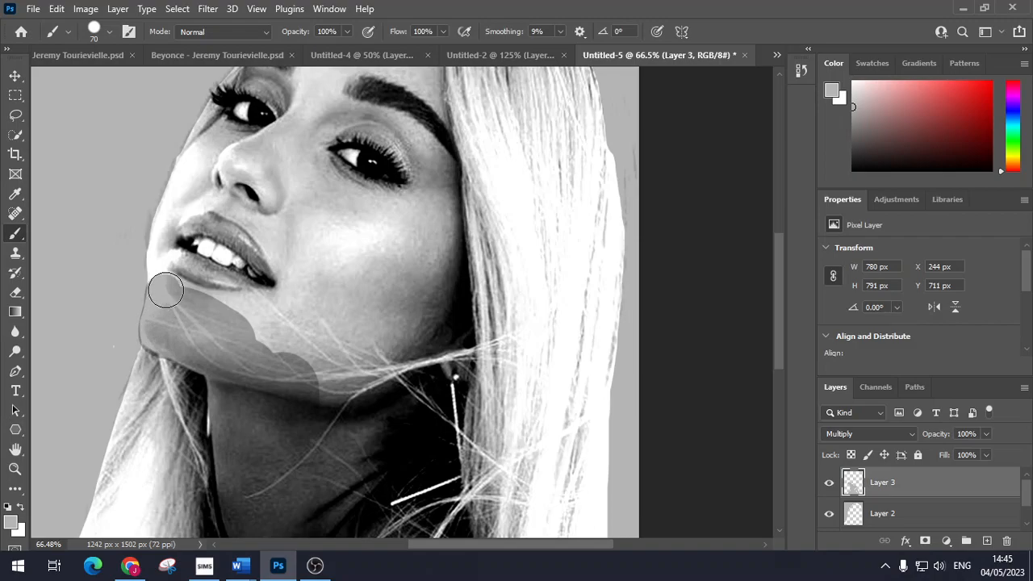
{"action": "mouse_move", "coordinate": [208, 309]}
{"action": "left_mouse_down"}
{"action": "mouse_move", "coordinate": [281, 308]}
{"action": "mouse_move", "coordinate": [201, 318]}
{"action": "mouse_move", "coordinate": [175, 292]}
{"action": "mouse_move", "coordinate": [282, 307]}
{"action": "mouse_move", "coordinate": [274, 326]}
{"action": "mouse_move", "coordinate": [291, 355]}
{"action": "mouse_move", "coordinate": [317, 352]}
{"action": "mouse_move", "coordinate": [347, 370]}
{"action": "mouse_move", "coordinate": [408, 336]}
{"action": "mouse_move", "coordinate": [448, 376]}
{"action": "mouse_move", "coordinate": [449, 336]}
{"action": "mouse_move", "coordinate": [455, 363]}
{"action": "mouse_move", "coordinate": [449, 321]}
{"action": "mouse_move", "coordinate": [437, 339]}
{"action": "mouse_move", "coordinate": [418, 273]}
{"action": "mouse_move", "coordinate": [397, 271]}
{"action": "mouse_move", "coordinate": [363, 300]}
{"action": "mouse_move", "coordinate": [345, 255]}
{"action": "mouse_move", "coordinate": [258, 172]}
{"action": "mouse_move", "coordinate": [224, 156]}
{"action": "mouse_move", "coordinate": [220, 139]}
{"action": "mouse_move", "coordinate": [169, 213]}
{"action": "left_mouse_up"}
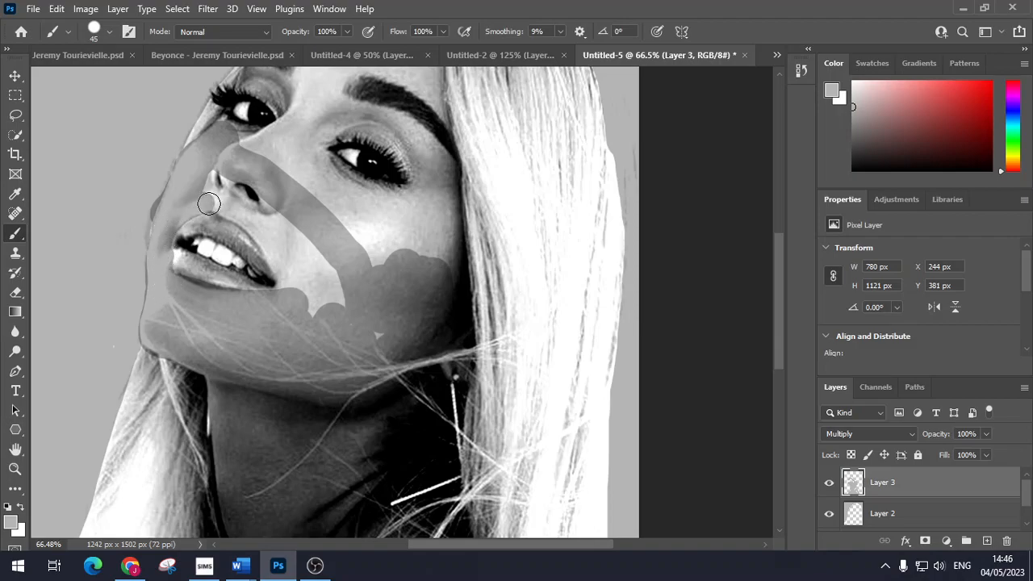
Step: Shade the skin along the nose and the light stripe from nose to cheek grey
{"action": "left_click_drag", "start_coordinate": [209, 180], "coordinate": [251, 198]}
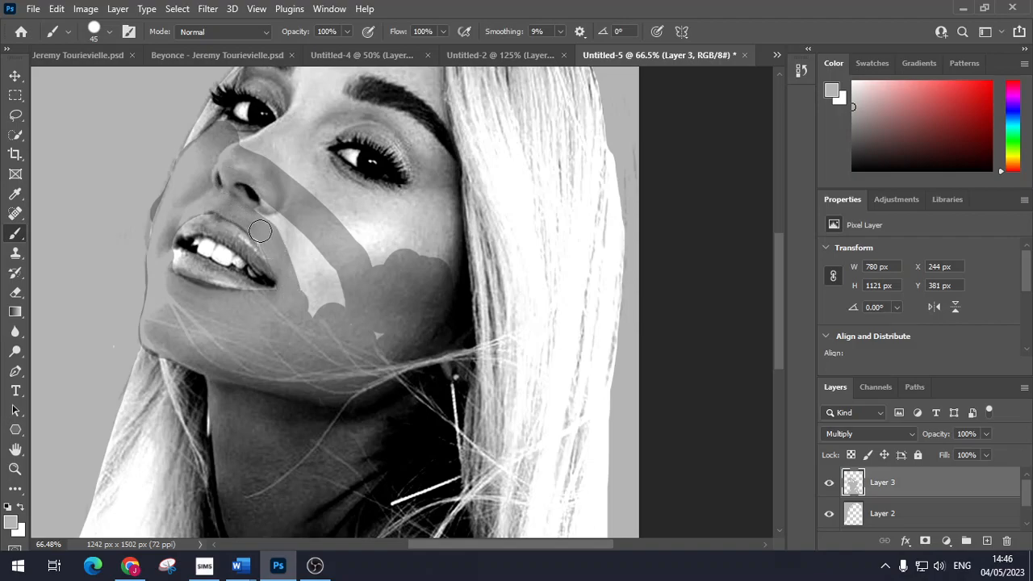
{"action": "mouse_move", "coordinate": [258, 203]}
{"action": "left_mouse_down"}
{"action": "mouse_move", "coordinate": [325, 270]}
{"action": "mouse_move", "coordinate": [310, 274]}
{"action": "mouse_move", "coordinate": [297, 258]}
{"action": "mouse_move", "coordinate": [299, 273]}
{"action": "mouse_move", "coordinate": [335, 292]}
{"action": "mouse_move", "coordinate": [355, 321]}
{"action": "left_mouse_up"}
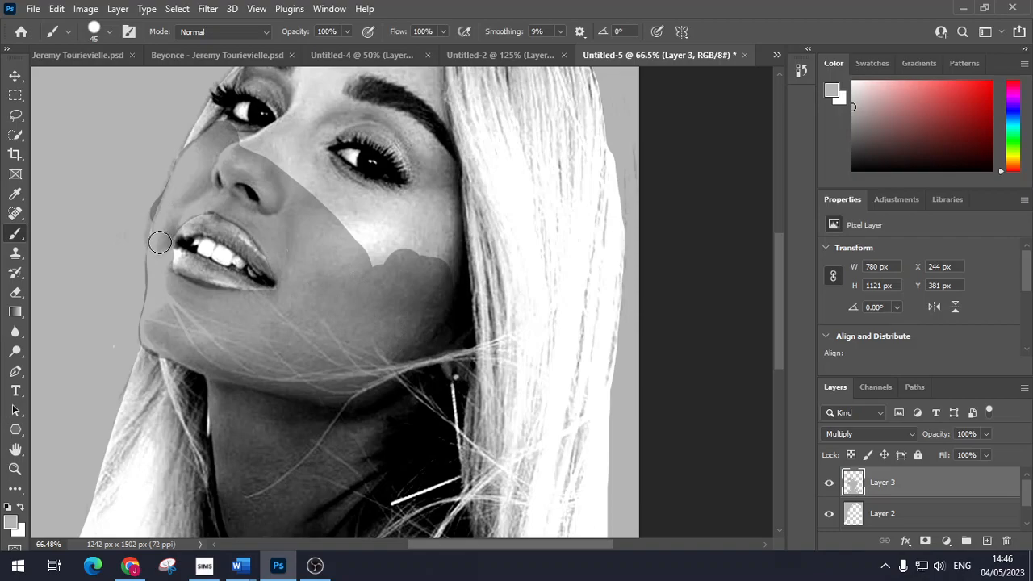
{"action": "scroll", "coordinate": [158, 242], "scroll_direction": "up", "scroll_amount": 1}
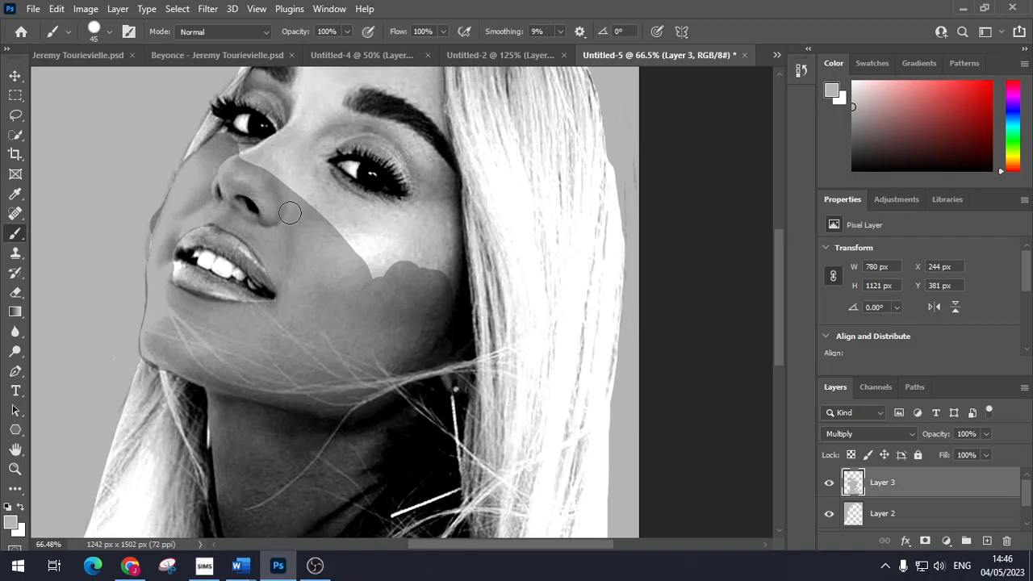
{"action": "scroll", "coordinate": [285, 211], "scroll_direction": "up", "scroll_amount": 3}
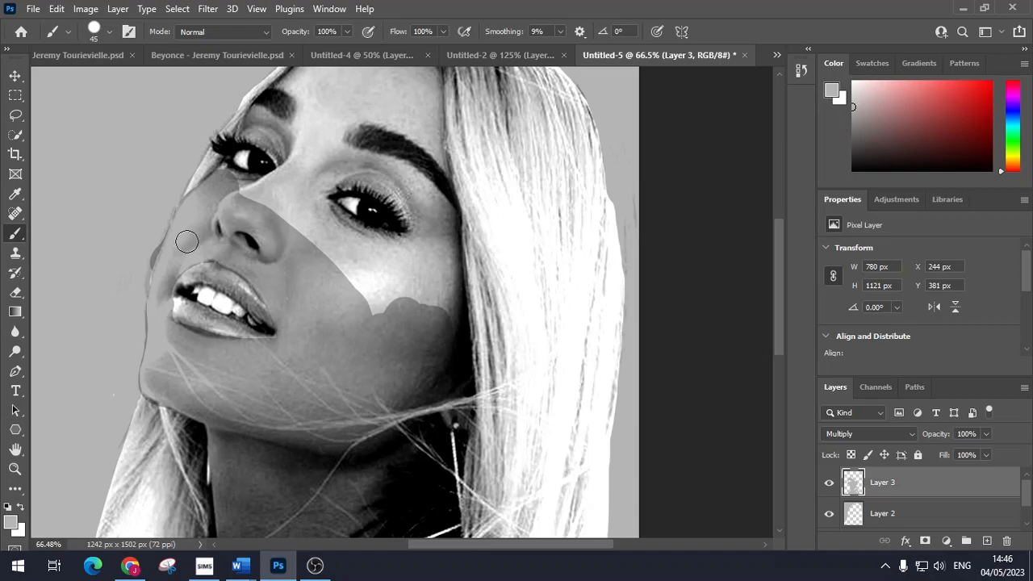
{"action": "scroll", "coordinate": [147, 244], "scroll_direction": "up", "scroll_amount": 5}
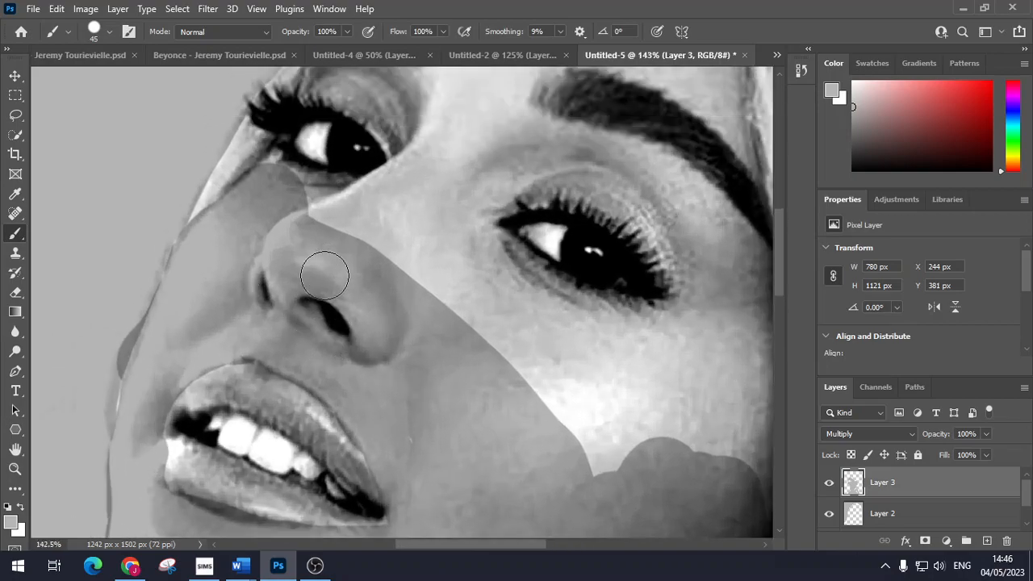
{"action": "scroll", "coordinate": [325, 276], "scroll_direction": "up", "scroll_amount": 5}
{"action": "mouse_move", "coordinate": [275, 234]}
{"action": "left_mouse_down"}
{"action": "mouse_move", "coordinate": [374, 262]}
{"action": "mouse_move", "coordinate": [411, 222]}
{"action": "mouse_move", "coordinate": [380, 173]}
{"action": "mouse_move", "coordinate": [334, 151]}
{"action": "mouse_move", "coordinate": [352, 104]}
{"action": "mouse_move", "coordinate": [418, 150]}
{"action": "mouse_move", "coordinate": [432, 194]}
{"action": "mouse_move", "coordinate": [350, 297]}
{"action": "mouse_move", "coordinate": [401, 310]}
{"action": "mouse_move", "coordinate": [442, 243]}
{"action": "mouse_move", "coordinate": [471, 223]}
{"action": "mouse_move", "coordinate": [467, 276]}
{"action": "mouse_move", "coordinate": [514, 329]}
{"action": "mouse_move", "coordinate": [598, 372]}
{"action": "mouse_move", "coordinate": [681, 368]}
{"action": "mouse_move", "coordinate": [660, 305]}
{"action": "mouse_move", "coordinate": [622, 267]}
{"action": "mouse_move", "coordinate": [558, 253]}
{"action": "mouse_move", "coordinate": [494, 262]}
{"action": "mouse_move", "coordinate": [479, 235]}
{"action": "mouse_move", "coordinate": [626, 217]}
{"action": "mouse_move", "coordinate": [503, 249]}
{"action": "mouse_move", "coordinate": [484, 155]}
{"action": "mouse_move", "coordinate": [450, 120]}
{"action": "mouse_move", "coordinate": [456, 105]}
{"action": "mouse_move", "coordinate": [494, 117]}
{"action": "left_mouse_up"}
Step: Shade the upper forehead, the patch above the right brow and the patches under the eye grey
{"action": "scroll", "coordinate": [488, 242], "scroll_direction": "up", "scroll_amount": 3}
{"action": "scroll", "coordinate": [496, 274], "scroll_direction": "up", "scroll_amount": 1}
{"action": "mouse_move", "coordinate": [652, 156]}
{"action": "left_mouse_down"}
{"action": "mouse_move", "coordinate": [609, 126]}
{"action": "mouse_move", "coordinate": [533, 129]}
{"action": "mouse_move", "coordinate": [468, 172]}
{"action": "mouse_move", "coordinate": [382, 258]}
{"action": "mouse_move", "coordinate": [434, 231]}
{"action": "mouse_move", "coordinate": [447, 298]}
{"action": "mouse_move", "coordinate": [525, 224]}
{"action": "mouse_move", "coordinate": [445, 284]}
{"action": "mouse_move", "coordinate": [552, 149]}
{"action": "mouse_move", "coordinate": [562, 167]}
{"action": "mouse_move", "coordinate": [655, 205]}
{"action": "mouse_move", "coordinate": [692, 195]}
{"action": "mouse_move", "coordinate": [720, 208]}
{"action": "mouse_move", "coordinate": [709, 288]}
{"action": "mouse_move", "coordinate": [608, 273]}
{"action": "mouse_move", "coordinate": [610, 305]}
{"action": "mouse_move", "coordinate": [690, 241]}
{"action": "mouse_move", "coordinate": [688, 224]}
{"action": "mouse_move", "coordinate": [628, 277]}
{"action": "mouse_move", "coordinate": [591, 255]}
{"action": "mouse_move", "coordinate": [564, 274]}
{"action": "mouse_move", "coordinate": [583, 332]}
{"action": "mouse_move", "coordinate": [509, 275]}
{"action": "mouse_move", "coordinate": [566, 293]}
{"action": "mouse_move", "coordinate": [591, 324]}
{"action": "left_mouse_up"}
{"action": "scroll", "coordinate": [576, 343], "scroll_direction": "down", "scroll_amount": 4}
{"action": "mouse_move", "coordinate": [673, 351]}
{"action": "left_mouse_down"}
{"action": "mouse_move", "coordinate": [638, 346]}
{"action": "mouse_move", "coordinate": [626, 324]}
{"action": "mouse_move", "coordinate": [647, 332]}
{"action": "mouse_move", "coordinate": [642, 325]}
{"action": "mouse_move", "coordinate": [664, 315]}
{"action": "mouse_move", "coordinate": [673, 335]}
{"action": "mouse_move", "coordinate": [671, 298]}
{"action": "mouse_move", "coordinate": [688, 394]}
{"action": "mouse_move", "coordinate": [673, 344]}
{"action": "mouse_move", "coordinate": [636, 395]}
{"action": "mouse_move", "coordinate": [610, 378]}
{"action": "mouse_move", "coordinate": [648, 406]}
{"action": "mouse_move", "coordinate": [638, 396]}
{"action": "mouse_move", "coordinate": [667, 451]}
{"action": "mouse_move", "coordinate": [669, 397]}
{"action": "mouse_move", "coordinate": [663, 412]}
{"action": "mouse_move", "coordinate": [691, 452]}
{"action": "mouse_move", "coordinate": [688, 433]}
{"action": "mouse_move", "coordinate": [692, 499]}
{"action": "mouse_move", "coordinate": [668, 485]}
{"action": "mouse_move", "coordinate": [672, 474]}
{"action": "mouse_move", "coordinate": [651, 494]}
{"action": "left_mouse_up"}
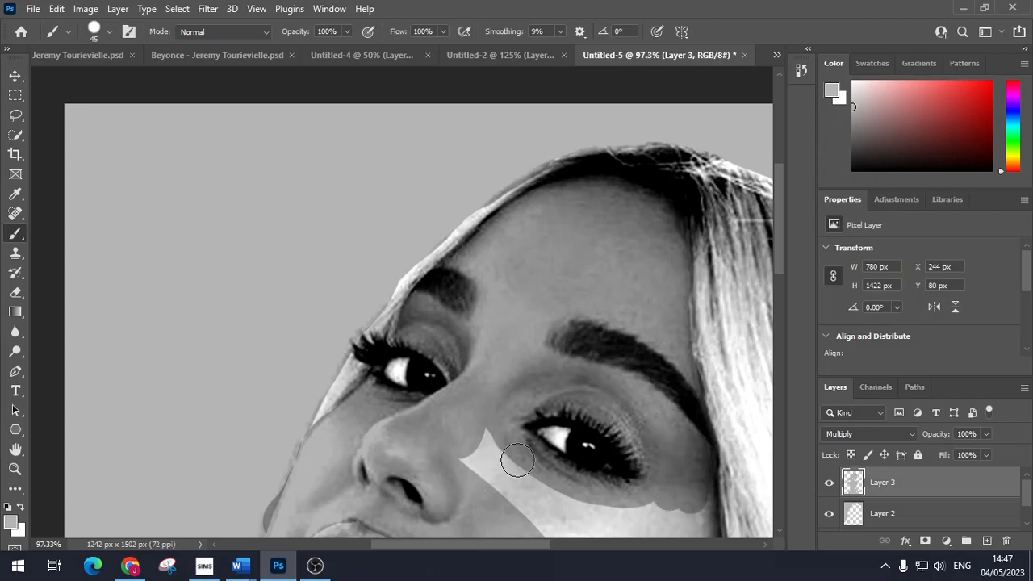
{"action": "scroll", "coordinate": [515, 460], "scroll_direction": "down", "scroll_amount": 5}
{"action": "mouse_move", "coordinate": [701, 356]}
{"action": "left_mouse_down"}
{"action": "mouse_move", "coordinate": [706, 471]}
{"action": "mouse_move", "coordinate": [690, 504]}
{"action": "mouse_move", "coordinate": [677, 386]}
{"action": "mouse_move", "coordinate": [669, 456]}
{"action": "mouse_move", "coordinate": [659, 369]}
{"action": "mouse_move", "coordinate": [640, 380]}
{"action": "mouse_move", "coordinate": [652, 369]}
{"action": "mouse_move", "coordinate": [632, 420]}
{"action": "mouse_move", "coordinate": [640, 434]}
{"action": "mouse_move", "coordinate": [576, 442]}
{"action": "left_mouse_up"}
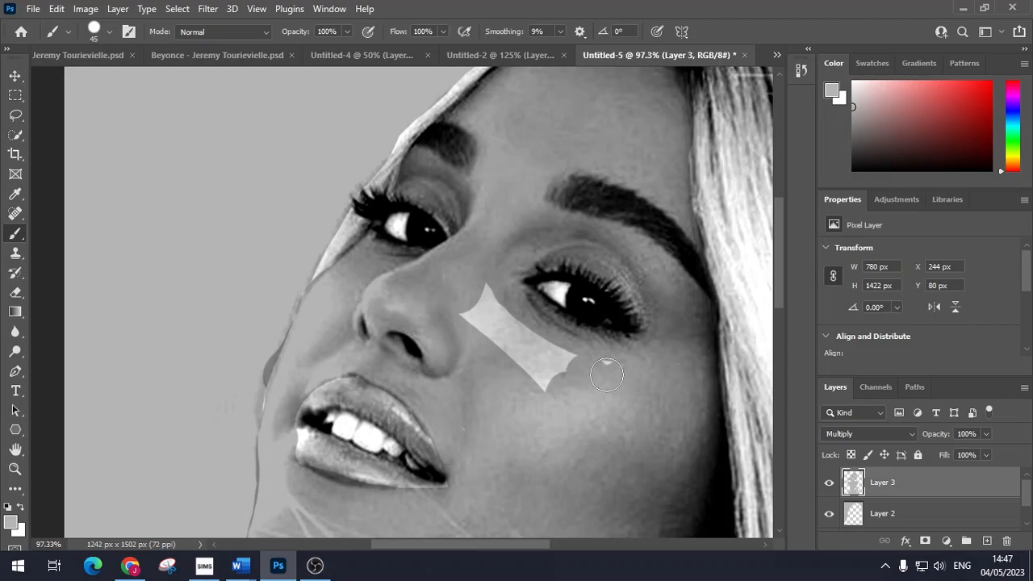
{"action": "mouse_move", "coordinate": [550, 354]}
{"action": "left_mouse_down"}
{"action": "mouse_move", "coordinate": [478, 299]}
{"action": "mouse_move", "coordinate": [456, 325]}
{"action": "mouse_move", "coordinate": [490, 333]}
{"action": "mouse_move", "coordinate": [563, 388]}
{"action": "left_mouse_up"}
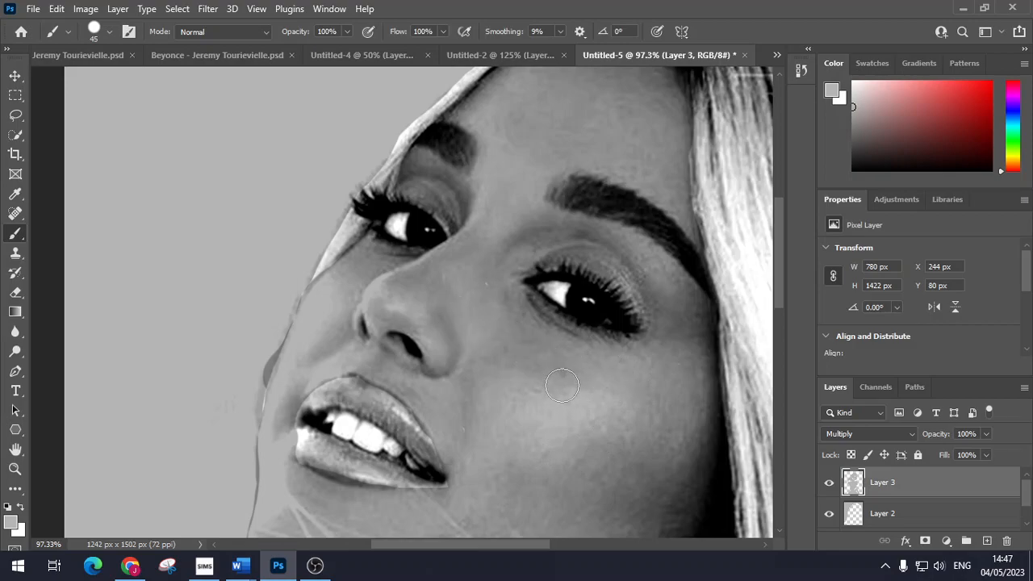
{"action": "scroll", "coordinate": [568, 510], "scroll_direction": "down", "scroll_amount": 4, "text": "alt"}
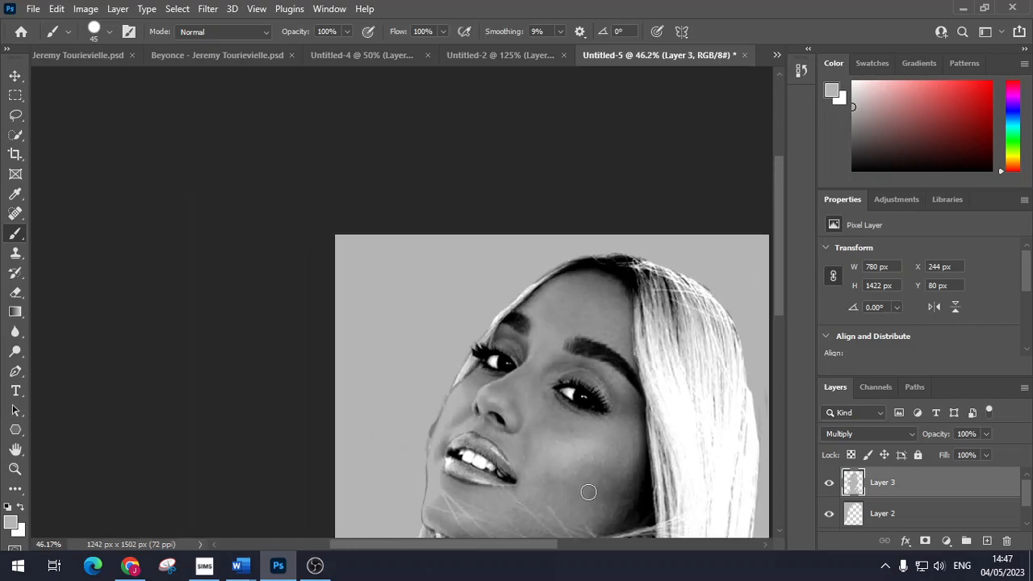
{"action": "scroll", "coordinate": [589, 491], "scroll_direction": "down", "scroll_amount": 5}
{"action": "scroll", "coordinate": [605, 474], "scroll_direction": "down", "scroll_amount": 3}
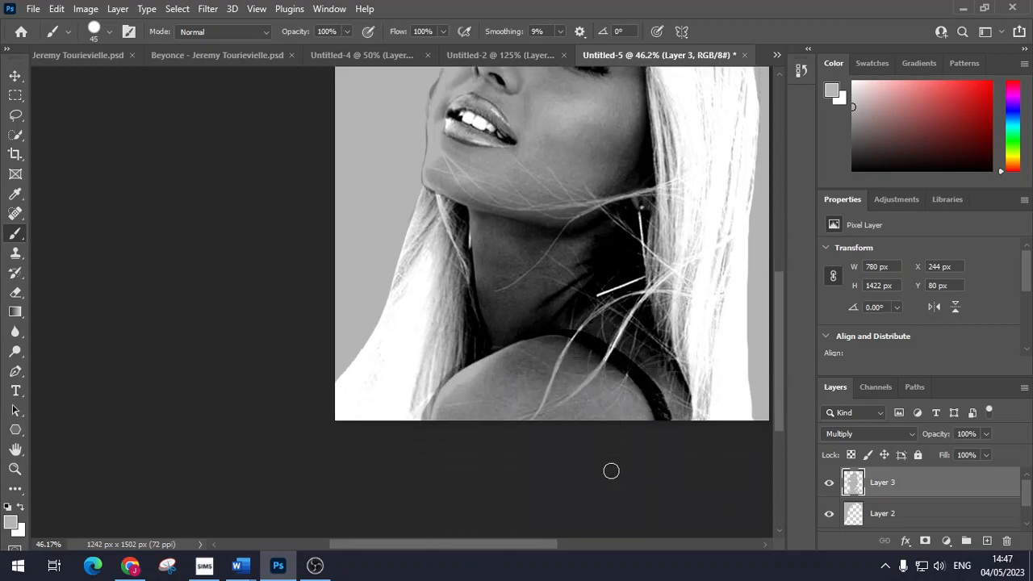
{"action": "scroll", "coordinate": [611, 464], "scroll_direction": "up", "scroll_amount": 3}
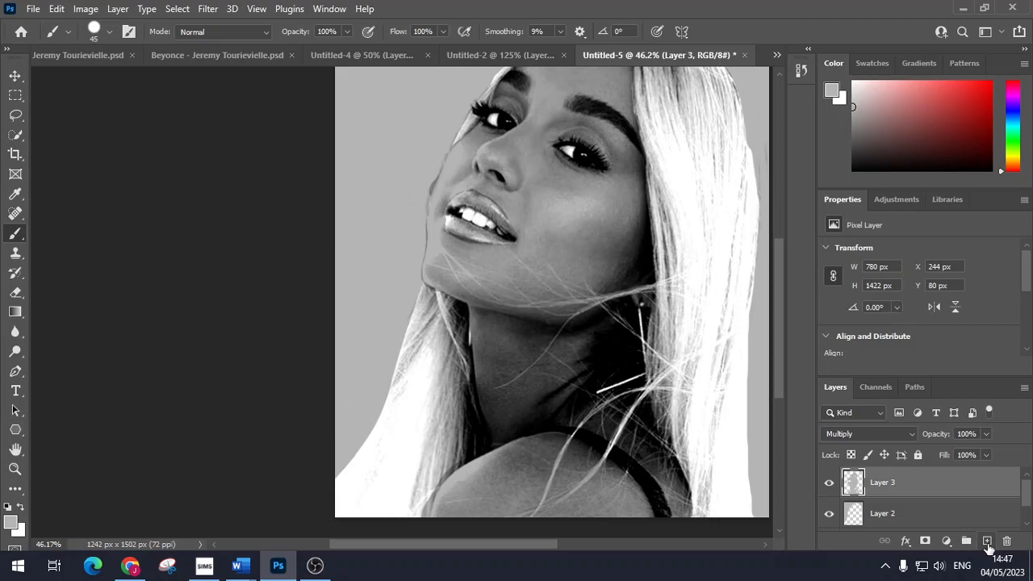
Step: Add an empty Layer 4 above Layer 3, undo a test stroke on the hair, and set Layer 4 to Multiply
{"action": "left_click", "coordinate": [987, 541]}
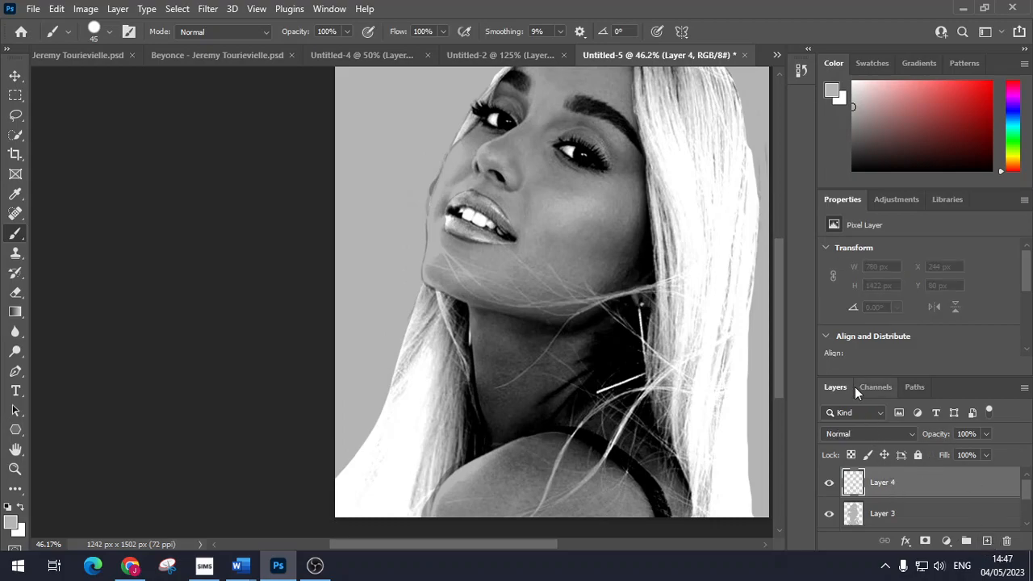
{"action": "scroll", "coordinate": [351, 371], "scroll_direction": "up", "scroll_amount": 1}
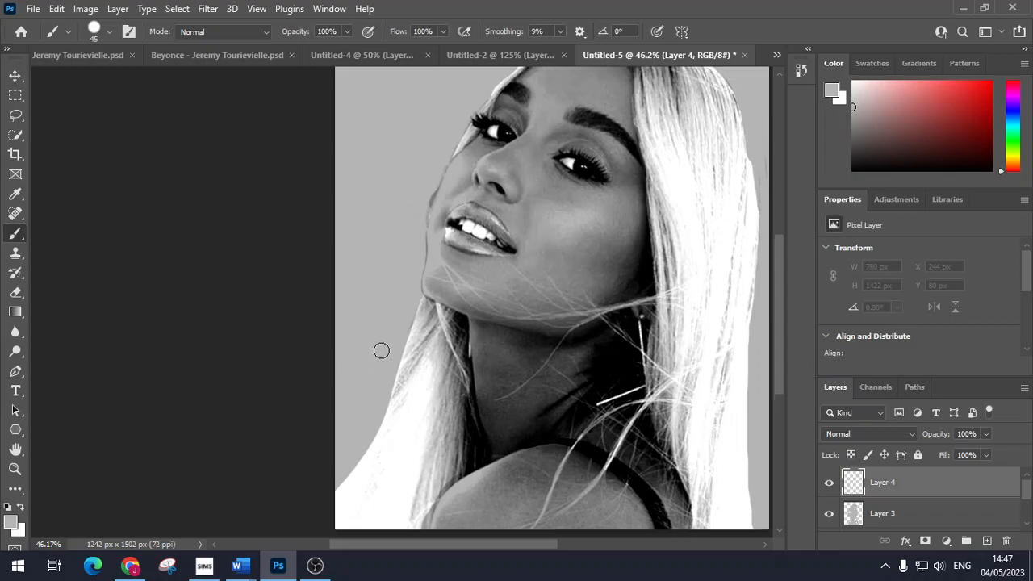
{"action": "scroll", "coordinate": [432, 418], "scroll_direction": "down", "scroll_amount": 2}
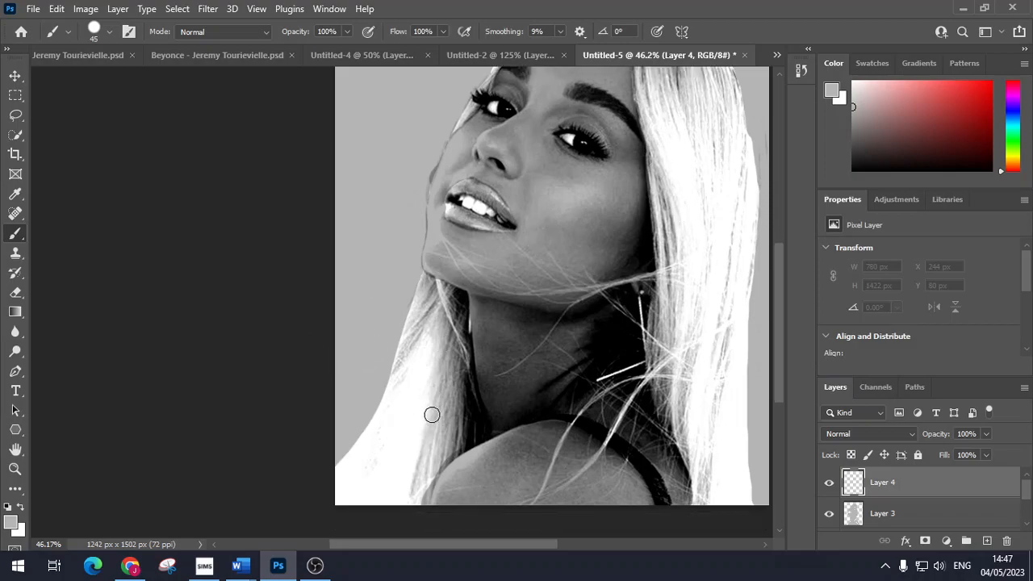
{"action": "scroll", "coordinate": [427, 395], "scroll_direction": "up", "scroll_amount": 6}
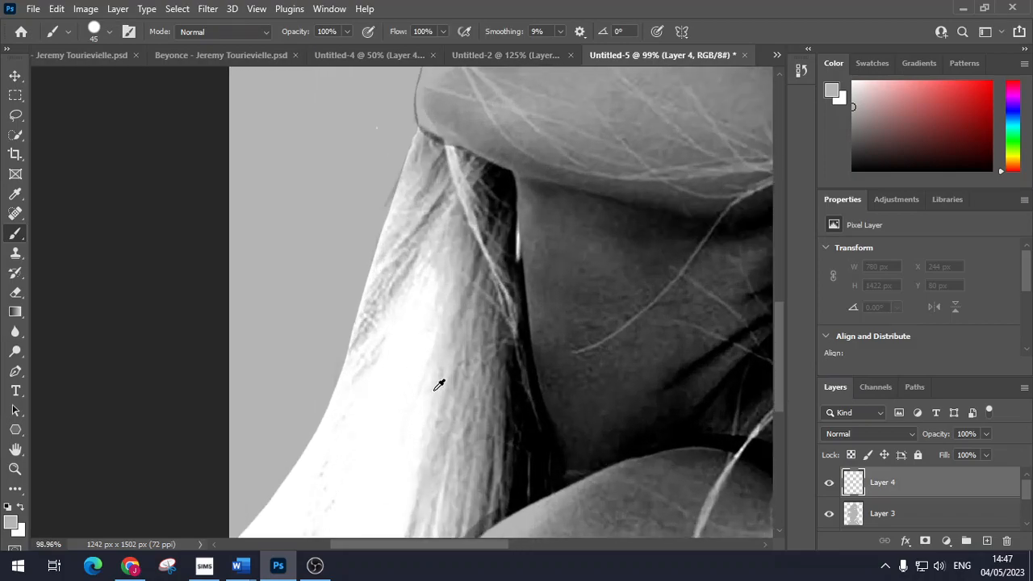
{"action": "scroll", "coordinate": [443, 362], "scroll_direction": "down", "scroll_amount": 2}
{"action": "scroll", "coordinate": [456, 233], "scroll_direction": "up", "scroll_amount": 2}
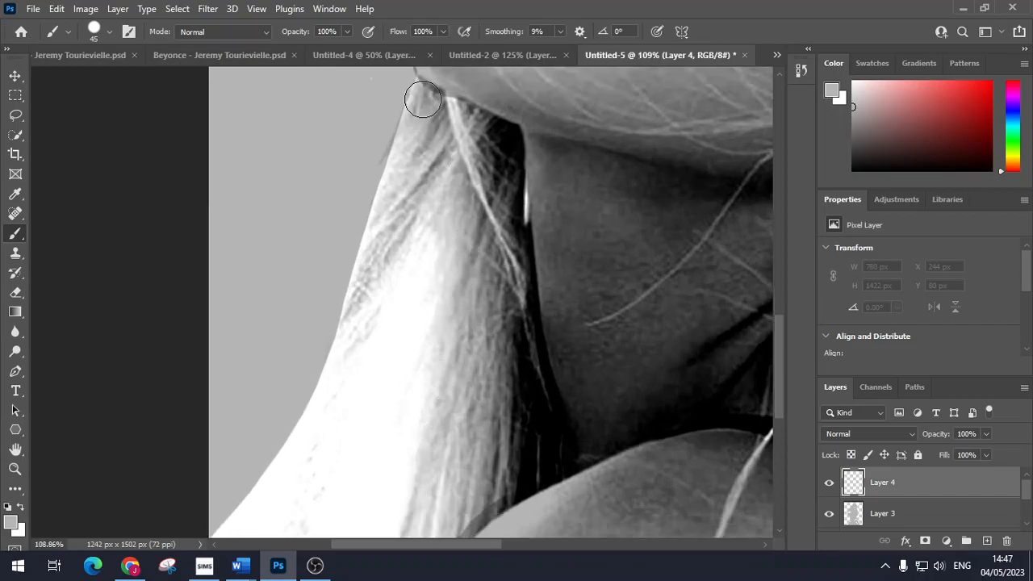
{"action": "left_click_drag", "start_coordinate": [423, 94], "coordinate": [498, 139]}
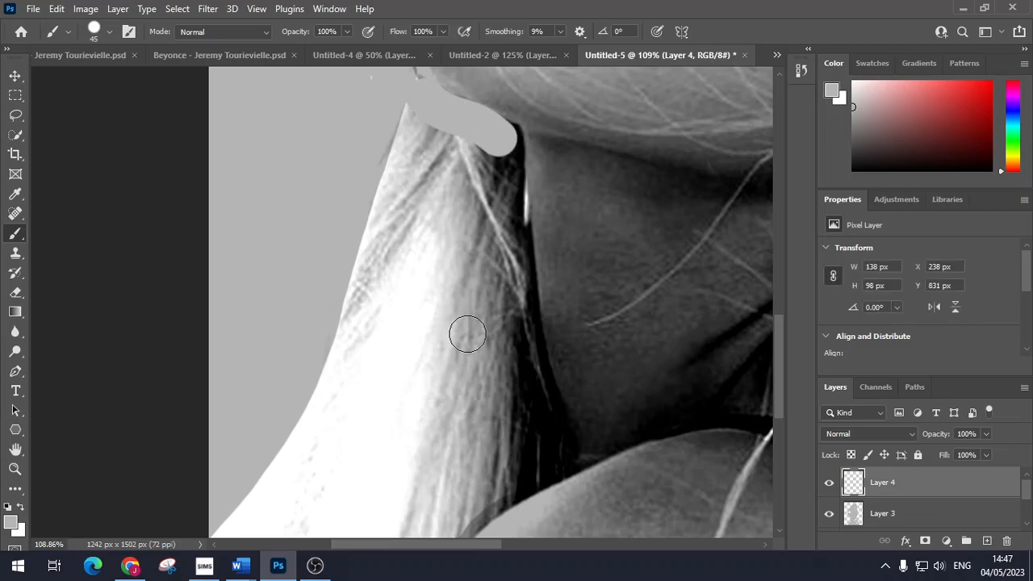
{"action": "key", "text": "ctrl+z"}
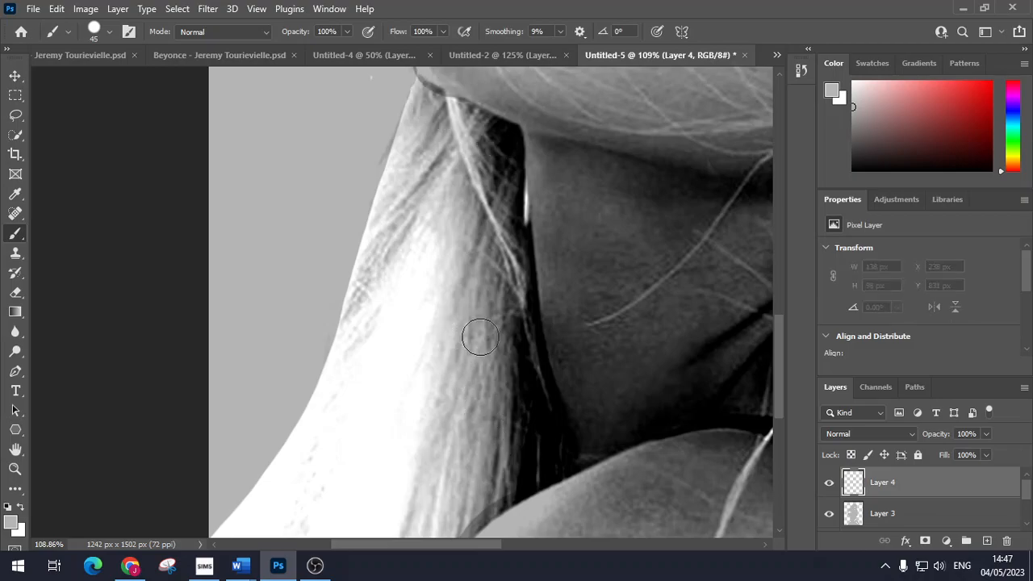
{"action": "left_click", "coordinate": [871, 435]}
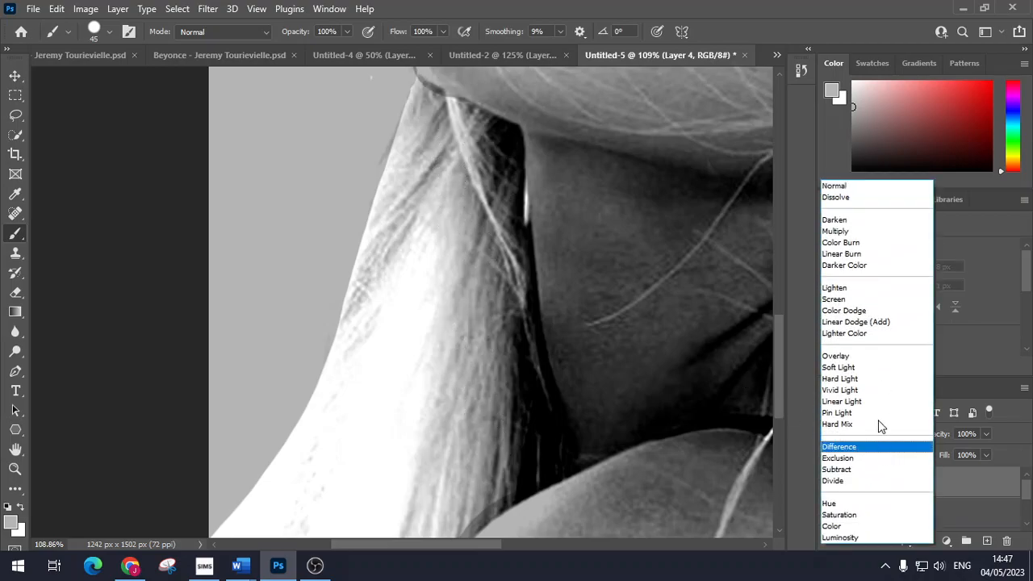
{"action": "left_click", "coordinate": [854, 236]}
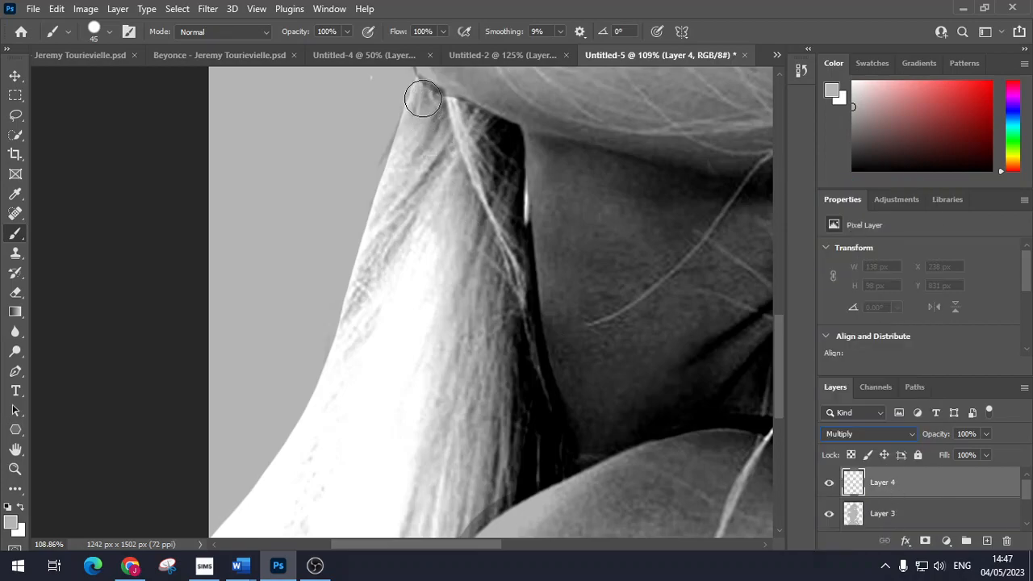
Step: Paint grey over the hair edge near the neck, the lower white hair and the hair tip, sizing the brush between 90 and 30
{"action": "mouse_move", "coordinate": [423, 98]}
{"action": "left_mouse_down"}
{"action": "mouse_move", "coordinate": [459, 129]}
{"action": "mouse_move", "coordinate": [428, 118]}
{"action": "mouse_move", "coordinate": [412, 138]}
{"action": "mouse_move", "coordinate": [313, 433]}
{"action": "mouse_move", "coordinate": [224, 539]}
{"action": "mouse_move", "coordinate": [360, 520]}
{"action": "mouse_move", "coordinate": [450, 527]}
{"action": "mouse_move", "coordinate": [490, 479]}
{"action": "mouse_move", "coordinate": [529, 460]}
{"action": "left_mouse_up"}
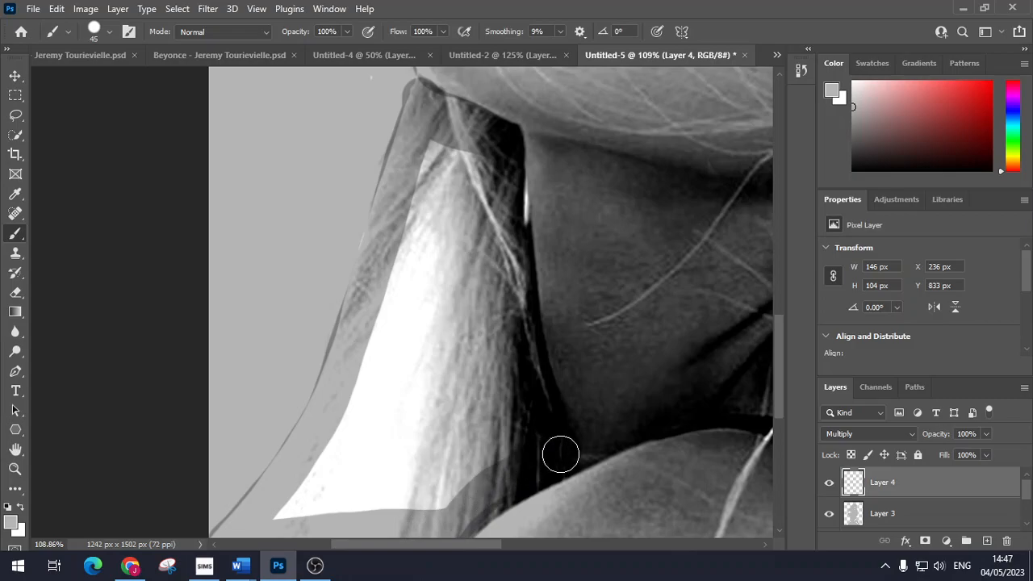
{"action": "left_click_drag", "start_coordinate": [534, 378], "coordinate": [511, 267]}
{"action": "mouse_move", "coordinate": [493, 174]}
{"action": "left_mouse_down"}
{"action": "mouse_move", "coordinate": [464, 144]}
{"action": "mouse_move", "coordinate": [433, 178]}
{"action": "mouse_move", "coordinate": [447, 170]}
{"action": "mouse_move", "coordinate": [452, 207]}
{"action": "left_mouse_up"}
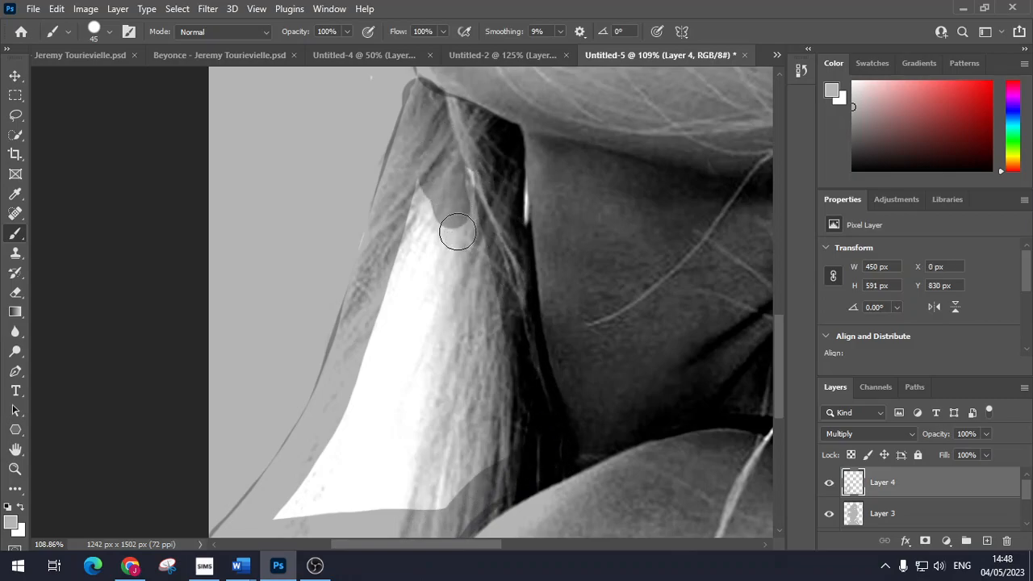
{"action": "key", "text": "bracketright"}
{"action": "key", "text": "bracketright"}
{"action": "key", "text": "bracketright"}
{"action": "key", "text": "bracketright"}
{"action": "key", "text": "bracketright"}
{"action": "key", "text": "bracketright"}
{"action": "key", "text": "bracketright"}
{"action": "key", "text": "bracketright"}
{"action": "mouse_move", "coordinate": [438, 230]}
{"action": "left_mouse_down"}
{"action": "mouse_move", "coordinate": [448, 369]}
{"action": "mouse_move", "coordinate": [475, 428]}
{"action": "mouse_move", "coordinate": [406, 474]}
{"action": "mouse_move", "coordinate": [314, 514]}
{"action": "mouse_move", "coordinate": [329, 503]}
{"action": "mouse_move", "coordinate": [420, 298]}
{"action": "left_mouse_up"}
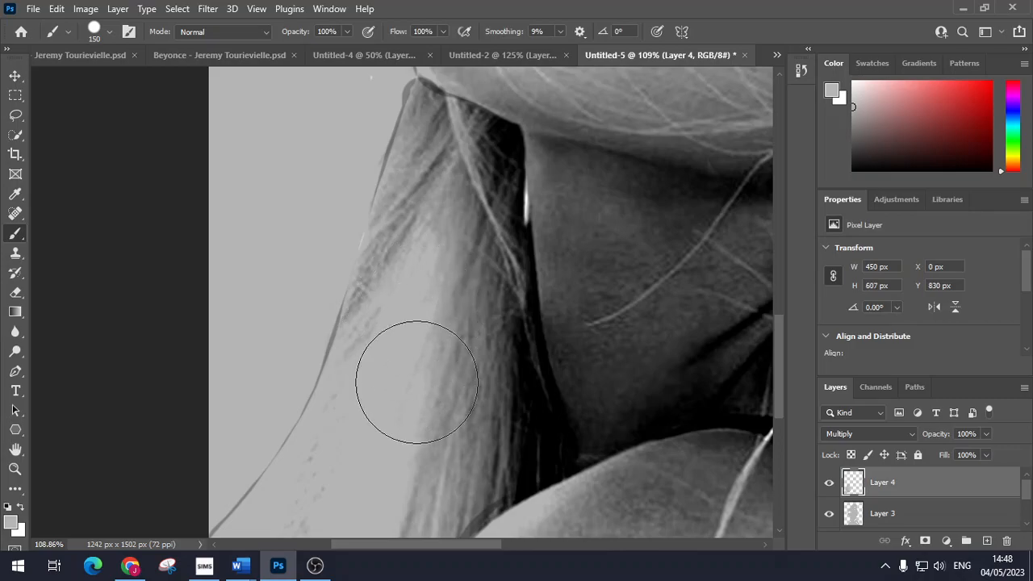
{"action": "key", "text": "bracketleft"}
{"action": "key", "text": "bracketleft"}
{"action": "key", "text": "bracketleft"}
{"action": "key", "text": "bracketleft"}
{"action": "key", "text": "bracketleft"}
{"action": "key", "text": "bracketleft"}
{"action": "key", "text": "bracketleft"}
{"action": "key", "text": "bracketleft"}
{"action": "key", "text": "bracketleft"}
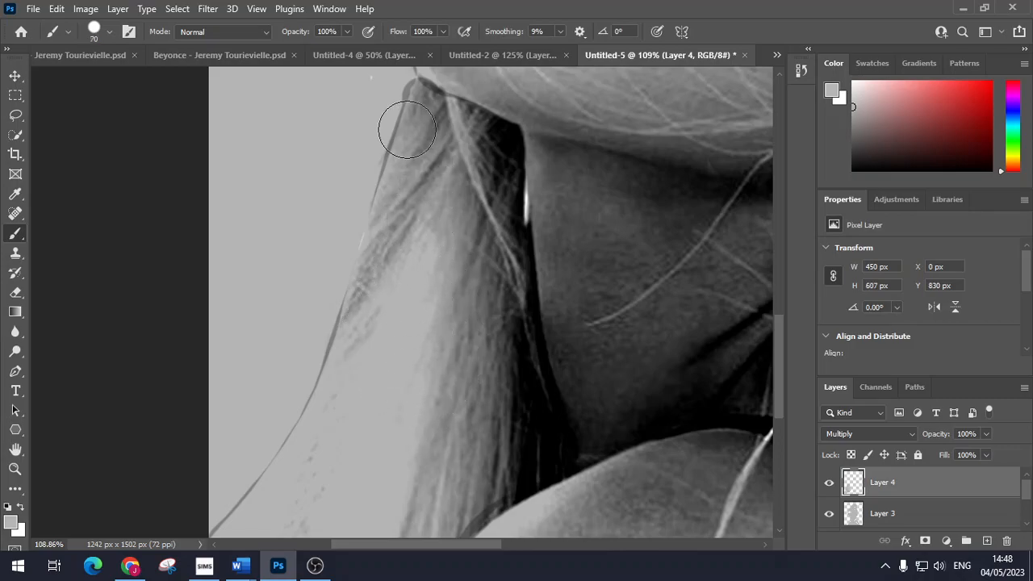
{"action": "key", "text": "bracketleft"}
{"action": "mouse_move", "coordinate": [415, 83]}
{"action": "left_mouse_down"}
{"action": "mouse_move", "coordinate": [411, 75]}
{"action": "mouse_move", "coordinate": [413, 105]}
{"action": "left_mouse_up"}
Step: At brush size 90, grey the patch by the shoulder, the right hair edge and the top of the hair
{"action": "scroll", "coordinate": [472, 232], "scroll_direction": "down", "scroll_amount": 6}
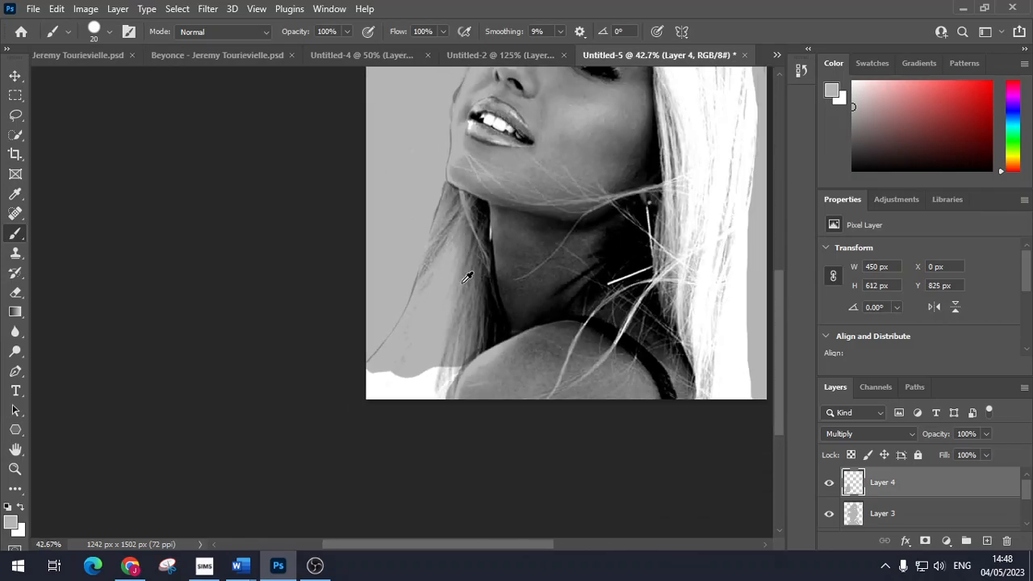
{"action": "key", "text": "bracketright"}
{"action": "key", "text": "bracketright"}
{"action": "key", "text": "bracketright"}
{"action": "key", "text": "bracketright"}
{"action": "key", "text": "bracketright"}
{"action": "key", "text": "bracketright"}
{"action": "mouse_move", "coordinate": [435, 368]}
{"action": "left_mouse_down"}
{"action": "mouse_move", "coordinate": [433, 399]}
{"action": "mouse_move", "coordinate": [369, 381]}
{"action": "mouse_move", "coordinate": [411, 399]}
{"action": "left_mouse_up"}
{"action": "mouse_move", "coordinate": [709, 396]}
{"action": "left_mouse_down"}
{"action": "mouse_move", "coordinate": [666, 258]}
{"action": "mouse_move", "coordinate": [674, 134]}
{"action": "mouse_move", "coordinate": [694, 208]}
{"action": "left_mouse_up"}
{"action": "mouse_move", "coordinate": [689, 255]}
{"action": "left_mouse_down"}
{"action": "mouse_move", "coordinate": [698, 336]}
{"action": "mouse_move", "coordinate": [696, 242]}
{"action": "mouse_move", "coordinate": [716, 225]}
{"action": "mouse_move", "coordinate": [721, 255]}
{"action": "mouse_move", "coordinate": [732, 184]}
{"action": "mouse_move", "coordinate": [736, 406]}
{"action": "mouse_move", "coordinate": [710, 275]}
{"action": "mouse_move", "coordinate": [728, 373]}
{"action": "left_mouse_up"}
{"action": "scroll", "coordinate": [695, 331], "scroll_direction": "up", "scroll_amount": 2}
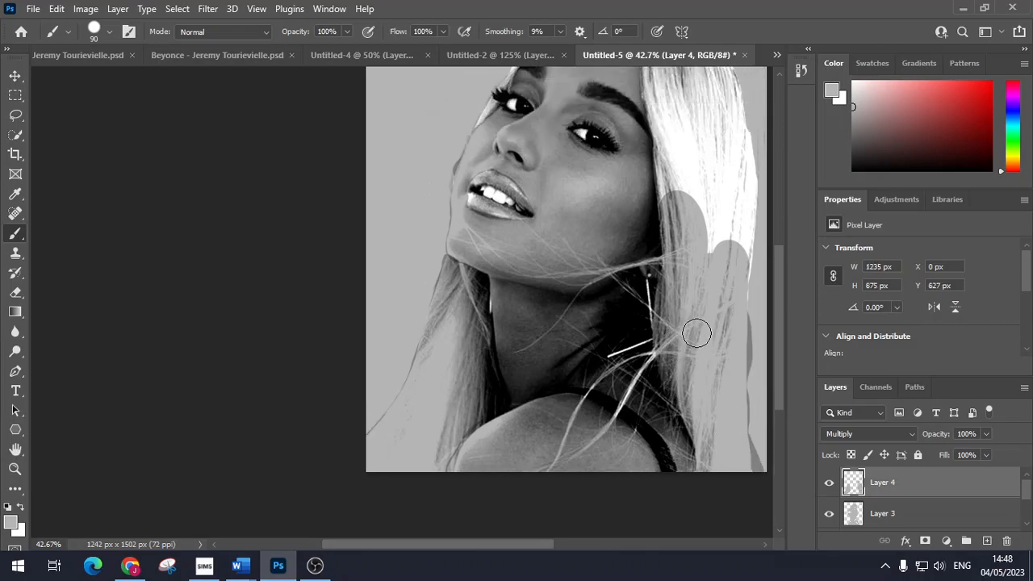
{"action": "scroll", "coordinate": [696, 331], "scroll_direction": "up", "scroll_amount": 3}
{"action": "mouse_move", "coordinate": [659, 146]}
{"action": "left_mouse_down"}
{"action": "mouse_move", "coordinate": [672, 324]}
{"action": "mouse_move", "coordinate": [680, 175]}
{"action": "mouse_move", "coordinate": [711, 371]}
{"action": "mouse_move", "coordinate": [726, 313]}
{"action": "mouse_move", "coordinate": [718, 252]}
{"action": "mouse_move", "coordinate": [673, 144]}
{"action": "mouse_move", "coordinate": [643, 131]}
{"action": "mouse_move", "coordinate": [689, 151]}
{"action": "mouse_move", "coordinate": [719, 190]}
{"action": "mouse_move", "coordinate": [703, 160]}
{"action": "mouse_move", "coordinate": [724, 196]}
{"action": "mouse_move", "coordinate": [741, 286]}
{"action": "mouse_move", "coordinate": [731, 401]}
{"action": "mouse_move", "coordinate": [742, 275]}
{"action": "mouse_move", "coordinate": [716, 173]}
{"action": "mouse_move", "coordinate": [692, 148]}
{"action": "mouse_move", "coordinate": [644, 131]}
{"action": "mouse_move", "coordinate": [543, 188]}
{"action": "left_mouse_up"}
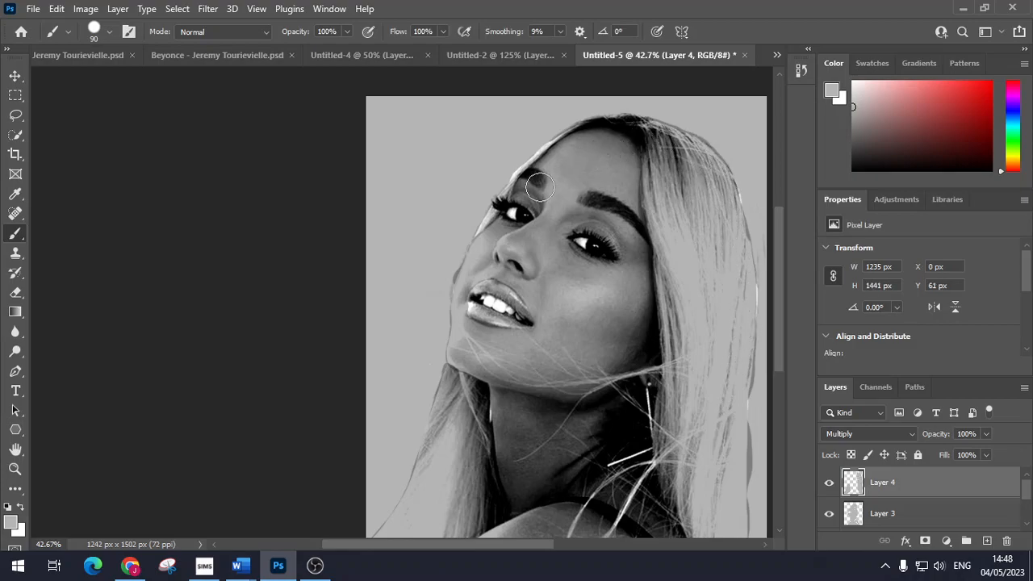
Step: Shrink the brush to 10 and darken the light streaks beside the lashes, down the face edge and along the brow
{"action": "scroll", "coordinate": [508, 207], "scroll_direction": "up", "scroll_amount": 3}
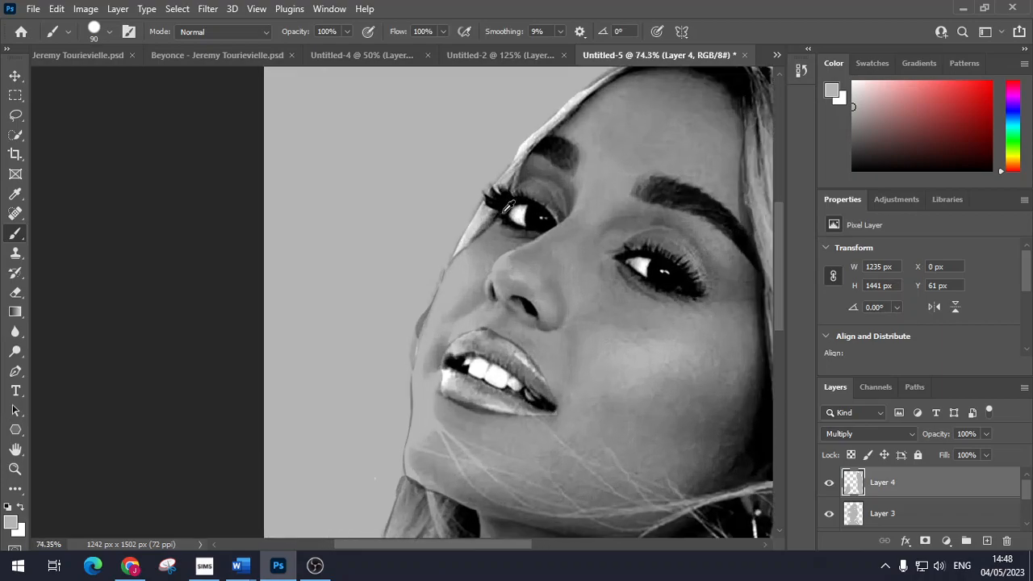
{"action": "scroll", "coordinate": [507, 206], "scroll_direction": "up", "scroll_amount": 4}
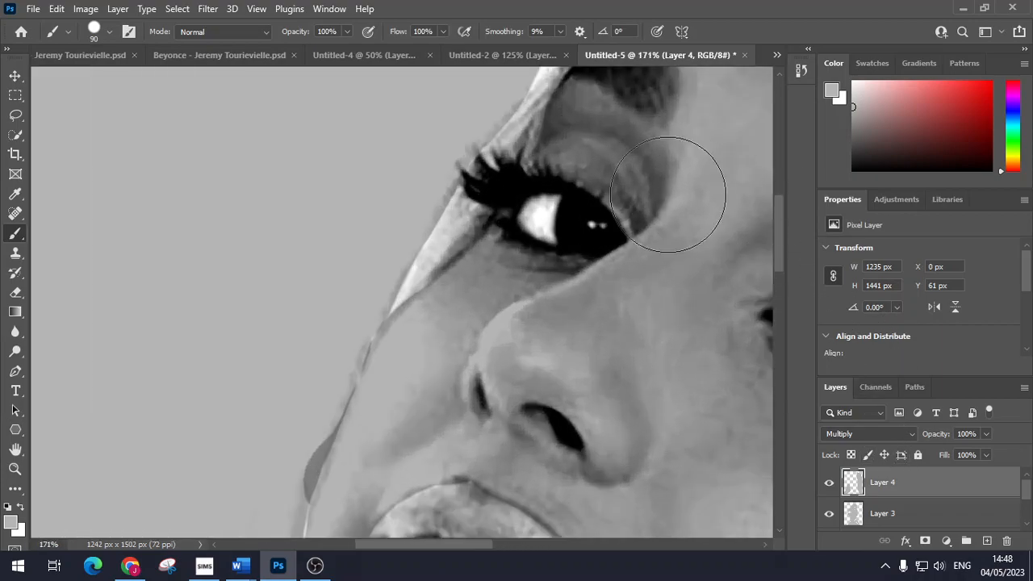
{"action": "key", "text": "bracketleft"}
{"action": "key", "text": "bracketleft"}
{"action": "key", "text": "bracketleft"}
{"action": "key", "text": "bracketleft"}
{"action": "key", "text": "bracketleft"}
{"action": "key", "text": "bracketleft"}
{"action": "key", "text": "bracketleft"}
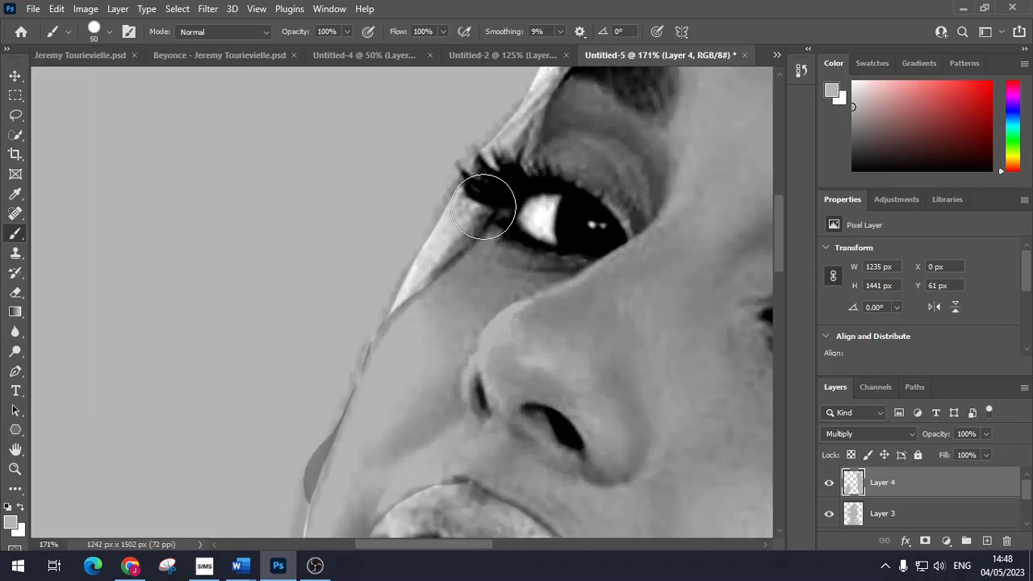
{"action": "key", "text": "bracketleft"}
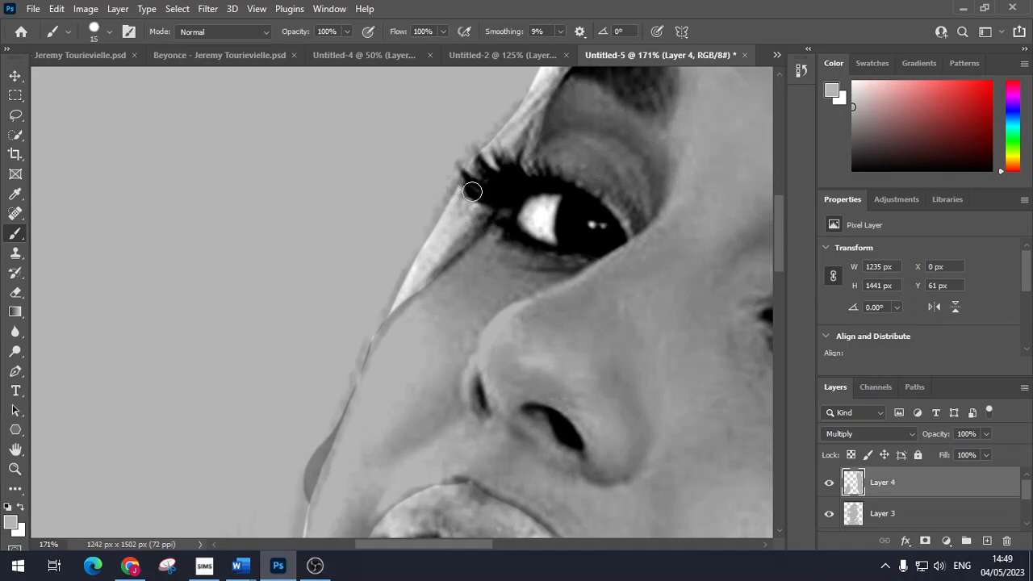
{"action": "mouse_move", "coordinate": [467, 182]}
{"action": "left_mouse_down"}
{"action": "mouse_move", "coordinate": [394, 306]}
{"action": "mouse_move", "coordinate": [491, 204]}
{"action": "mouse_move", "coordinate": [466, 183]}
{"action": "mouse_move", "coordinate": [451, 214]}
{"action": "mouse_move", "coordinate": [477, 200]}
{"action": "mouse_move", "coordinate": [446, 241]}
{"action": "mouse_move", "coordinate": [479, 205]}
{"action": "mouse_move", "coordinate": [419, 278]}
{"action": "mouse_move", "coordinate": [487, 199]}
{"action": "left_mouse_up"}
{"action": "left_click_drag", "start_coordinate": [417, 288], "coordinate": [385, 320]}
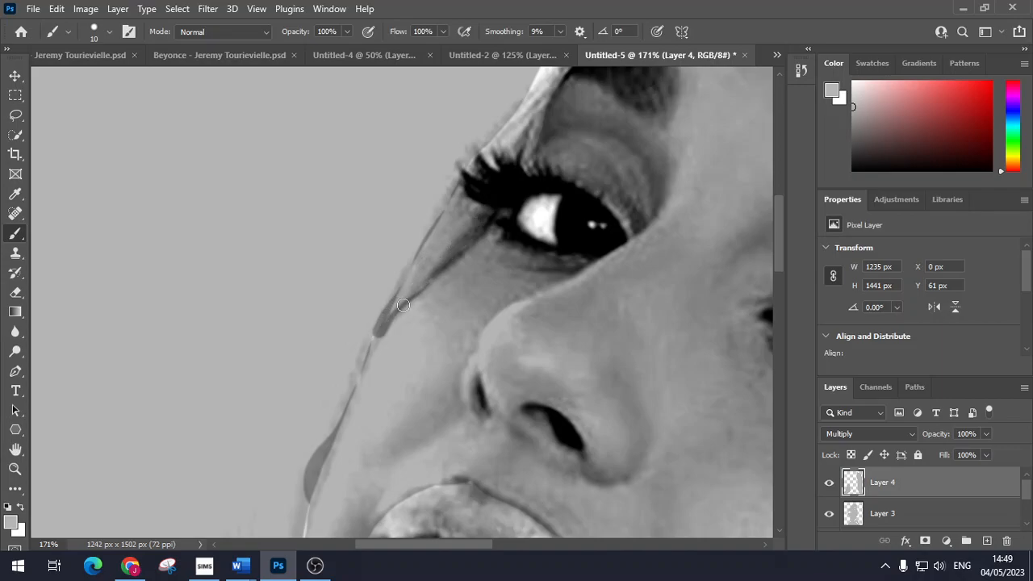
{"action": "scroll", "coordinate": [461, 250], "scroll_direction": "up", "scroll_amount": 3}
{"action": "mouse_move", "coordinate": [468, 308]}
{"action": "left_mouse_down"}
{"action": "mouse_move", "coordinate": [533, 241]}
{"action": "mouse_move", "coordinate": [553, 189]}
{"action": "mouse_move", "coordinate": [460, 332]}
{"action": "mouse_move", "coordinate": [499, 293]}
{"action": "mouse_move", "coordinate": [479, 332]}
{"action": "mouse_move", "coordinate": [522, 244]}
{"action": "mouse_move", "coordinate": [513, 291]}
{"action": "mouse_move", "coordinate": [545, 227]}
{"action": "left_mouse_up"}
{"action": "scroll", "coordinate": [545, 242], "scroll_direction": "up", "scroll_amount": 3}
{"action": "mouse_move", "coordinate": [557, 314]}
{"action": "left_mouse_down"}
{"action": "mouse_move", "coordinate": [652, 227]}
{"action": "mouse_move", "coordinate": [673, 191]}
{"action": "mouse_move", "coordinate": [546, 310]}
{"action": "left_mouse_up"}
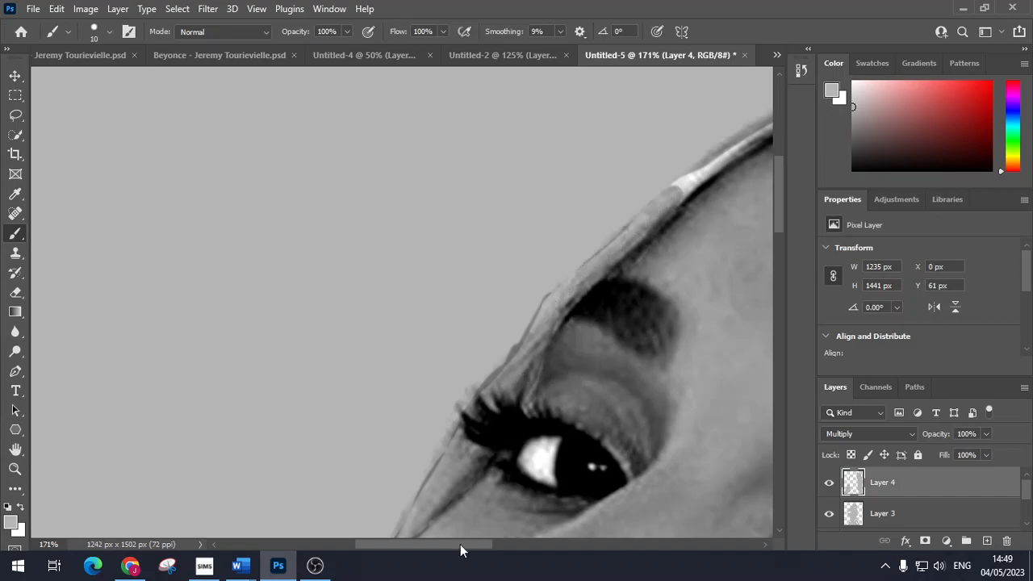
Step: Darken the light streak along the forehead edge and the hair strands near the chin and across the jaw
{"action": "left_click_drag", "start_coordinate": [461, 543], "coordinate": [520, 545]}
{"action": "scroll", "coordinate": [427, 334], "scroll_direction": "up", "scroll_amount": 3}
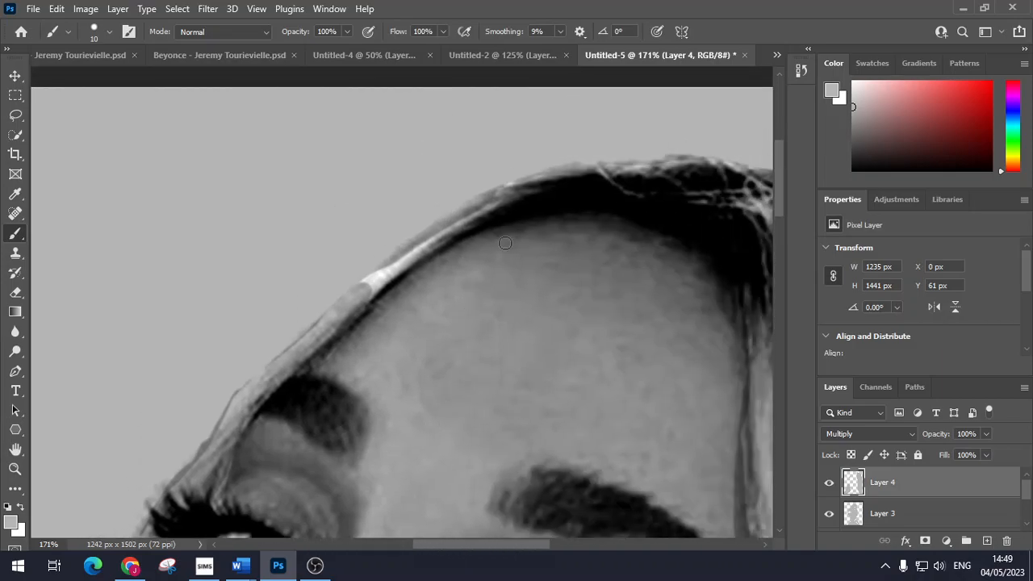
{"action": "mouse_move", "coordinate": [356, 290]}
{"action": "left_mouse_down"}
{"action": "mouse_move", "coordinate": [401, 263]}
{"action": "mouse_move", "coordinate": [370, 301]}
{"action": "mouse_move", "coordinate": [451, 224]}
{"action": "mouse_move", "coordinate": [390, 266]}
{"action": "mouse_move", "coordinate": [439, 232]}
{"action": "mouse_move", "coordinate": [571, 176]}
{"action": "mouse_move", "coordinate": [490, 203]}
{"action": "mouse_move", "coordinate": [550, 175]}
{"action": "mouse_move", "coordinate": [697, 160]}
{"action": "mouse_move", "coordinate": [749, 173]}
{"action": "mouse_move", "coordinate": [689, 198]}
{"action": "mouse_move", "coordinate": [719, 205]}
{"action": "mouse_move", "coordinate": [740, 181]}
{"action": "left_mouse_up"}
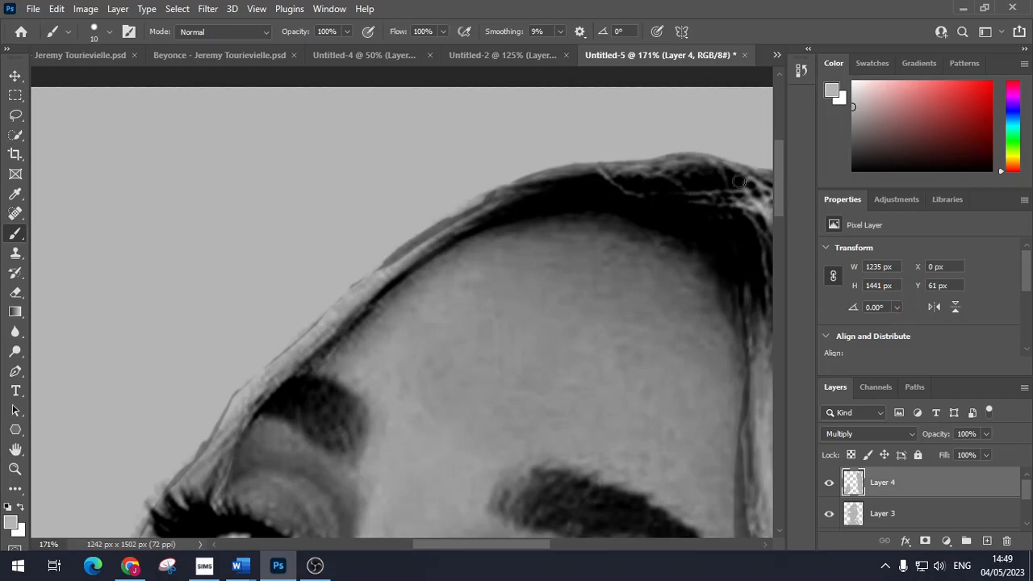
{"action": "scroll", "coordinate": [604, 272], "scroll_direction": "down", "scroll_amount": 6}
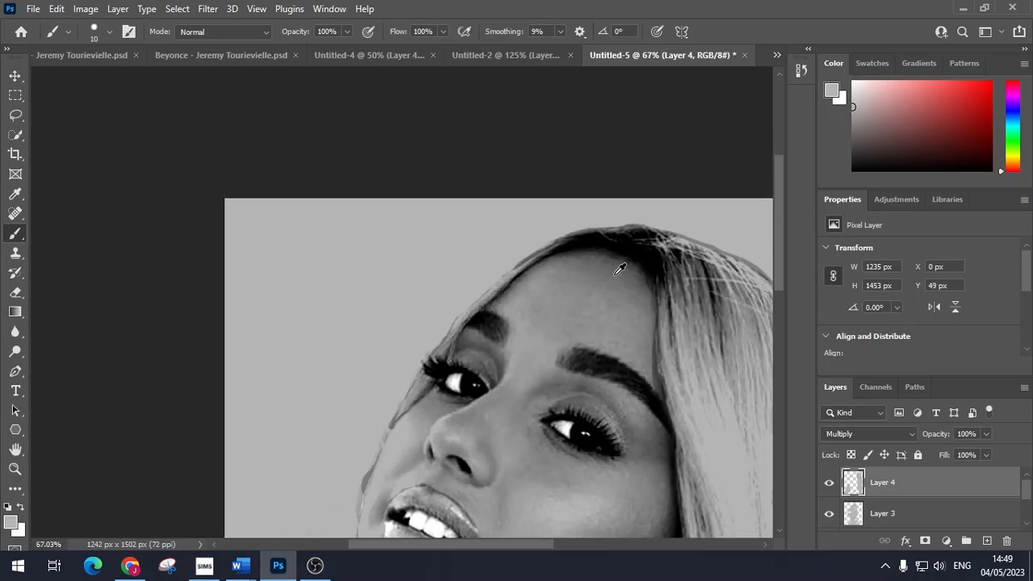
{"action": "scroll", "coordinate": [626, 291], "scroll_direction": "down", "scroll_amount": 1}
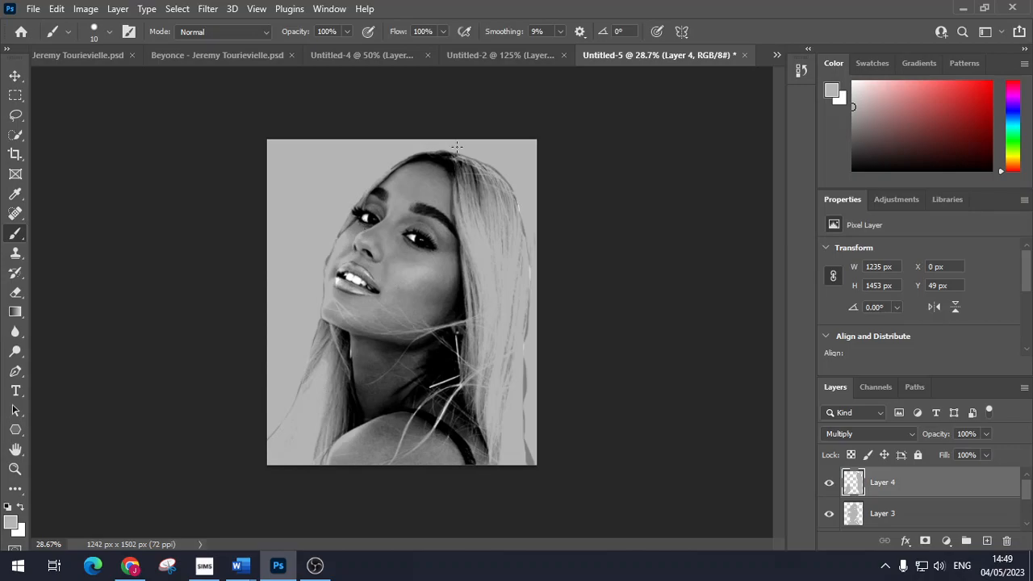
{"action": "scroll", "coordinate": [395, 393], "scroll_direction": "up", "scroll_amount": 5}
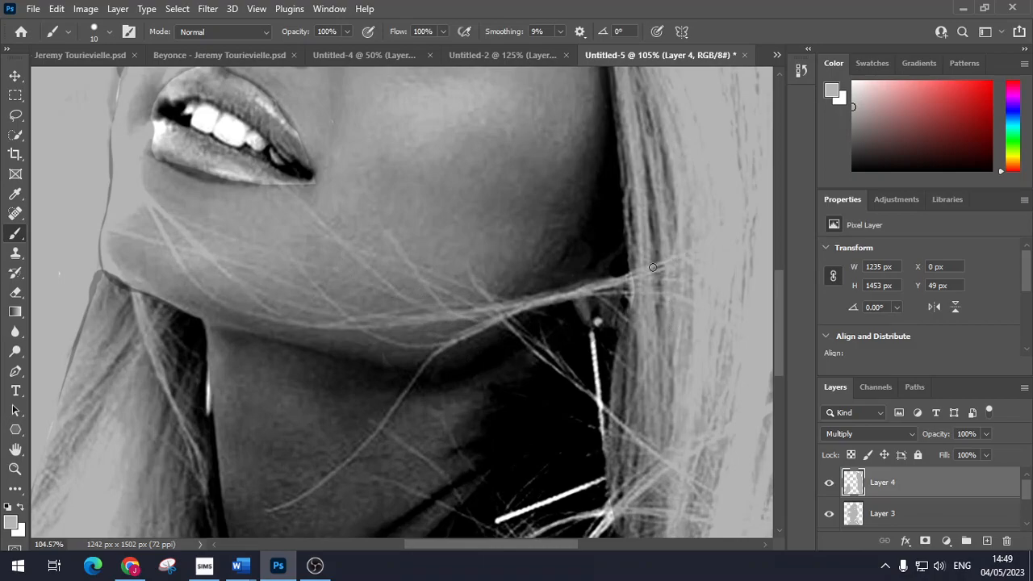
{"action": "left_click_drag", "start_coordinate": [596, 288], "coordinate": [381, 322]}
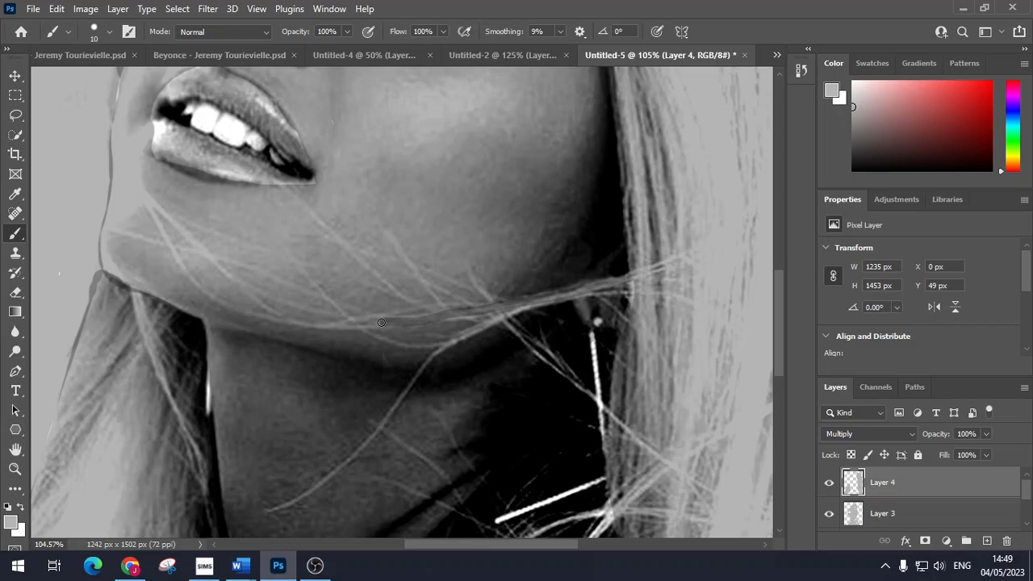
{"action": "mouse_move", "coordinate": [633, 295]}
{"action": "left_mouse_down"}
{"action": "mouse_move", "coordinate": [565, 292]}
{"action": "mouse_move", "coordinate": [451, 340]}
{"action": "left_mouse_up"}
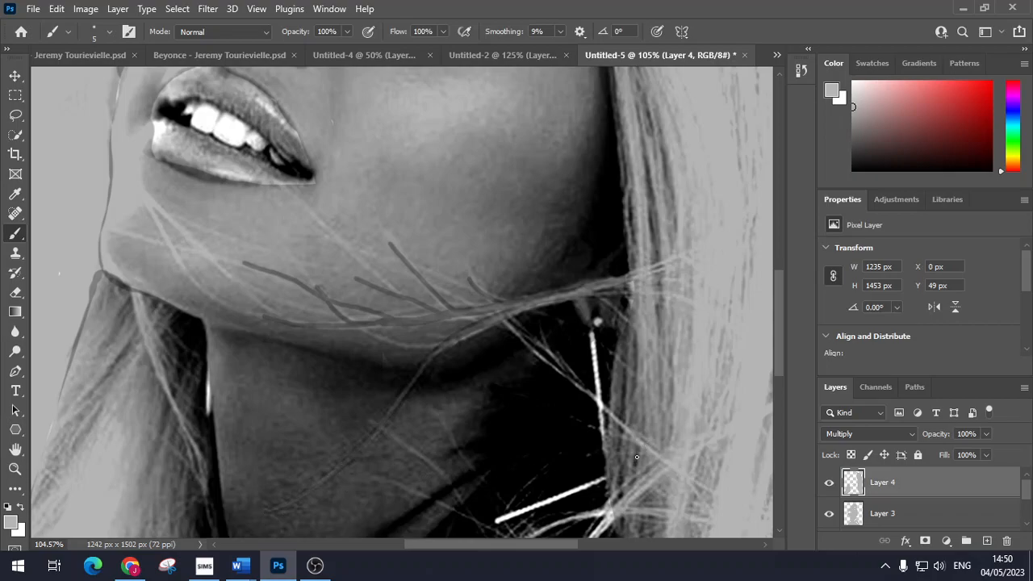
Step: Paint two dark strands over the shoulder
{"action": "scroll", "coordinate": [637, 411], "scroll_direction": "down", "scroll_amount": 3}
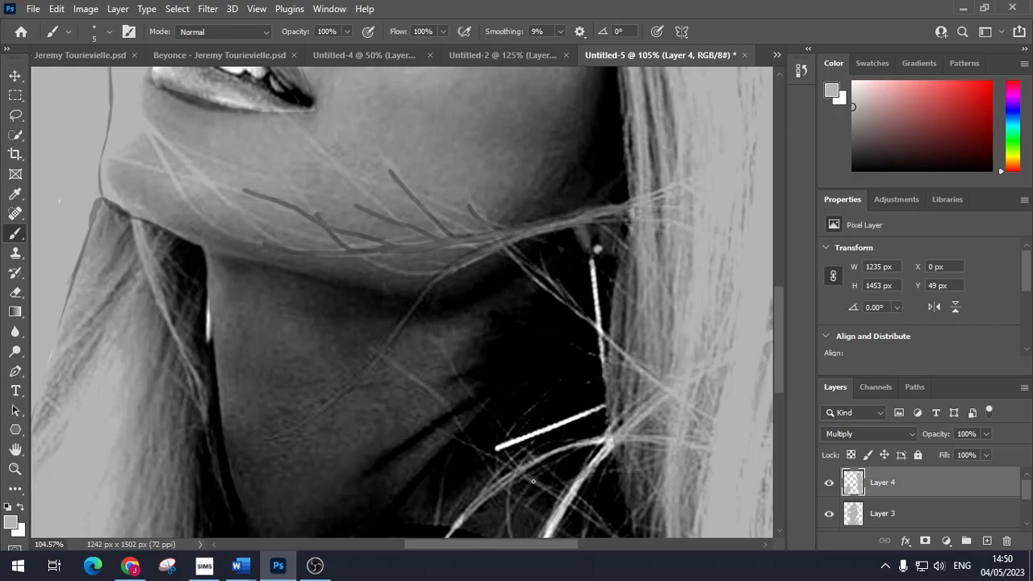
{"action": "scroll", "coordinate": [693, 517], "scroll_direction": "down", "scroll_amount": 9}
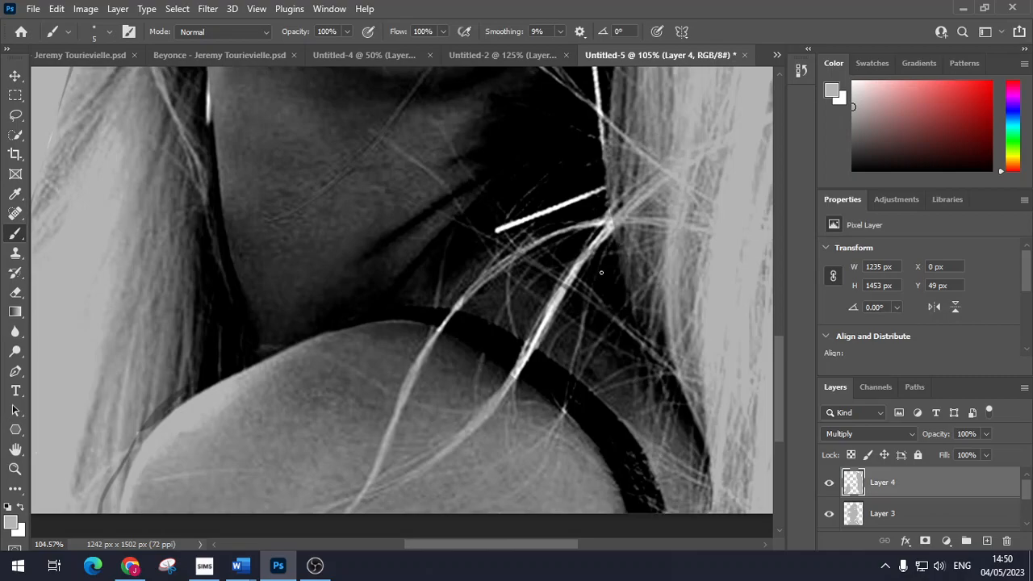
{"action": "left_click_drag", "start_coordinate": [547, 446], "coordinate": [482, 491]}
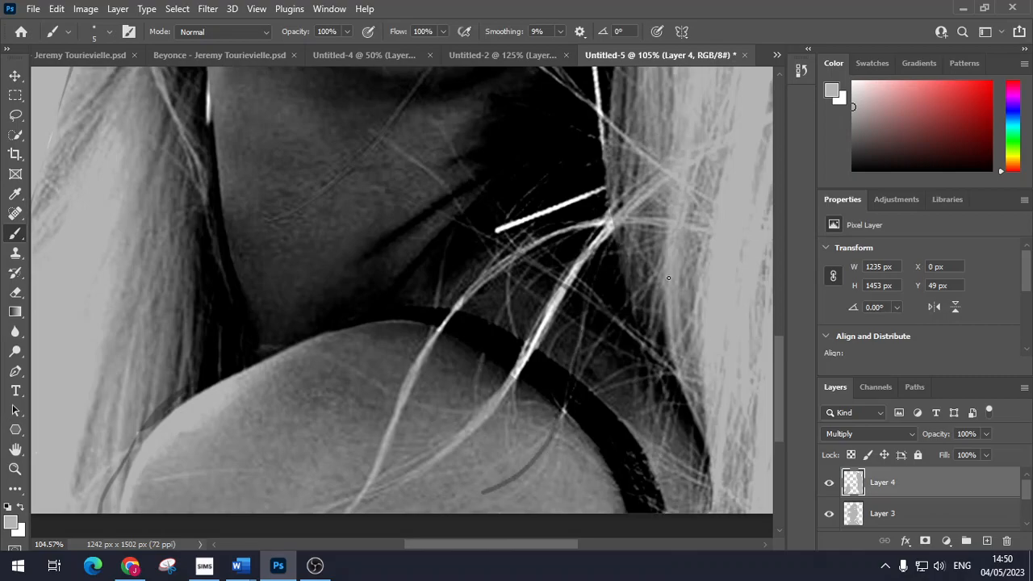
{"action": "left_click_drag", "start_coordinate": [565, 410], "coordinate": [560, 482]}
Step: With a larger brush, darken the bright strands beside the neck, over the shoulder and near the earring
{"action": "key", "text": "bracketright"}
{"action": "key", "text": "bracketright"}
{"action": "key", "text": "bracketright"}
{"action": "mouse_move", "coordinate": [613, 221]}
{"action": "left_mouse_down"}
{"action": "mouse_move", "coordinate": [564, 278]}
{"action": "mouse_move", "coordinate": [486, 413]}
{"action": "mouse_move", "coordinate": [409, 482]}
{"action": "left_mouse_up"}
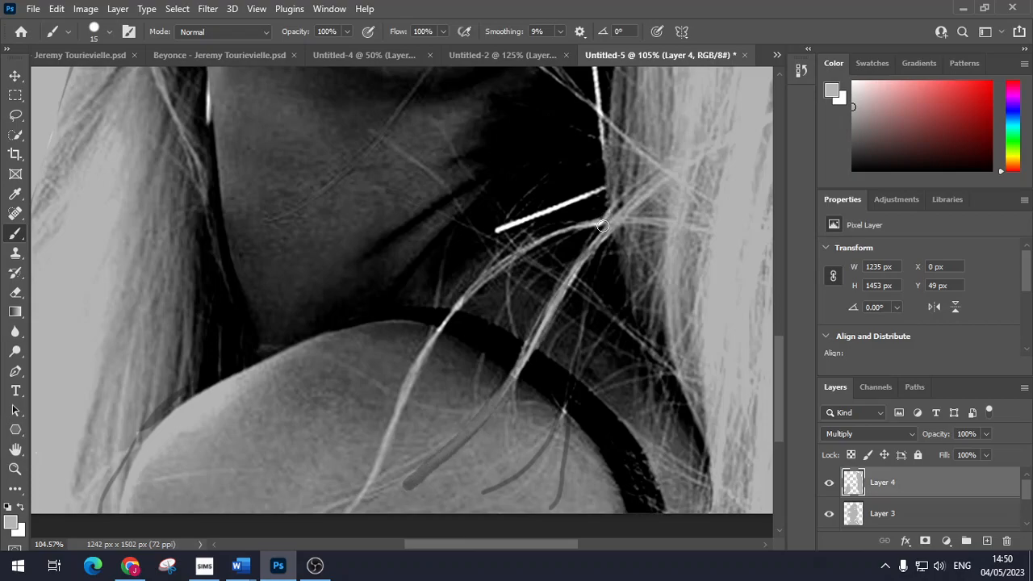
{"action": "left_click_drag", "start_coordinate": [601, 221], "coordinate": [555, 236]}
{"action": "left_click_drag", "start_coordinate": [486, 279], "coordinate": [446, 320]}
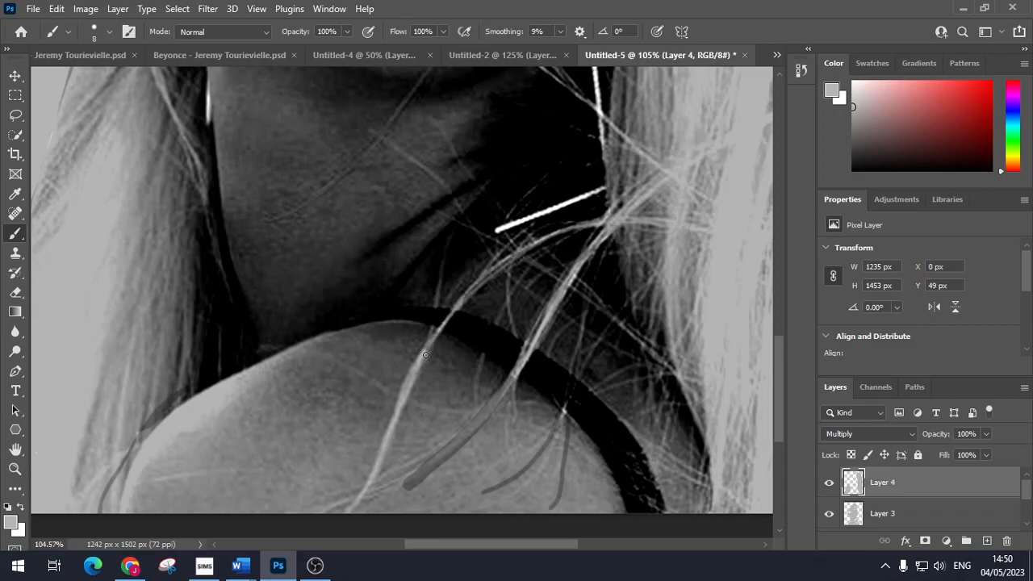
{"action": "left_click_drag", "start_coordinate": [410, 391], "coordinate": [368, 485]}
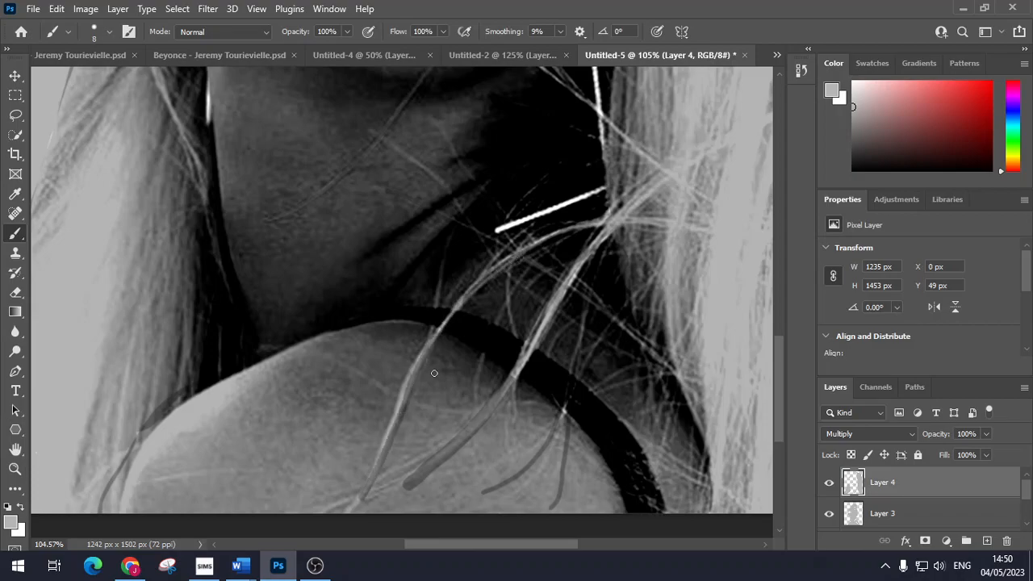
{"action": "left_click_drag", "start_coordinate": [617, 182], "coordinate": [499, 231]}
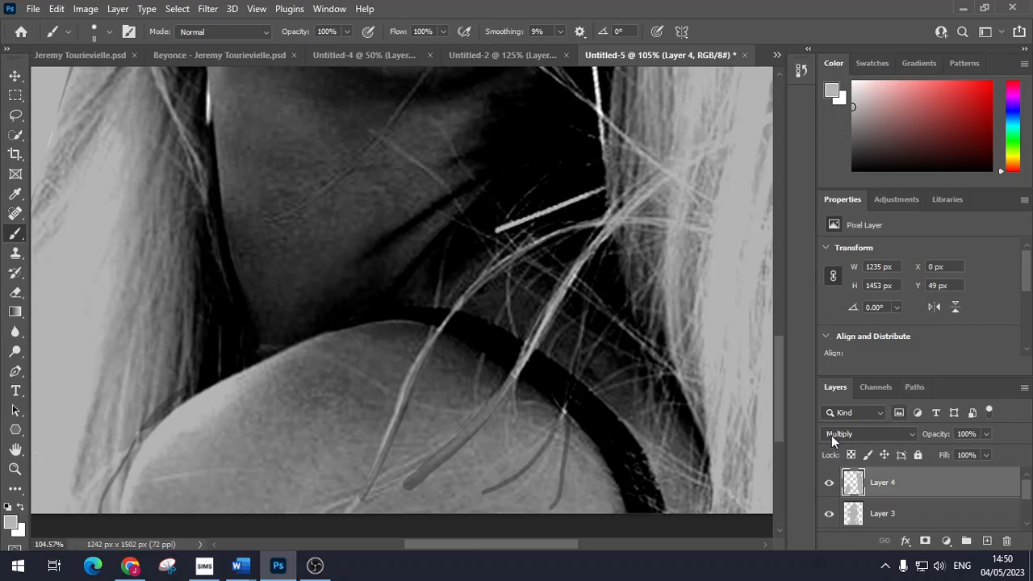
{"action": "scroll", "coordinate": [687, 356], "scroll_direction": "up", "scroll_amount": 1}
{"action": "scroll", "coordinate": [606, 211], "scroll_direction": "down", "scroll_amount": 5}
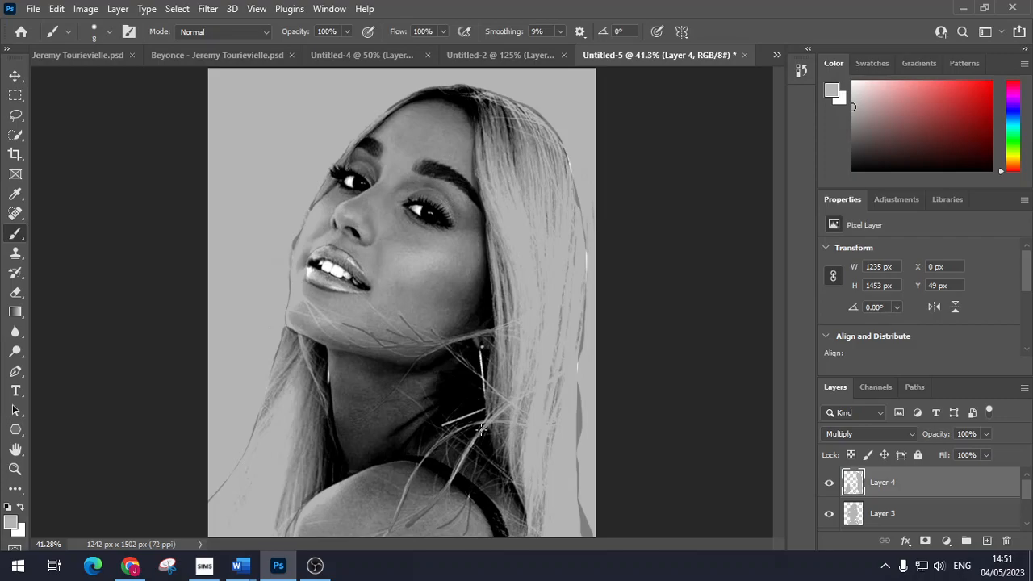
{"action": "scroll", "coordinate": [482, 430], "scroll_direction": "up", "scroll_amount": 5}
{"action": "scroll", "coordinate": [492, 406], "scroll_direction": "down", "scroll_amount": 3}
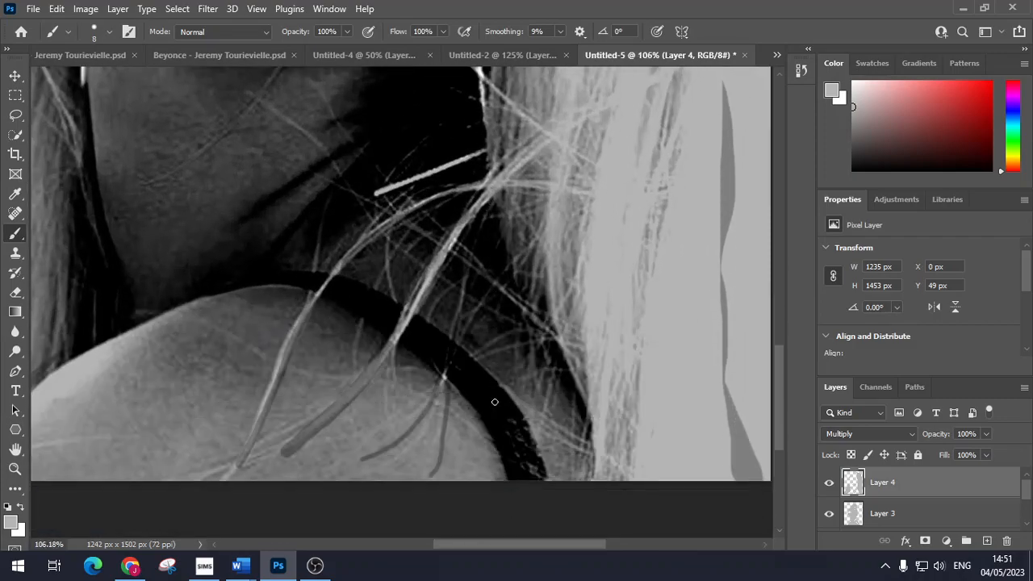
{"action": "scroll", "coordinate": [495, 402], "scroll_direction": "down", "scroll_amount": 1}
{"action": "scroll", "coordinate": [496, 400], "scroll_direction": "up", "scroll_amount": 1}
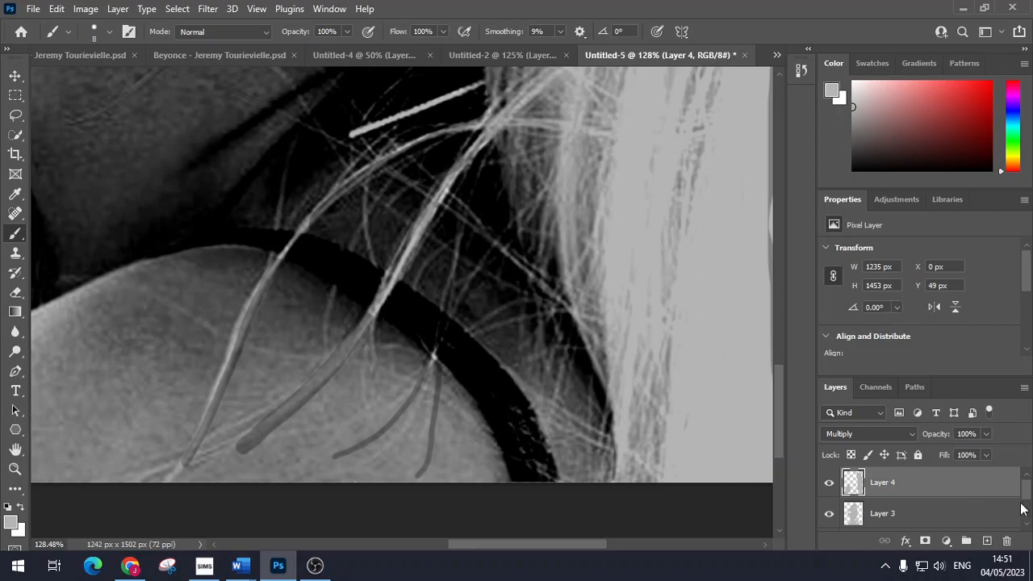
Step: Create a trial Layer 5 with Multiply blending, then delete it
{"action": "left_click", "coordinate": [987, 541]}
{"action": "left_click", "coordinate": [895, 435]}
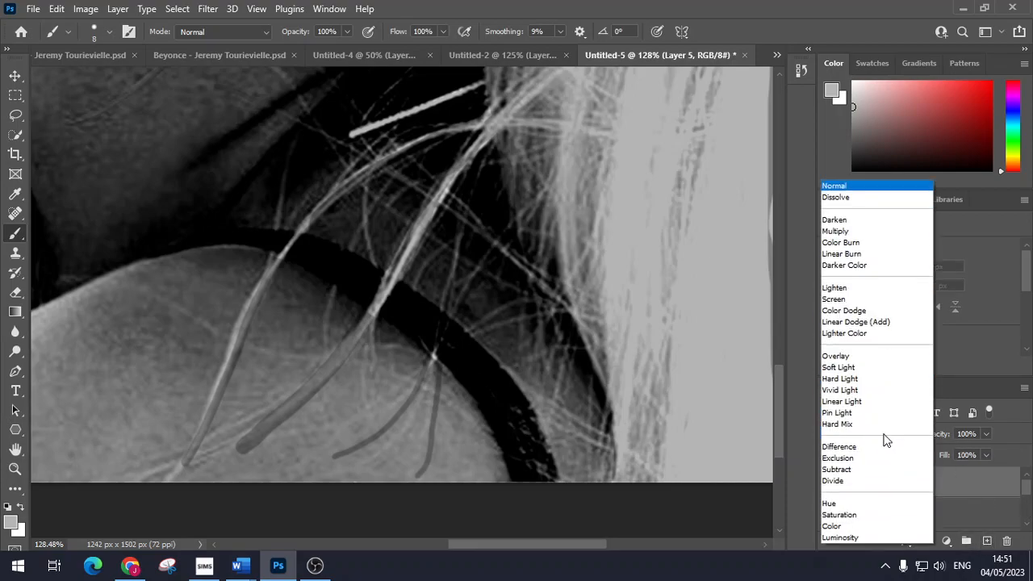
{"action": "left_click", "coordinate": [870, 228]}
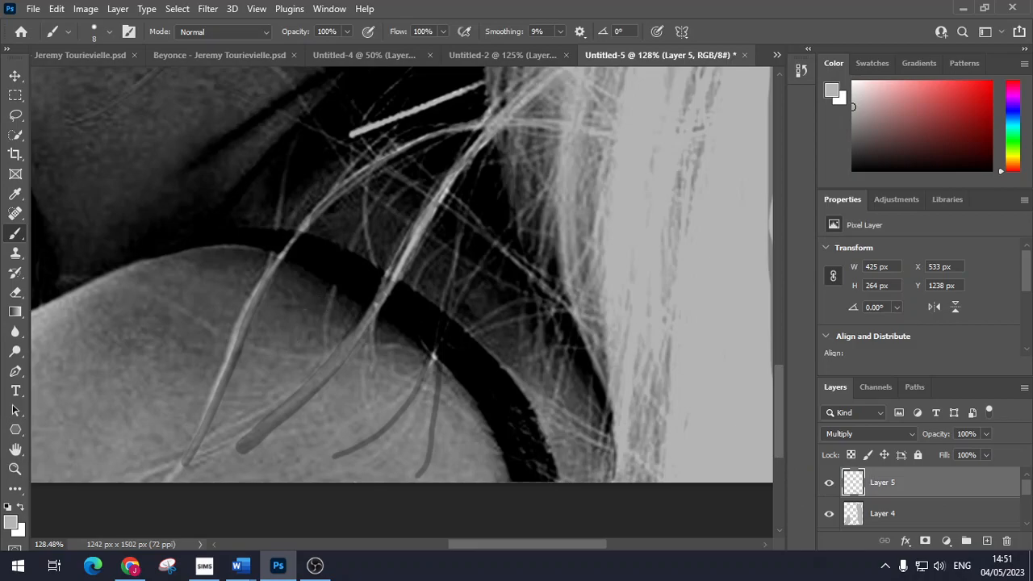
{"action": "key", "text": "Delete"}
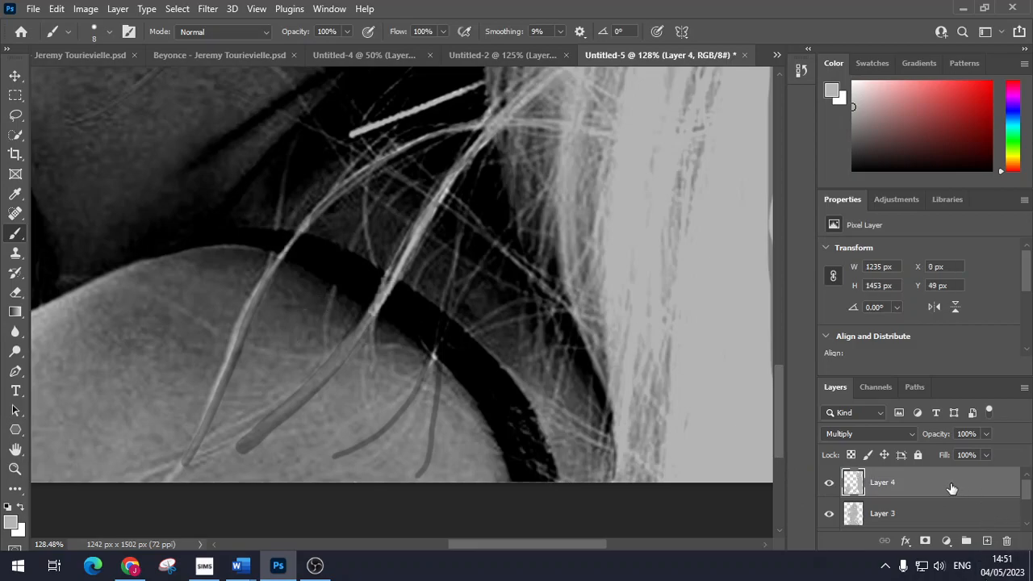
Step: Recreate an empty Layer 5 above Layer 4 and set it to Multiply
{"action": "left_click", "coordinate": [986, 541]}
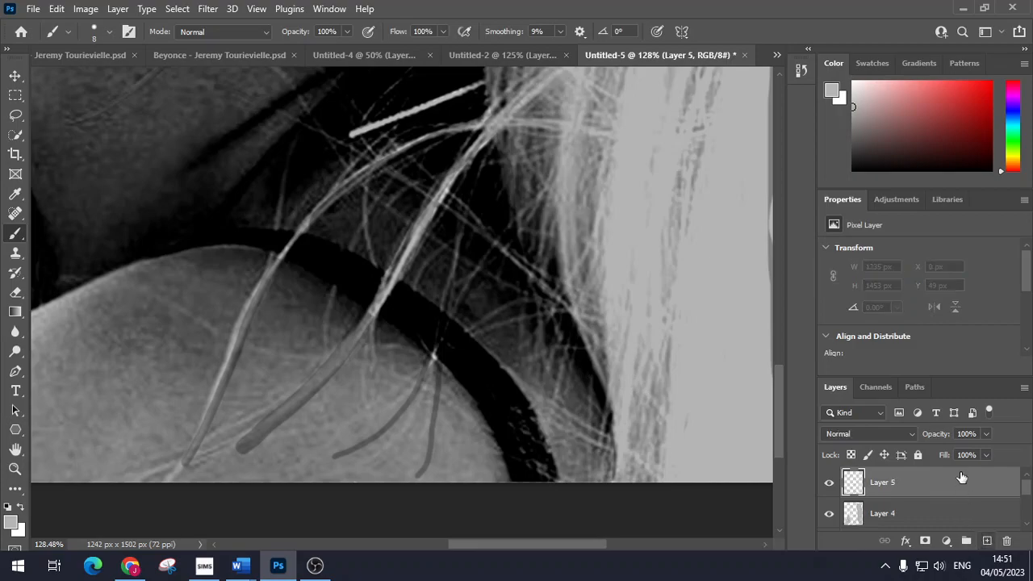
{"action": "left_click", "coordinate": [888, 434]}
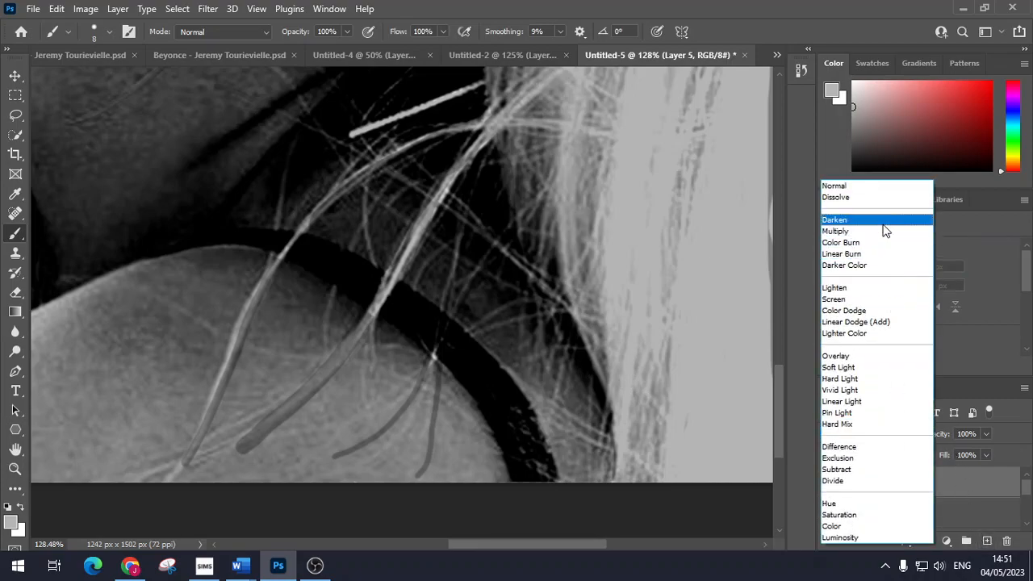
{"action": "left_click", "coordinate": [846, 231]}
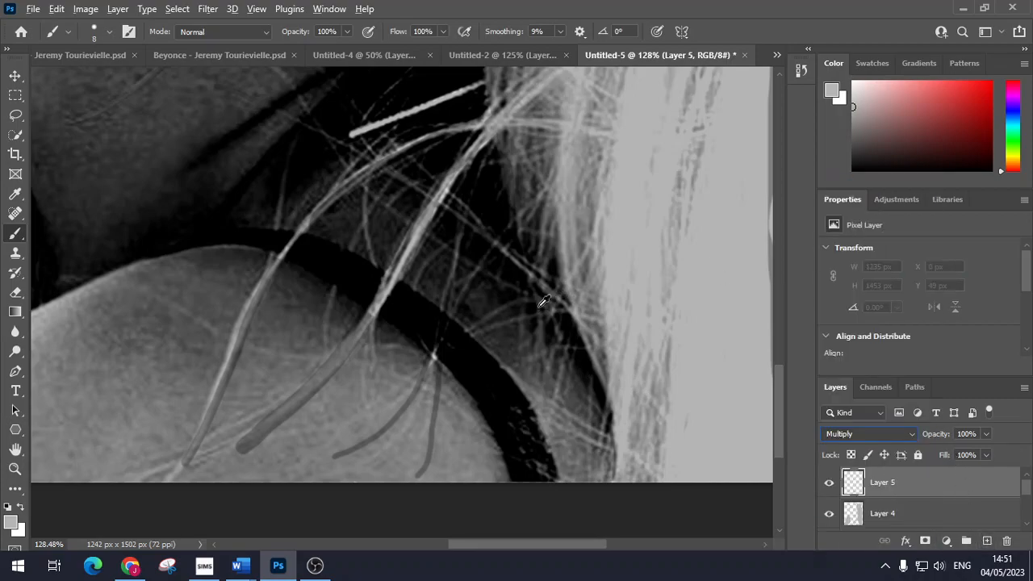
{"action": "left_click_drag", "start_coordinate": [780, 420], "coordinate": [787, 323]}
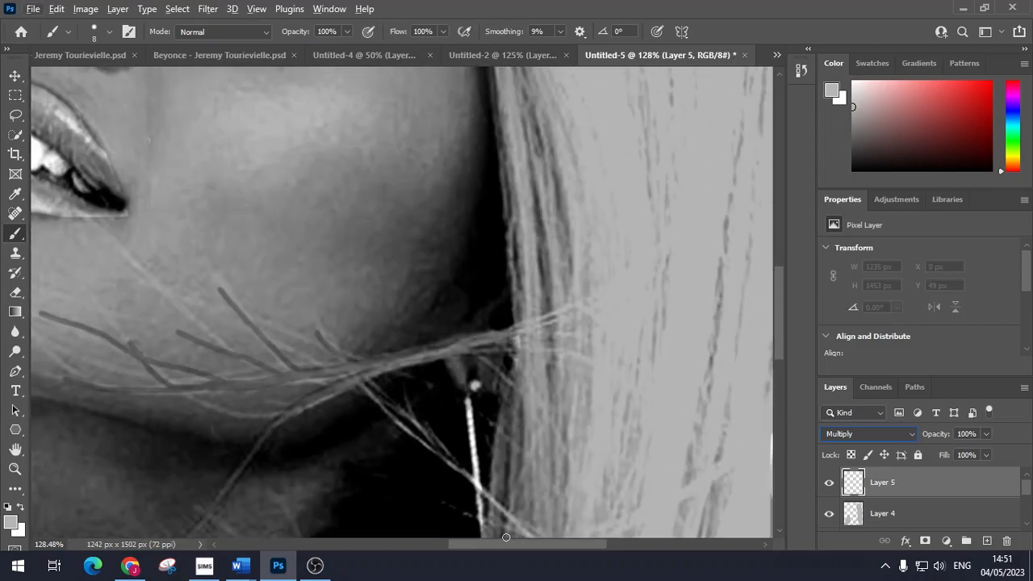
{"action": "left_click_drag", "start_coordinate": [510, 544], "coordinate": [477, 546]}
{"action": "scroll", "coordinate": [511, 415], "scroll_direction": "down", "scroll_amount": 1}
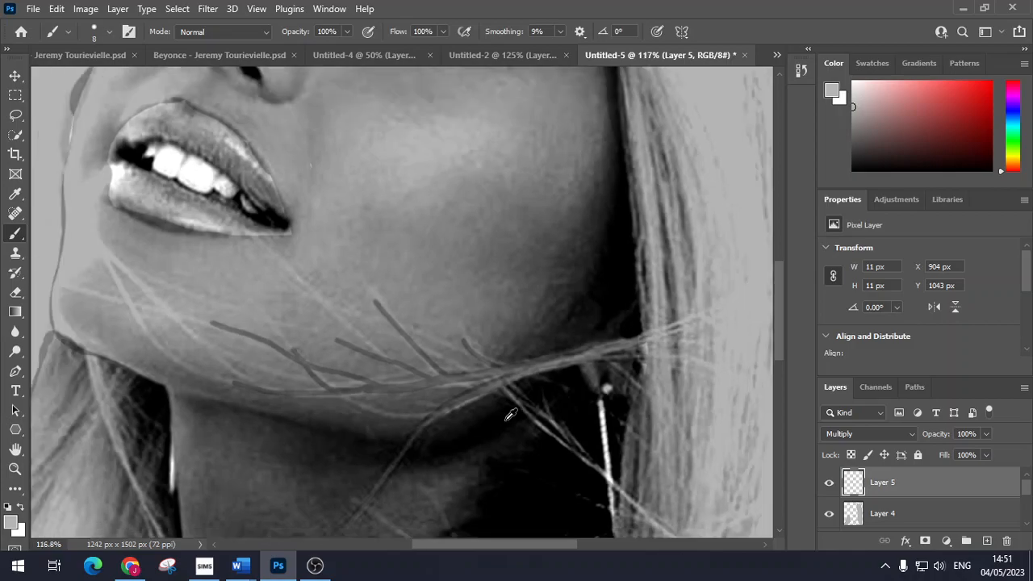
{"action": "scroll", "coordinate": [510, 414], "scroll_direction": "down", "scroll_amount": 6}
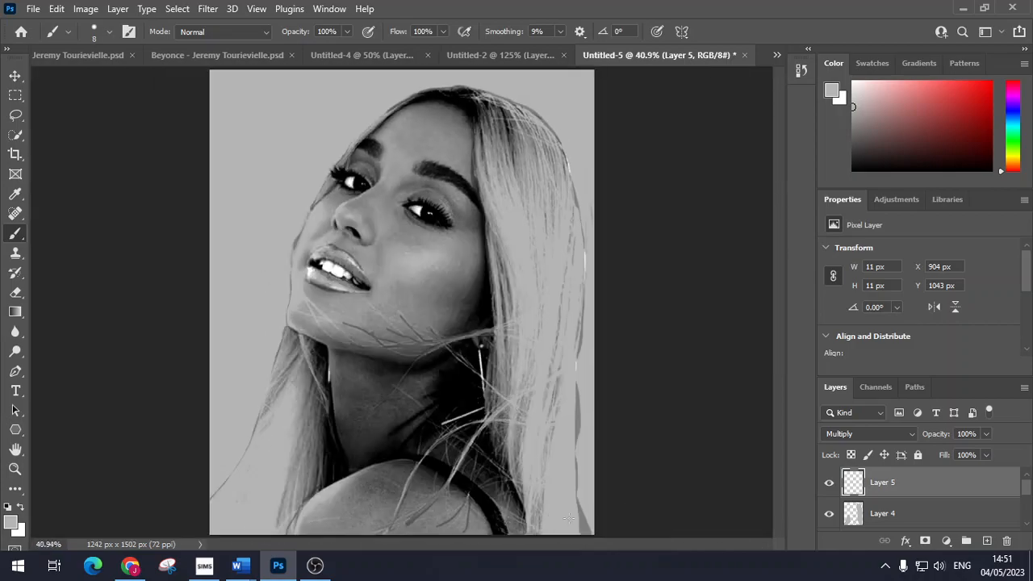
Step: Zoom in on the mouth and darken the upper lip outline with a grey stroke on Layer 5
{"action": "scroll", "coordinate": [936, 499], "scroll_direction": "down", "scroll_amount": 3}
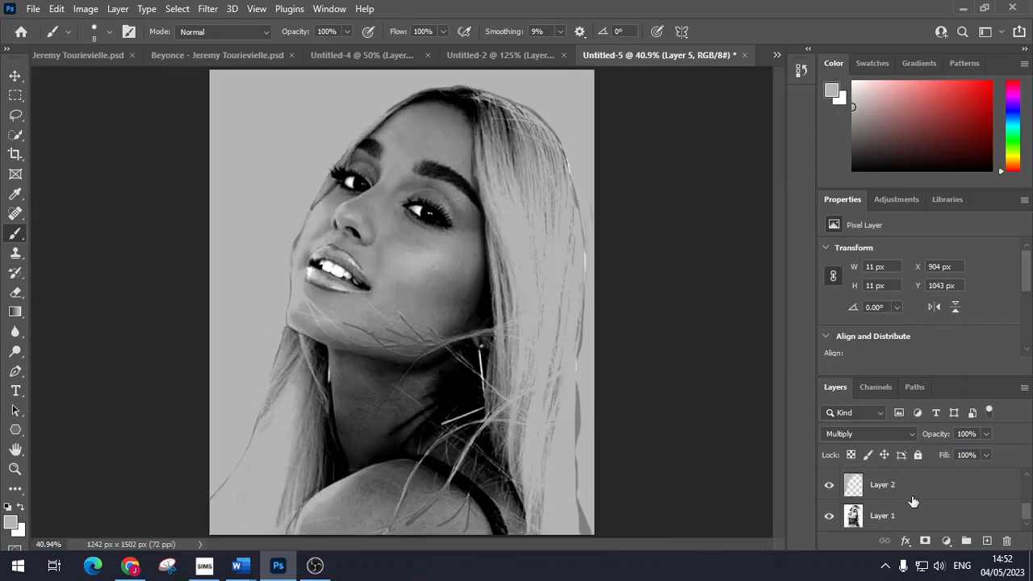
{"action": "scroll", "coordinate": [912, 496], "scroll_direction": "up", "scroll_amount": 1}
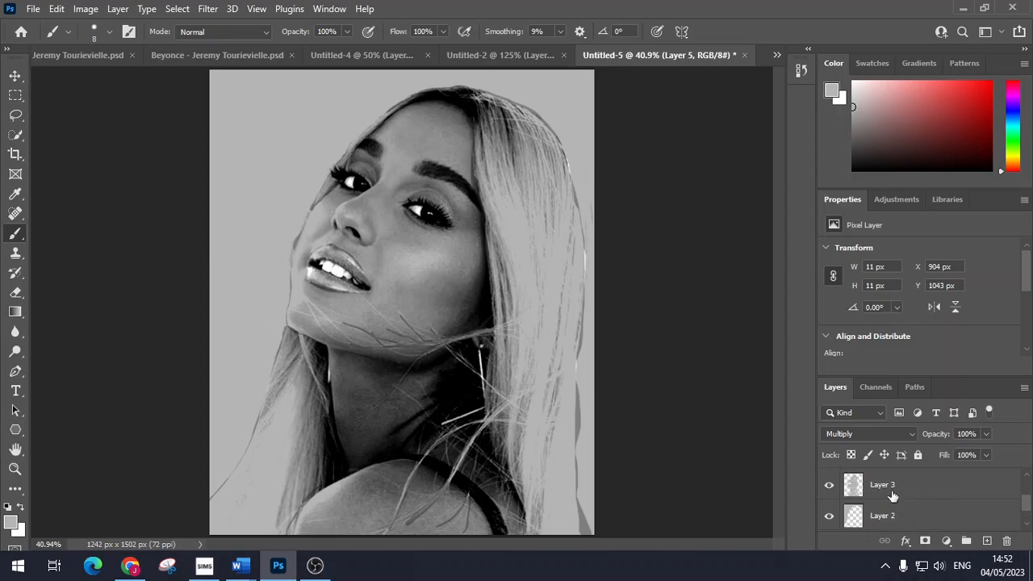
{"action": "scroll", "coordinate": [898, 508], "scroll_direction": "up", "scroll_amount": 1}
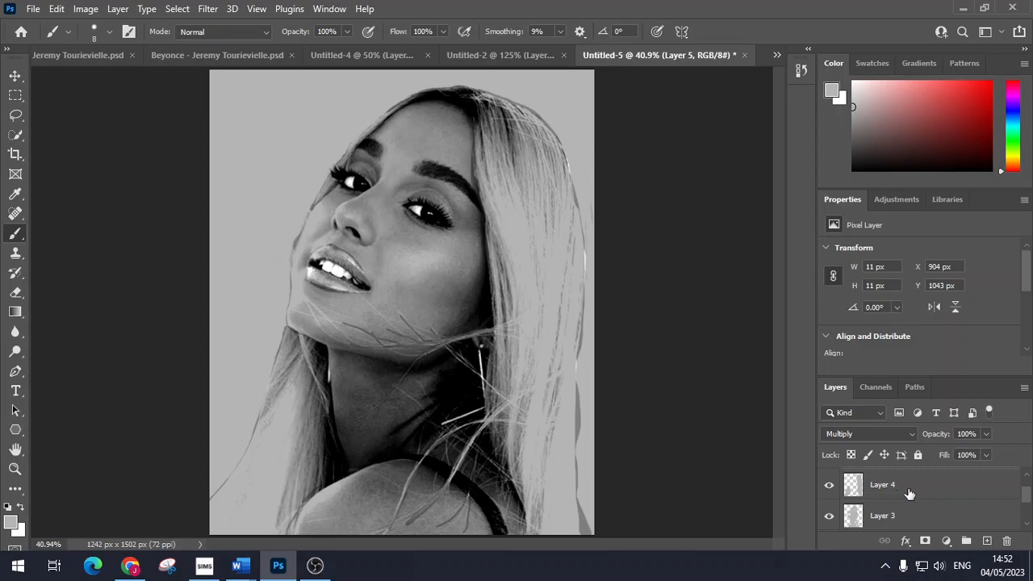
{"action": "scroll", "coordinate": [908, 495], "scroll_direction": "up", "scroll_amount": 1}
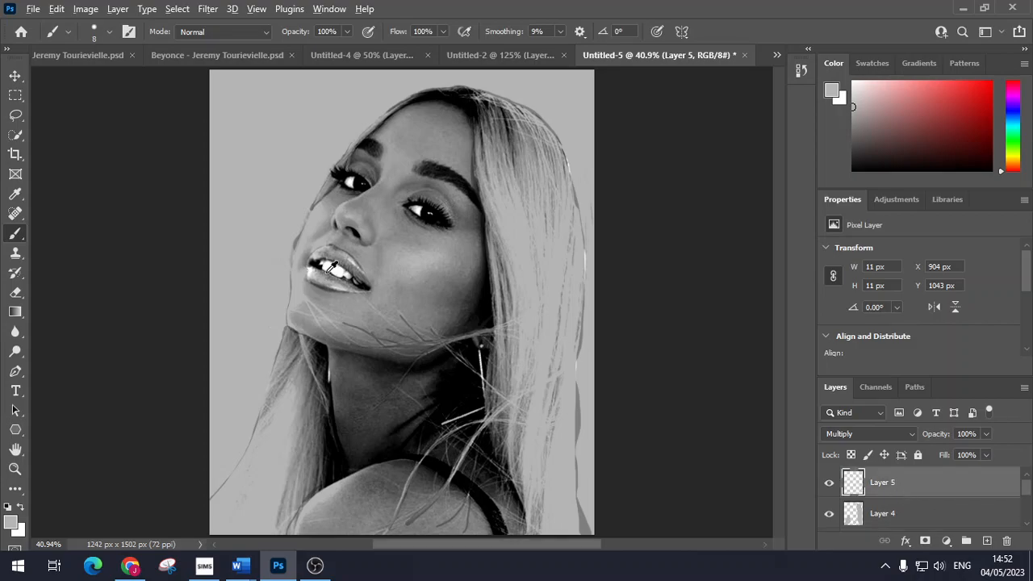
{"action": "scroll", "coordinate": [330, 266], "scroll_direction": "up", "scroll_amount": 8}
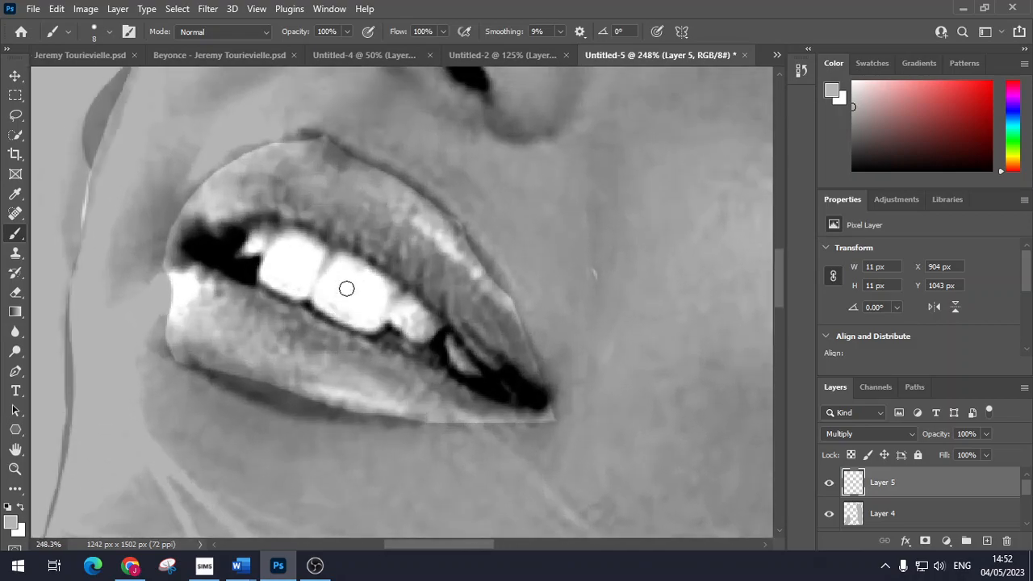
{"action": "scroll", "coordinate": [346, 288], "scroll_direction": "up", "scroll_amount": 3}
{"action": "mouse_move", "coordinate": [346, 252]}
{"action": "left_mouse_down"}
{"action": "mouse_move", "coordinate": [301, 230]}
{"action": "mouse_move", "coordinate": [277, 232]}
{"action": "mouse_move", "coordinate": [196, 284]}
{"action": "mouse_move", "coordinate": [171, 339]}
{"action": "mouse_move", "coordinate": [180, 432]}
{"action": "mouse_move", "coordinate": [303, 488]}
{"action": "mouse_move", "coordinate": [533, 502]}
{"action": "mouse_move", "coordinate": [400, 507]}
{"action": "mouse_move", "coordinate": [255, 470]}
{"action": "mouse_move", "coordinate": [189, 410]}
{"action": "mouse_move", "coordinate": [173, 342]}
{"action": "mouse_move", "coordinate": [458, 478]}
{"action": "mouse_move", "coordinate": [538, 500]}
{"action": "mouse_move", "coordinate": [543, 490]}
{"action": "mouse_move", "coordinate": [507, 449]}
{"action": "mouse_move", "coordinate": [349, 319]}
{"action": "mouse_move", "coordinate": [277, 297]}
{"action": "mouse_move", "coordinate": [198, 302]}
{"action": "mouse_move", "coordinate": [264, 242]}
{"action": "mouse_move", "coordinate": [324, 231]}
{"action": "mouse_move", "coordinate": [404, 261]}
{"action": "mouse_move", "coordinate": [443, 295]}
{"action": "mouse_move", "coordinate": [503, 381]}
{"action": "mouse_move", "coordinate": [549, 483]}
{"action": "left_mouse_up"}
Step: With a larger brush, shade the upper lip middle and left corner, then touch up at size 10
{"action": "key", "text": "bracketright"}
{"action": "key", "text": "bracketright"}
{"action": "key", "text": "bracketright"}
{"action": "key", "text": "bracketright"}
{"action": "mouse_move", "coordinate": [300, 269]}
{"action": "left_mouse_down"}
{"action": "mouse_move", "coordinate": [215, 287]}
{"action": "mouse_move", "coordinate": [245, 266]}
{"action": "mouse_move", "coordinate": [301, 254]}
{"action": "mouse_move", "coordinate": [341, 267]}
{"action": "mouse_move", "coordinate": [301, 276]}
{"action": "mouse_move", "coordinate": [326, 285]}
{"action": "mouse_move", "coordinate": [367, 267]}
{"action": "mouse_move", "coordinate": [403, 272]}
{"action": "mouse_move", "coordinate": [411, 291]}
{"action": "mouse_move", "coordinate": [345, 296]}
{"action": "mouse_move", "coordinate": [421, 340]}
{"action": "mouse_move", "coordinate": [422, 302]}
{"action": "mouse_move", "coordinate": [443, 360]}
{"action": "mouse_move", "coordinate": [408, 317]}
{"action": "mouse_move", "coordinate": [358, 289]}
{"action": "mouse_move", "coordinate": [441, 350]}
{"action": "mouse_move", "coordinate": [481, 395]}
{"action": "mouse_move", "coordinate": [459, 351]}
{"action": "mouse_move", "coordinate": [529, 447]}
{"action": "left_mouse_up"}
{"action": "mouse_move", "coordinate": [204, 305]}
{"action": "left_mouse_down"}
{"action": "mouse_move", "coordinate": [199, 436]}
{"action": "mouse_move", "coordinate": [212, 405]}
{"action": "mouse_move", "coordinate": [241, 402]}
{"action": "mouse_move", "coordinate": [223, 384]}
{"action": "mouse_move", "coordinate": [251, 412]}
{"action": "mouse_move", "coordinate": [244, 434]}
{"action": "mouse_move", "coordinate": [293, 458]}
{"action": "mouse_move", "coordinate": [251, 440]}
{"action": "mouse_move", "coordinate": [252, 412]}
{"action": "mouse_move", "coordinate": [344, 442]}
{"action": "mouse_move", "coordinate": [313, 451]}
{"action": "mouse_move", "coordinate": [319, 470]}
{"action": "mouse_move", "coordinate": [381, 463]}
{"action": "mouse_move", "coordinate": [409, 474]}
{"action": "mouse_move", "coordinate": [381, 472]}
{"action": "mouse_move", "coordinate": [444, 483]}
{"action": "mouse_move", "coordinate": [363, 450]}
{"action": "mouse_move", "coordinate": [403, 470]}
{"action": "left_mouse_up"}
{"action": "key", "text": "bracketleft"}
{"action": "scroll", "coordinate": [368, 330], "scroll_direction": "up", "scroll_amount": 3}
{"action": "scroll", "coordinate": [368, 330], "scroll_direction": "up", "scroll_amount": 8}
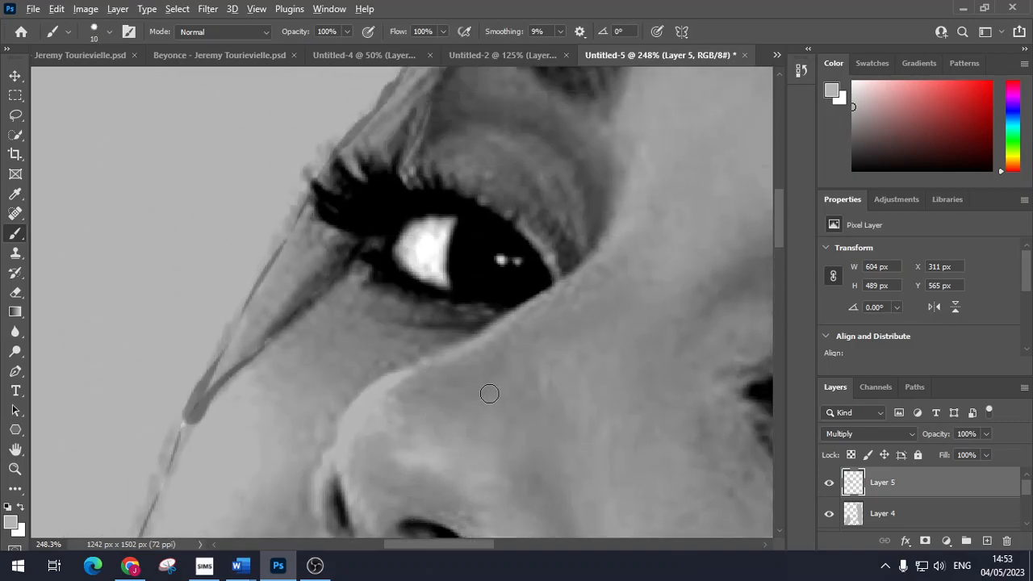
{"action": "scroll", "coordinate": [489, 393], "scroll_direction": "down", "scroll_amount": 2}
{"action": "left_click_drag", "start_coordinate": [491, 540], "coordinate": [548, 548]}
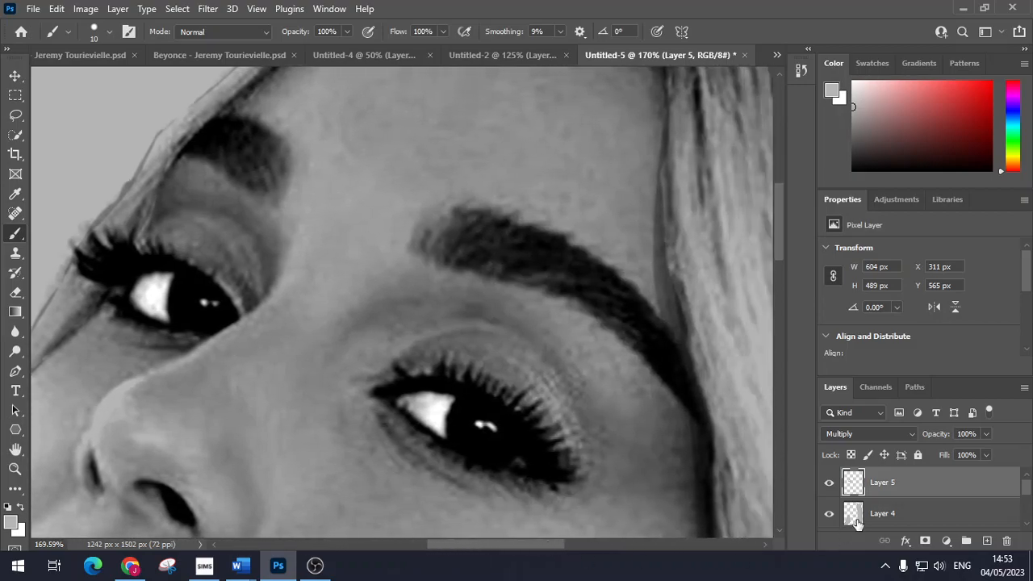
Step: Add Layer 6 above Layer 5 and set its blend mode to Multiply
{"action": "left_click", "coordinate": [987, 541]}
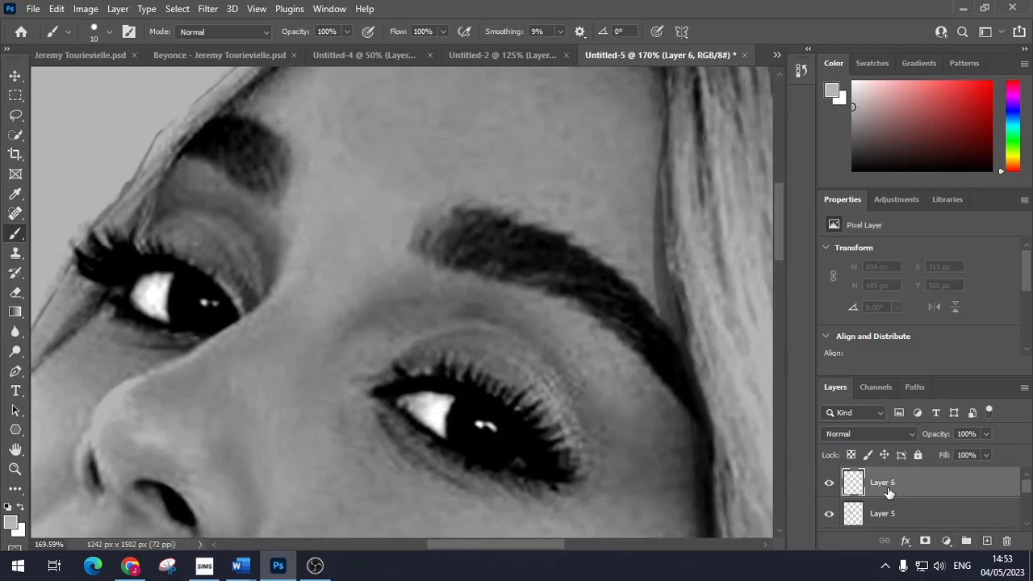
{"action": "left_click", "coordinate": [858, 435]}
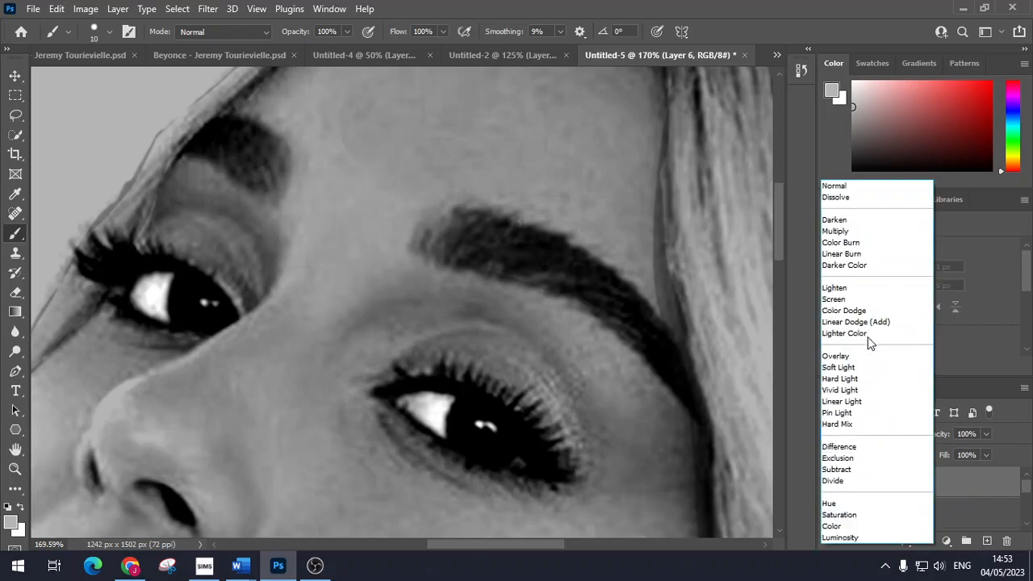
{"action": "left_click", "coordinate": [873, 226]}
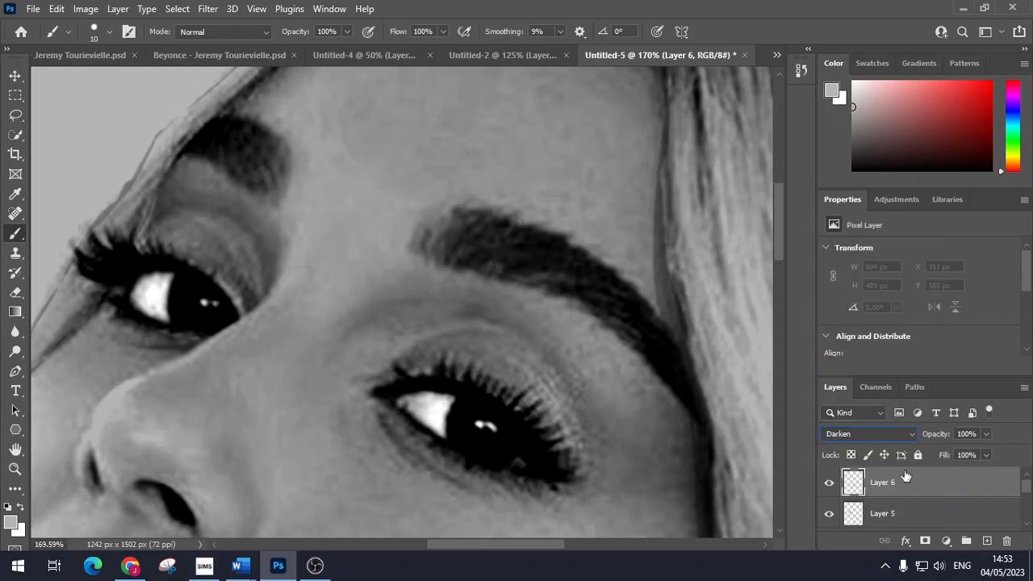
{"action": "left_click", "coordinate": [887, 433]}
{"action": "left_click", "coordinate": [840, 235]}
Step: Paint grey eyeshadow over both upper eyelids with an enlarged brush, then zoom out
{"action": "mouse_move", "coordinate": [388, 370]}
{"action": "left_mouse_down"}
{"action": "mouse_move", "coordinate": [419, 340]}
{"action": "mouse_move", "coordinate": [470, 326]}
{"action": "mouse_move", "coordinate": [516, 330]}
{"action": "mouse_move", "coordinate": [578, 399]}
{"action": "mouse_move", "coordinate": [583, 466]}
{"action": "left_mouse_up"}
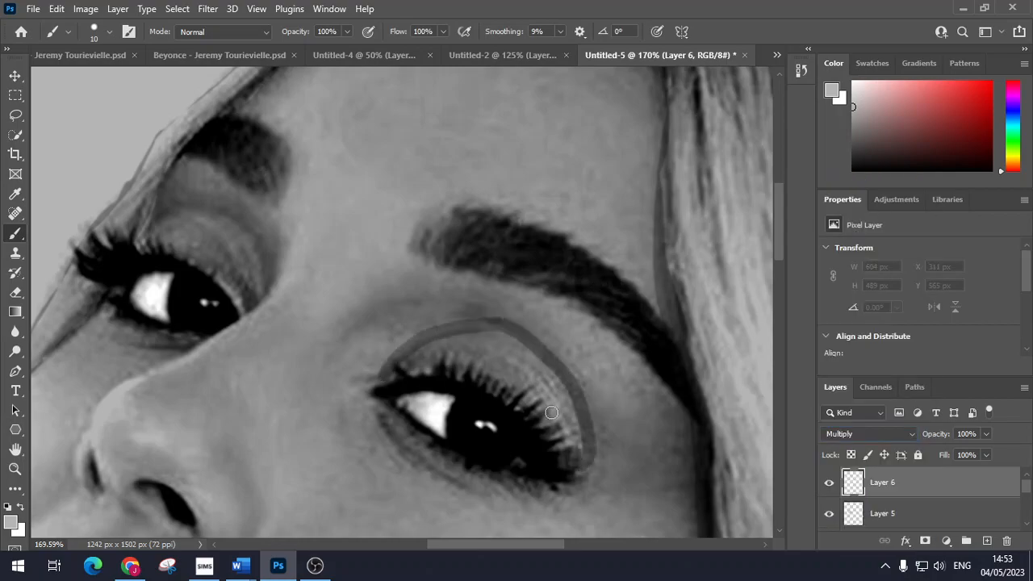
{"action": "key", "text": "bracketright"}
{"action": "key", "text": "bracketright"}
{"action": "key", "text": "bracketright"}
{"action": "key", "text": "bracketright"}
{"action": "key", "text": "bracketright"}
{"action": "key", "text": "bracketright"}
{"action": "mouse_move", "coordinate": [511, 338]}
{"action": "left_mouse_down"}
{"action": "mouse_move", "coordinate": [408, 362]}
{"action": "mouse_move", "coordinate": [429, 332]}
{"action": "mouse_move", "coordinate": [489, 334]}
{"action": "mouse_move", "coordinate": [539, 358]}
{"action": "mouse_move", "coordinate": [478, 369]}
{"action": "mouse_move", "coordinate": [551, 401]}
{"action": "mouse_move", "coordinate": [563, 422]}
{"action": "mouse_move", "coordinate": [547, 367]}
{"action": "mouse_move", "coordinate": [586, 395]}
{"action": "mouse_move", "coordinate": [583, 444]}
{"action": "mouse_move", "coordinate": [589, 420]}
{"action": "mouse_move", "coordinate": [517, 362]}
{"action": "mouse_move", "coordinate": [535, 356]}
{"action": "mouse_move", "coordinate": [490, 334]}
{"action": "mouse_move", "coordinate": [595, 381]}
{"action": "left_mouse_up"}
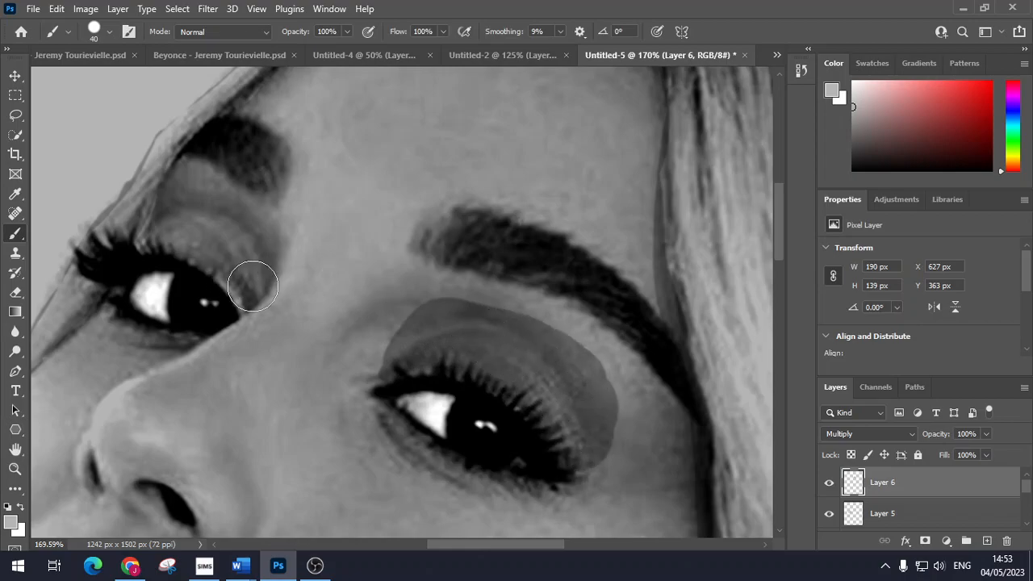
{"action": "mouse_move", "coordinate": [242, 288]}
{"action": "left_mouse_down"}
{"action": "mouse_move", "coordinate": [240, 237]}
{"action": "mouse_move", "coordinate": [213, 219]}
{"action": "mouse_move", "coordinate": [179, 221]}
{"action": "mouse_move", "coordinate": [157, 236]}
{"action": "mouse_move", "coordinate": [173, 211]}
{"action": "mouse_move", "coordinate": [211, 240]}
{"action": "mouse_move", "coordinate": [202, 251]}
{"action": "mouse_move", "coordinate": [245, 276]}
{"action": "mouse_move", "coordinate": [239, 288]}
{"action": "mouse_move", "coordinate": [193, 233]}
{"action": "mouse_move", "coordinate": [258, 286]}
{"action": "mouse_move", "coordinate": [217, 237]}
{"action": "left_mouse_up"}
{"action": "mouse_move", "coordinate": [393, 373]}
{"action": "left_mouse_down"}
{"action": "mouse_move", "coordinate": [469, 330]}
{"action": "mouse_move", "coordinate": [564, 354]}
{"action": "mouse_move", "coordinate": [581, 384]}
{"action": "mouse_move", "coordinate": [581, 455]}
{"action": "left_mouse_up"}
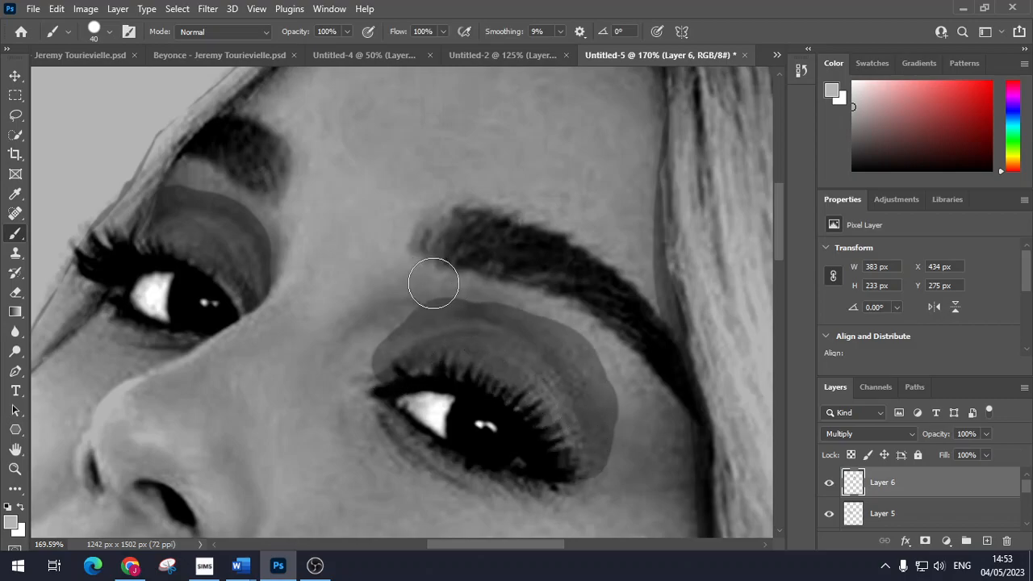
{"action": "scroll", "coordinate": [433, 283], "scroll_direction": "down", "scroll_amount": 8}
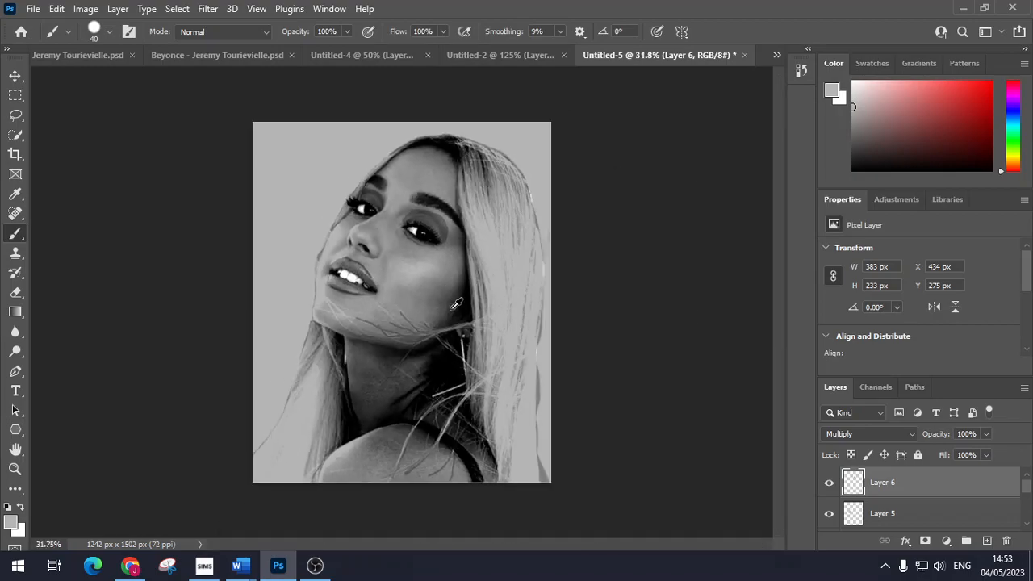
Step: Colorize the Layer 2 background purple in Hue/Saturation with Saturation 67
{"action": "scroll", "coordinate": [454, 301], "scroll_direction": "up", "scroll_amount": 1}
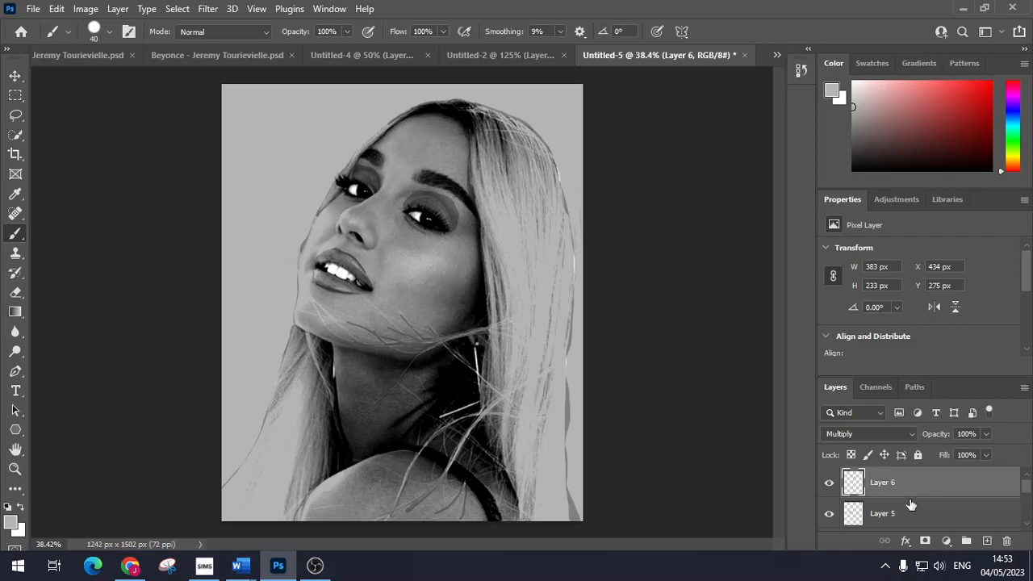
{"action": "scroll", "coordinate": [912, 509], "scroll_direction": "down", "scroll_amount": 4}
{"action": "left_click", "coordinate": [886, 521]}
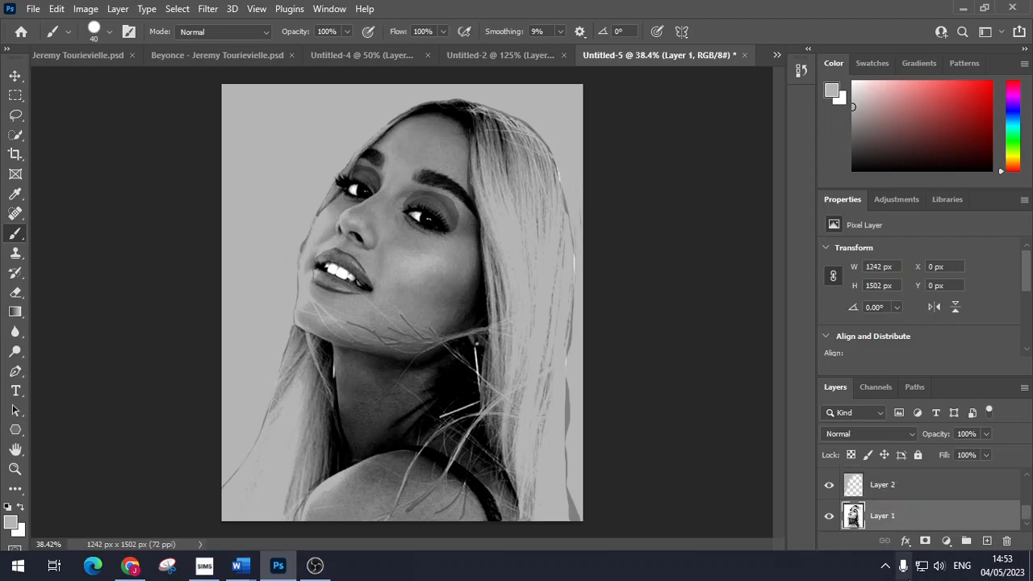
{"action": "left_click", "coordinate": [920, 495]}
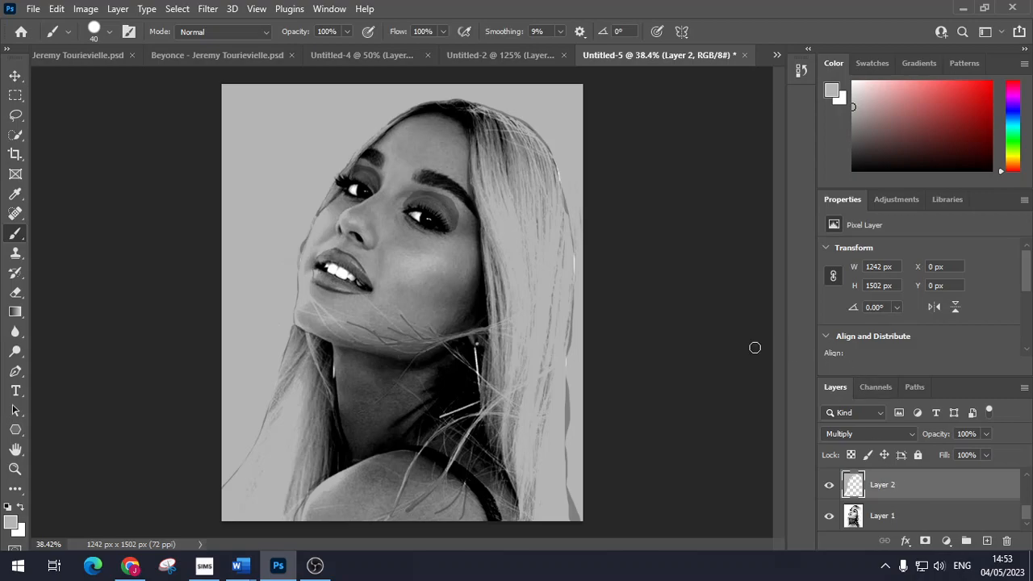
{"action": "left_click", "coordinate": [87, 10]}
{"action": "mouse_move", "coordinate": [113, 50]}
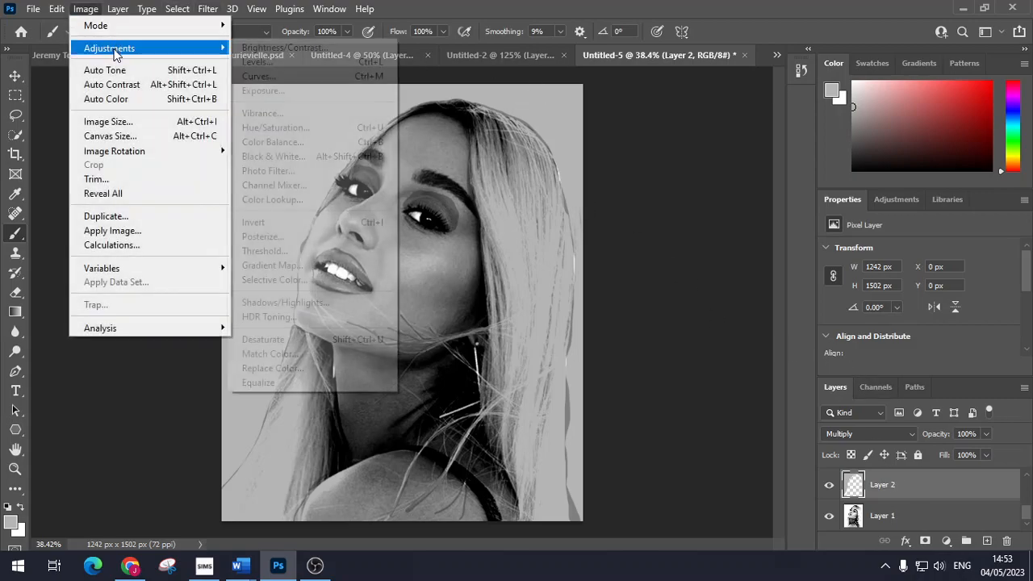
{"action": "left_click", "coordinate": [314, 128]}
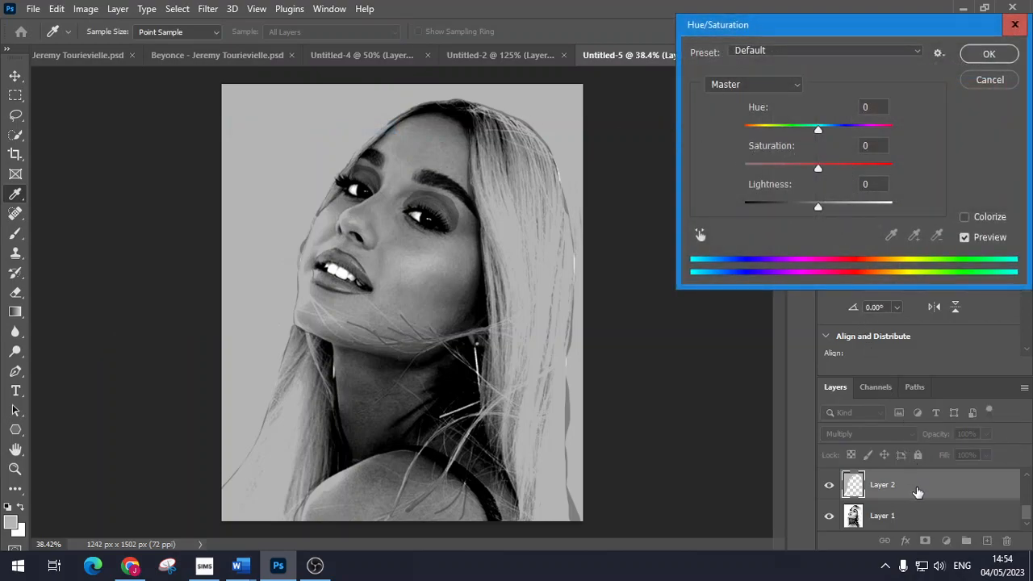
{"action": "left_click", "coordinate": [964, 218]}
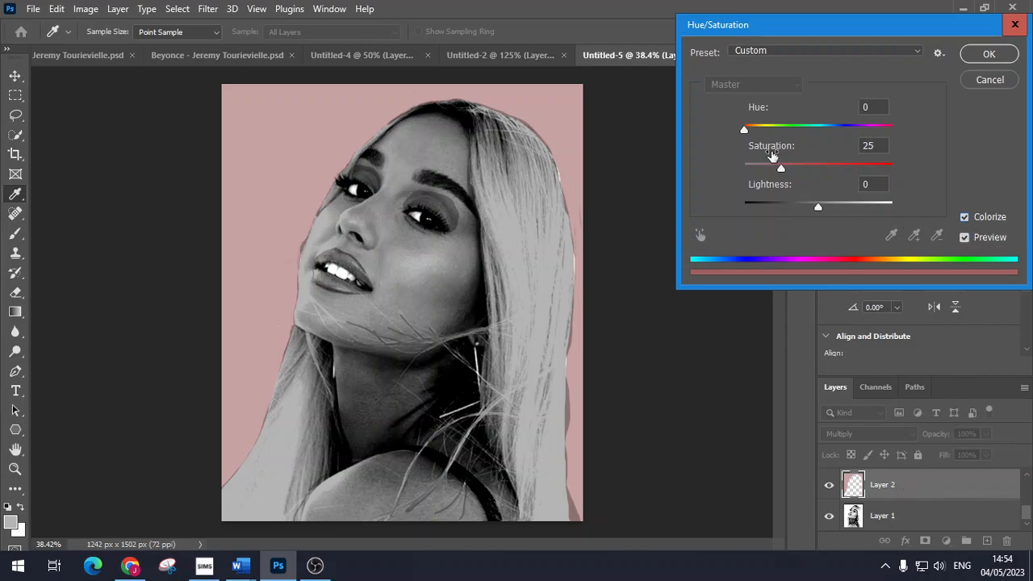
{"action": "left_click_drag", "start_coordinate": [782, 173], "coordinate": [845, 169]}
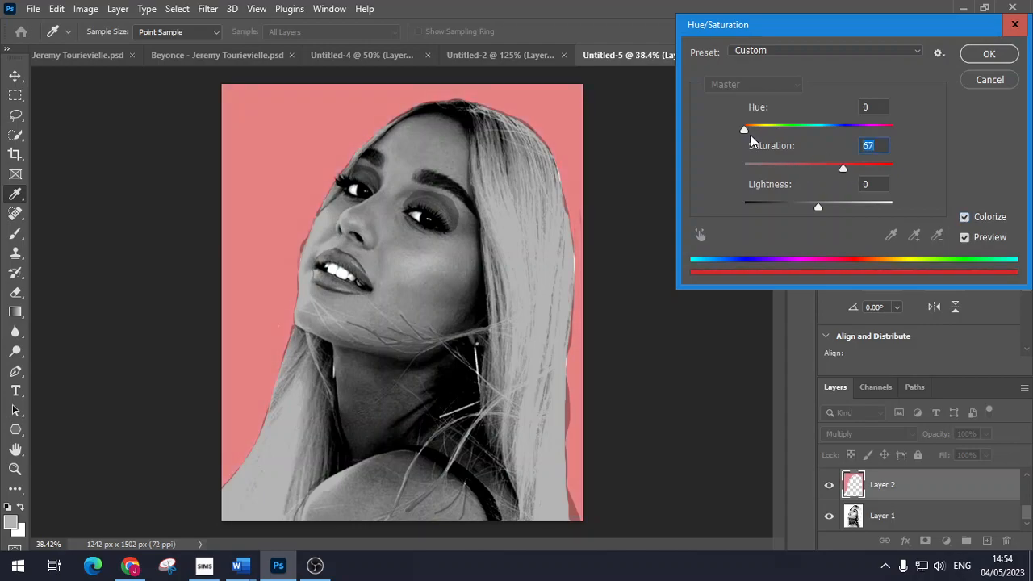
{"action": "left_click_drag", "start_coordinate": [747, 130], "coordinate": [888, 128]}
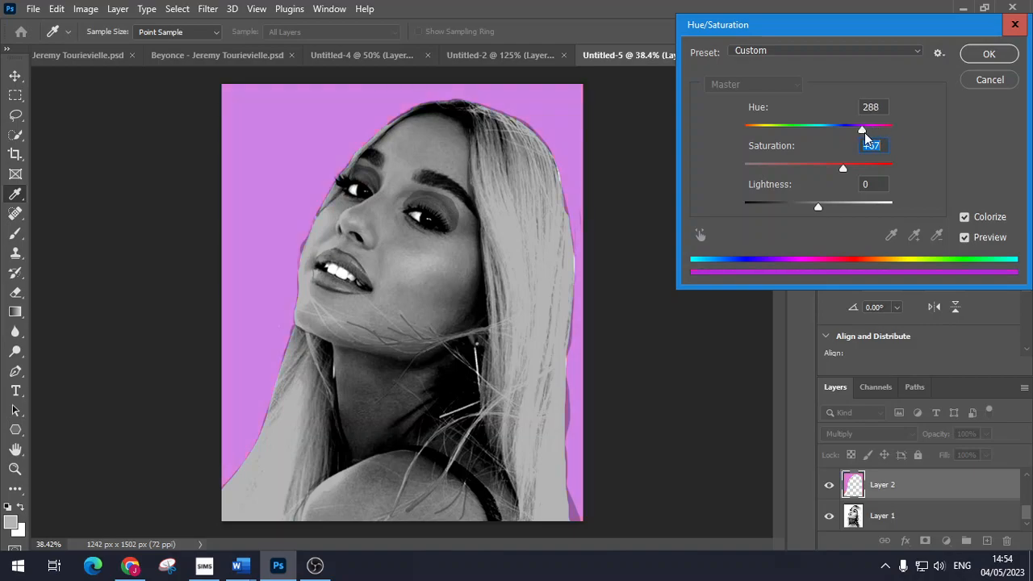
{"action": "left_click_drag", "start_coordinate": [865, 132], "coordinate": [865, 132]}
{"action": "left_click", "coordinate": [989, 55]}
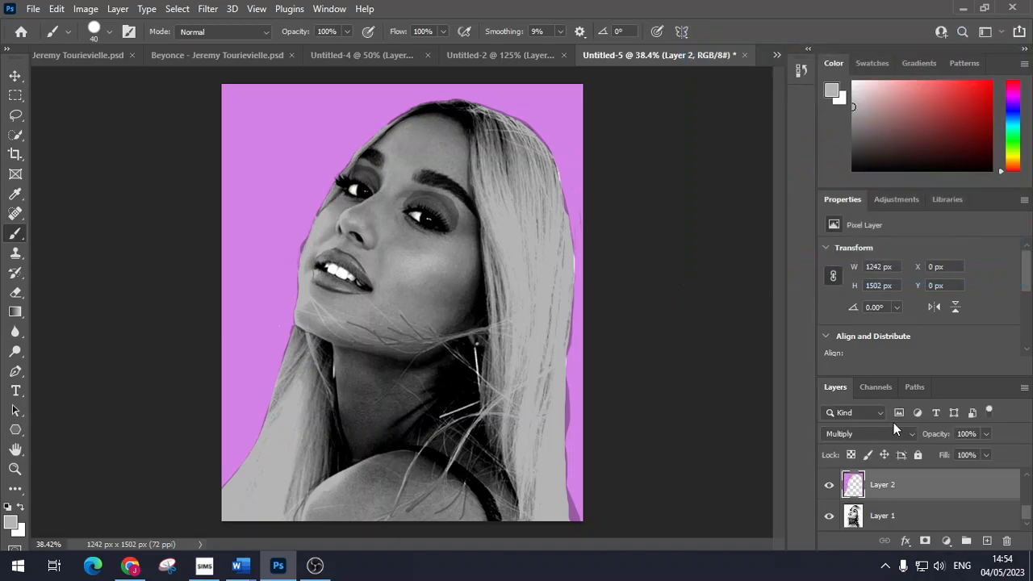
Step: Colorize the Layer 3 skin mustard yellow at Hue 53, Saturation 72 via Hue/Saturation
{"action": "scroll", "coordinate": [906, 498], "scroll_direction": "up", "scroll_amount": 1}
{"action": "left_click", "coordinate": [909, 491]}
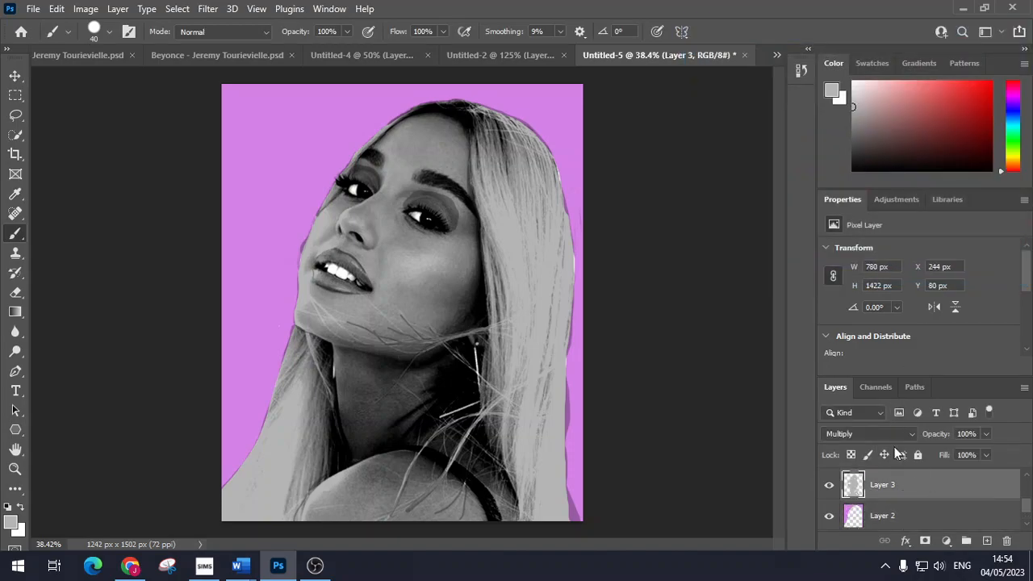
{"action": "left_click", "coordinate": [89, 14]}
{"action": "mouse_move", "coordinate": [107, 45]}
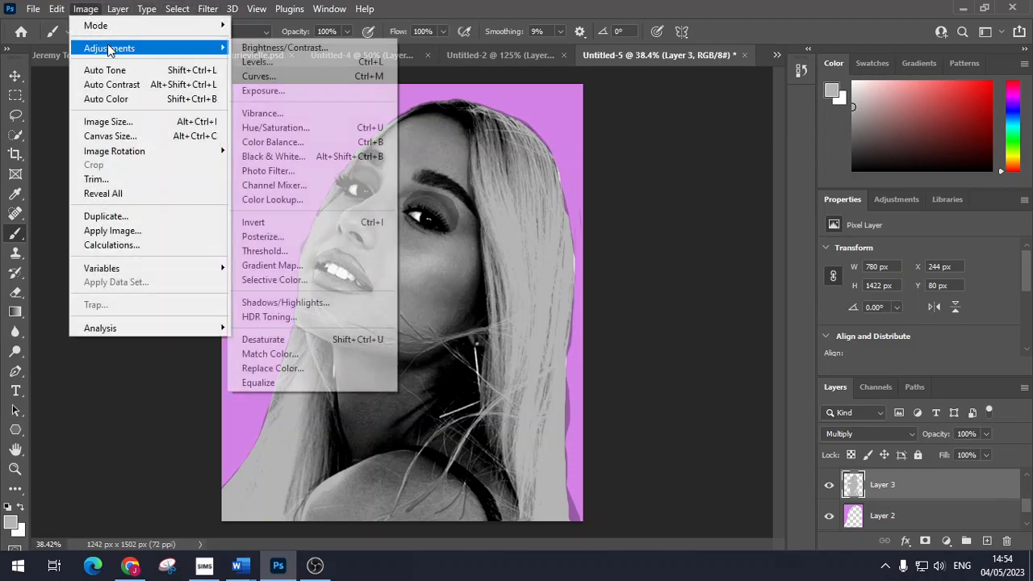
{"action": "left_click", "coordinate": [322, 126]}
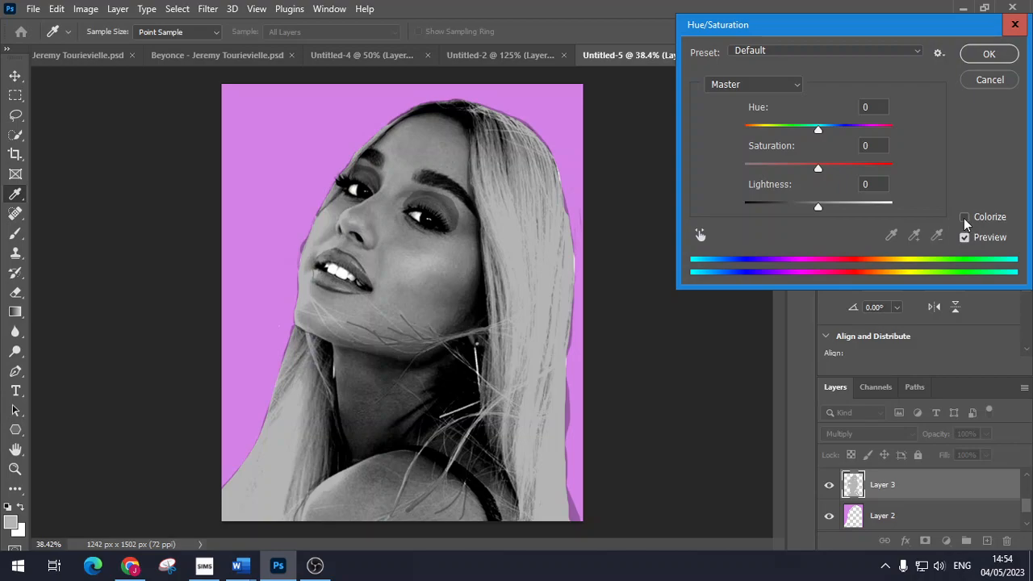
{"action": "left_click", "coordinate": [963, 218]}
{"action": "left_click_drag", "start_coordinate": [781, 169], "coordinate": [832, 173]}
{"action": "mouse_move", "coordinate": [746, 130]}
{"action": "left_mouse_down"}
{"action": "mouse_move", "coordinate": [892, 130]}
{"action": "mouse_move", "coordinate": [753, 136]}
{"action": "mouse_move", "coordinate": [767, 134]}
{"action": "left_mouse_up"}
{"action": "left_click_drag", "start_coordinate": [831, 171], "coordinate": [851, 168]}
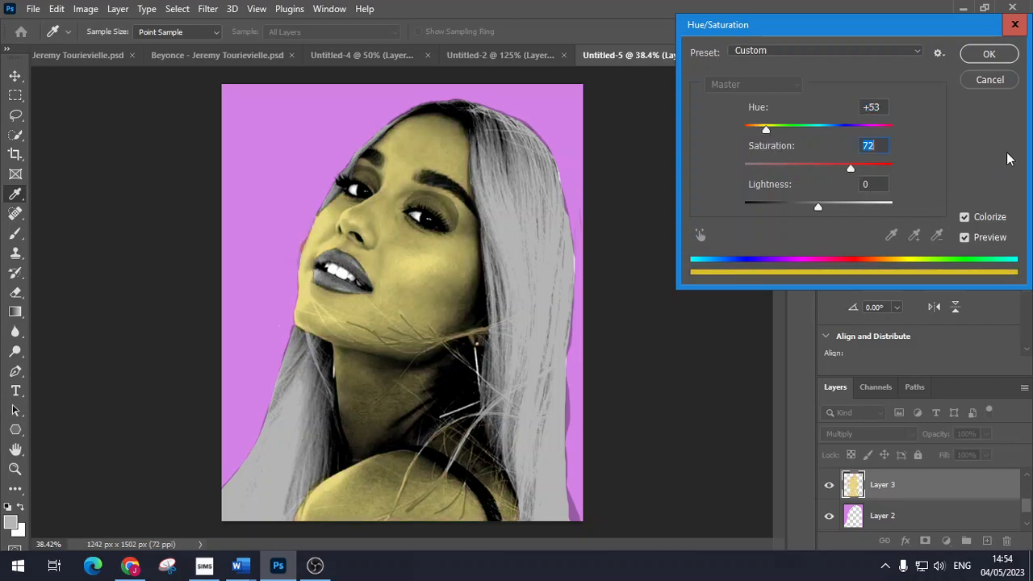
{"action": "left_click", "coordinate": [998, 58]}
{"action": "scroll", "coordinate": [919, 495], "scroll_direction": "up", "scroll_amount": 2}
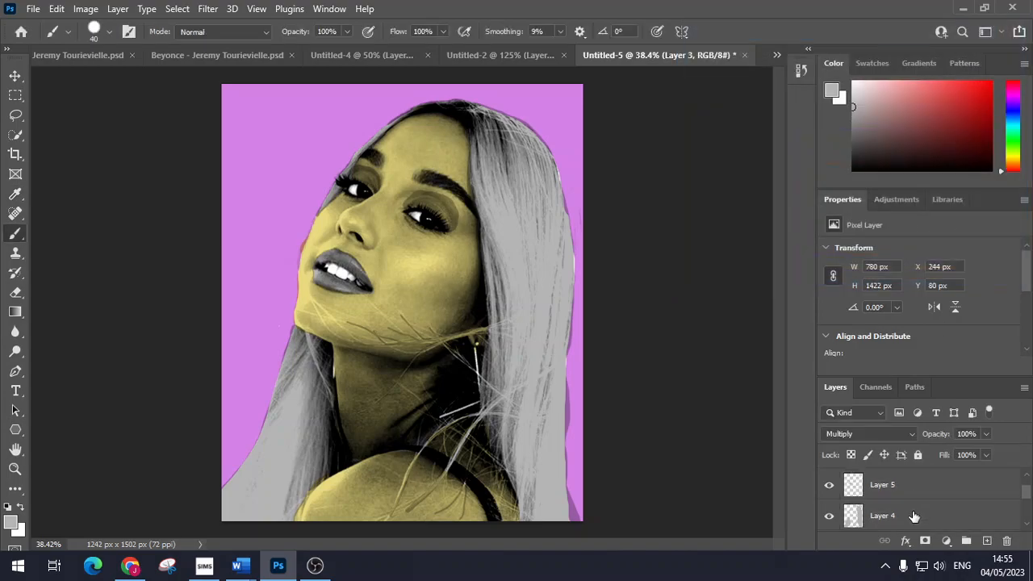
Step: Colorize the Layer 4 hair green at Hue 125, Saturation 62
{"action": "left_click", "coordinate": [913, 518]}
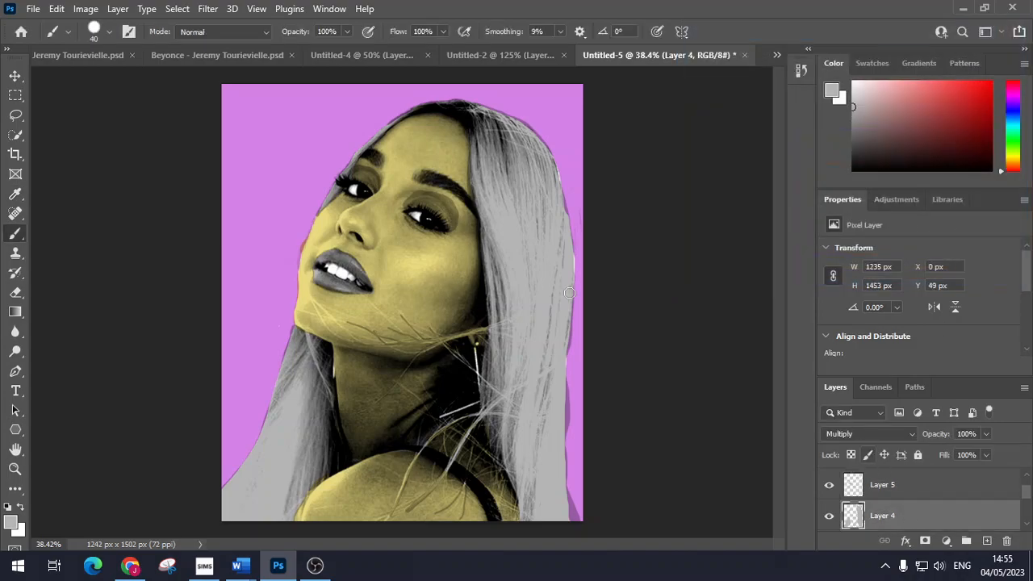
{"action": "left_click", "coordinate": [86, 9]}
{"action": "mouse_move", "coordinate": [109, 48]}
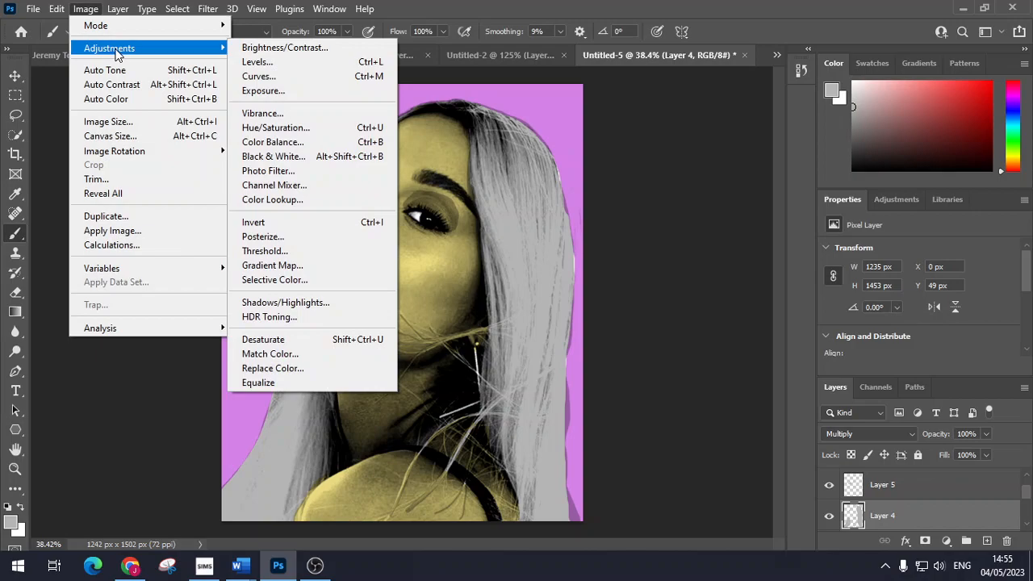
{"action": "left_click", "coordinate": [301, 125]}
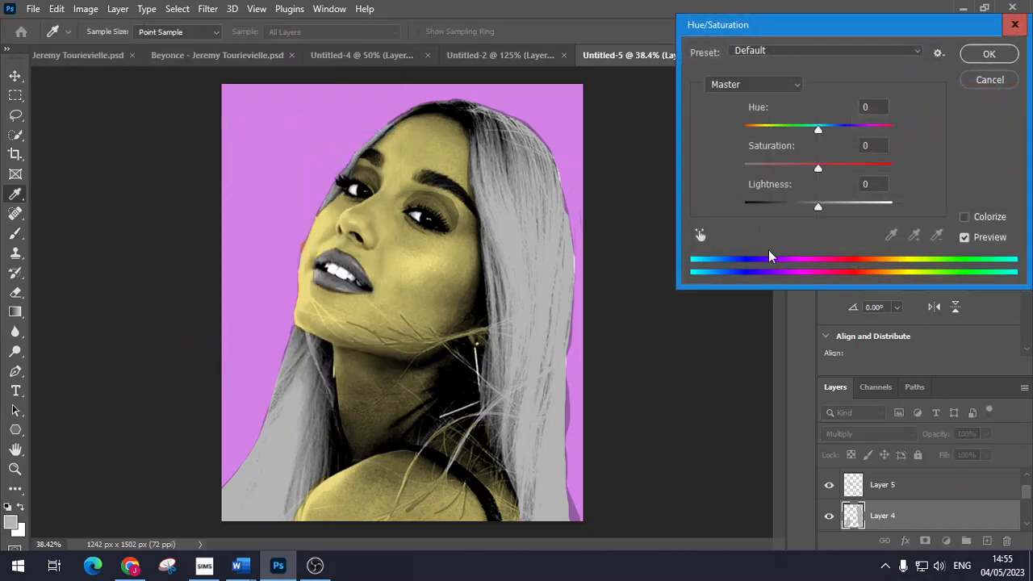
{"action": "left_click", "coordinate": [965, 218]}
{"action": "left_click_drag", "start_coordinate": [781, 168], "coordinate": [836, 171]}
{"action": "left_click_drag", "start_coordinate": [745, 130], "coordinate": [796, 135]}
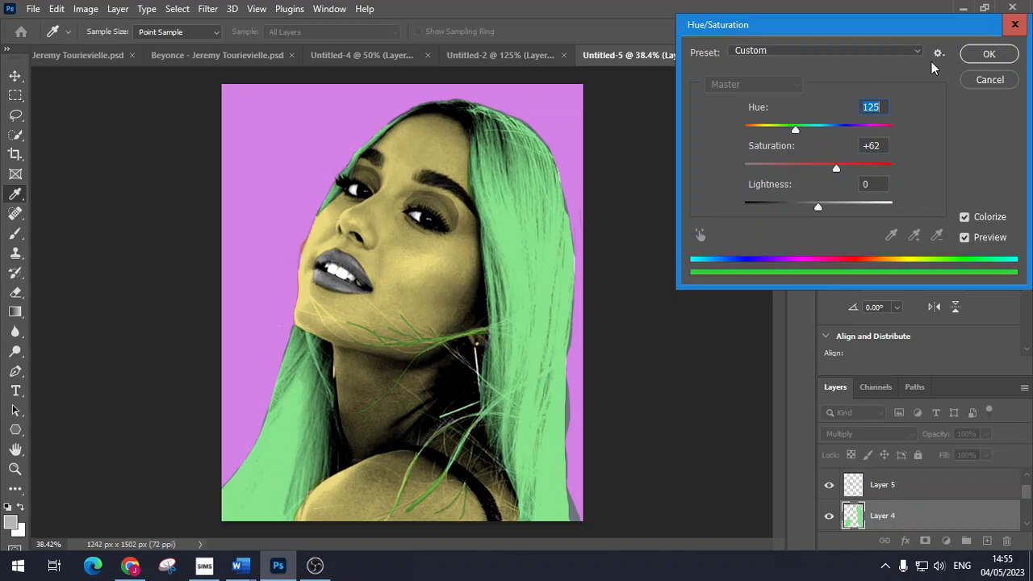
{"action": "left_click", "coordinate": [988, 55]}
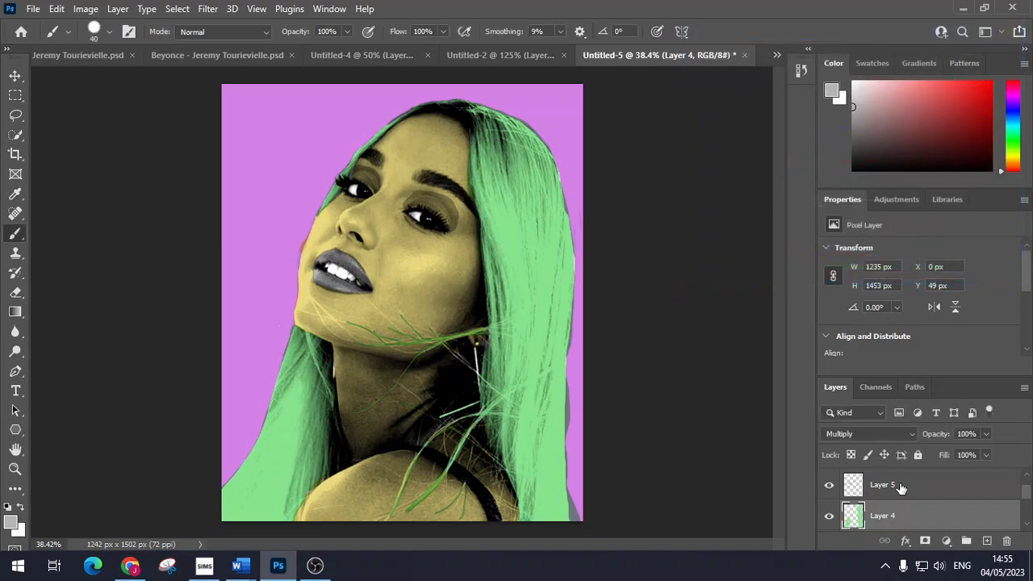
Step: Colorize the Layer 5 lips blue at Hue 250, Saturation 64
{"action": "left_click", "coordinate": [902, 486]}
{"action": "left_click", "coordinate": [86, 10]}
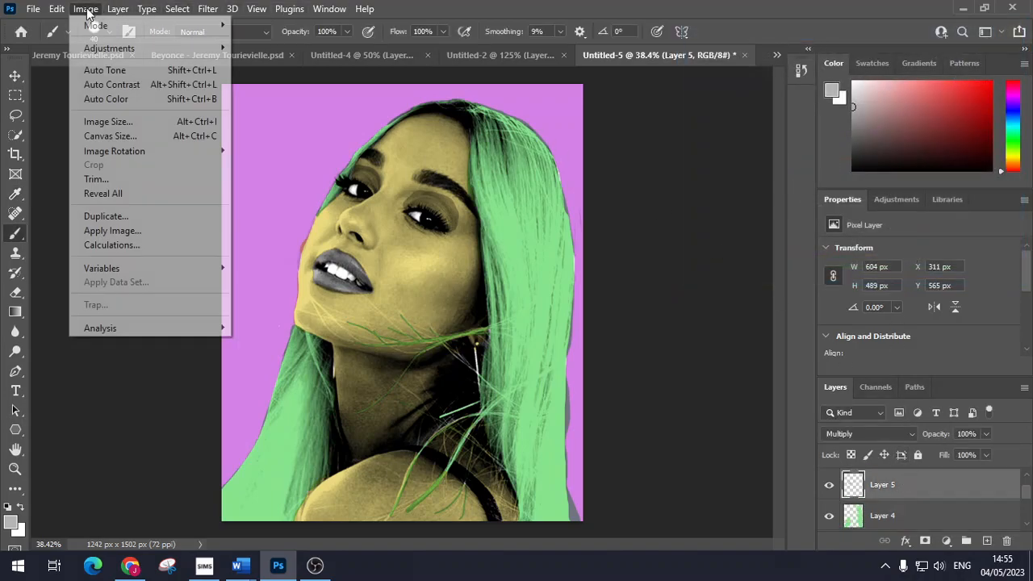
{"action": "mouse_move", "coordinate": [148, 49]}
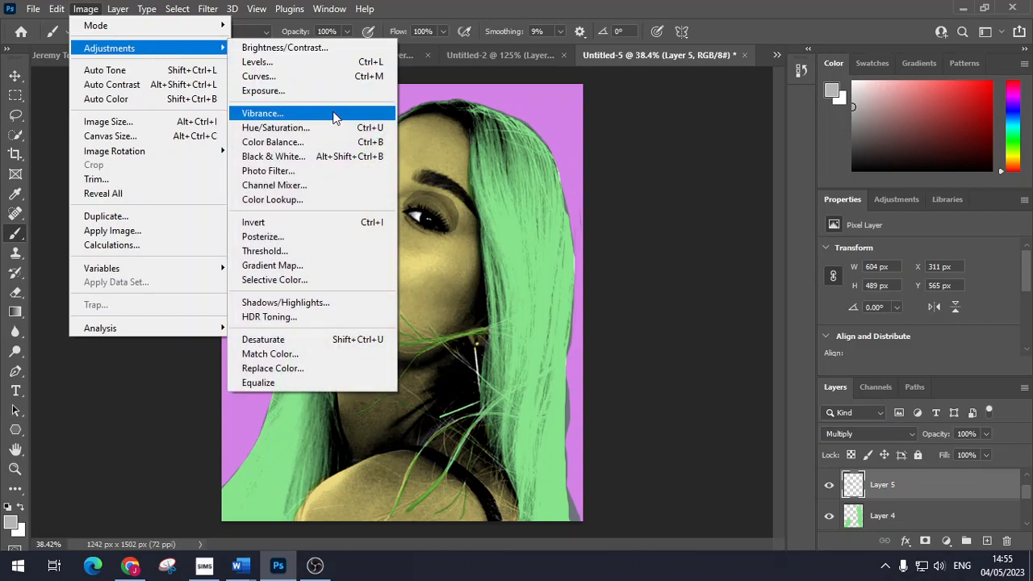
{"action": "left_click", "coordinate": [338, 127]}
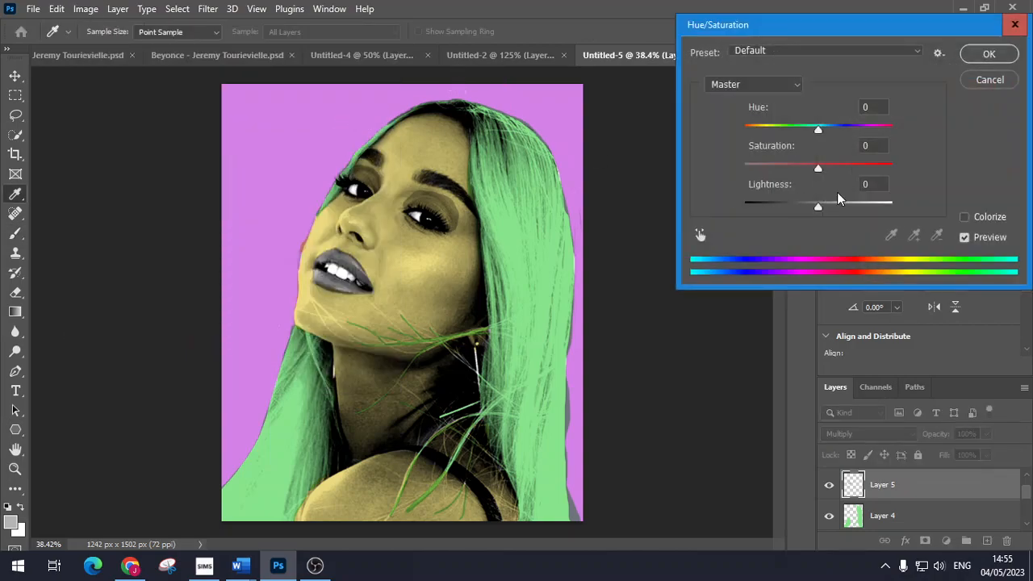
{"action": "left_click", "coordinate": [965, 217]}
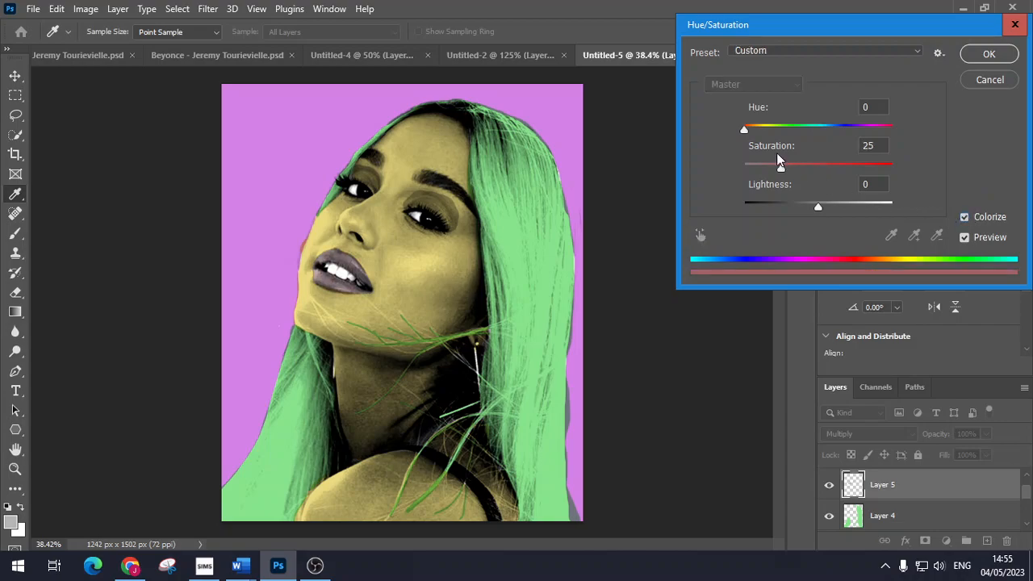
{"action": "left_click_drag", "start_coordinate": [781, 168], "coordinate": [839, 168]}
{"action": "left_click_drag", "start_coordinate": [744, 129], "coordinate": [849, 148]}
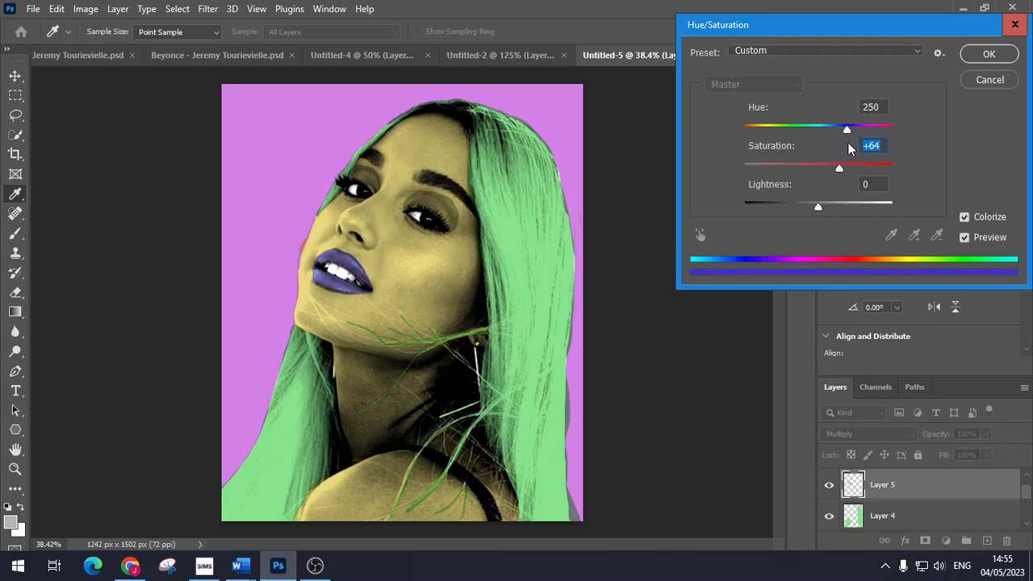
Step: Confirm the blue lips, then shift Layer 6 to Hue -47 and Saturation +33
{"action": "left_click", "coordinate": [983, 56]}
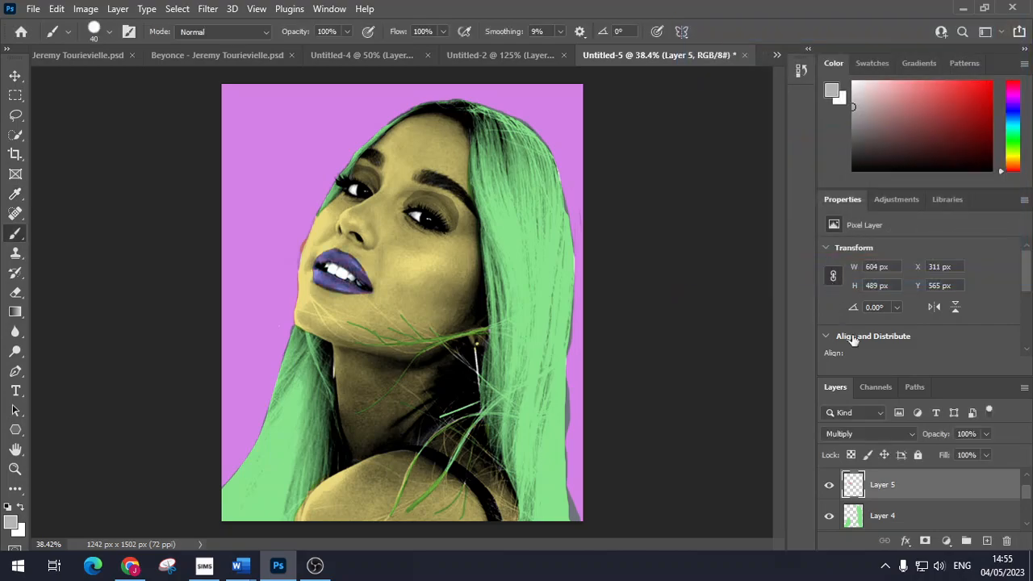
{"action": "key", "text": "ctrl+shift+alt+n"}
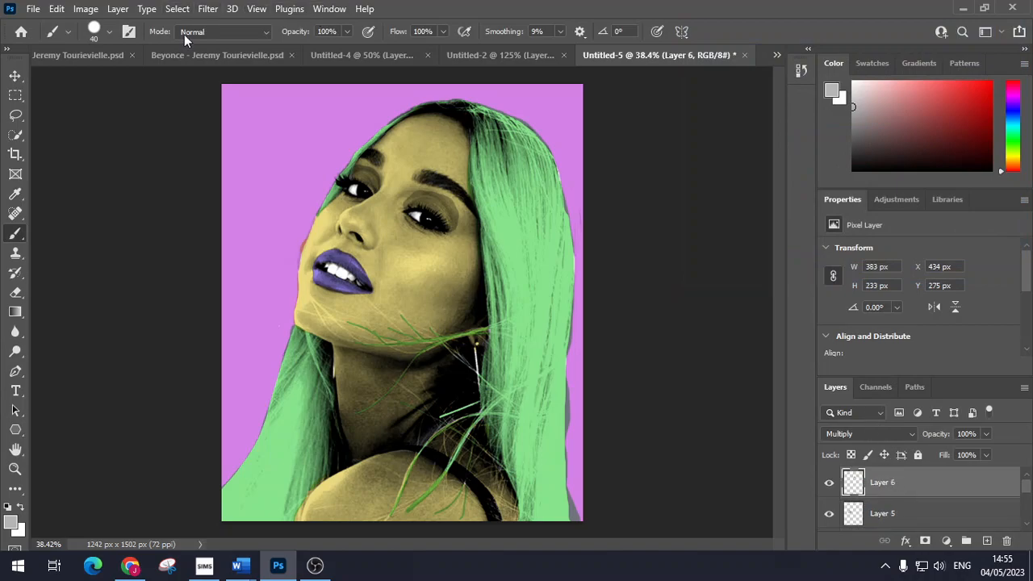
{"action": "left_click", "coordinate": [87, 9]}
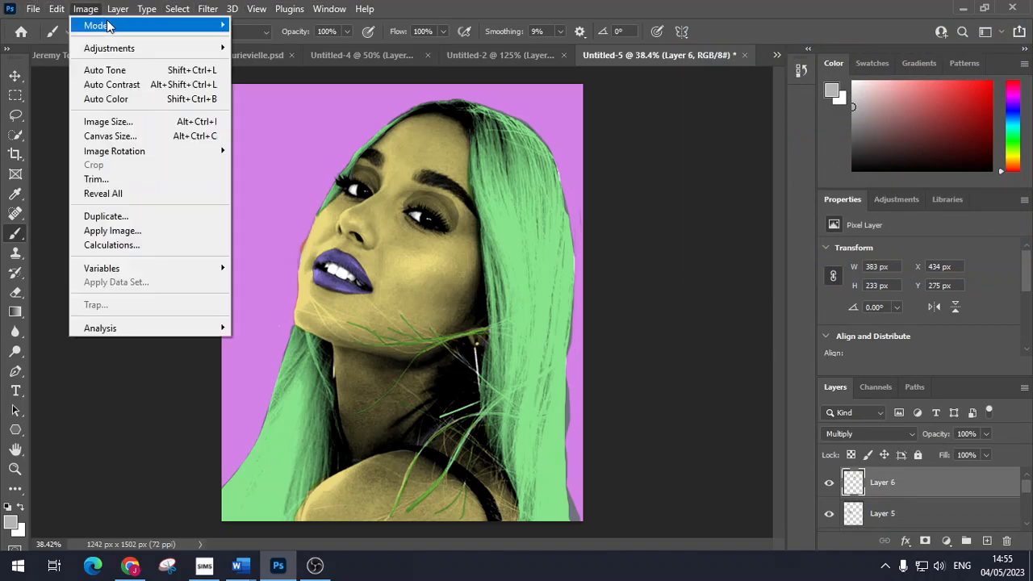
{"action": "mouse_move", "coordinate": [131, 49]}
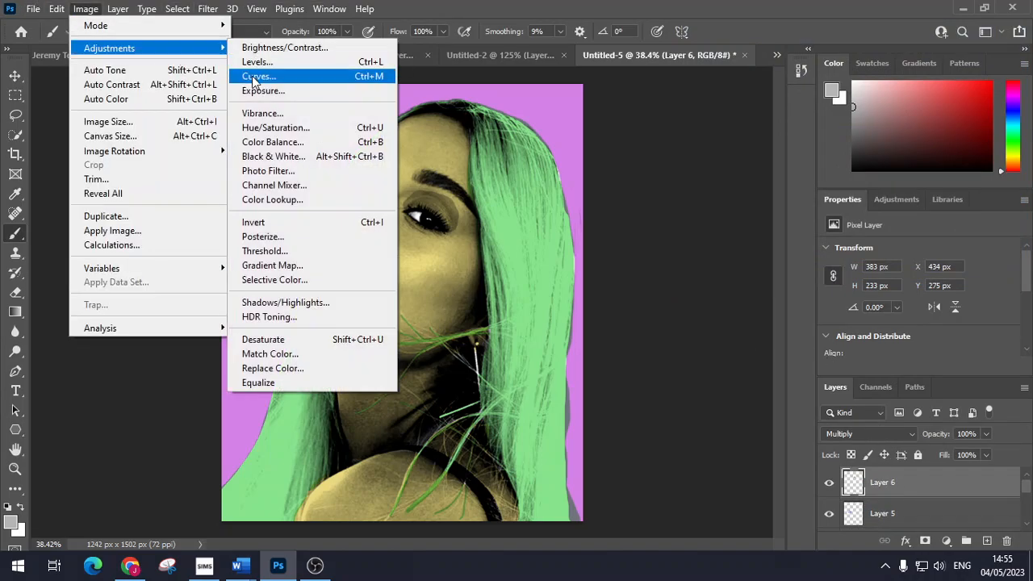
{"action": "left_click", "coordinate": [337, 129]}
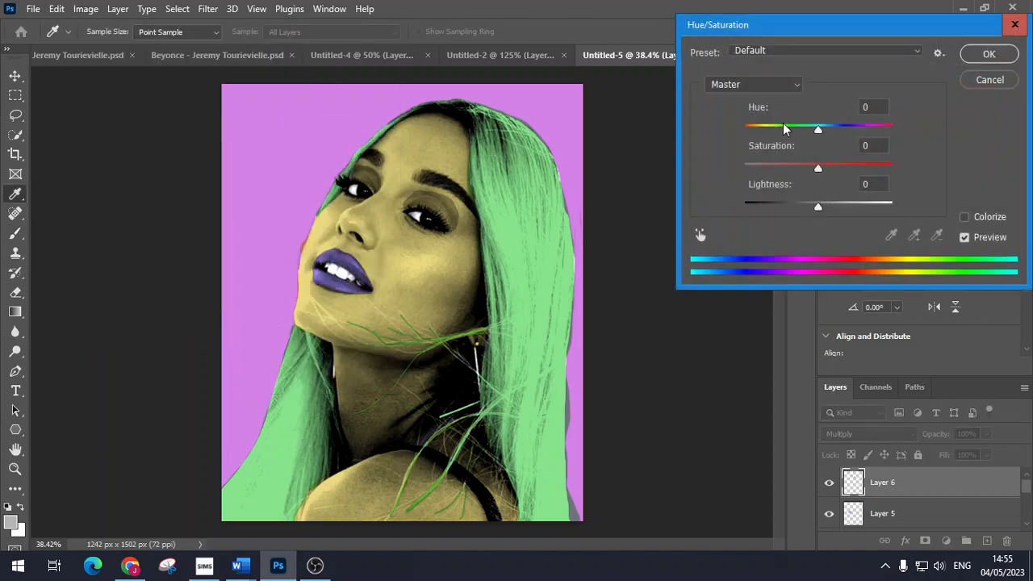
{"action": "left_click_drag", "start_coordinate": [818, 171], "coordinate": [840, 170]}
{"action": "left_click_drag", "start_coordinate": [819, 130], "coordinate": [785, 140]}
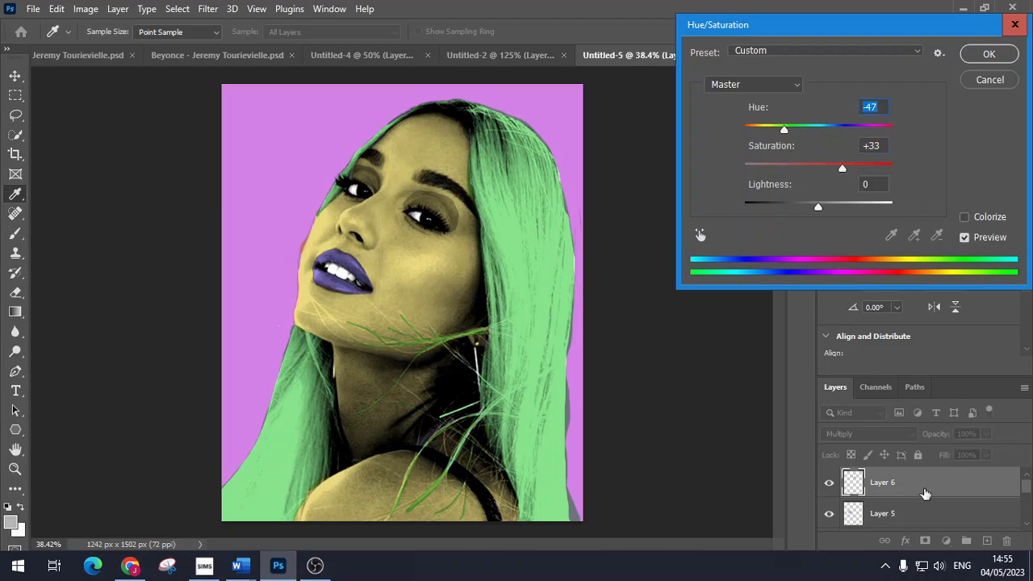
{"action": "left_click", "coordinate": [988, 54]}
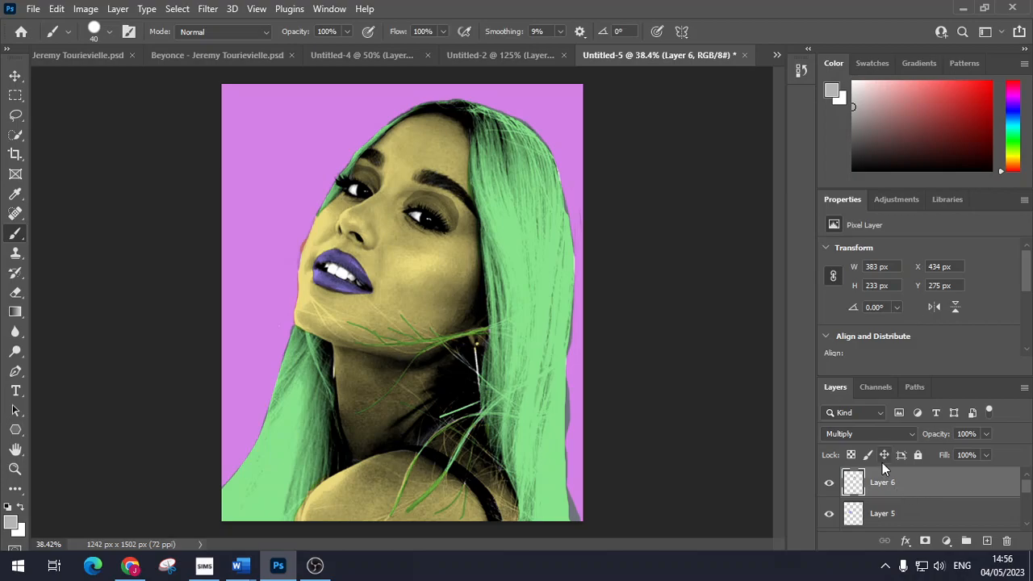
Step: Erase the yellow skin colour from both upper eyelids on Layer 3
{"action": "scroll", "coordinate": [927, 508], "scroll_direction": "down", "scroll_amount": 1}
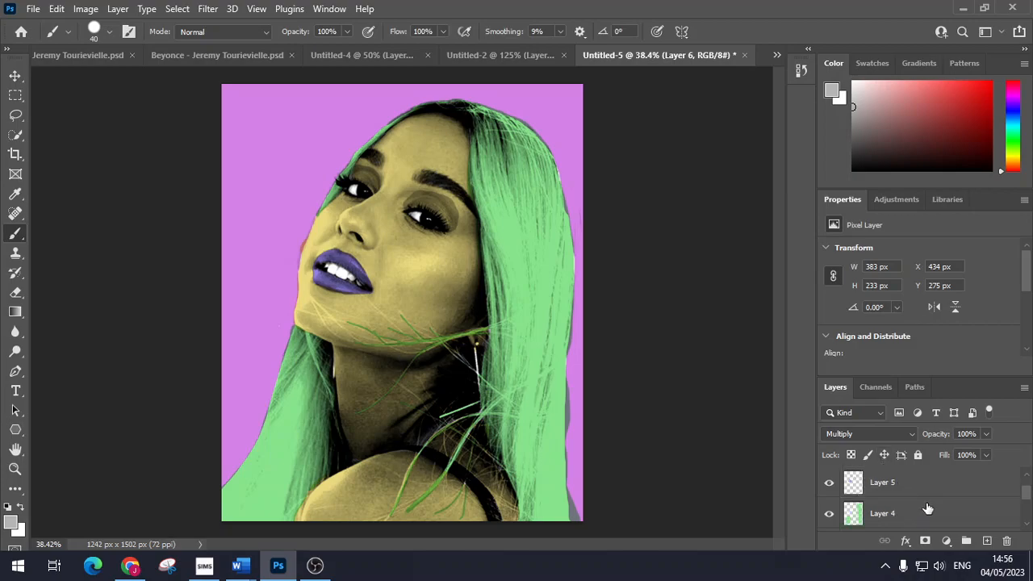
{"action": "scroll", "coordinate": [928, 508], "scroll_direction": "down", "scroll_amount": 1}
{"action": "left_click", "coordinate": [904, 517]}
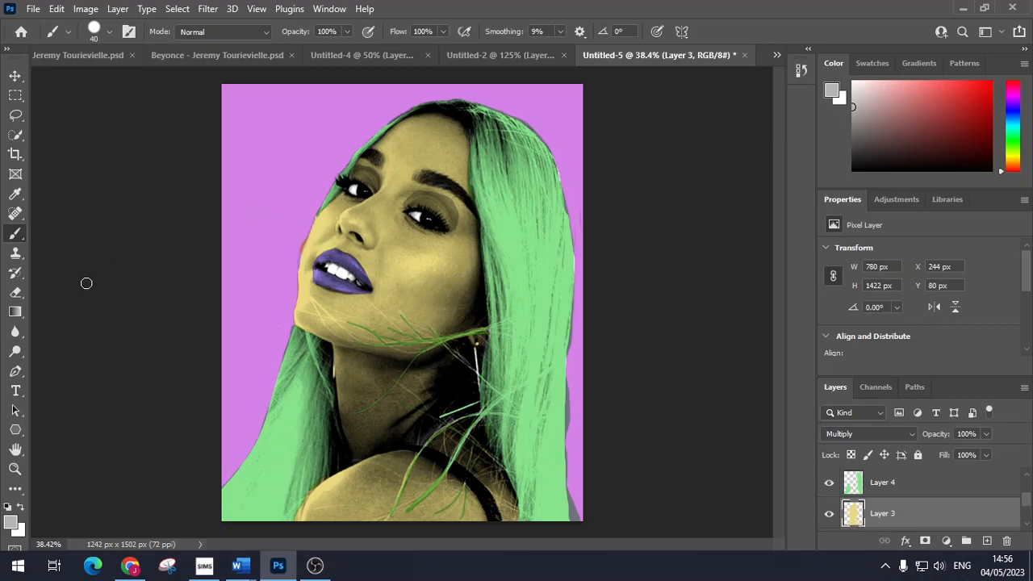
{"action": "left_click", "coordinate": [16, 292]}
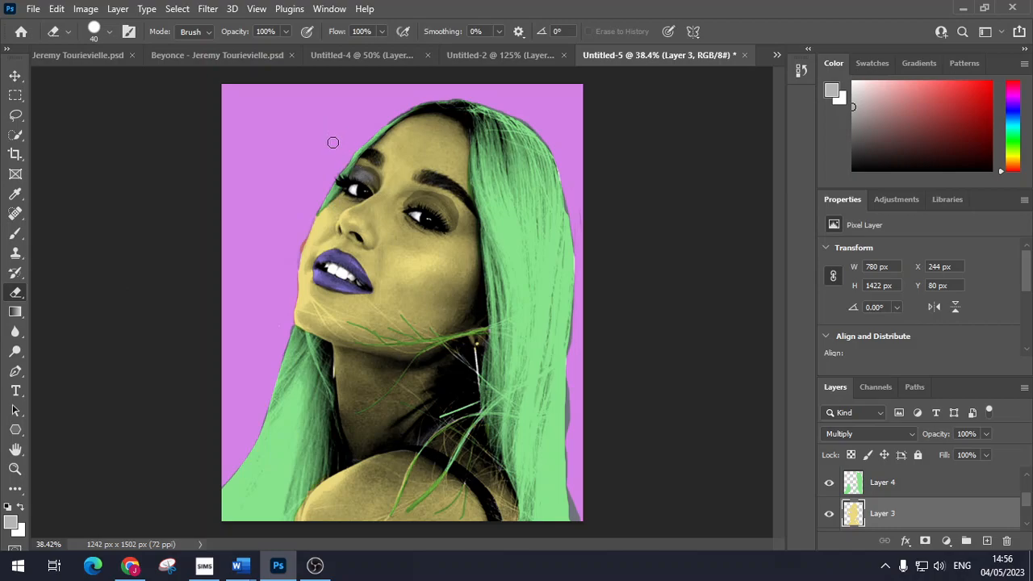
{"action": "scroll", "coordinate": [363, 197], "scroll_direction": "up", "scroll_amount": 5}
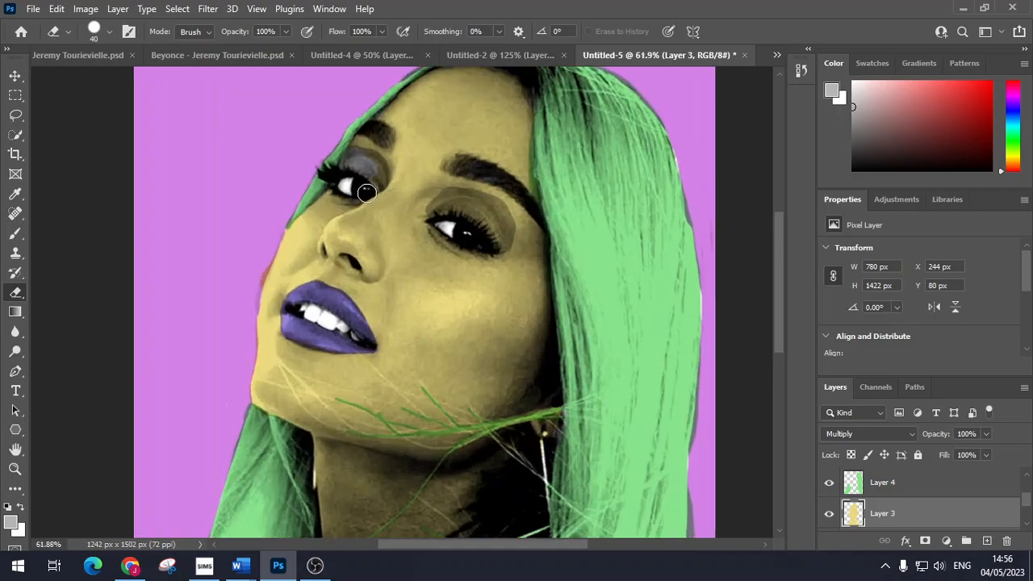
{"action": "scroll", "coordinate": [371, 194], "scroll_direction": "up", "scroll_amount": 2}
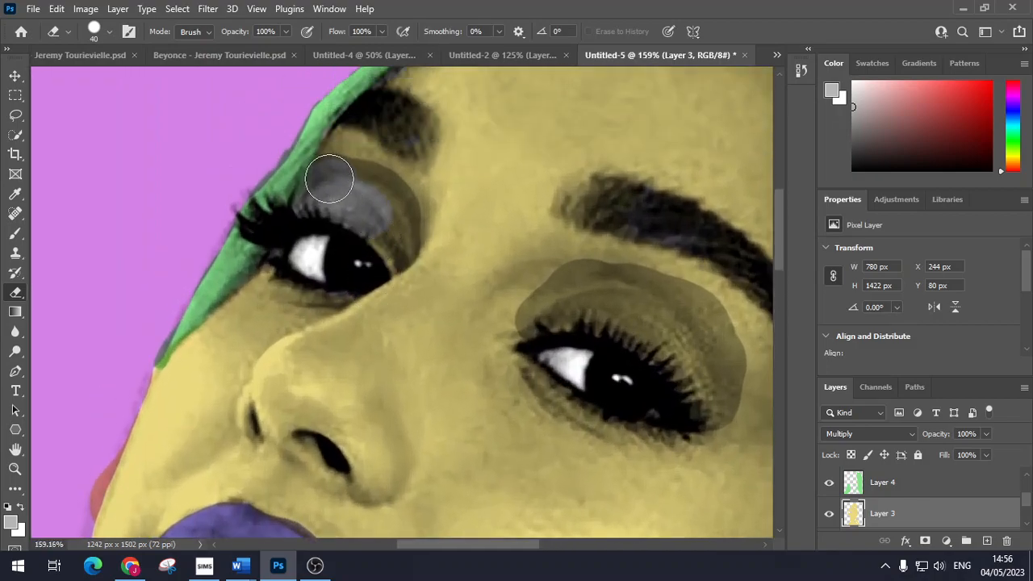
{"action": "mouse_move", "coordinate": [354, 183]}
{"action": "left_mouse_down"}
{"action": "mouse_move", "coordinate": [392, 247]}
{"action": "mouse_move", "coordinate": [395, 228]}
{"action": "mouse_move", "coordinate": [380, 185]}
{"action": "left_mouse_up"}
{"action": "mouse_move", "coordinate": [535, 311]}
{"action": "left_mouse_down"}
{"action": "mouse_move", "coordinate": [579, 291]}
{"action": "mouse_move", "coordinate": [676, 302]}
{"action": "mouse_move", "coordinate": [715, 363]}
{"action": "mouse_move", "coordinate": [707, 403]}
{"action": "mouse_move", "coordinate": [666, 340]}
{"action": "mouse_move", "coordinate": [586, 321]}
{"action": "mouse_move", "coordinate": [657, 323]}
{"action": "left_mouse_up"}
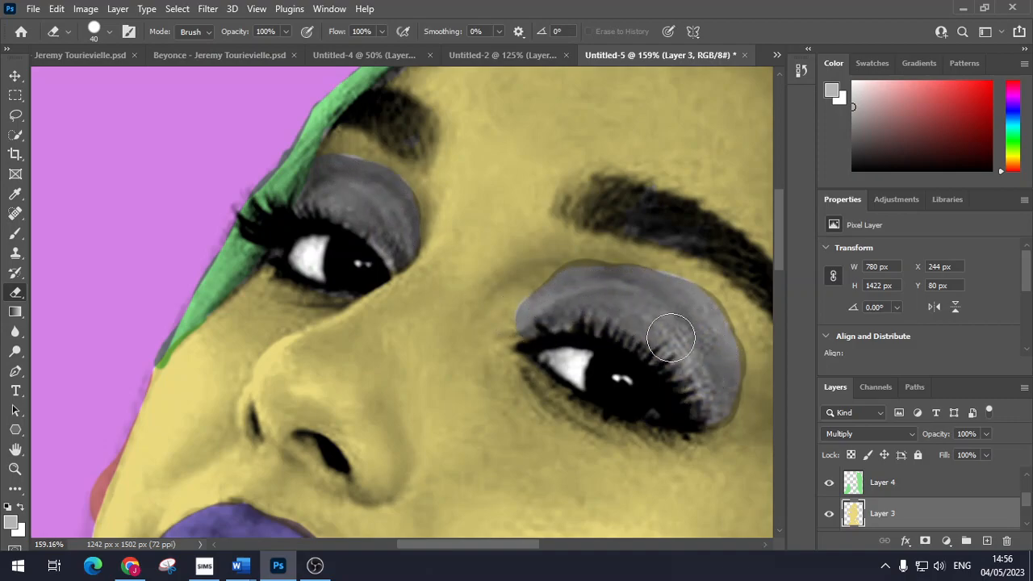
Step: Brush grey over the left upper eyelid on Layer 6
{"action": "scroll", "coordinate": [907, 524], "scroll_direction": "up", "scroll_amount": 2}
{"action": "left_click", "coordinate": [916, 484]}
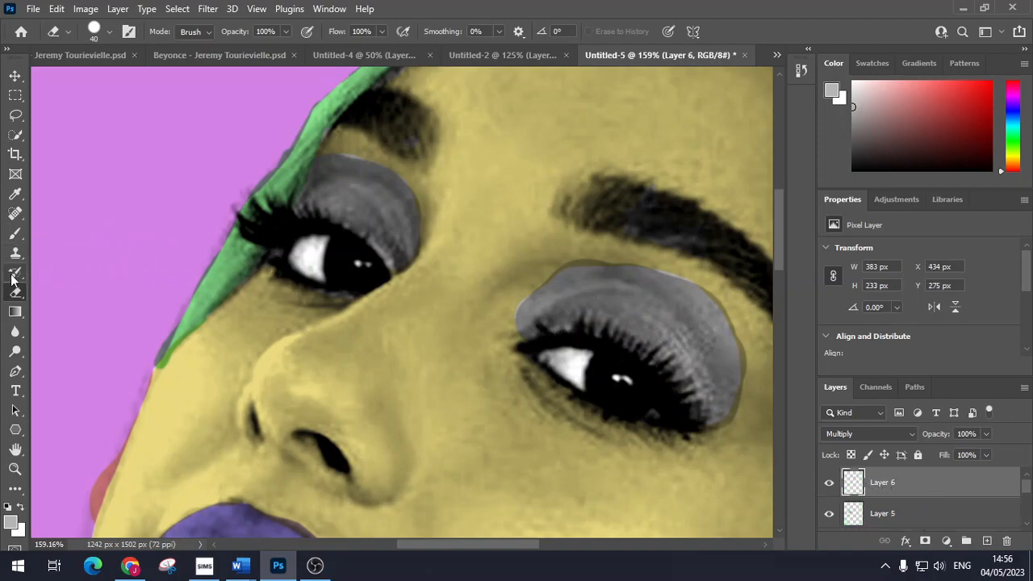
{"action": "key", "text": "b"}
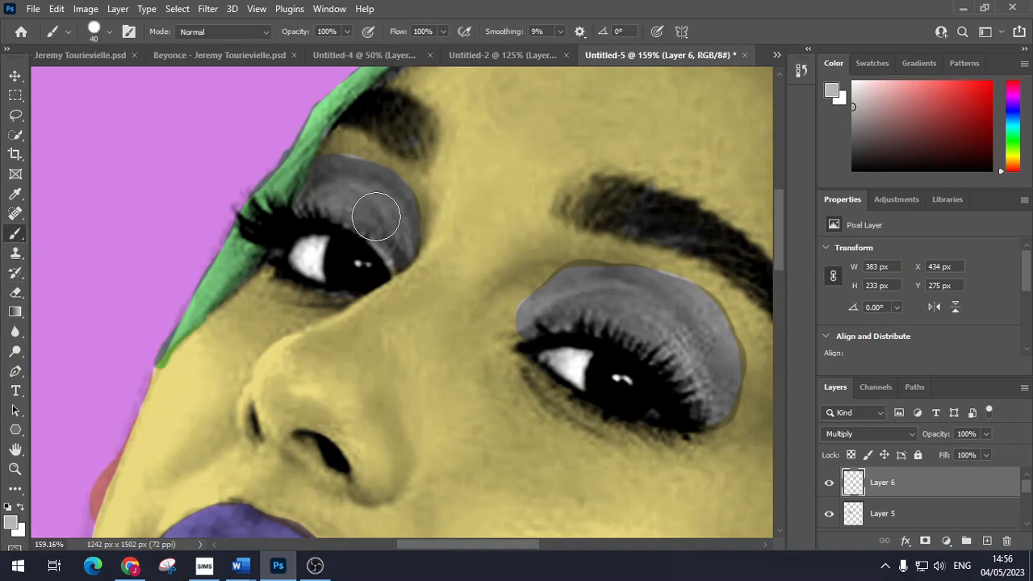
{"action": "mouse_move", "coordinate": [334, 200]}
{"action": "left_mouse_down"}
{"action": "mouse_move", "coordinate": [326, 173]}
{"action": "mouse_move", "coordinate": [380, 223]}
{"action": "mouse_move", "coordinate": [379, 242]}
{"action": "left_mouse_up"}
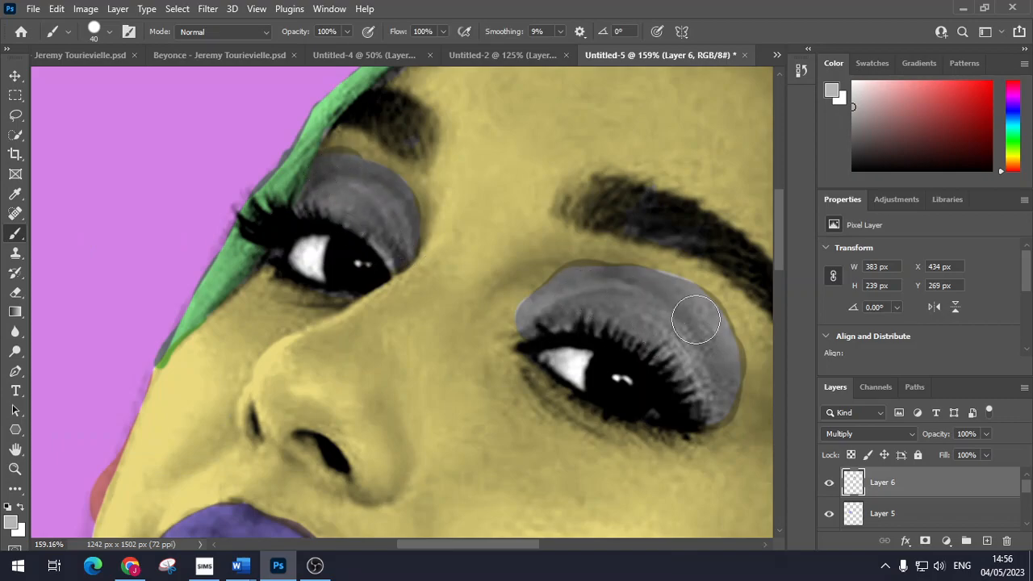
Step: Colorize the Layer 6 eyeshadow teal at Hue 158, Saturation 61
{"action": "left_click", "coordinate": [85, 9]}
{"action": "mouse_move", "coordinate": [122, 48]}
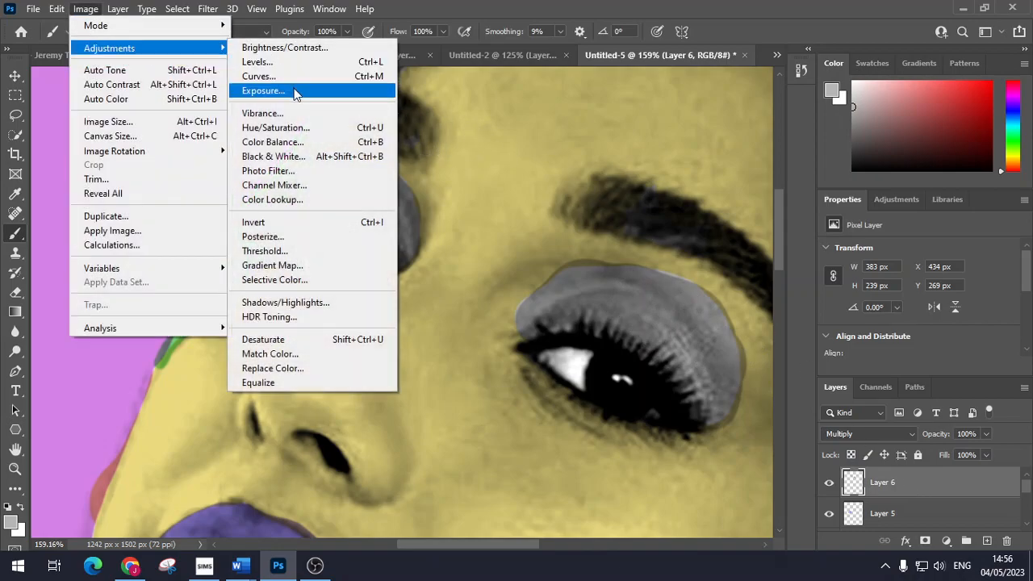
{"action": "left_click", "coordinate": [314, 129]}
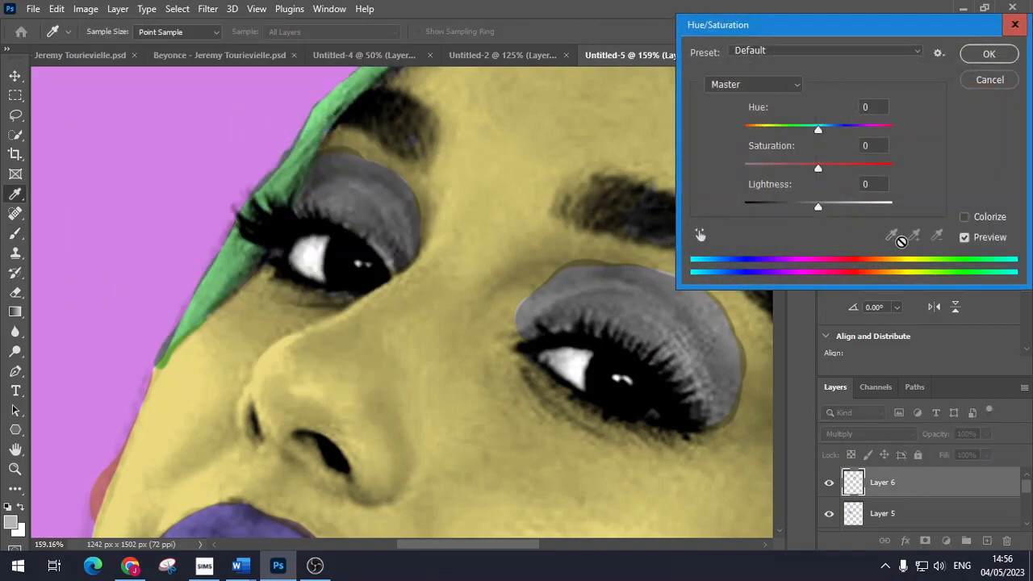
{"action": "left_click", "coordinate": [964, 216]}
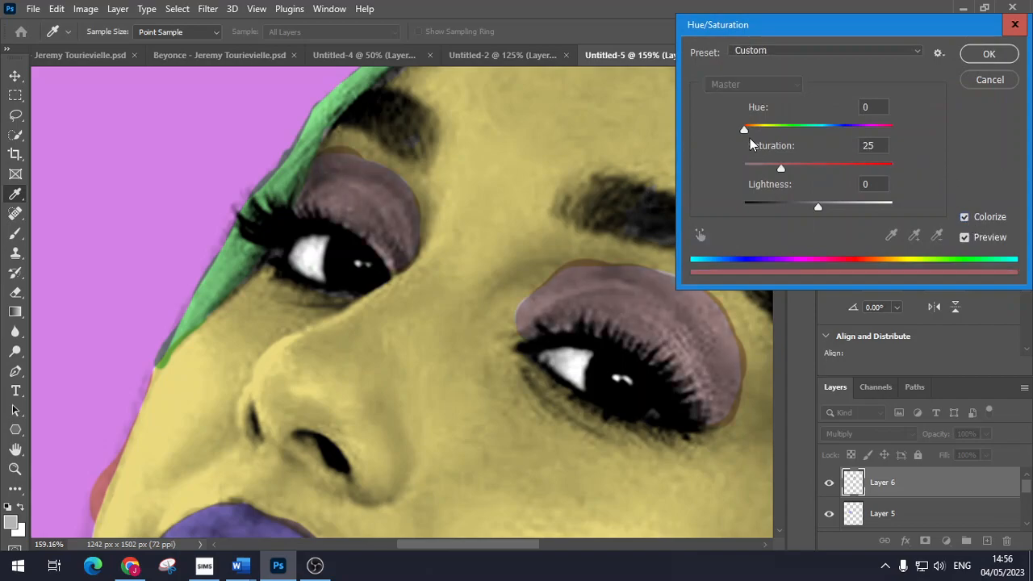
{"action": "left_click_drag", "start_coordinate": [785, 172], "coordinate": [834, 171]}
{"action": "left_click_drag", "start_coordinate": [751, 134], "coordinate": [810, 138]}
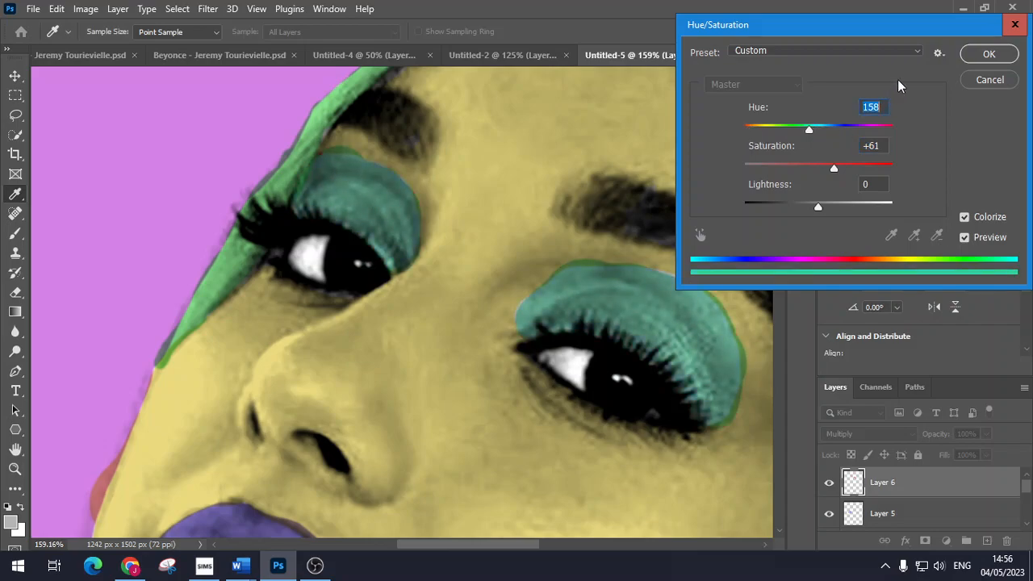
{"action": "left_click", "coordinate": [989, 53]}
Step: Zoom out and start a screen snip of the finished portrait
{"action": "scroll", "coordinate": [565, 299], "scroll_direction": "down", "scroll_amount": 4}
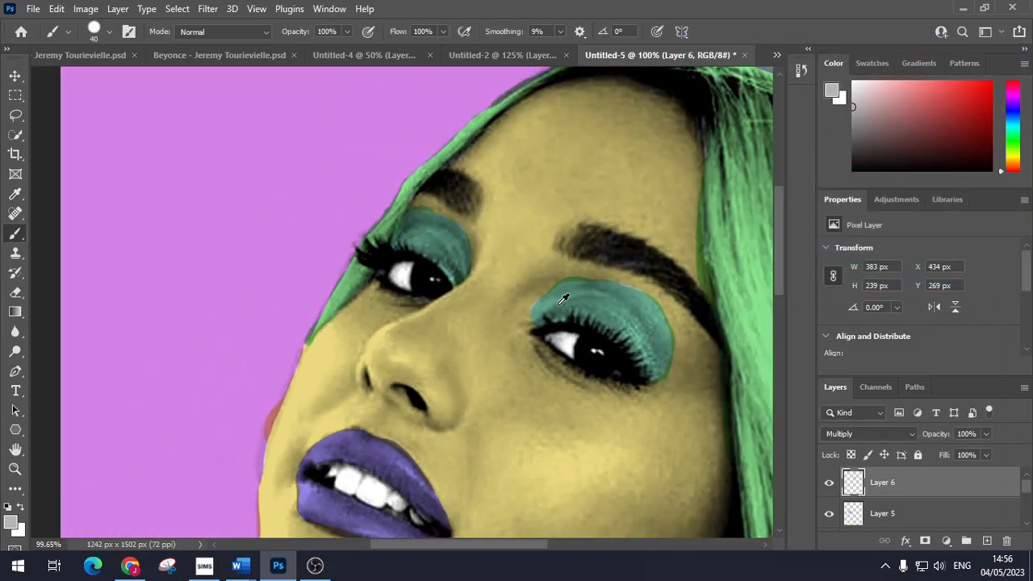
{"action": "scroll", "coordinate": [565, 299], "scroll_direction": "down", "scroll_amount": 2}
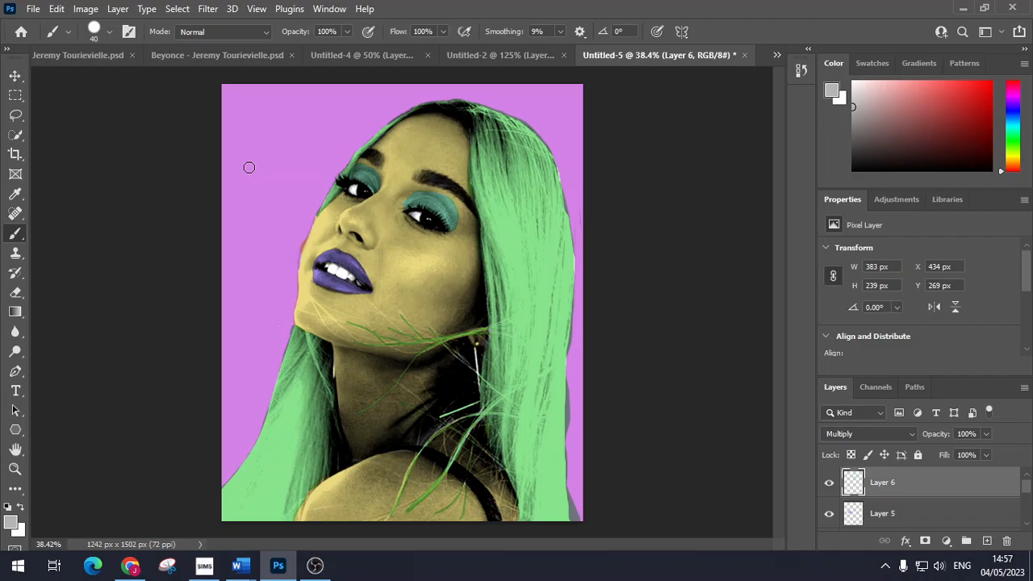
{"action": "key", "text": "super+shift+s"}
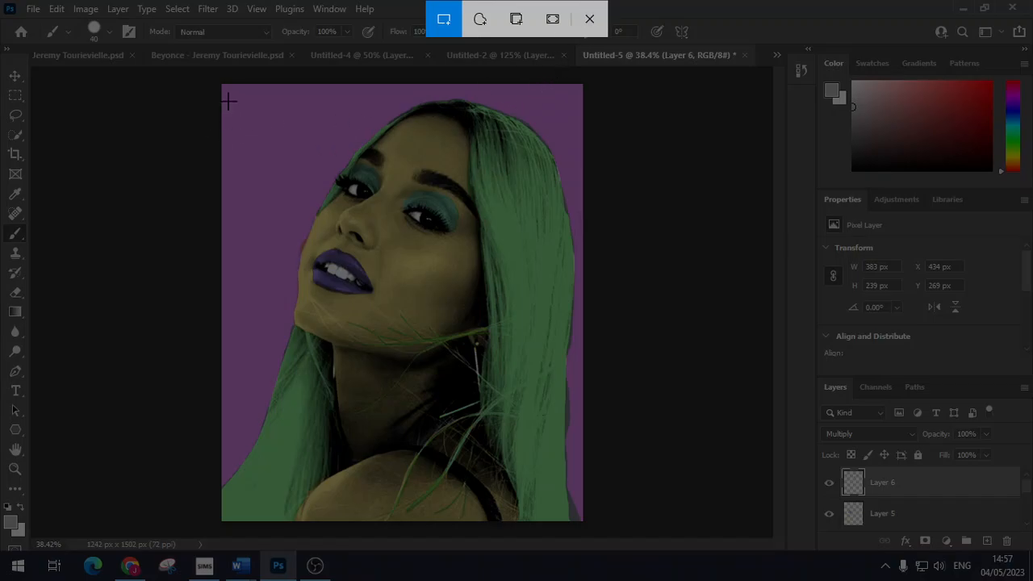
Step: Snip the whole recoloured portrait and start a new Photoshop document sized to it
{"action": "mouse_move", "coordinate": [225, 83]}
{"action": "left_mouse_down"}
{"action": "mouse_move", "coordinate": [408, 242]}
{"action": "mouse_move", "coordinate": [535, 505]}
{"action": "mouse_move", "coordinate": [581, 521]}
{"action": "left_mouse_up"}
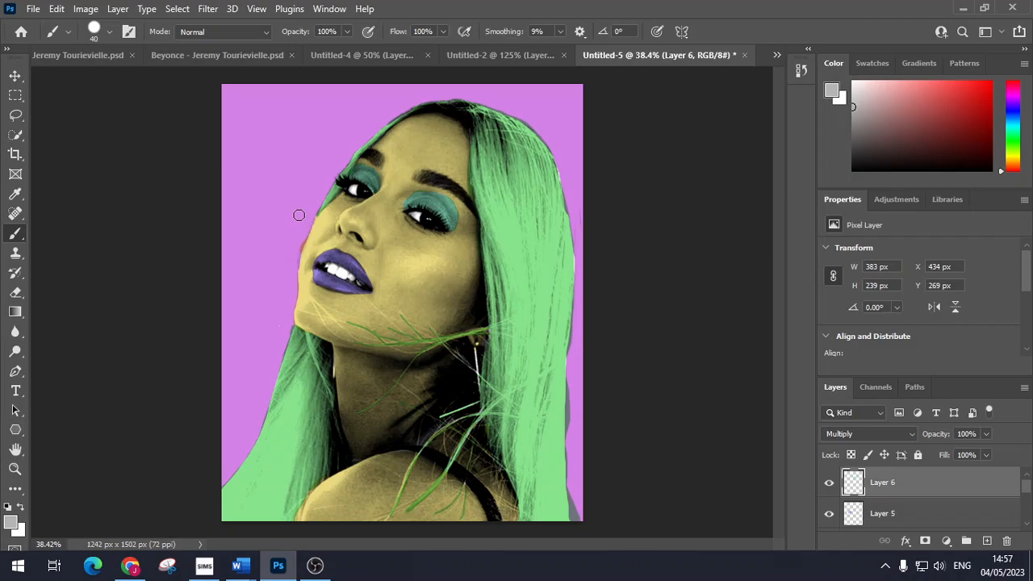
{"action": "key", "text": "ctrl+n"}
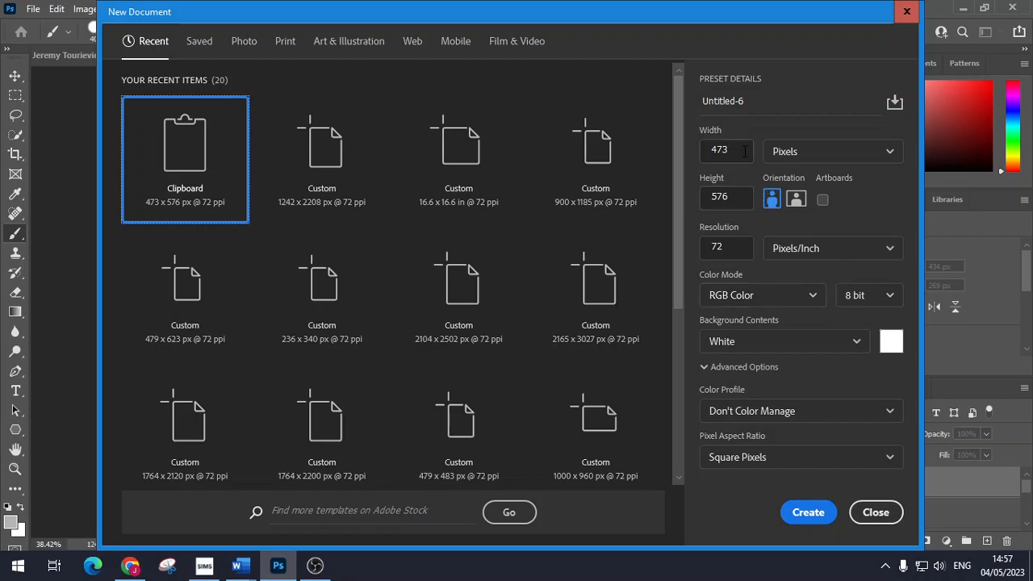
Step: Create a new 13.2 × 16 inch (950 × 1152 px) document at 72 ppi
{"action": "left_click", "coordinate": [861, 154]}
{"action": "left_click", "coordinate": [864, 201]}
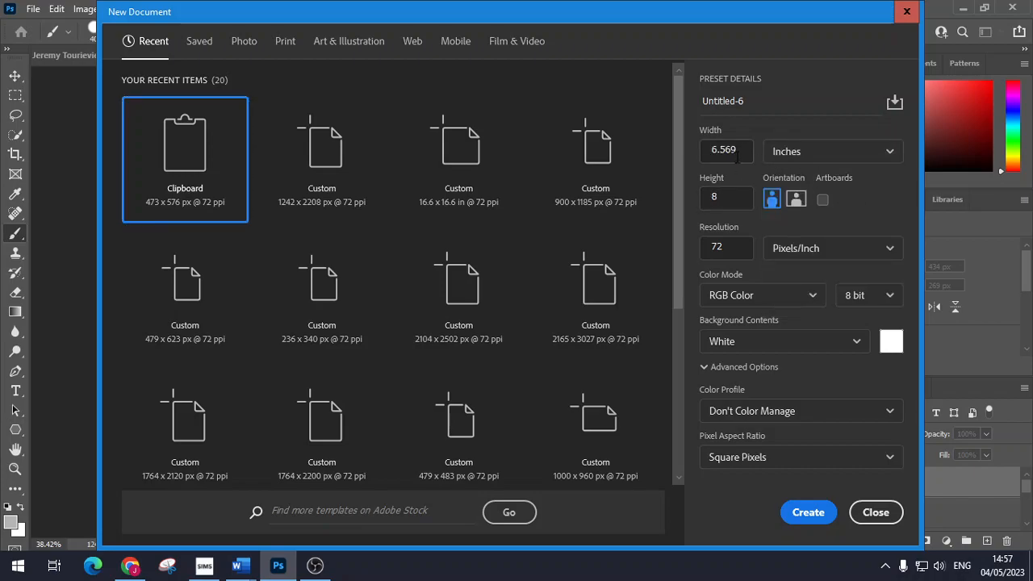
{"action": "left_click", "coordinate": [709, 198]}
{"action": "left_click", "coordinate": [742, 151]}
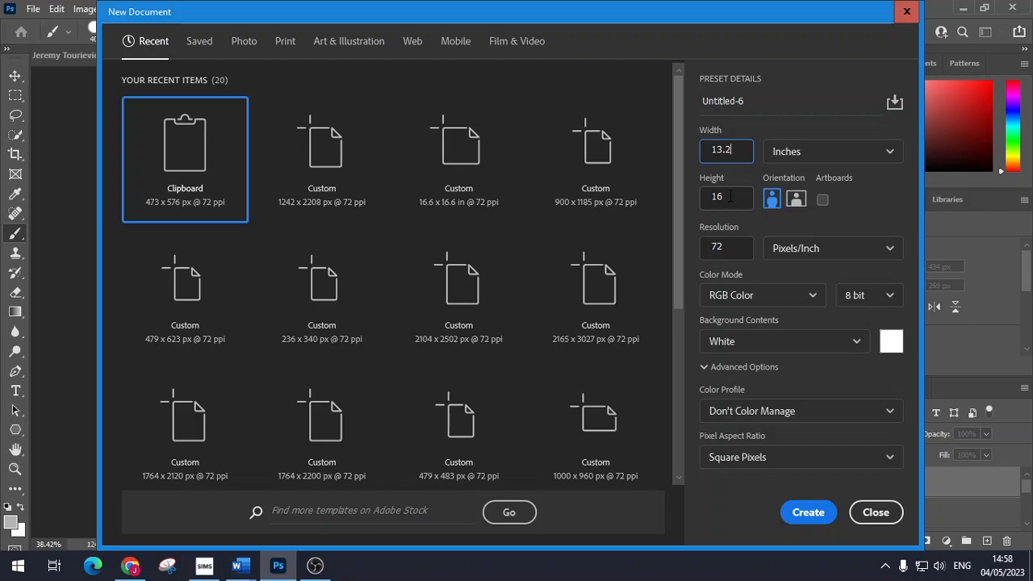
{"action": "key", "text": "Return"}
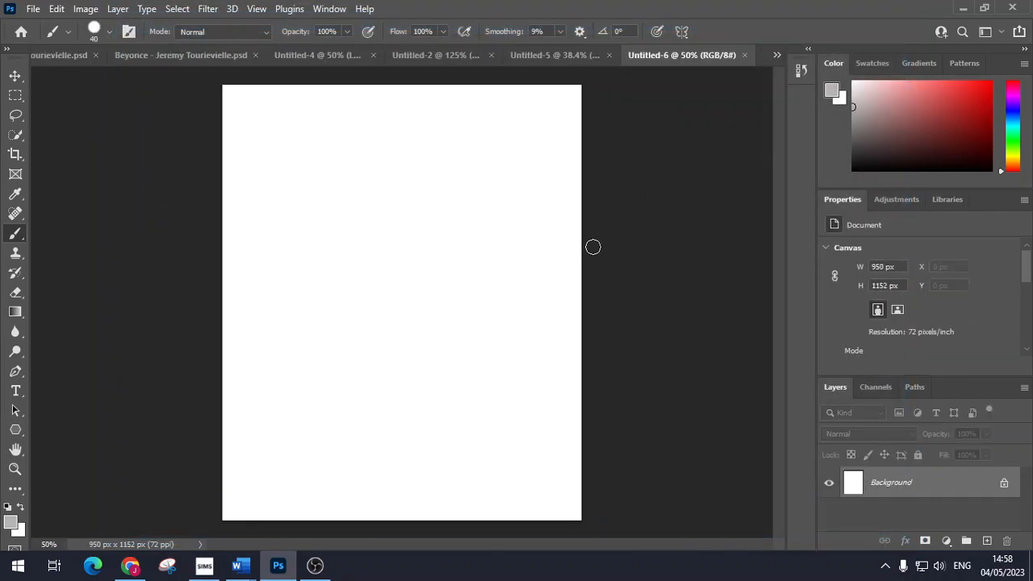
Step: Paste the portrait into the 950 × 1152 Untitled-6 canvas and move it to the top-left corner
{"action": "key", "text": "ctrl+v"}
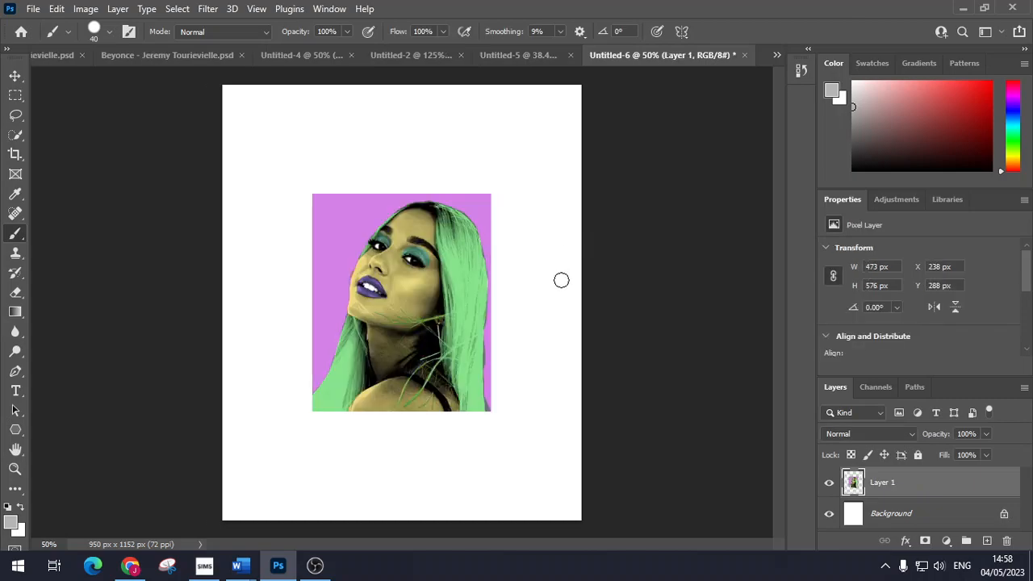
{"action": "key", "text": "ctrl+t"}
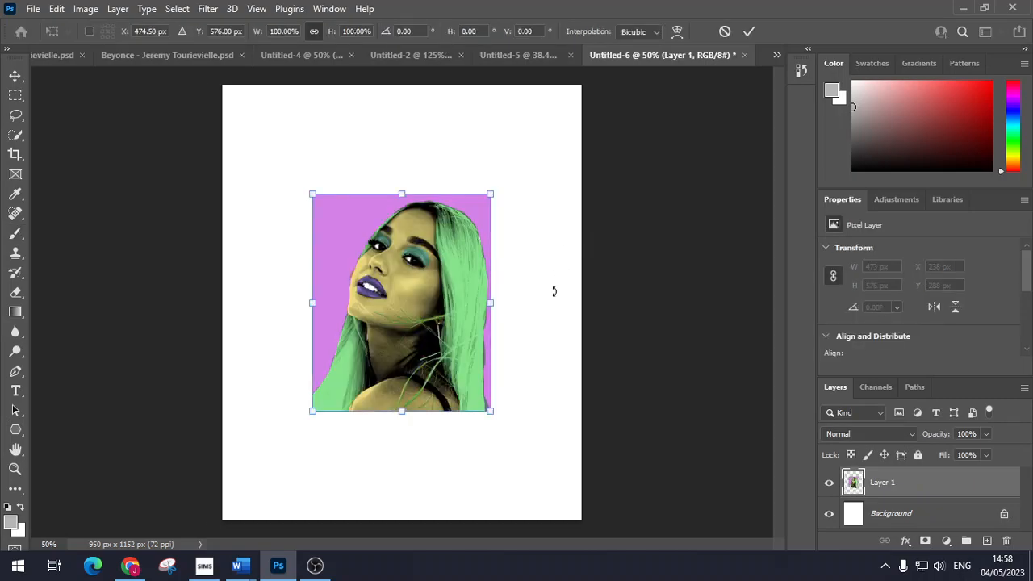
{"action": "left_click_drag", "start_coordinate": [390, 306], "coordinate": [299, 192]}
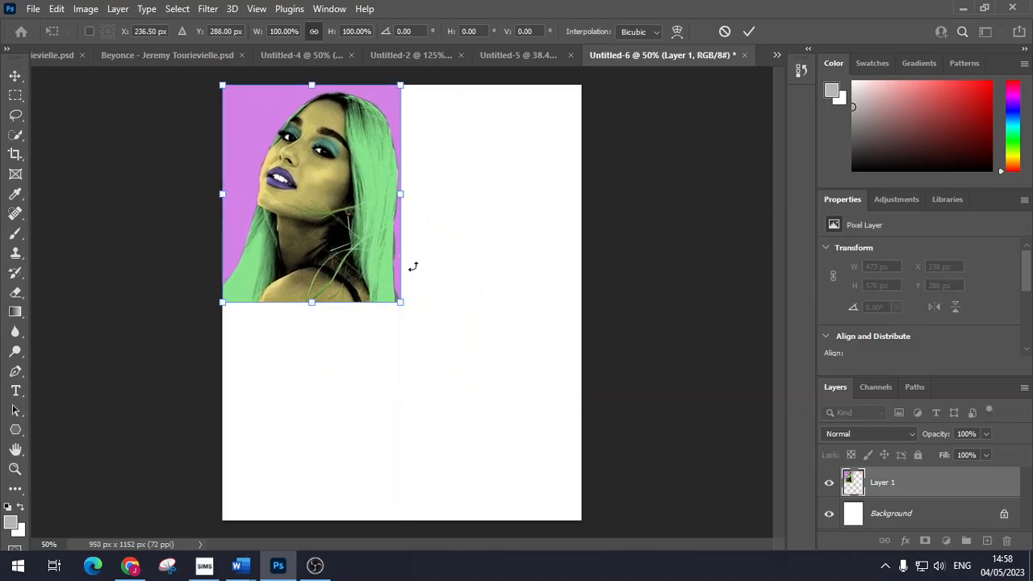
{"action": "key", "text": "Return"}
{"action": "key", "text": "b"}
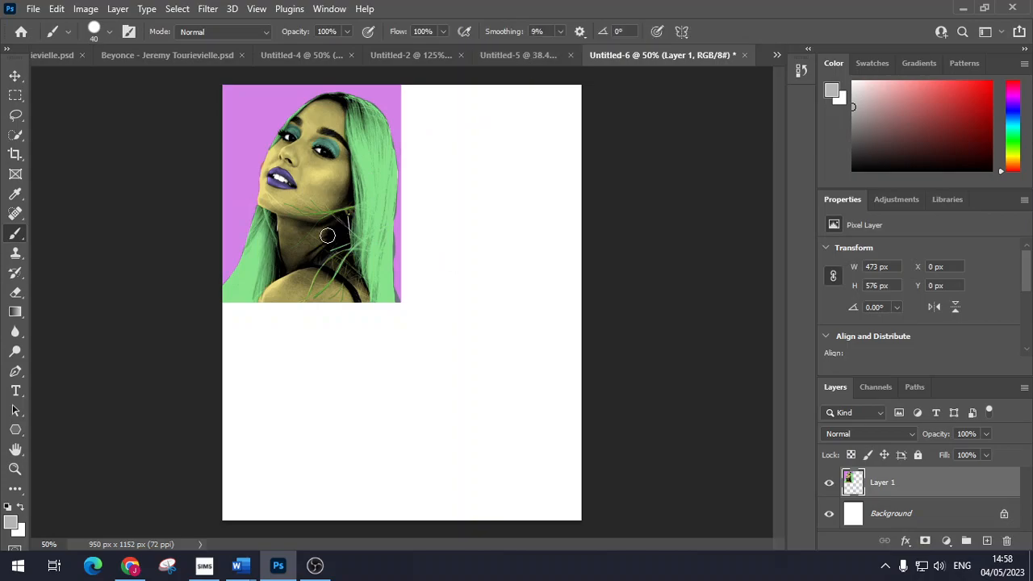
Step: In Untitled-5, shift Layer 2's purple background to mint green with Hue -160, Saturation +29
{"action": "left_click", "coordinate": [485, 55]}
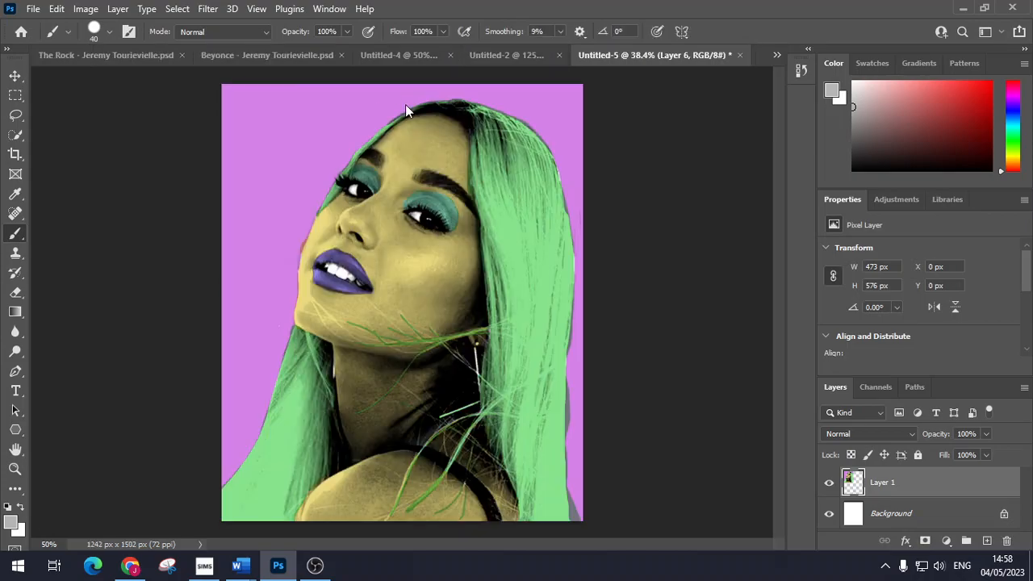
{"action": "scroll", "coordinate": [920, 508], "scroll_direction": "down", "scroll_amount": 3}
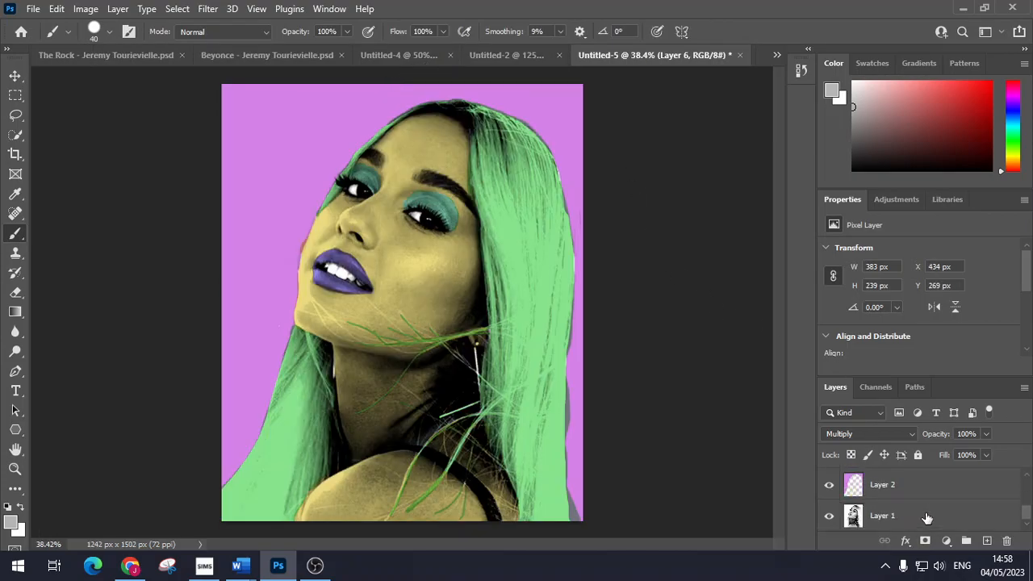
{"action": "left_click", "coordinate": [901, 516]}
{"action": "left_click", "coordinate": [894, 488]}
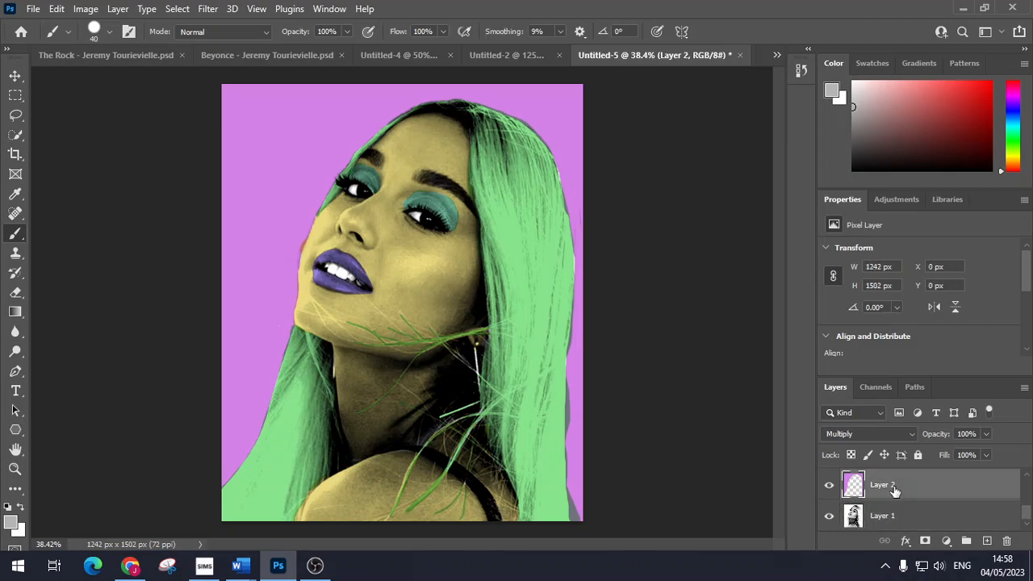
{"action": "left_click", "coordinate": [86, 8]}
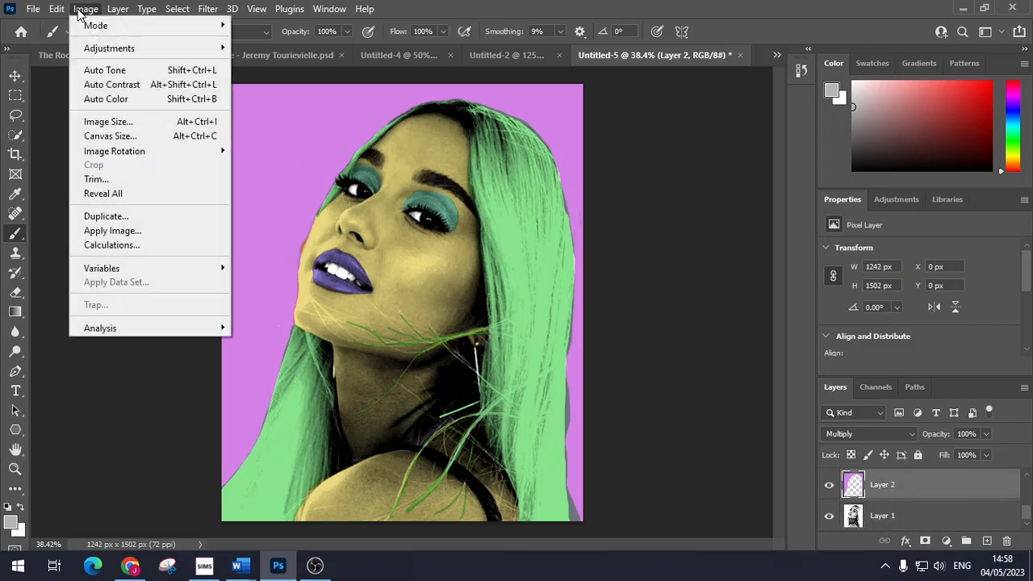
{"action": "mouse_move", "coordinate": [113, 47]}
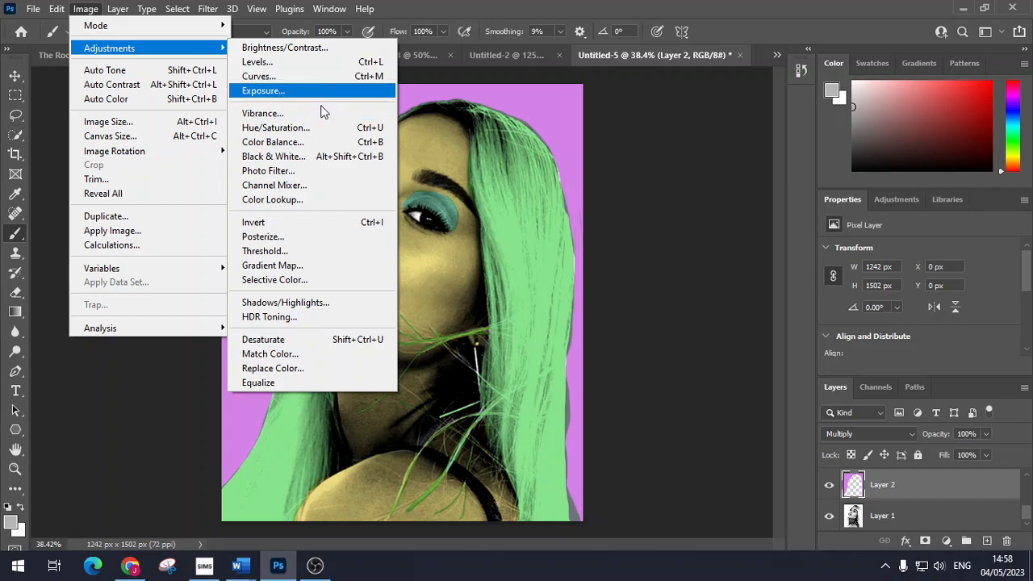
{"action": "left_click", "coordinate": [279, 127]}
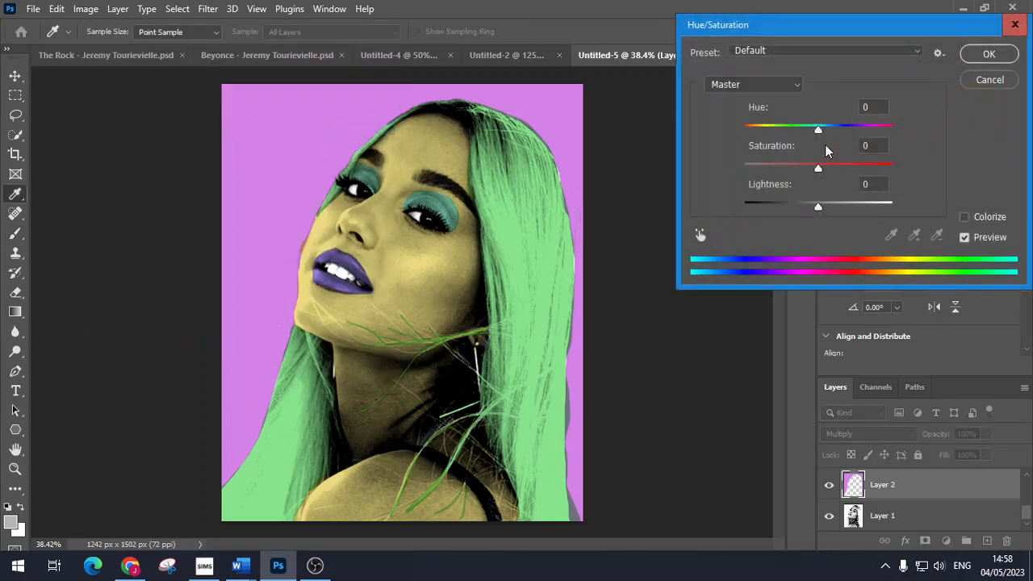
{"action": "left_click_drag", "start_coordinate": [818, 168], "coordinate": [843, 167]}
{"action": "left_click_drag", "start_coordinate": [818, 133], "coordinate": [759, 135]}
{"action": "left_click", "coordinate": [988, 54]}
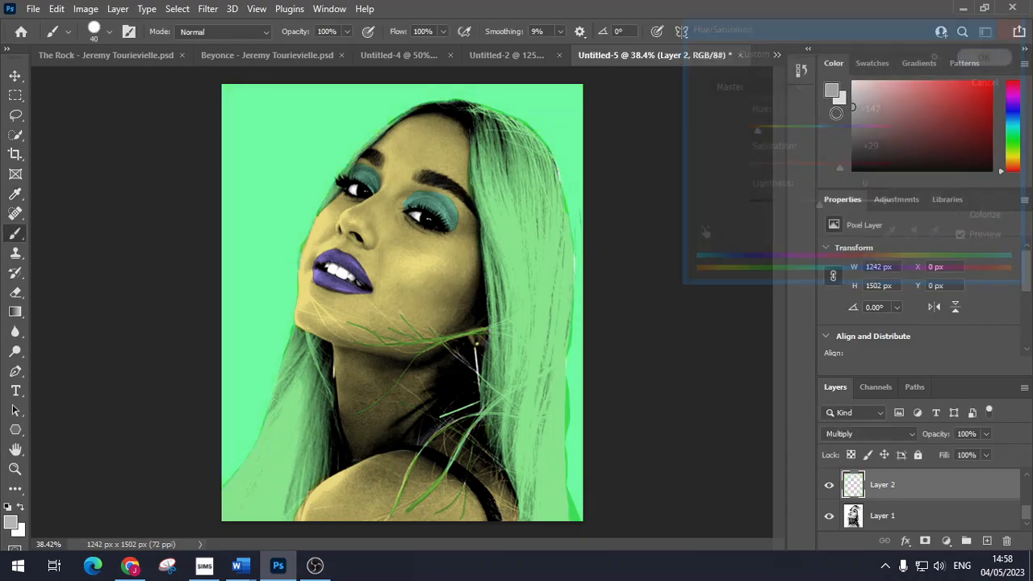
{"action": "scroll", "coordinate": [907, 505], "scroll_direction": "up", "scroll_amount": 1}
{"action": "left_click", "coordinate": [910, 487]}
Step: Recolour the Layer 3 skin to saturated coral-red with Hue -52, Saturation +33
{"action": "left_click", "coordinate": [85, 10]}
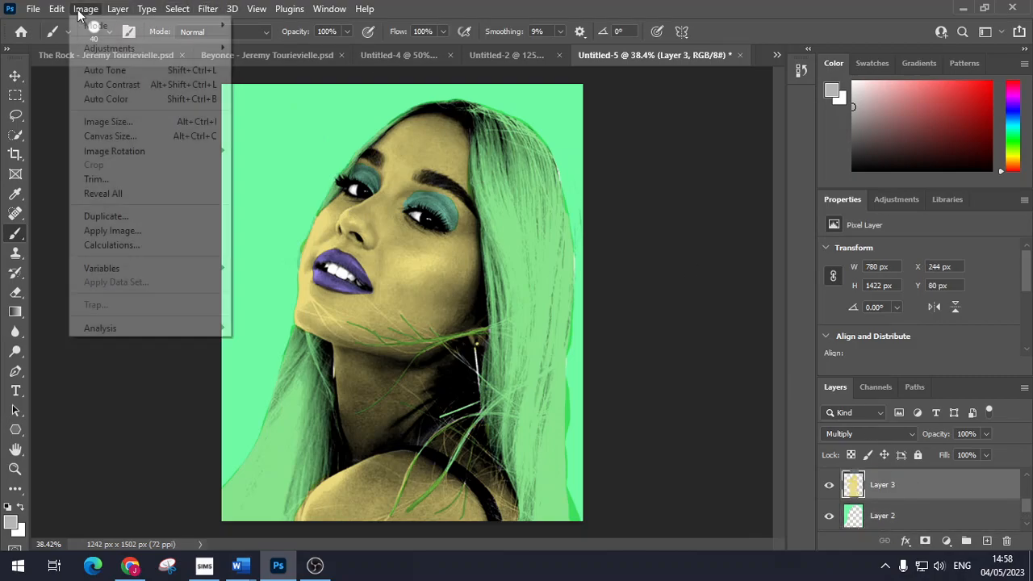
{"action": "mouse_move", "coordinate": [205, 50]}
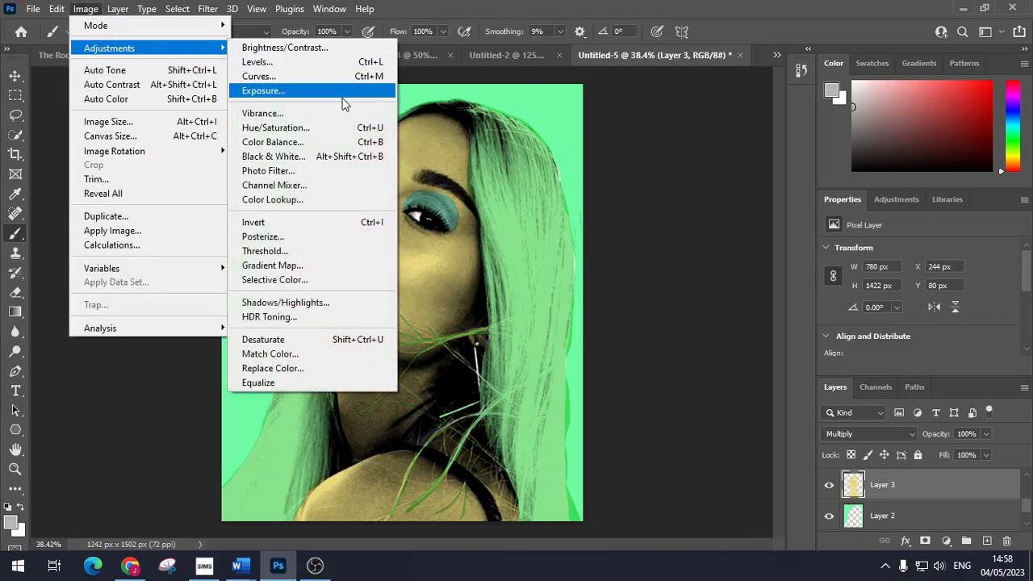
{"action": "left_click", "coordinate": [342, 126]}
{"action": "left_click_drag", "start_coordinate": [814, 170], "coordinate": [784, 132]}
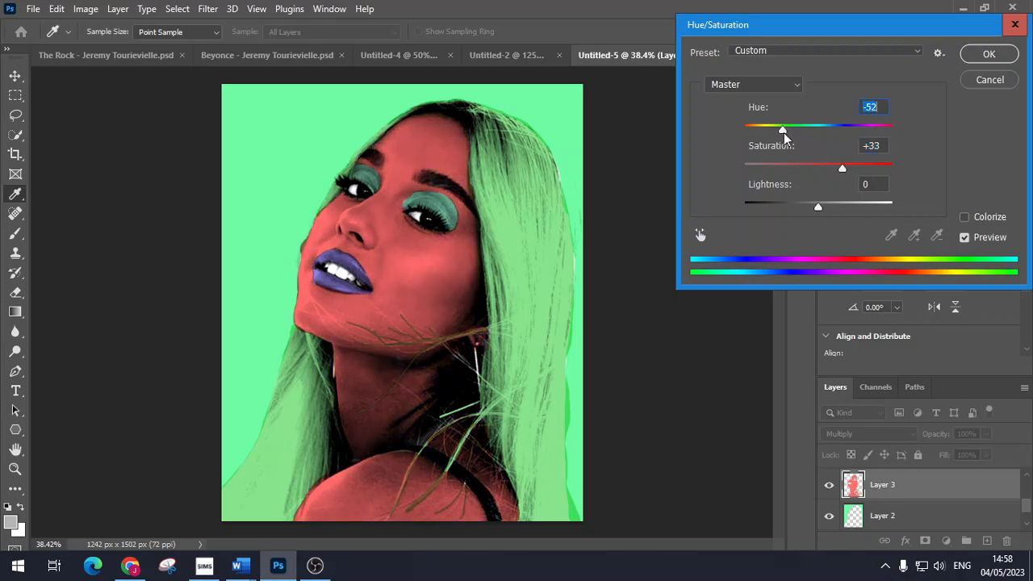
{"action": "left_click", "coordinate": [1001, 59]}
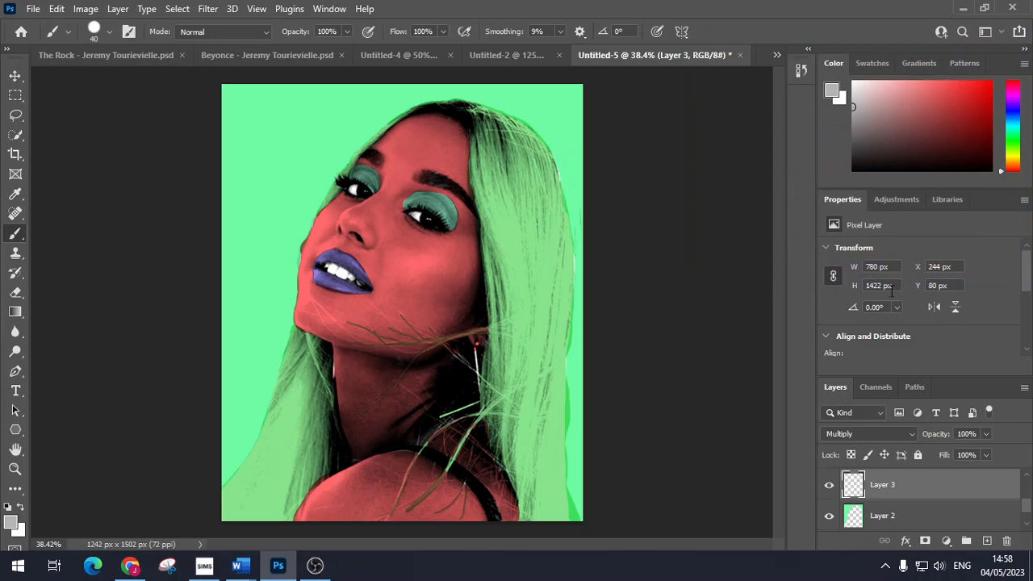
{"action": "scroll", "coordinate": [905, 504], "scroll_direction": "up", "scroll_amount": 1}
Step: Turn the Layer 4 hair sky blue with Hue +85, Saturation +28
{"action": "left_click", "coordinate": [899, 486]}
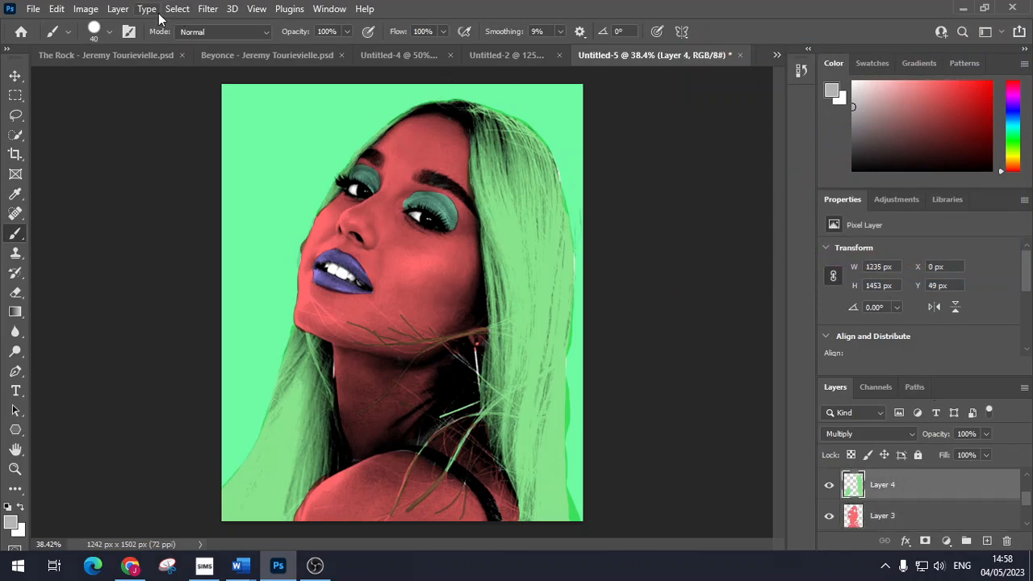
{"action": "left_click", "coordinate": [85, 9]}
{"action": "mouse_move", "coordinate": [184, 55]}
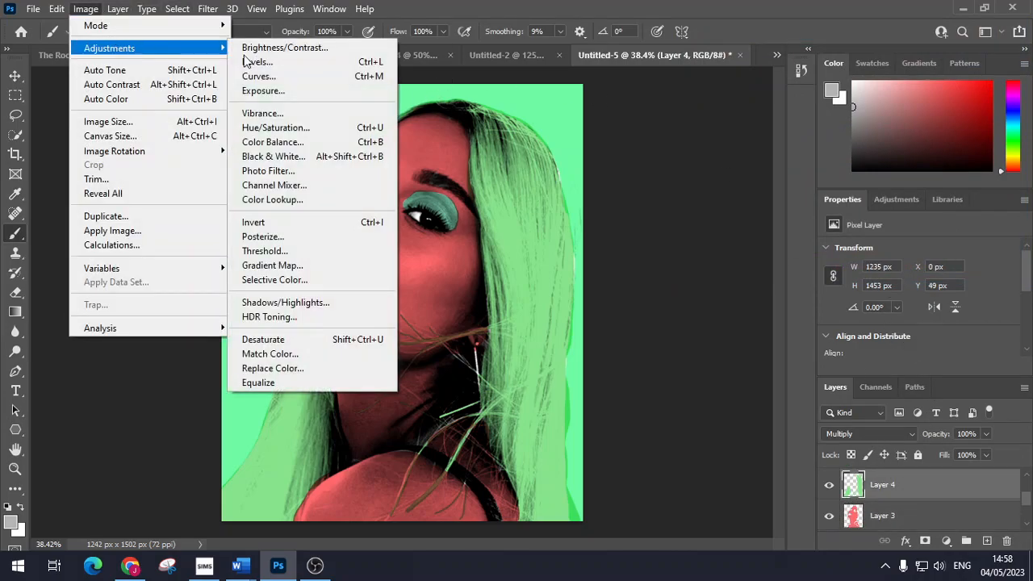
{"action": "left_click", "coordinate": [353, 127]}
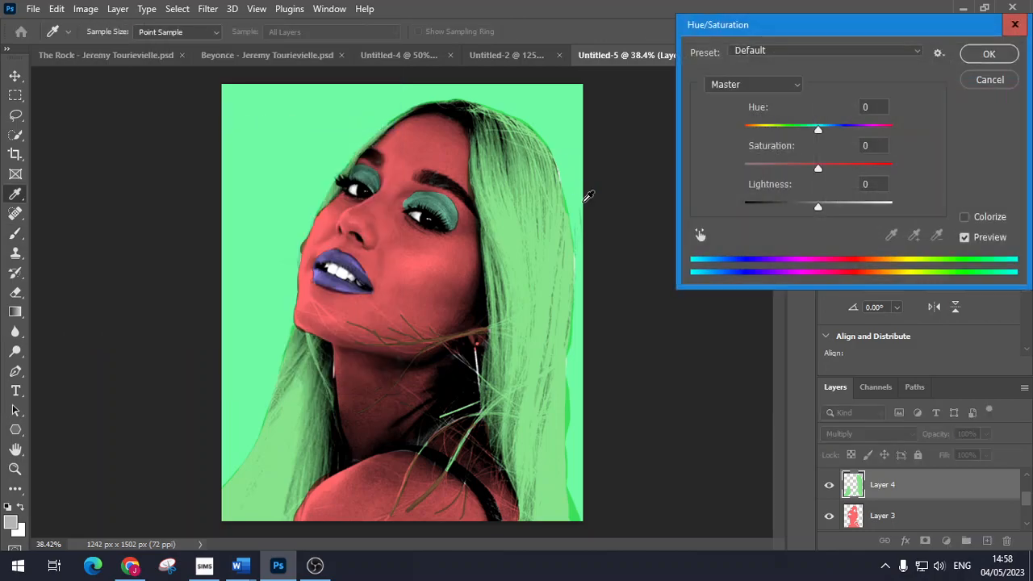
{"action": "left_click_drag", "start_coordinate": [821, 165], "coordinate": [839, 165]}
{"action": "left_click_drag", "start_coordinate": [821, 130], "coordinate": [871, 143]}
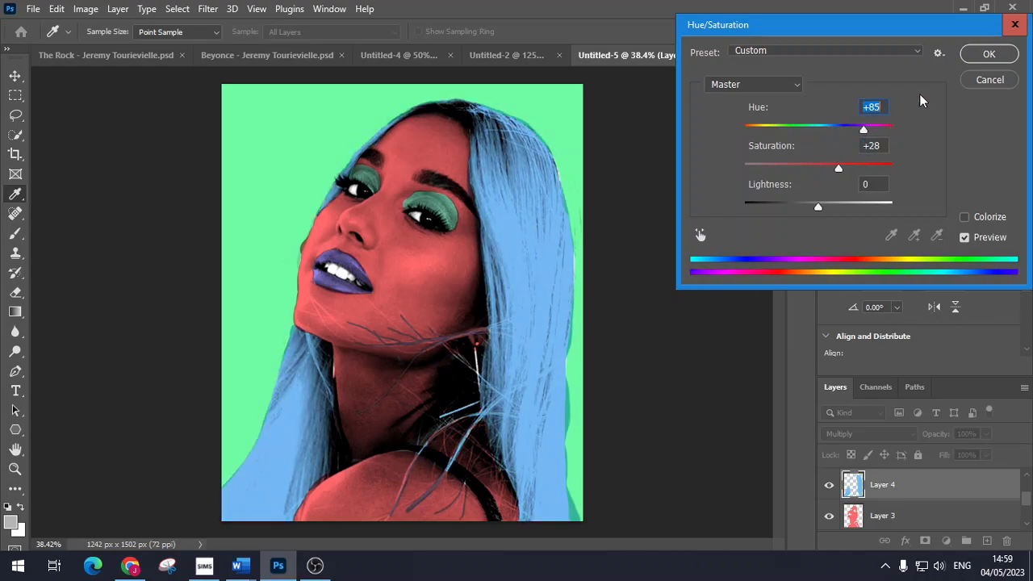
{"action": "left_click", "coordinate": [988, 56]}
{"action": "key", "text": "ctrl+shift+alt+n"}
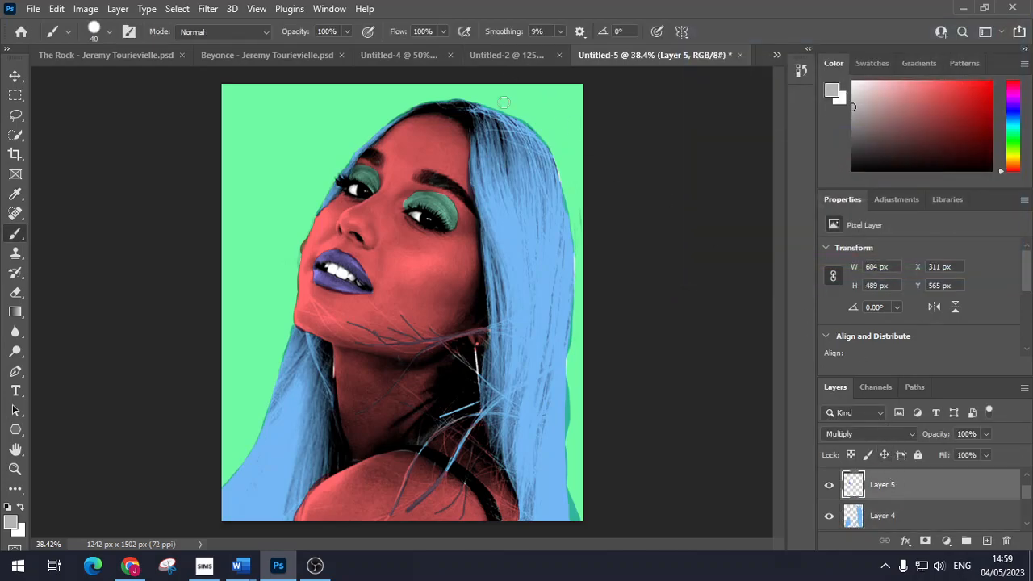
Step: Boost the Layer 5 lips' Hue/Saturation to Saturation +40 for a vivid violet
{"action": "left_click", "coordinate": [86, 9]}
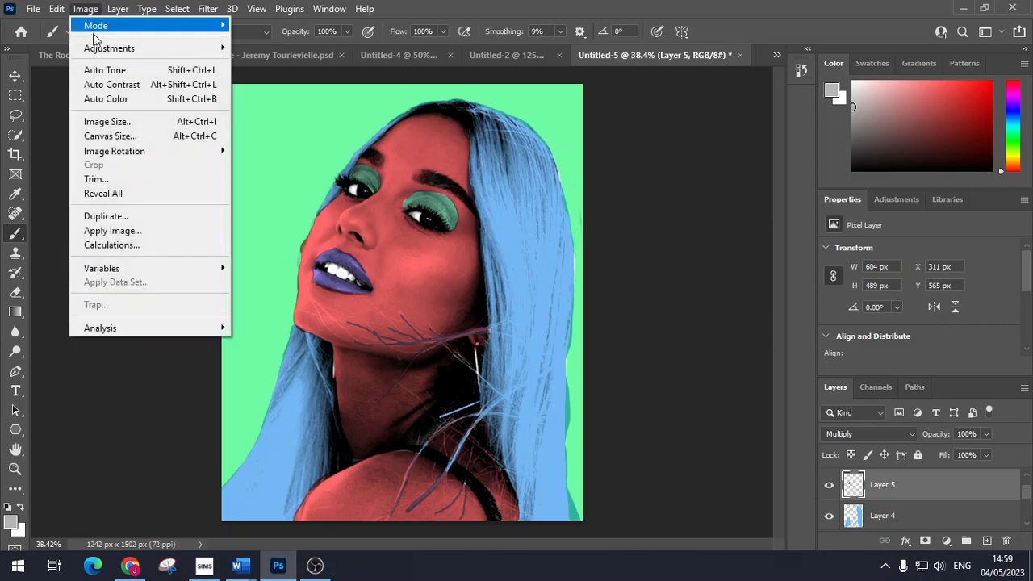
{"action": "mouse_move", "coordinate": [118, 54]}
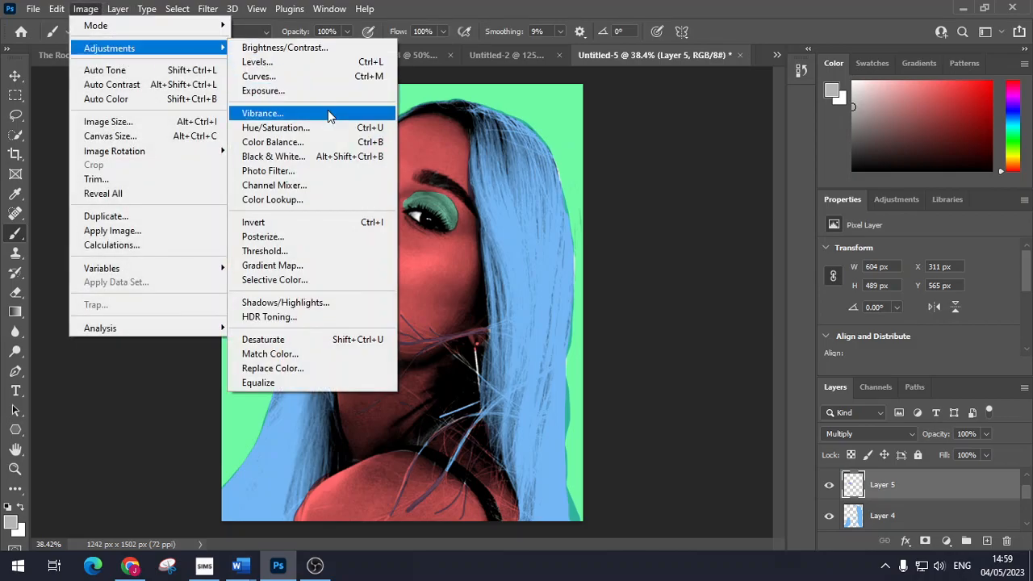
{"action": "left_click", "coordinate": [322, 127]}
{"action": "left_click_drag", "start_coordinate": [818, 170], "coordinate": [841, 173]}
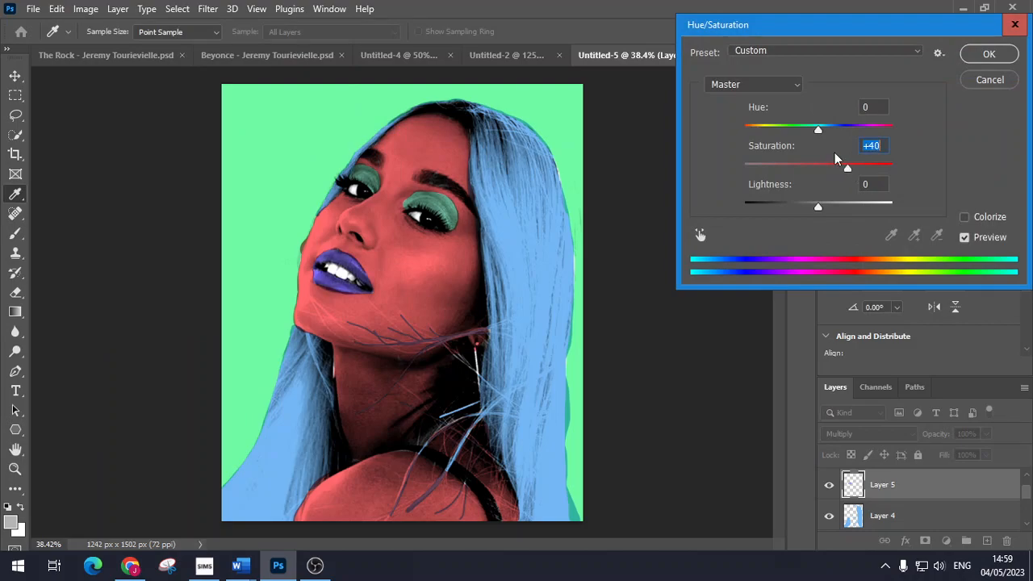
{"action": "mouse_move", "coordinate": [818, 132]}
{"action": "left_mouse_down"}
{"action": "mouse_move", "coordinate": [772, 134]}
{"action": "mouse_move", "coordinate": [822, 139]}
{"action": "left_mouse_up"}
{"action": "left_click", "coordinate": [988, 53]}
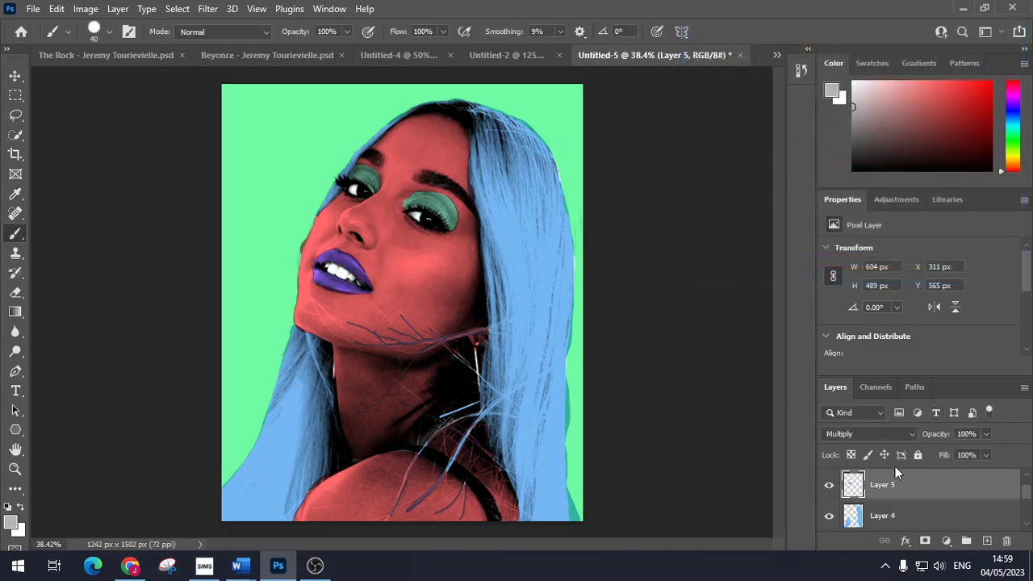
Step: Recolour the Layer 6 eyeshadow lime green with Hue -82, Saturation +32
{"action": "key", "text": "ctrl+shift+alt+n"}
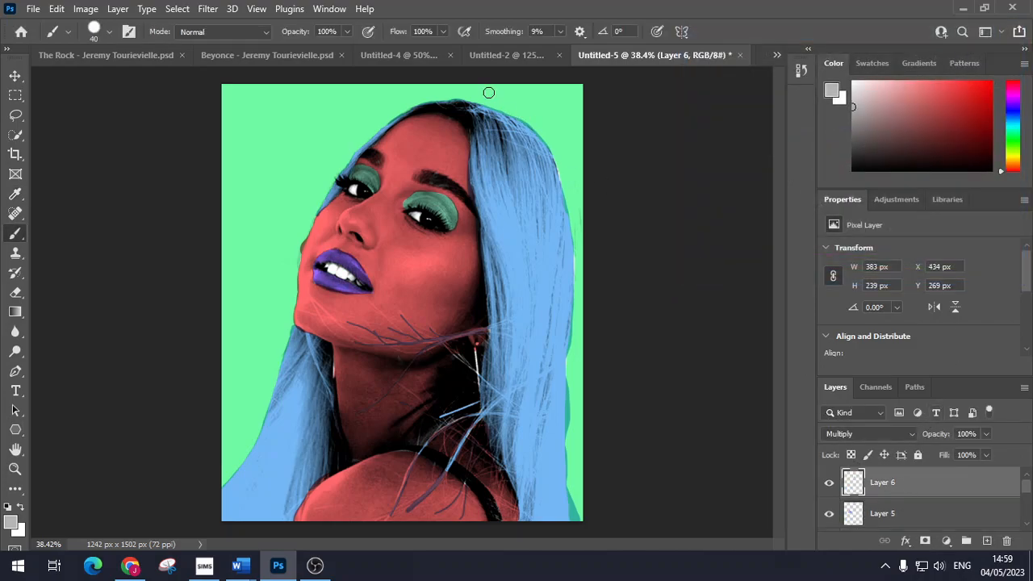
{"action": "left_click", "coordinate": [86, 9]}
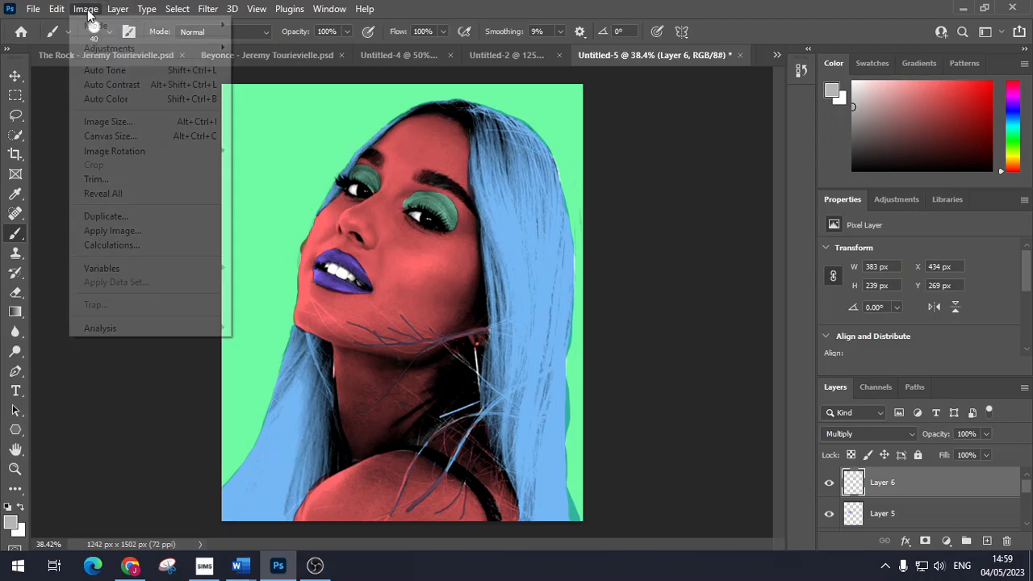
{"action": "mouse_move", "coordinate": [134, 53]}
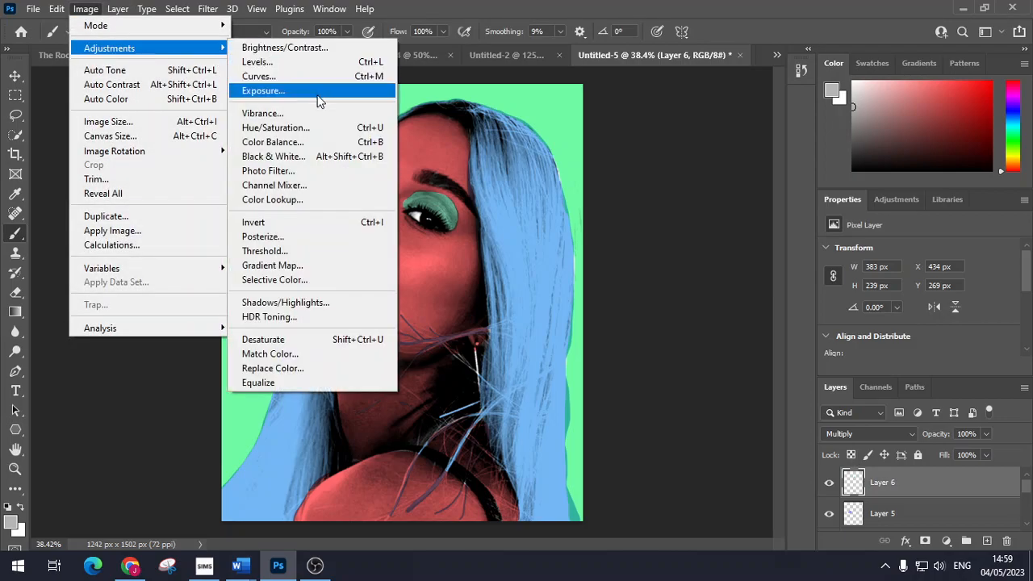
{"action": "left_click", "coordinate": [312, 127]}
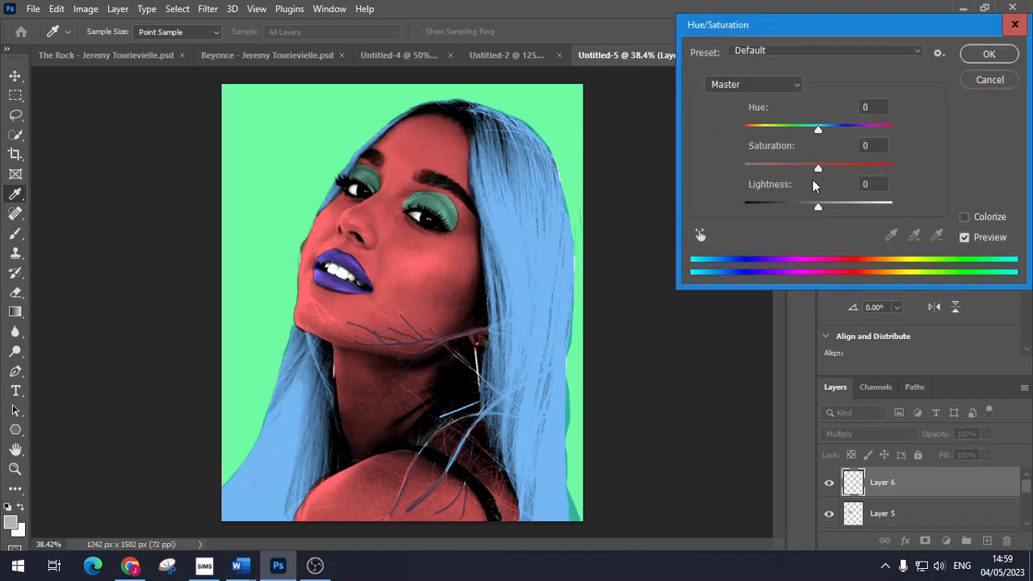
{"action": "left_click_drag", "start_coordinate": [821, 170], "coordinate": [841, 170]}
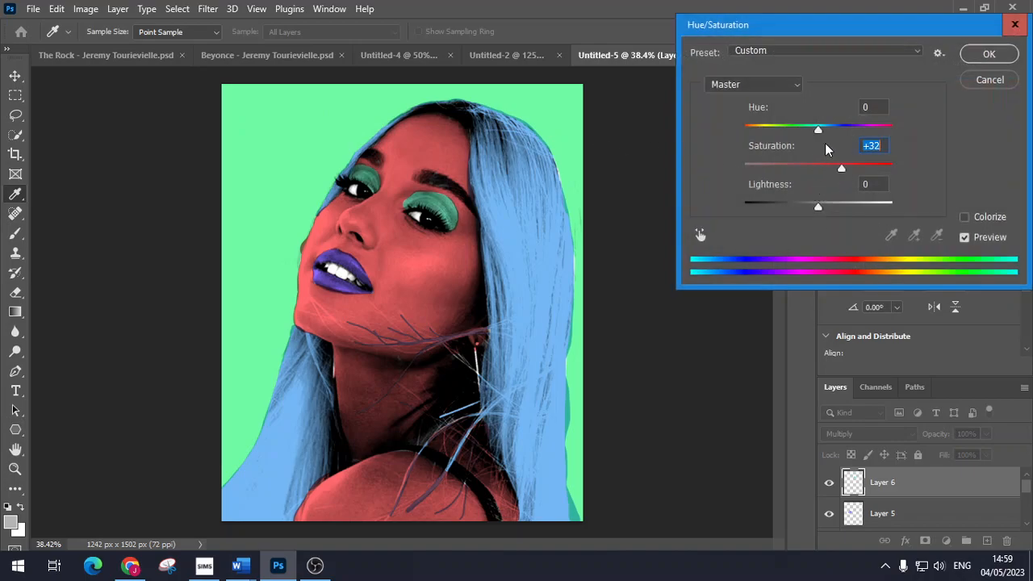
{"action": "left_click_drag", "start_coordinate": [818, 129], "coordinate": [773, 143]}
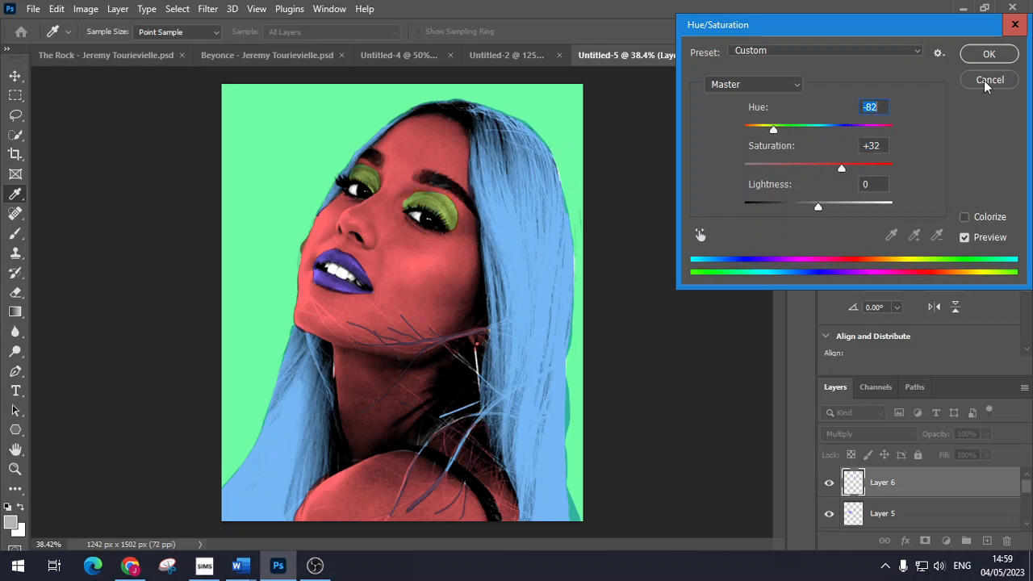
{"action": "left_click", "coordinate": [987, 55]}
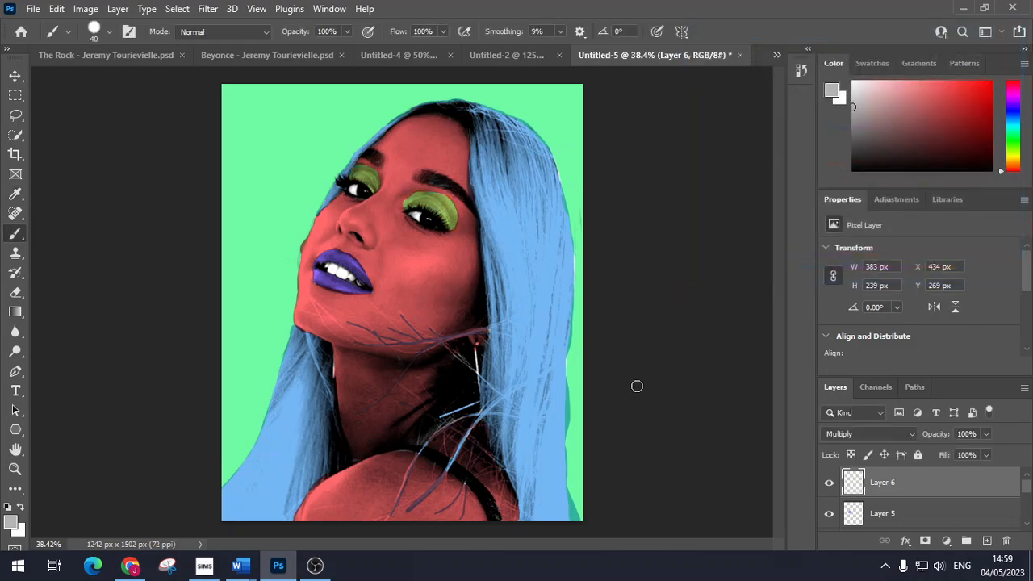
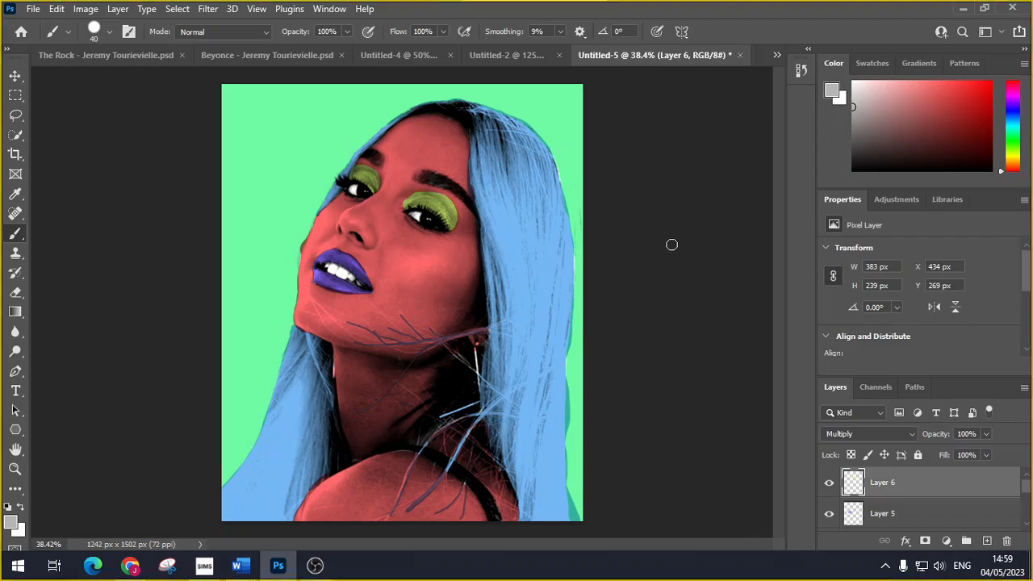
Step: Snip the whole green-background, blue-haired Untitled-5 portrait to the clipboard
{"action": "key", "text": "super+shift+s"}
{"action": "left_click_drag", "start_coordinate": [222, 84], "coordinate": [582, 522]}
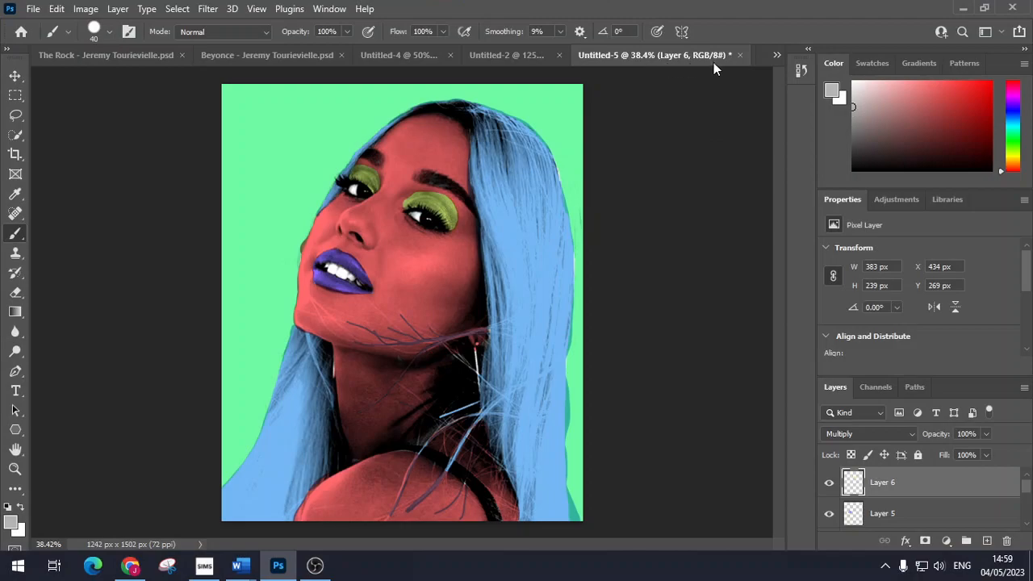
Step: Paste the snipped portrait into Untitled-6 and move it into the top-right quarter
{"action": "left_click", "coordinate": [773, 56]}
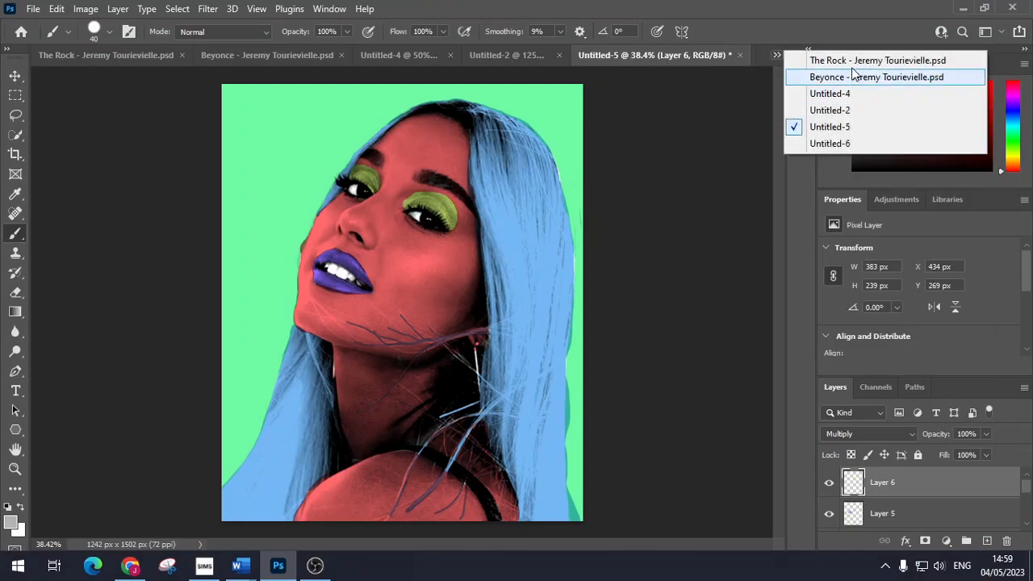
{"action": "left_click", "coordinate": [817, 145]}
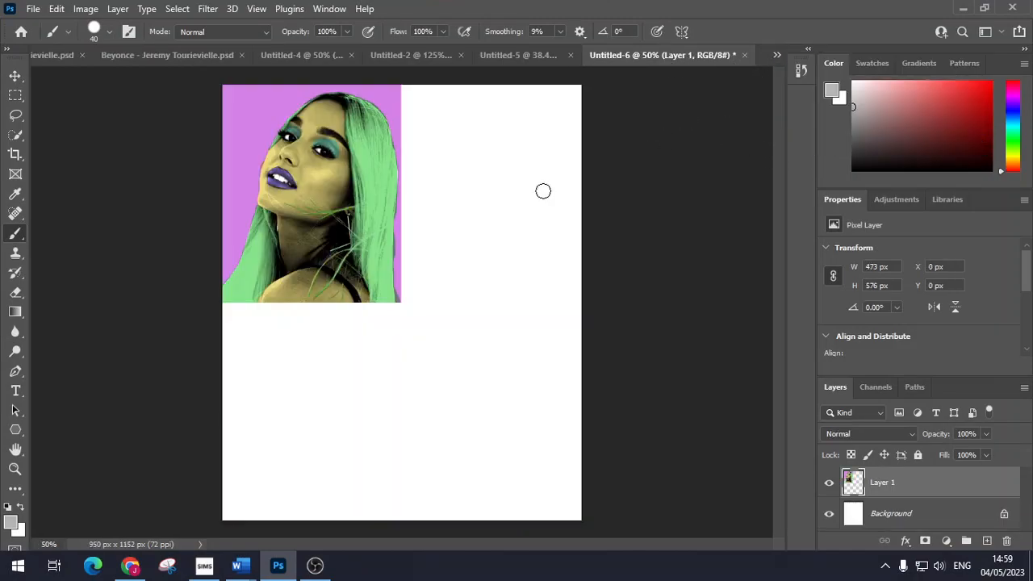
{"action": "key", "text": "ctrl+v"}
{"action": "key", "text": "ctrl+t"}
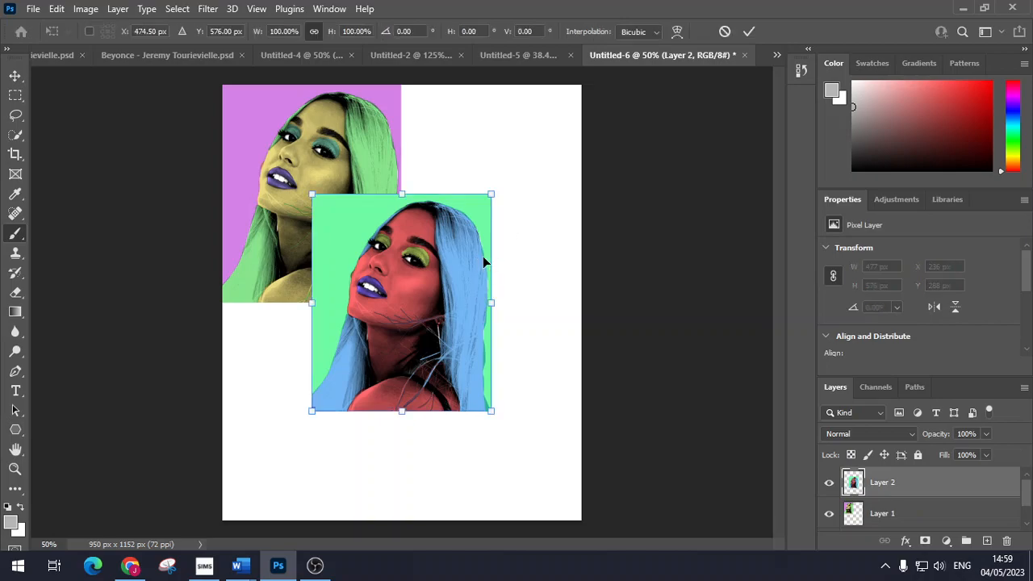
{"action": "left_click_drag", "start_coordinate": [436, 284], "coordinate": [525, 175]}
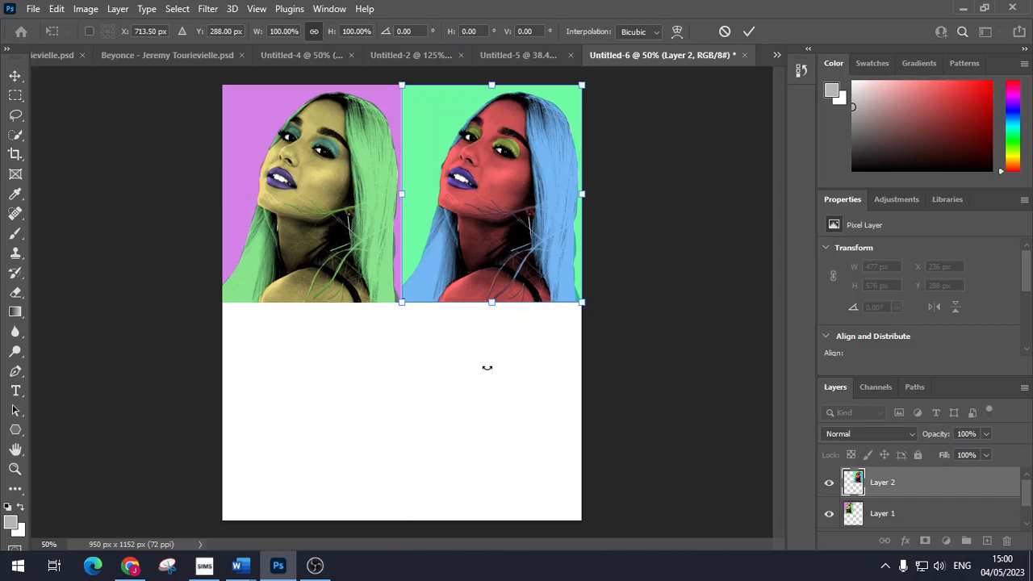
{"action": "key", "text": "Return"}
{"action": "key", "text": "b"}
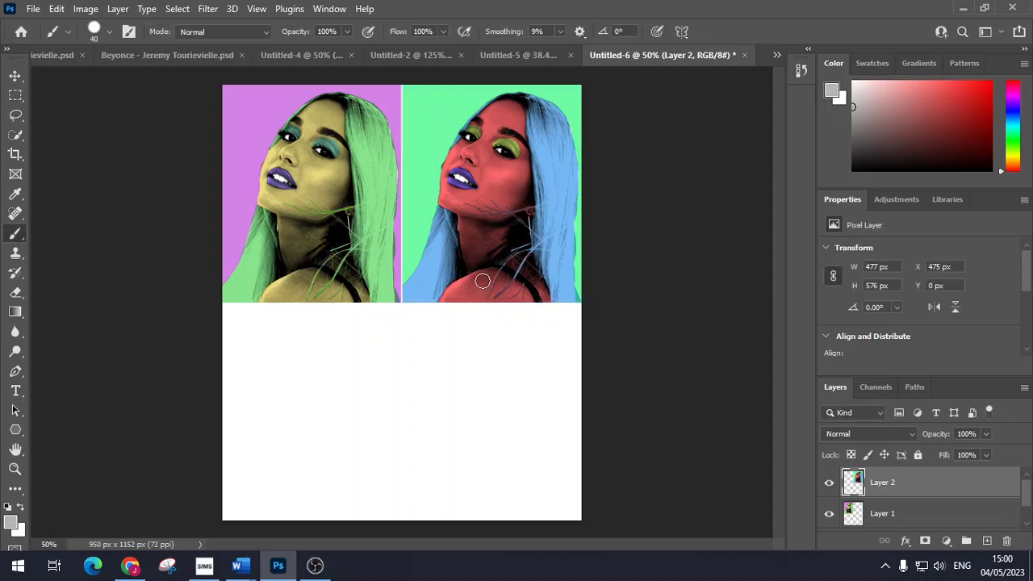
Step: Nudge the green-background portrait slightly left to sit beside the purple one
{"action": "key", "text": "ctrl+t"}
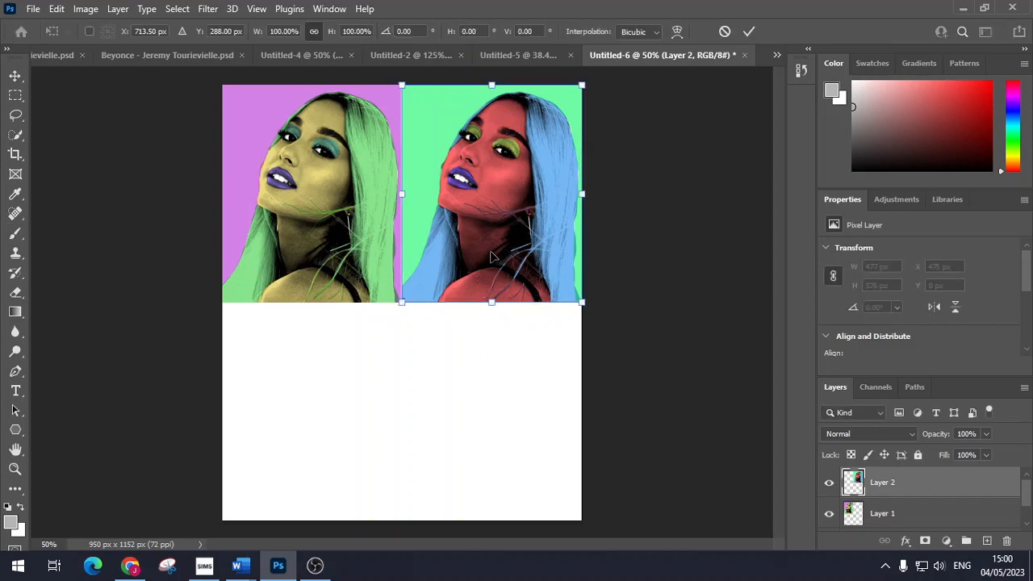
{"action": "key", "text": "Left"}
{"action": "key", "text": "Left"}
{"action": "key", "text": "Return"}
{"action": "key", "text": "b"}
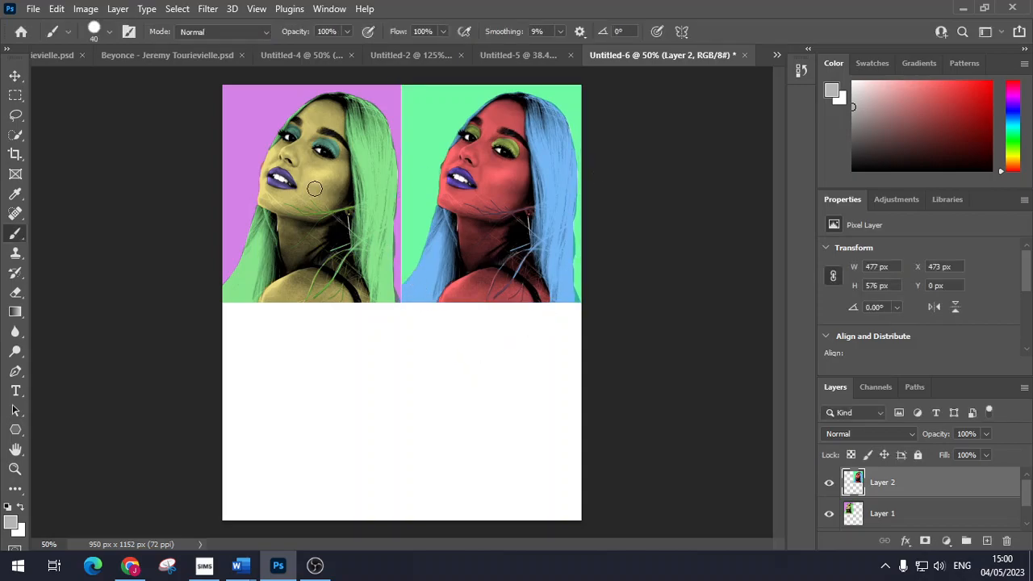
Step: In Untitled-5, turn the Layer 2 background salmon with Hue -137, Saturation +24
{"action": "left_click", "coordinate": [507, 61]}
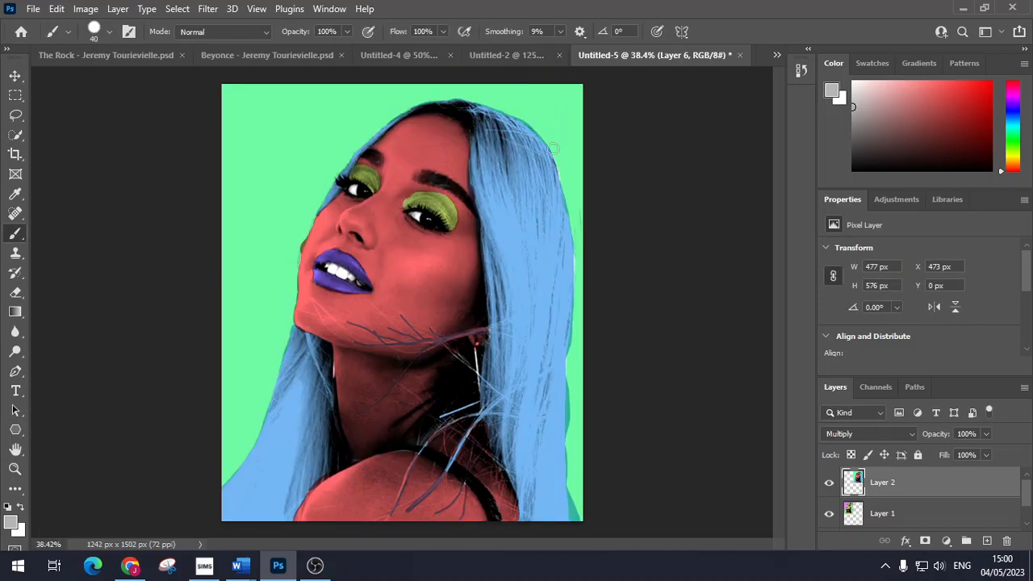
{"action": "left_click", "coordinate": [902, 487]}
{"action": "left_click", "coordinate": [86, 11]}
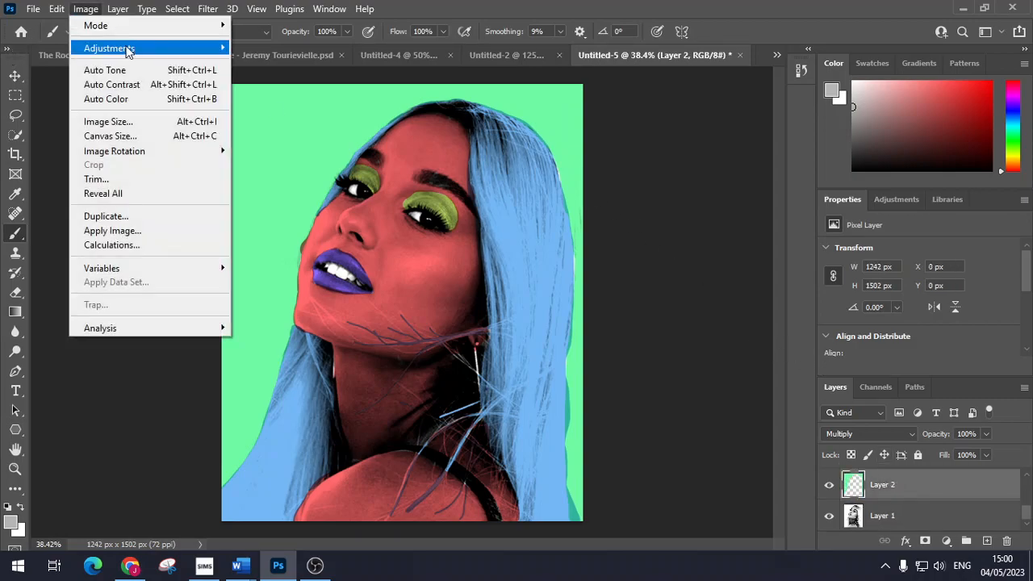
{"action": "mouse_move", "coordinate": [132, 49]}
{"action": "left_click", "coordinate": [347, 129]}
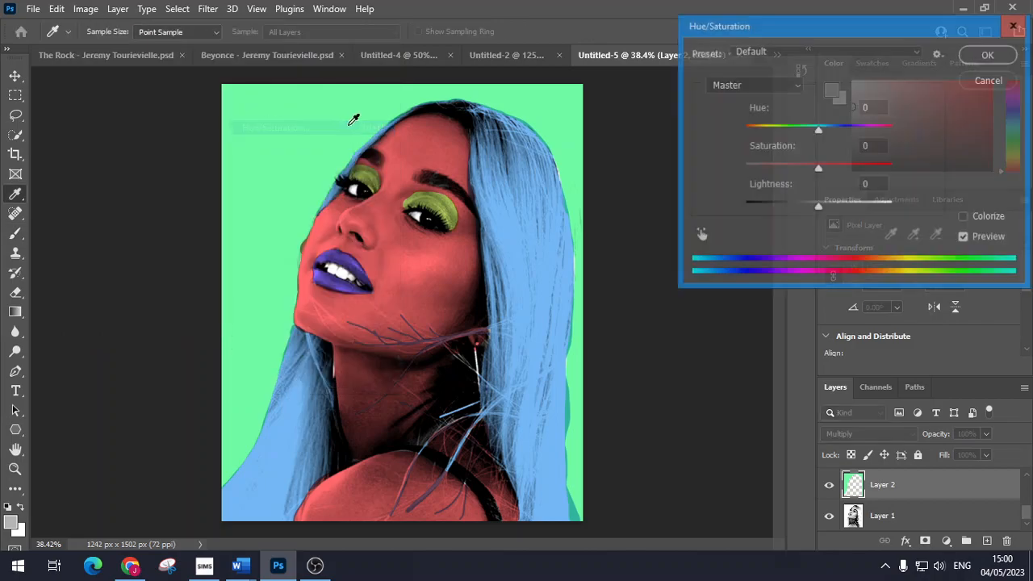
{"action": "left_click_drag", "start_coordinate": [819, 168], "coordinate": [835, 172]}
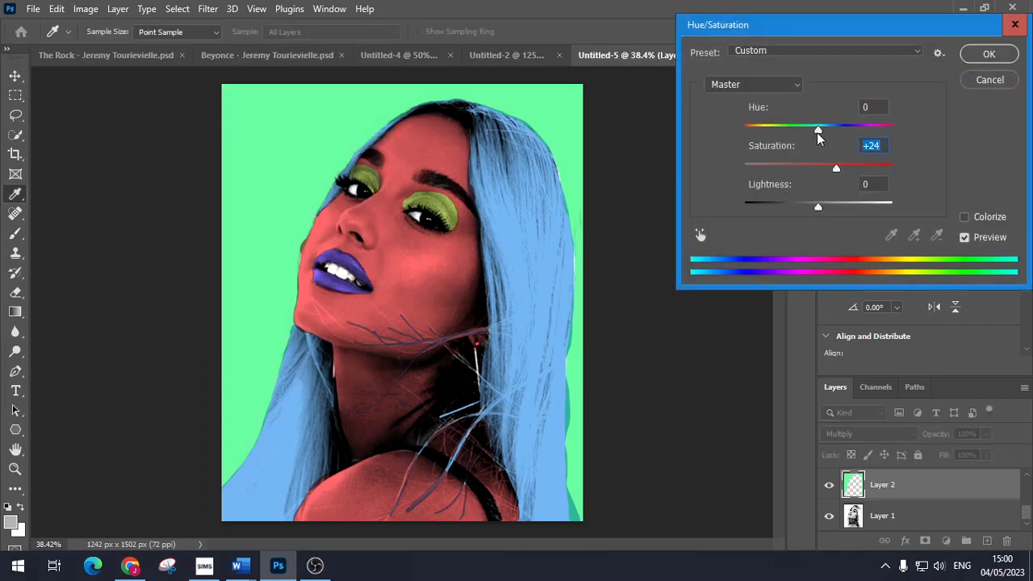
{"action": "left_click_drag", "start_coordinate": [829, 132], "coordinate": [761, 140]}
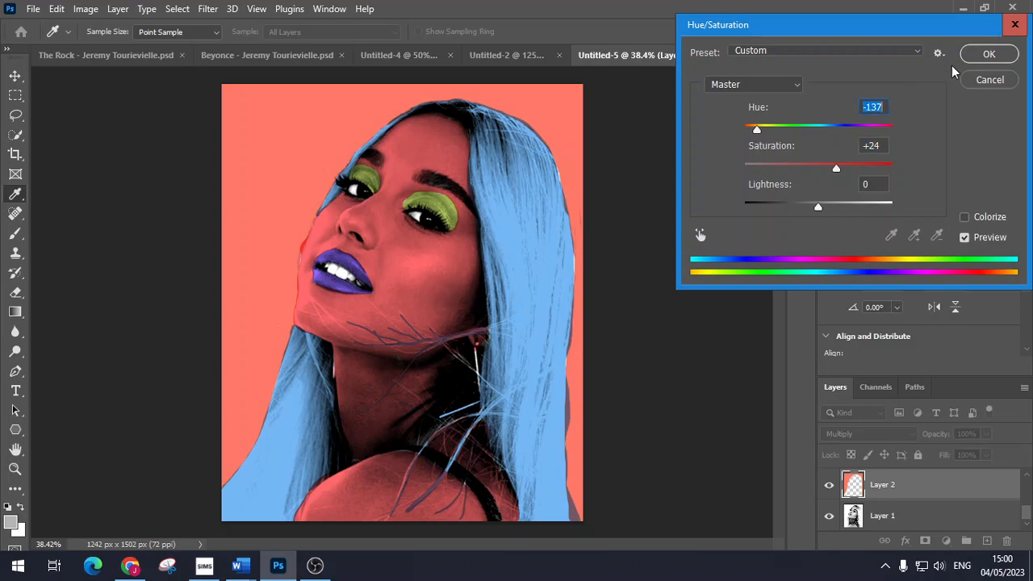
{"action": "left_click", "coordinate": [986, 54]}
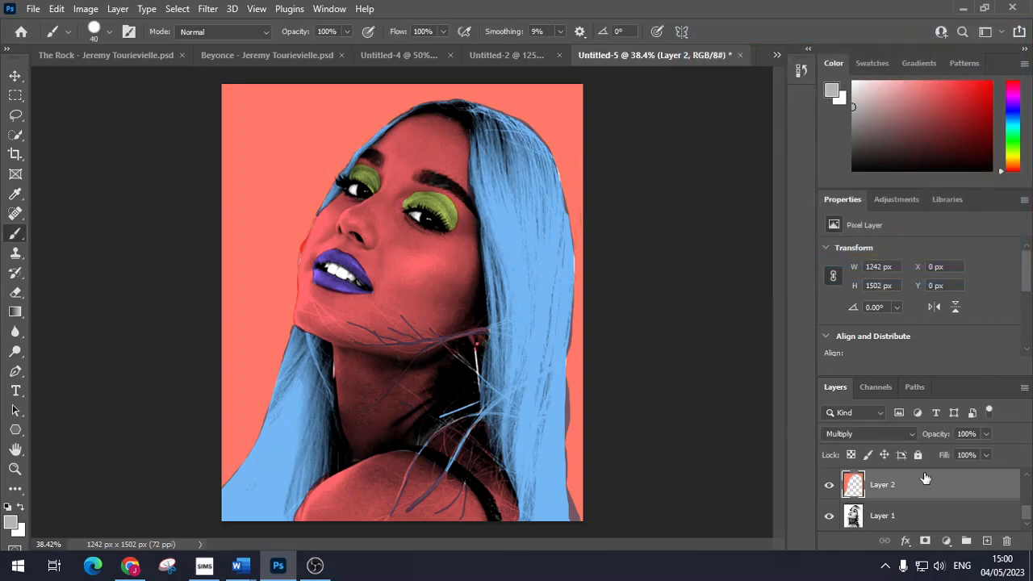
Step: Turn the Layer 3 face cyan with Hue -180, Saturation +34
{"action": "scroll", "coordinate": [929, 502], "scroll_direction": "up", "scroll_amount": 1}
{"action": "left_click", "coordinate": [921, 484]}
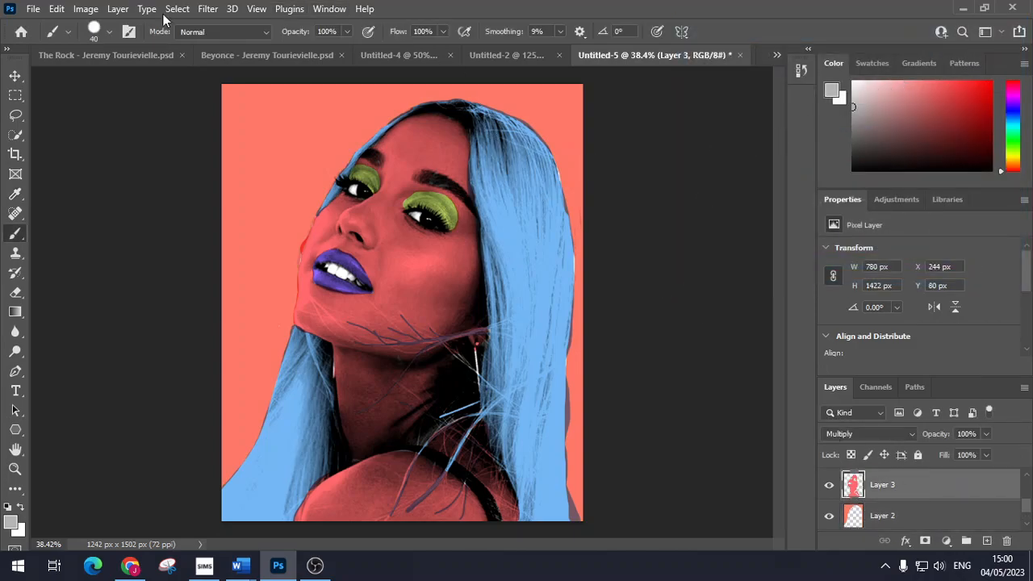
{"action": "left_click", "coordinate": [86, 9]}
{"action": "mouse_move", "coordinate": [130, 54]}
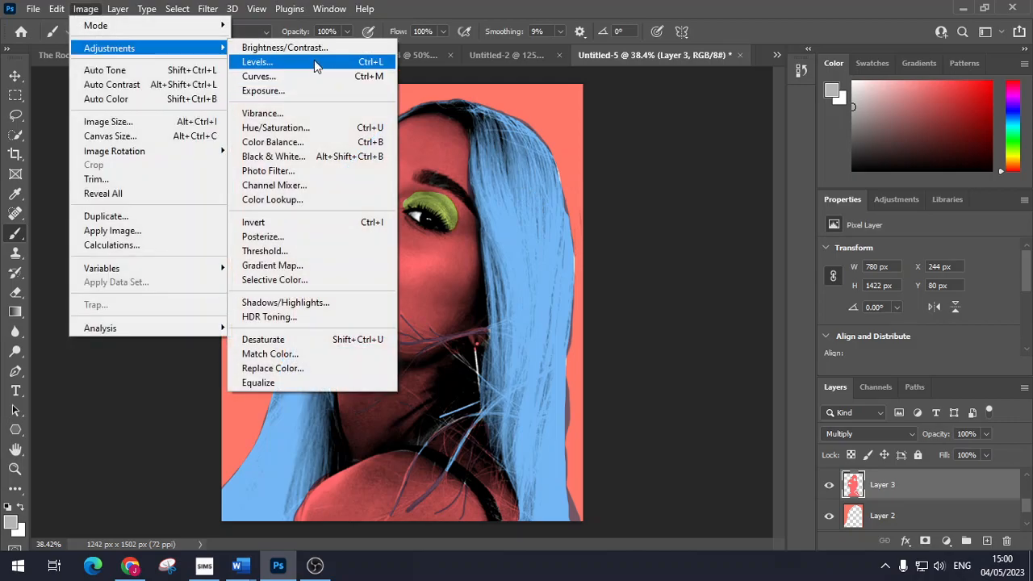
{"action": "left_click", "coordinate": [327, 129]}
{"action": "left_click_drag", "start_coordinate": [818, 168], "coordinate": [843, 167]}
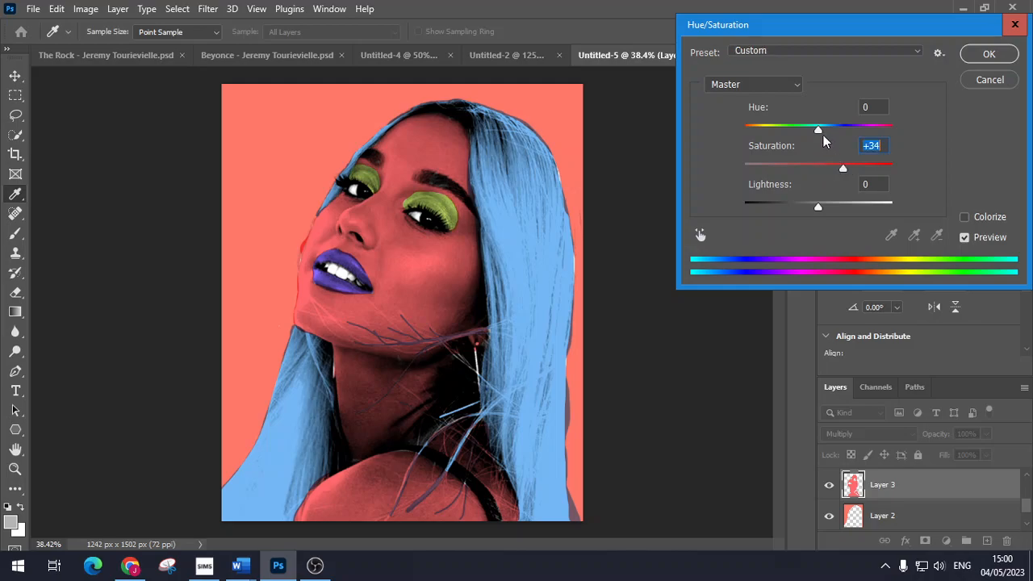
{"action": "left_click_drag", "start_coordinate": [826, 129], "coordinate": [743, 133]}
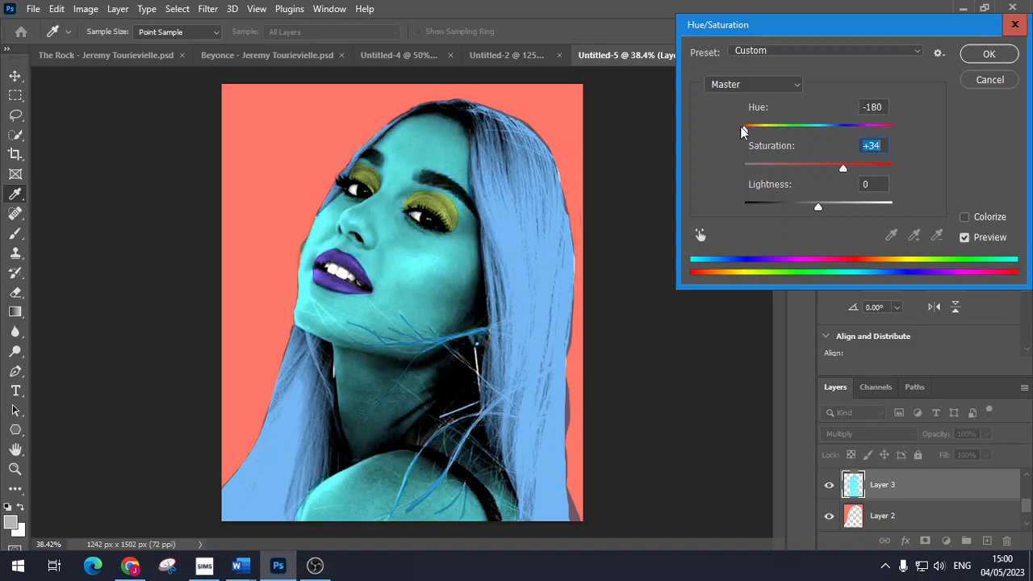
{"action": "left_click", "coordinate": [989, 53]}
{"action": "key", "text": "ctrl+shift+alt+e"}
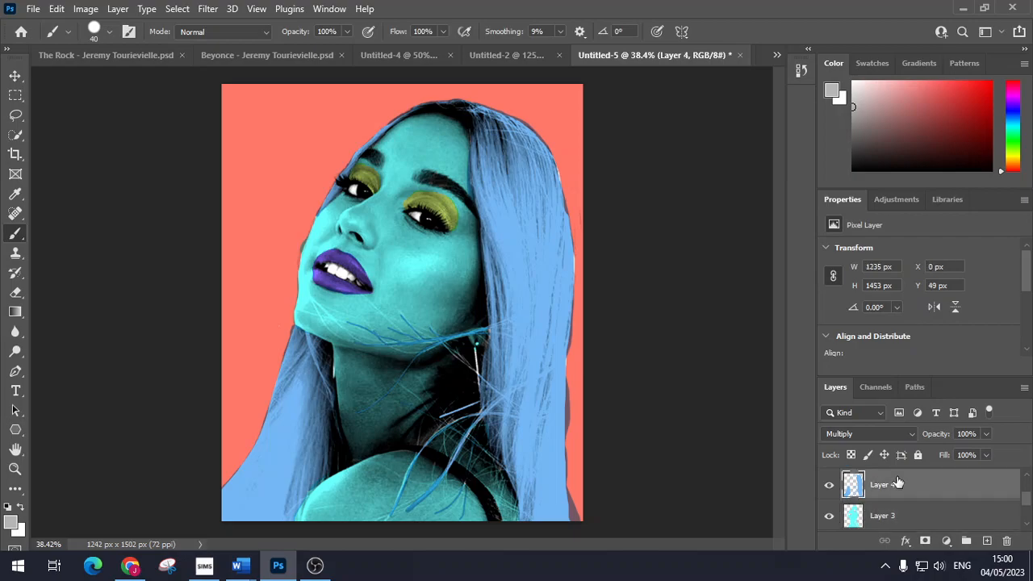
Step: Shift the hair layer's hue to turn the hair from blue to pink
{"action": "left_click", "coordinate": [85, 9]}
{"action": "mouse_move", "coordinate": [138, 49]}
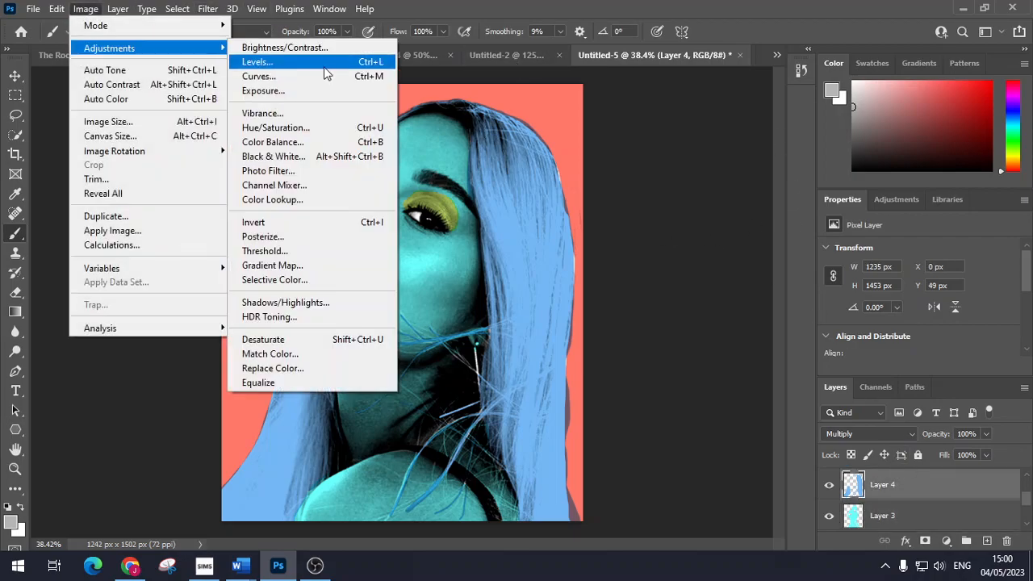
{"action": "left_click", "coordinate": [345, 127]}
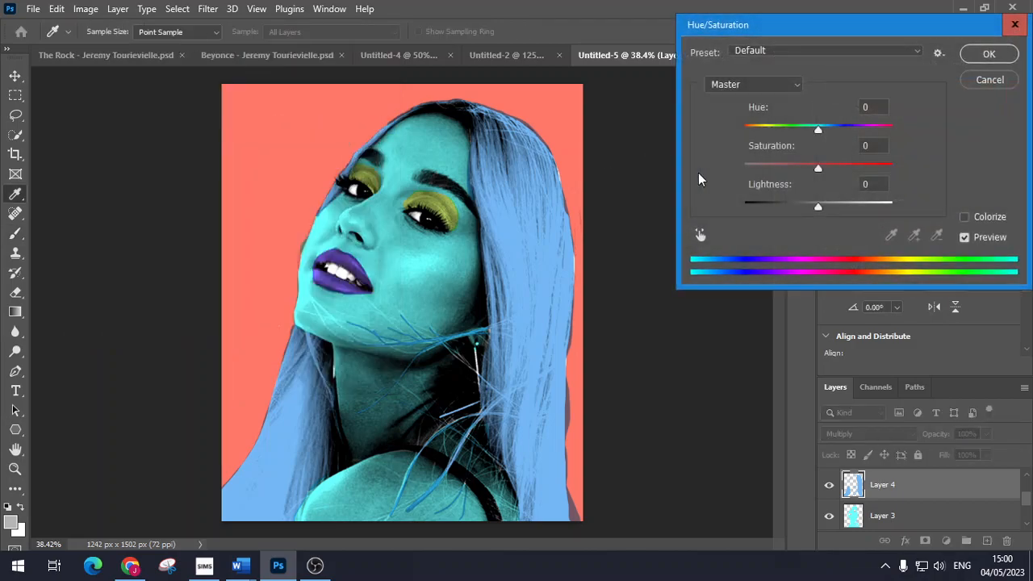
{"action": "left_click_drag", "start_coordinate": [818, 134], "coordinate": [844, 168]}
{"action": "left_click_drag", "start_coordinate": [819, 129], "coordinate": [871, 133]}
{"action": "left_click", "coordinate": [988, 53]}
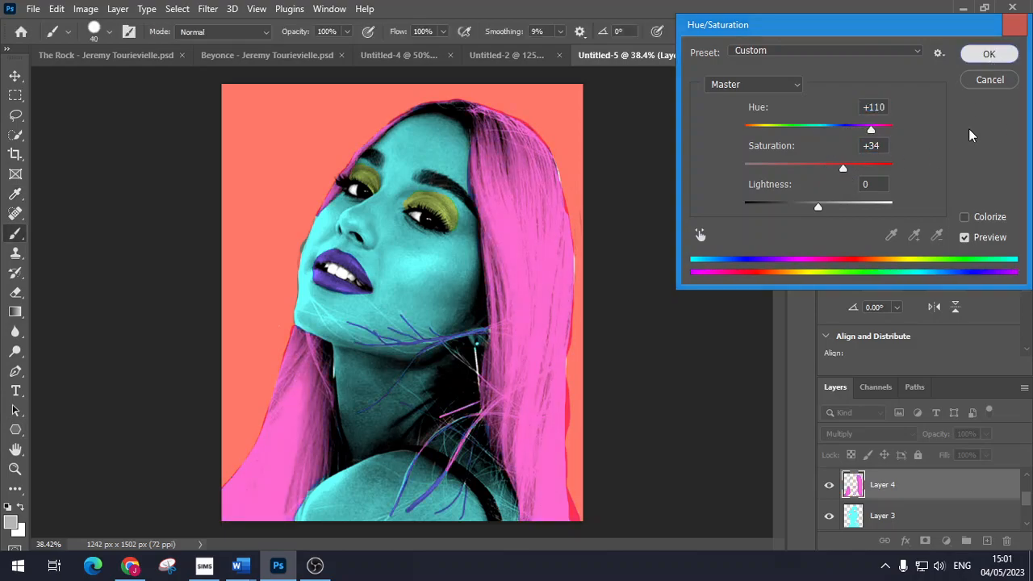
Step: Raise the lip layer's saturation and shift its hue to make the lips green
{"action": "key", "text": "ctrl+shift+alt+n"}
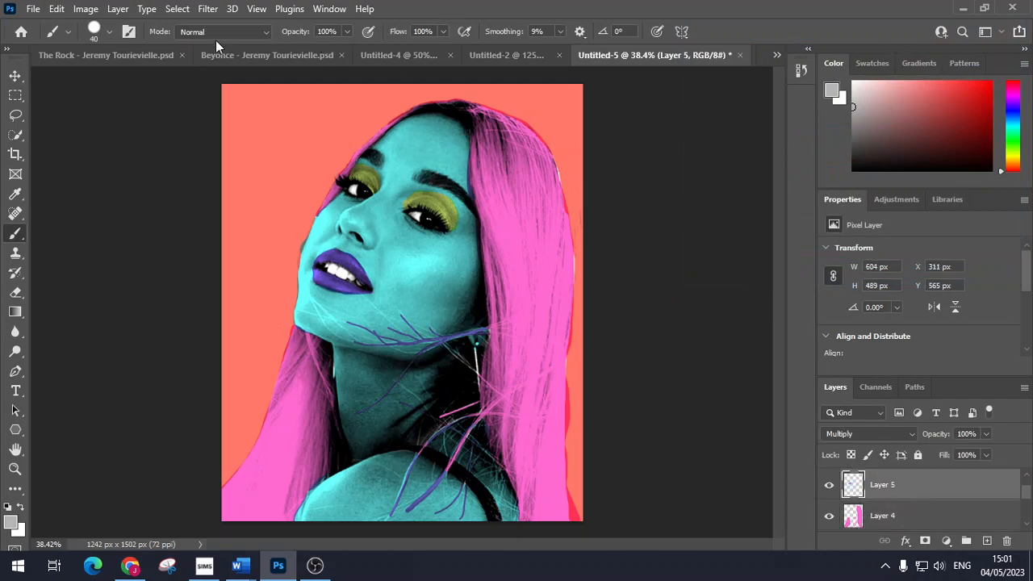
{"action": "left_click", "coordinate": [86, 9]}
{"action": "mouse_move", "coordinate": [216, 56]}
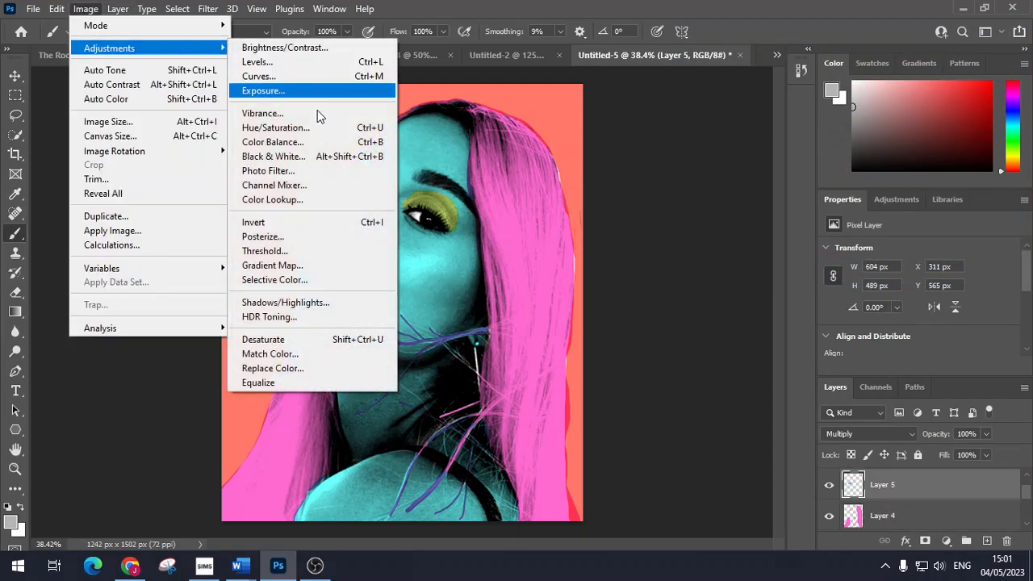
{"action": "left_click", "coordinate": [324, 129]}
{"action": "left_click_drag", "start_coordinate": [817, 169], "coordinate": [841, 171]}
{"action": "left_click_drag", "start_coordinate": [817, 130], "coordinate": [732, 131]}
{"action": "left_click", "coordinate": [983, 55]}
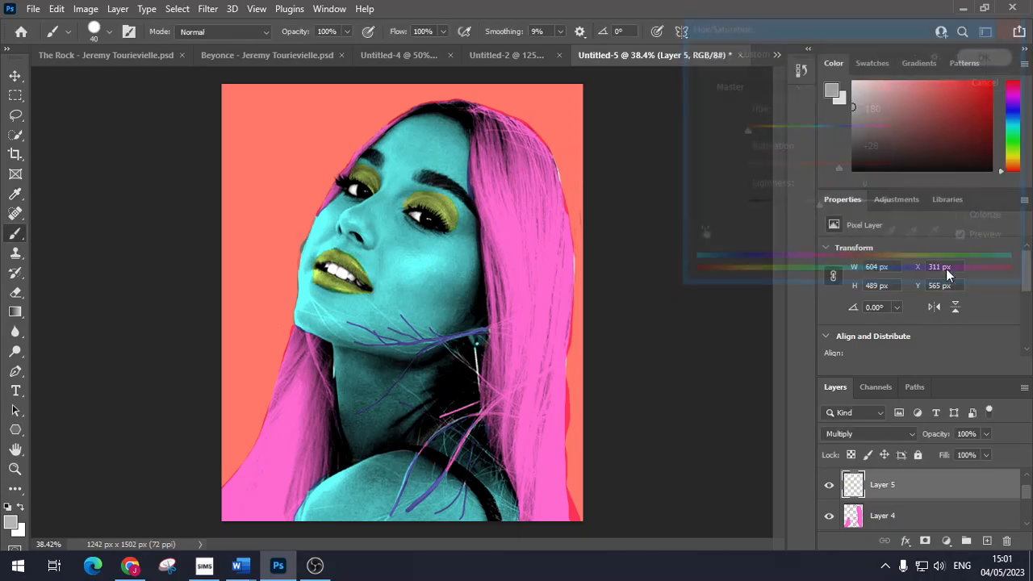
Step: Make the eyeshadow purple with Hue +170, Saturation +38, then snip the finished portrait
{"action": "key", "text": "ctrl+shift+alt+n"}
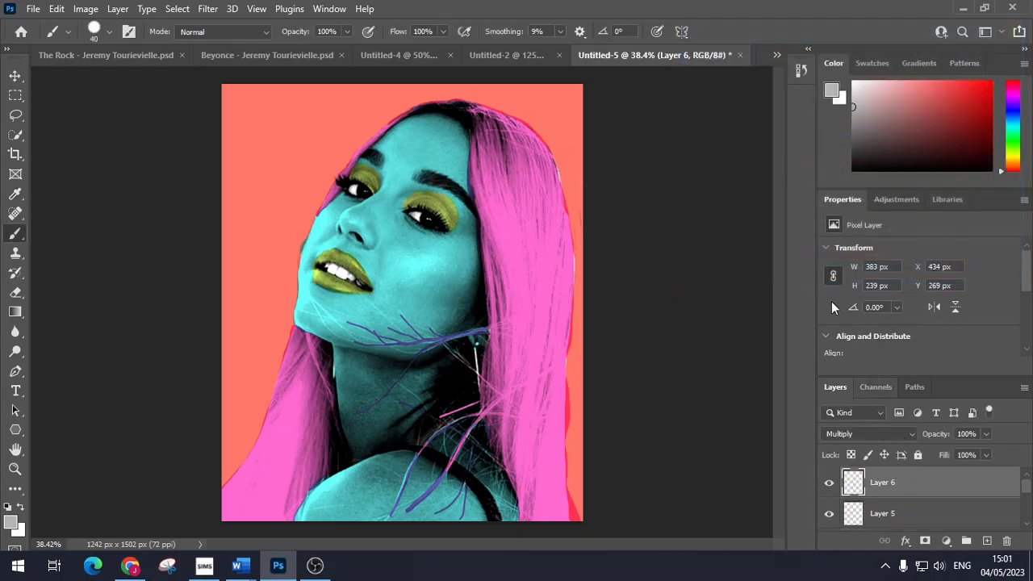
{"action": "left_click", "coordinate": [84, 9]}
{"action": "mouse_move", "coordinate": [95, 47]}
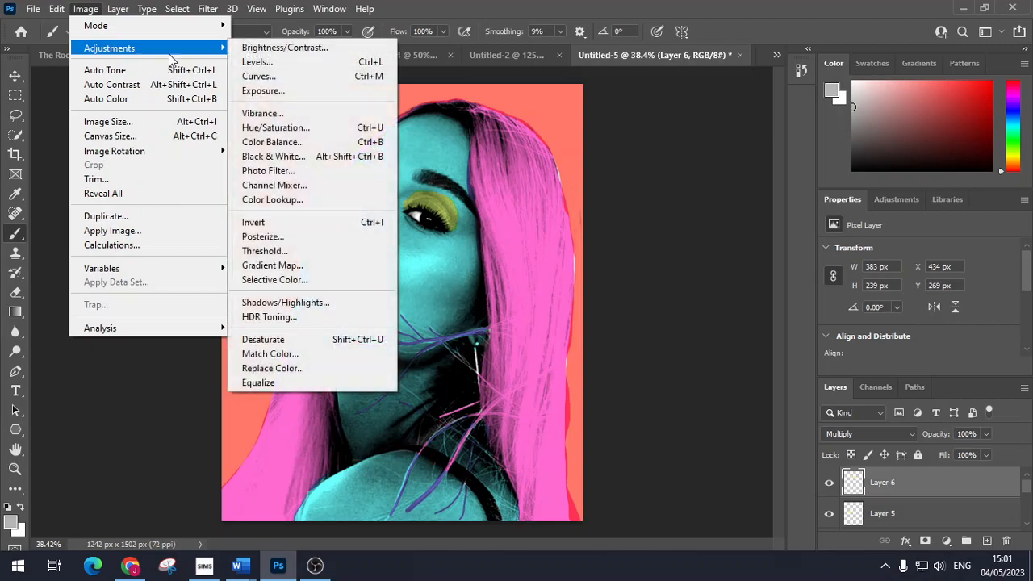
{"action": "left_click", "coordinate": [335, 130]}
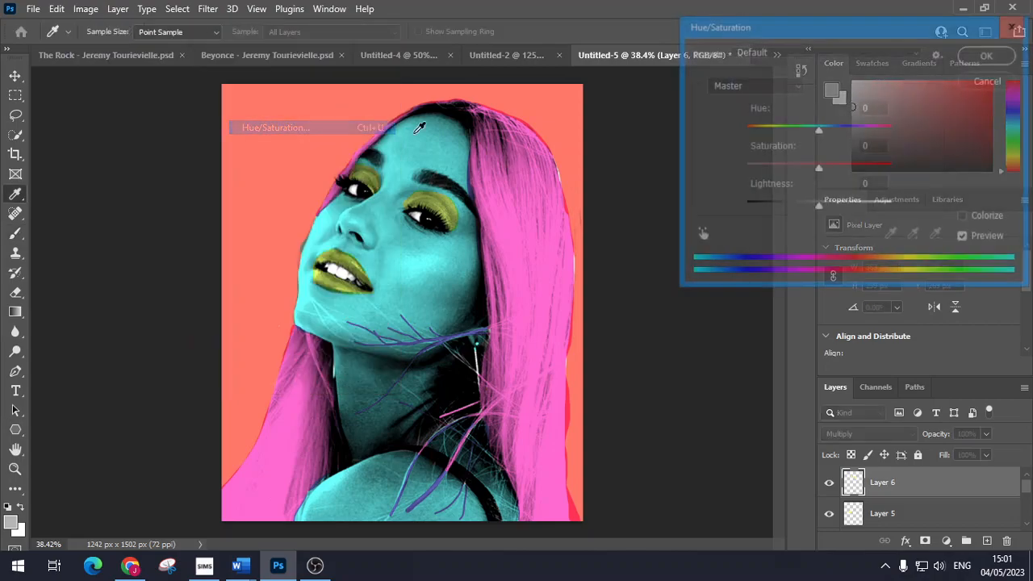
{"action": "left_click_drag", "start_coordinate": [819, 167], "coordinate": [847, 169]}
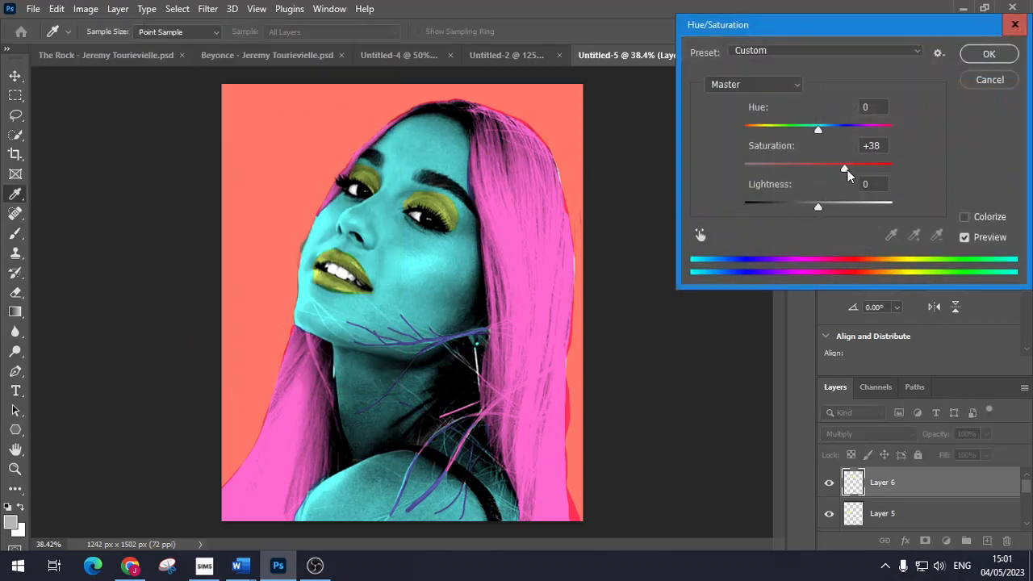
{"action": "left_click_drag", "start_coordinate": [834, 129], "coordinate": [890, 130]}
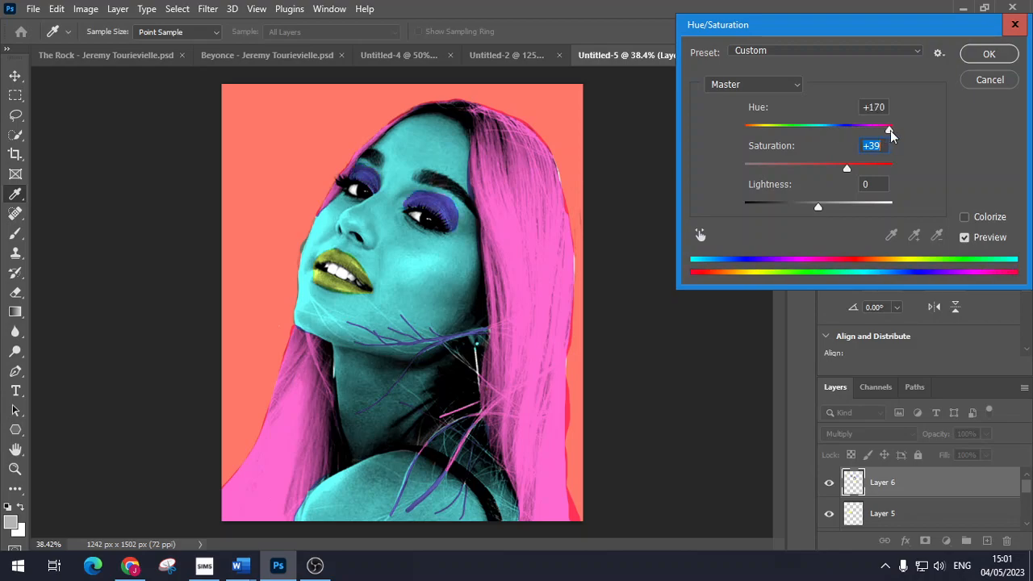
{"action": "left_click", "coordinate": [988, 55]}
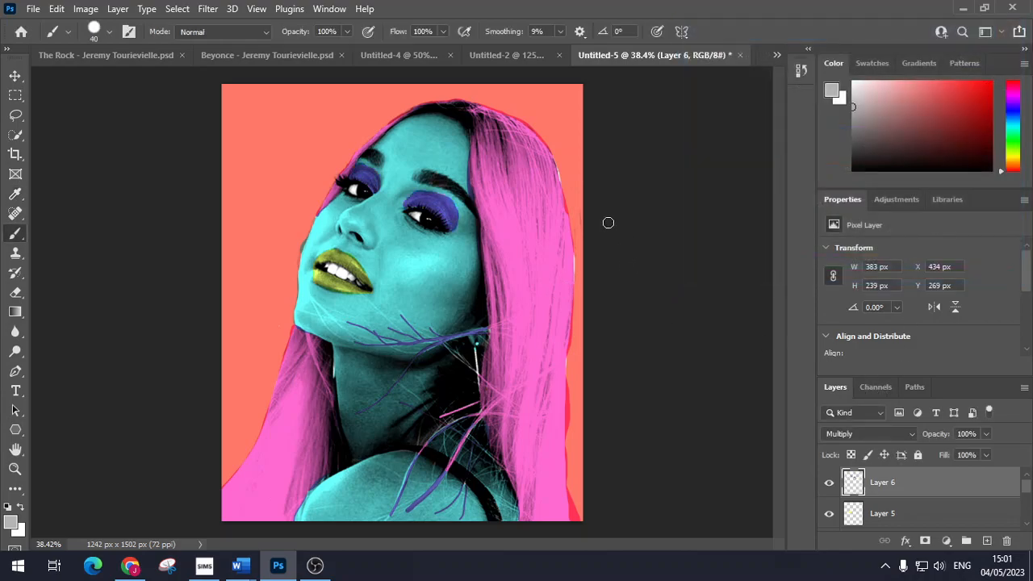
{"action": "key", "text": "super+shift+s"}
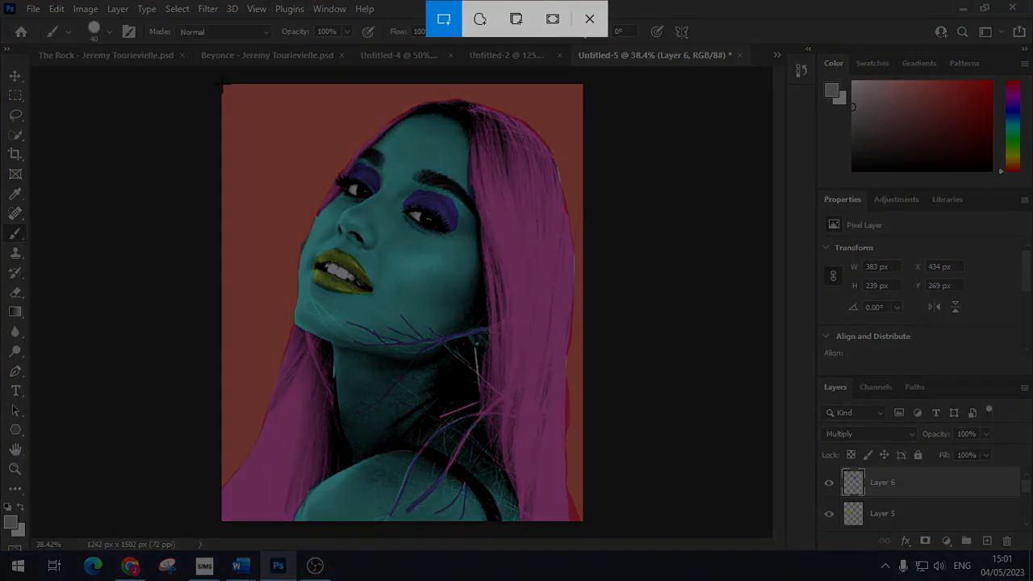
{"action": "left_click_drag", "start_coordinate": [222, 83], "coordinate": [583, 521]}
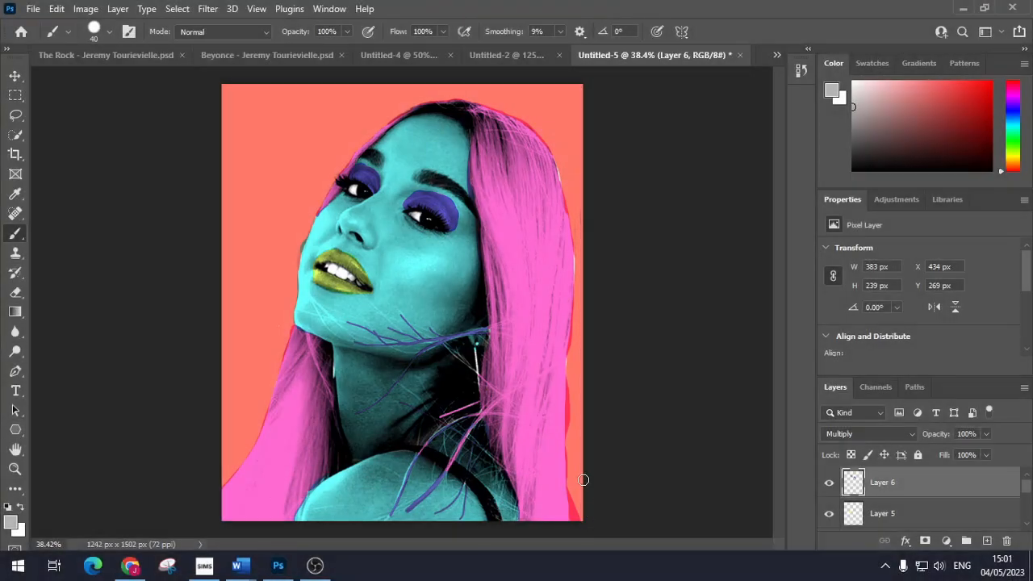
Step: Paste the salmon-background, cyan-faced portrait into Untitled-6's bottom-left quarter, nudged up under the top row
{"action": "left_click", "coordinate": [776, 57]}
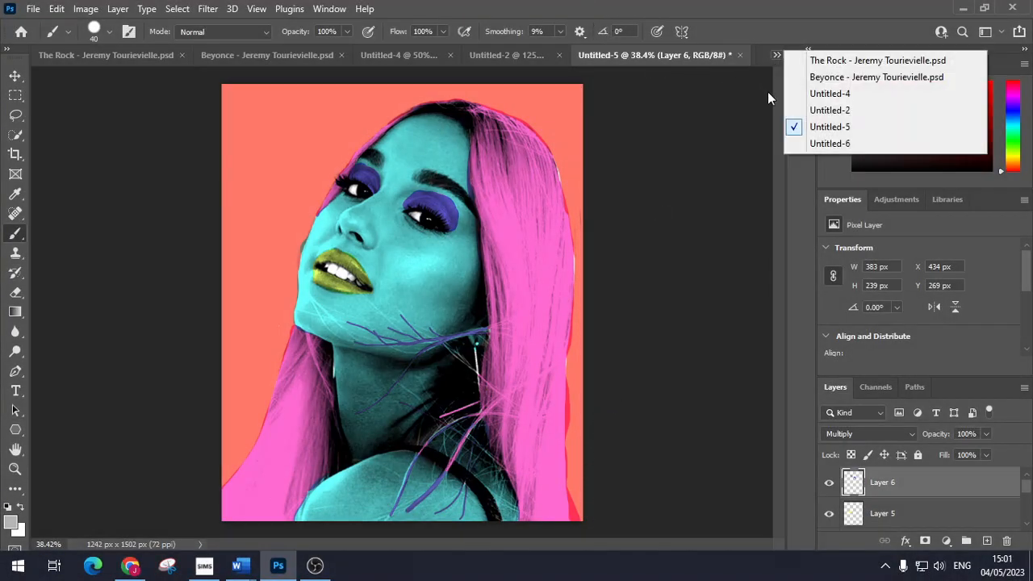
{"action": "left_click", "coordinate": [831, 141]}
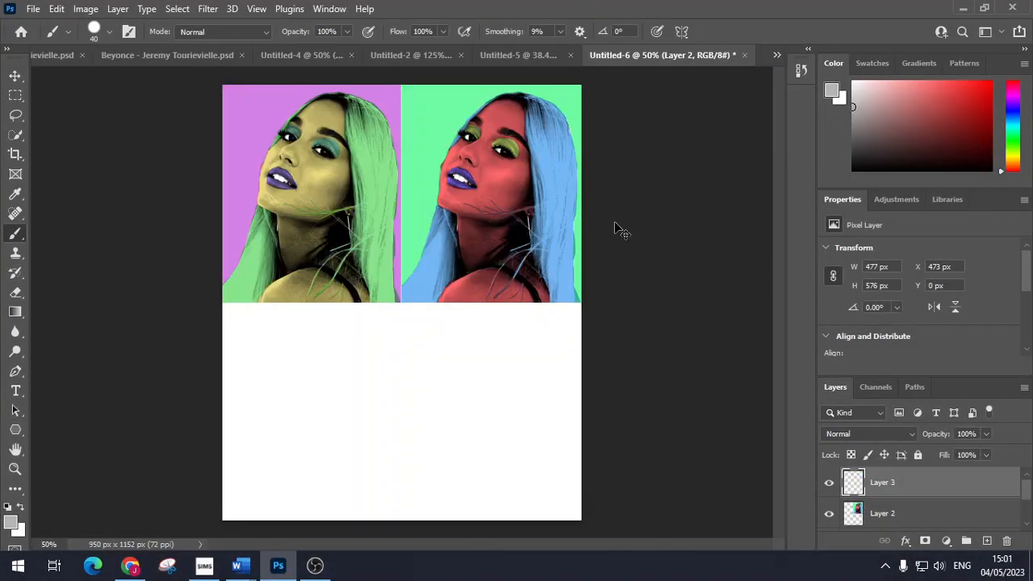
{"action": "key", "text": "ctrl+v"}
{"action": "key", "text": "ctrl+t"}
{"action": "left_click_drag", "start_coordinate": [444, 314], "coordinate": [345, 425]}
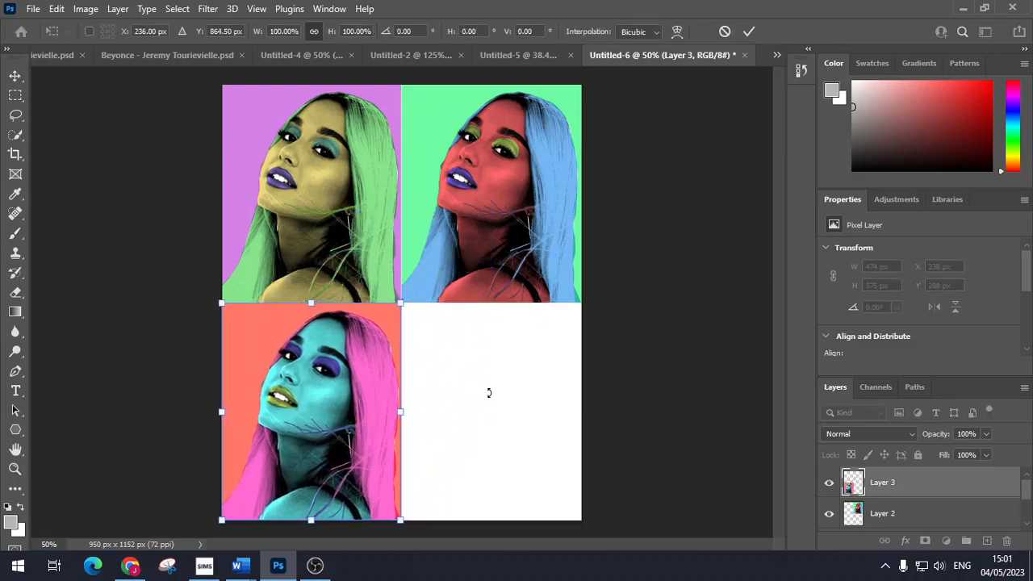
{"action": "key", "text": "Return"}
{"action": "key", "text": "b"}
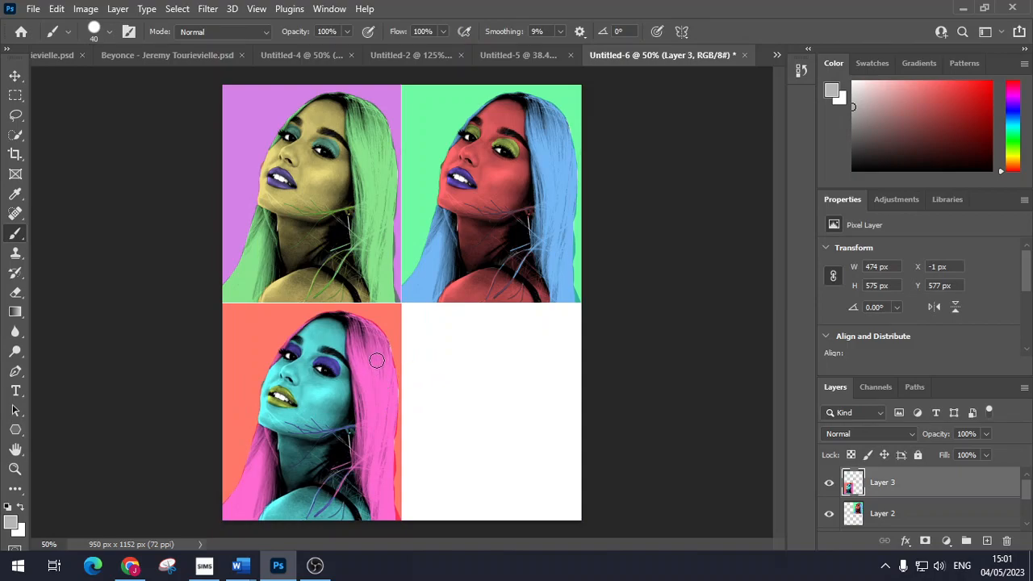
{"action": "key", "text": "ctrl+t"}
{"action": "key", "text": "Up"}
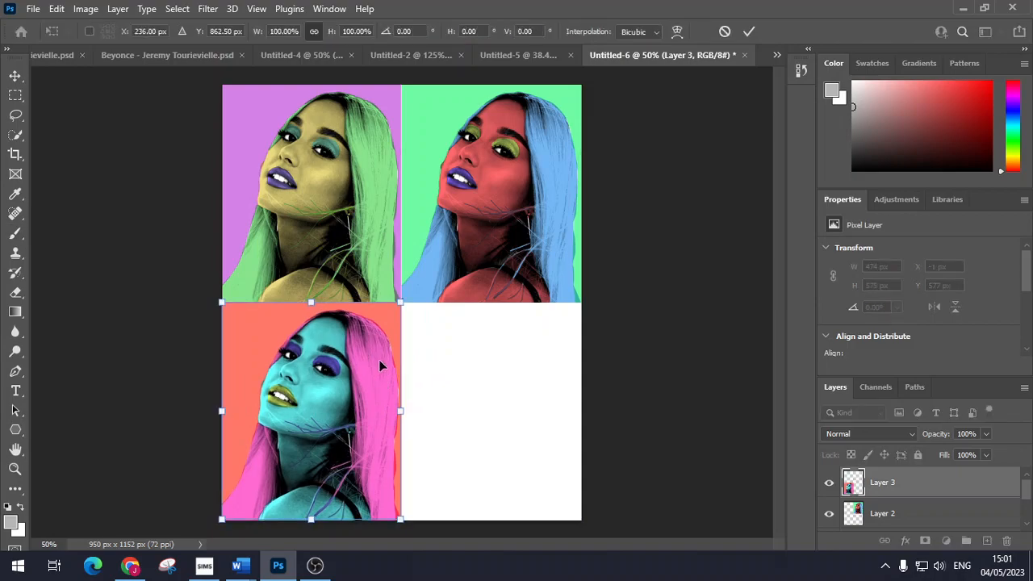
{"action": "key", "text": "Return"}
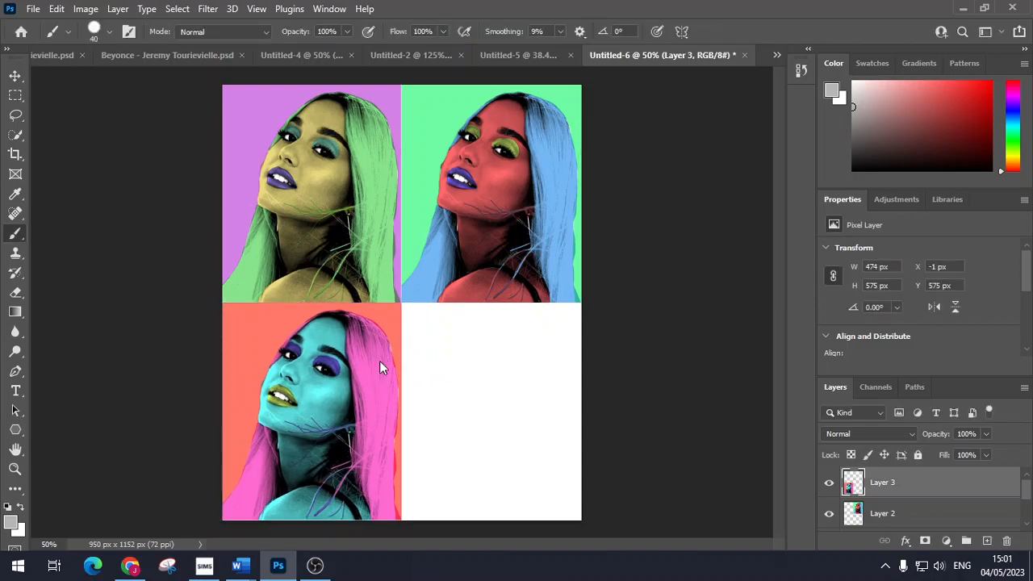
Step: Shift the Layer 2 coral background to blue with Saturation +11 and a hue change
{"action": "left_click", "coordinate": [552, 53]}
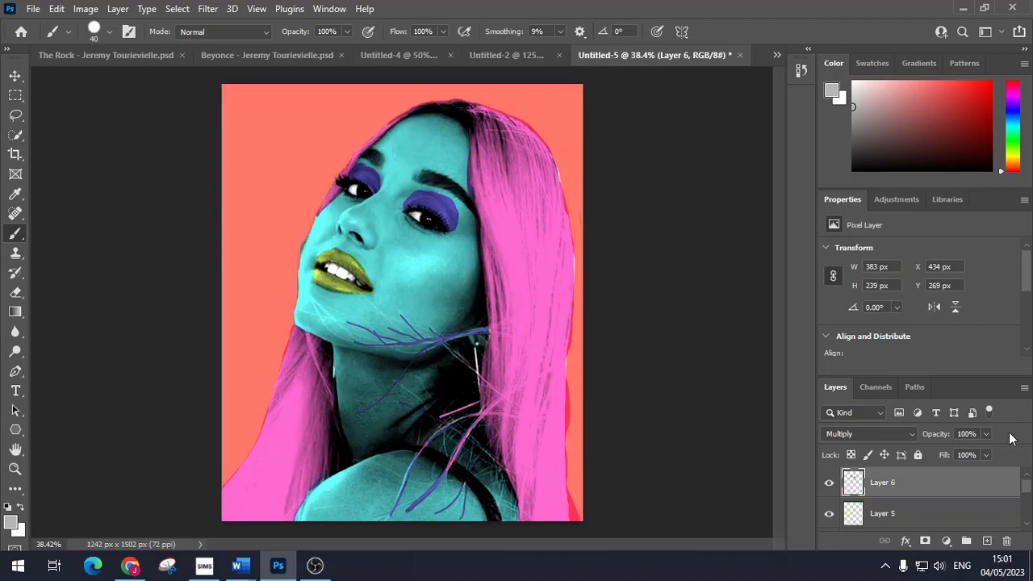
{"action": "scroll", "coordinate": [966, 494], "scroll_direction": "down", "scroll_amount": 4}
{"action": "left_click", "coordinate": [921, 482]}
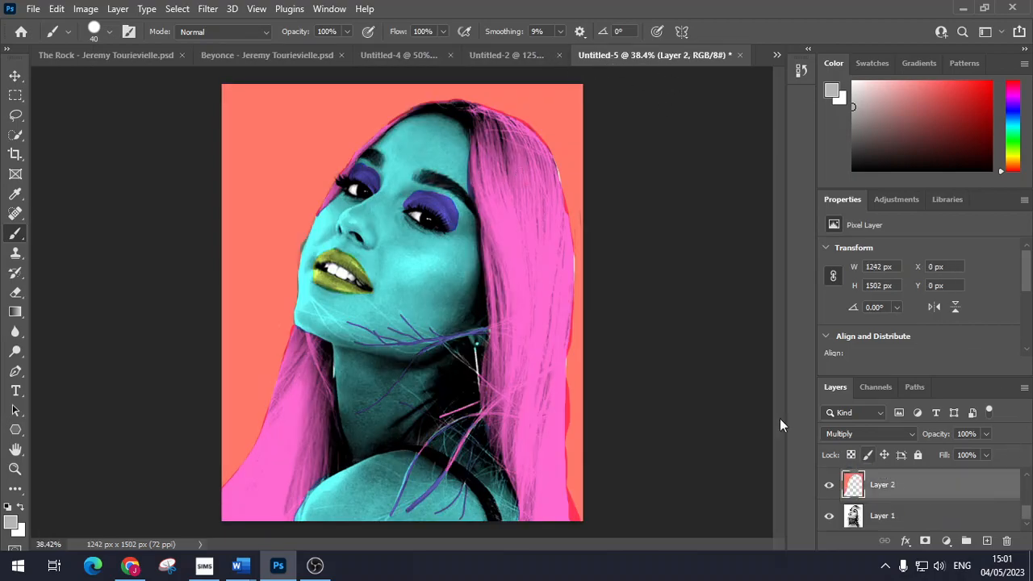
{"action": "left_click", "coordinate": [85, 8]}
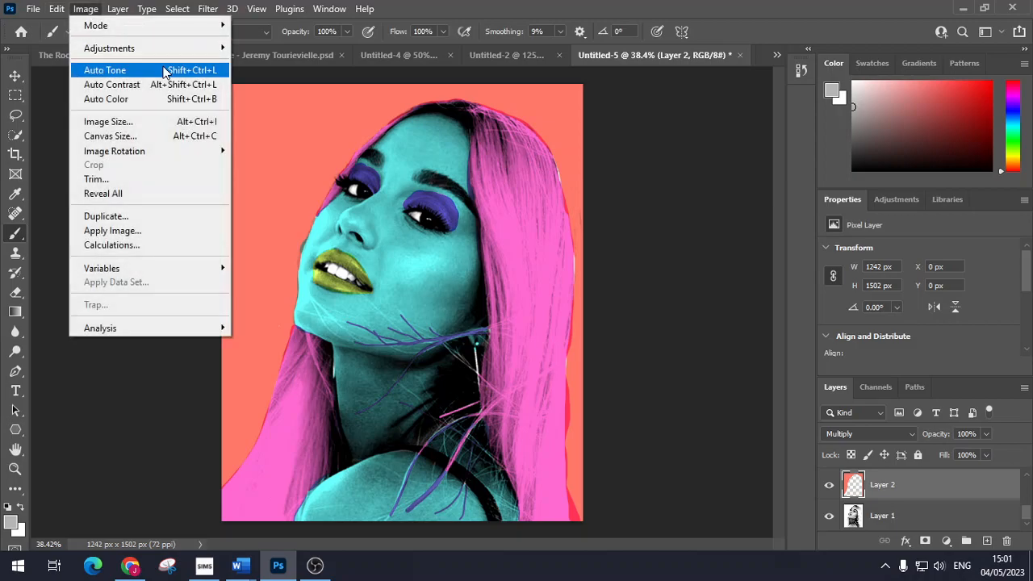
{"action": "mouse_move", "coordinate": [169, 48]}
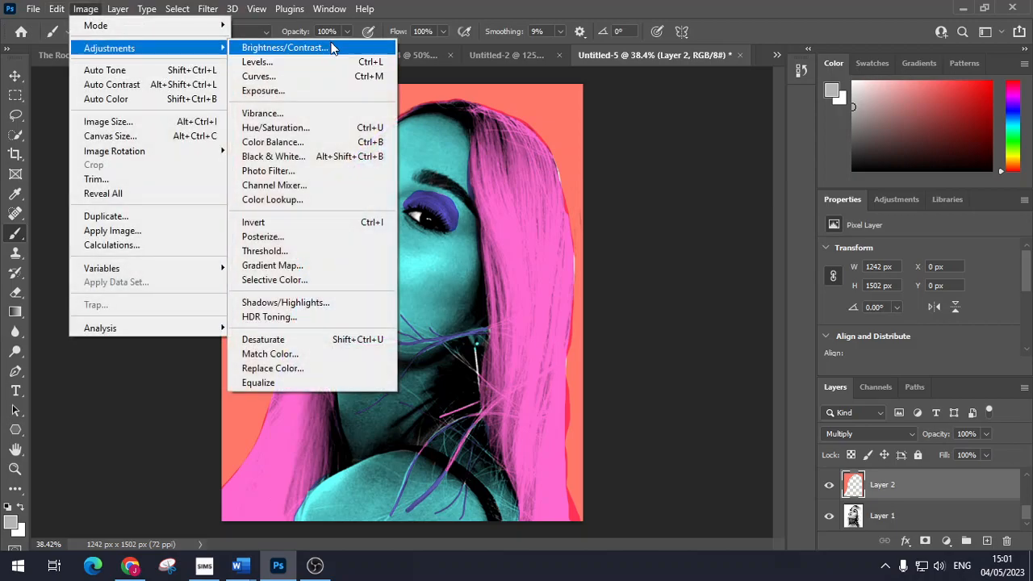
{"action": "left_click", "coordinate": [333, 128]}
{"action": "left_click_drag", "start_coordinate": [818, 170], "coordinate": [839, 169]}
{"action": "left_click_drag", "start_coordinate": [819, 132], "coordinate": [761, 141]}
{"action": "key", "text": "shift+Tab"}
{"action": "left_click", "coordinate": [989, 53]}
Step: After comparing with the Untitled-6 grid, shift the background Hue -180 to yellow
{"action": "left_click", "coordinate": [775, 55]}
{"action": "left_click", "coordinate": [836, 143]}
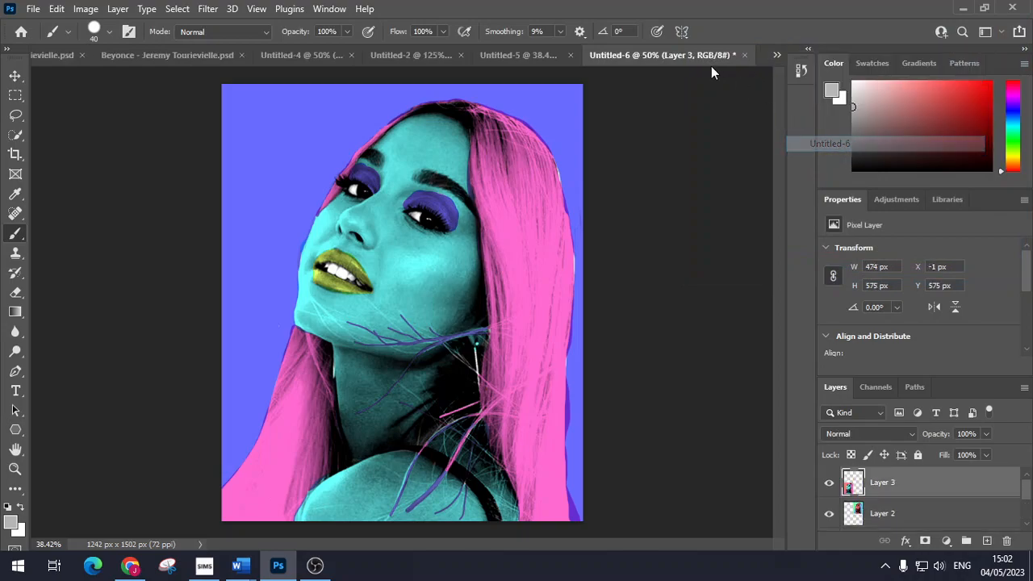
{"action": "left_click", "coordinate": [516, 54]}
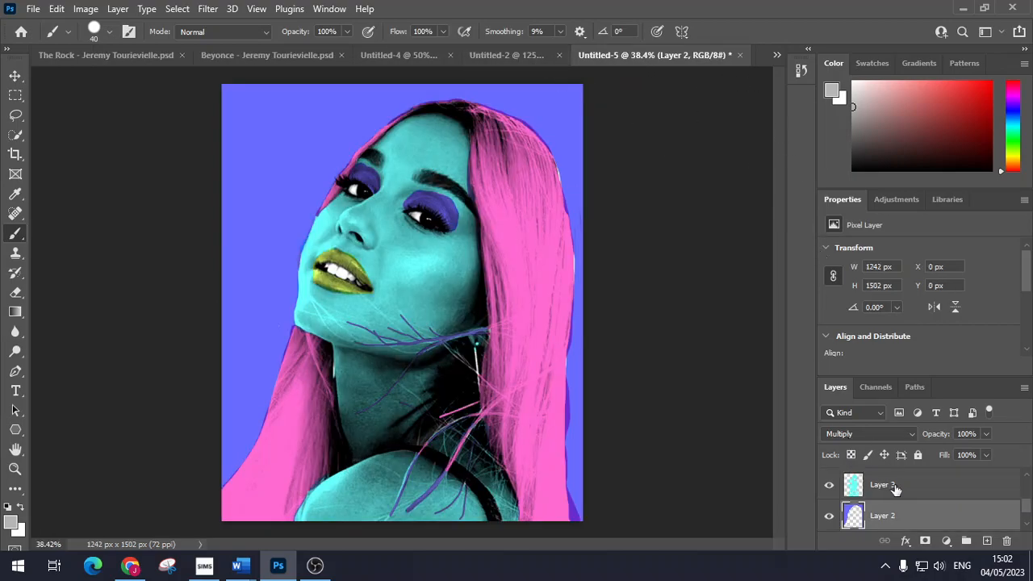
{"action": "left_click", "coordinate": [86, 9]}
{"action": "mouse_move", "coordinate": [137, 48]}
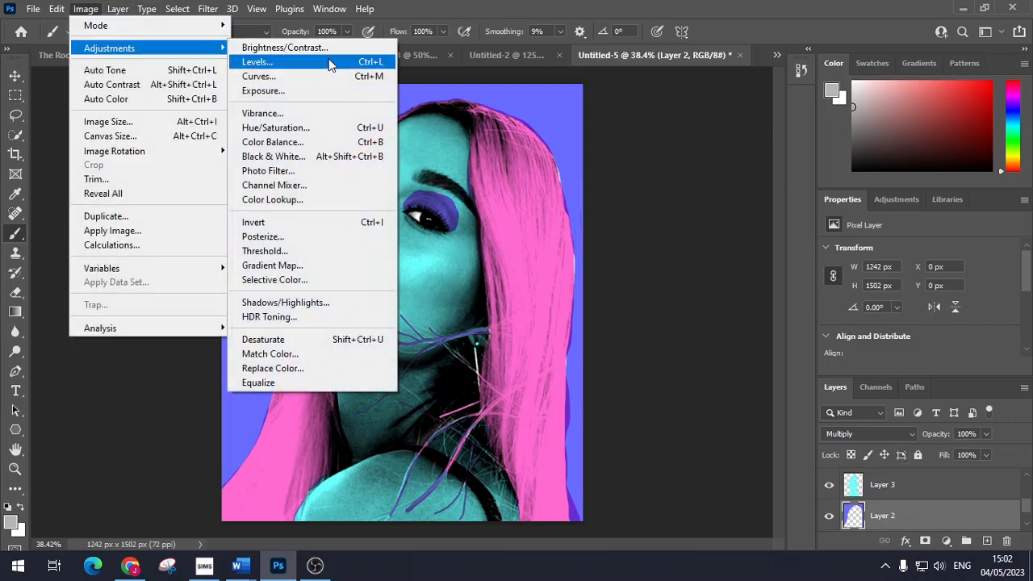
{"action": "left_click", "coordinate": [330, 128]}
{"action": "left_click_drag", "start_coordinate": [817, 129], "coordinate": [731, 135]}
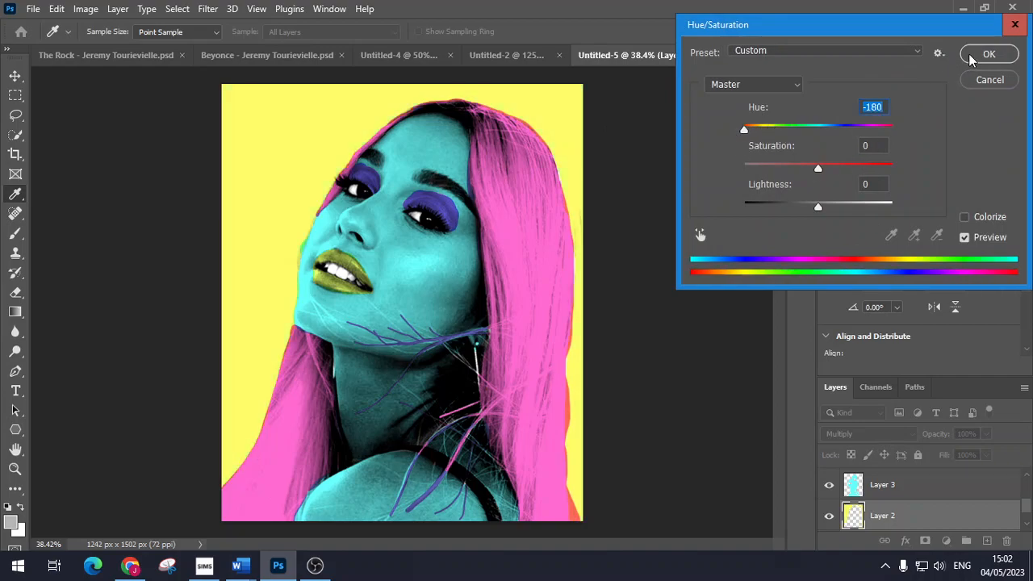
{"action": "left_click", "coordinate": [987, 54]}
{"action": "left_click", "coordinate": [776, 54]}
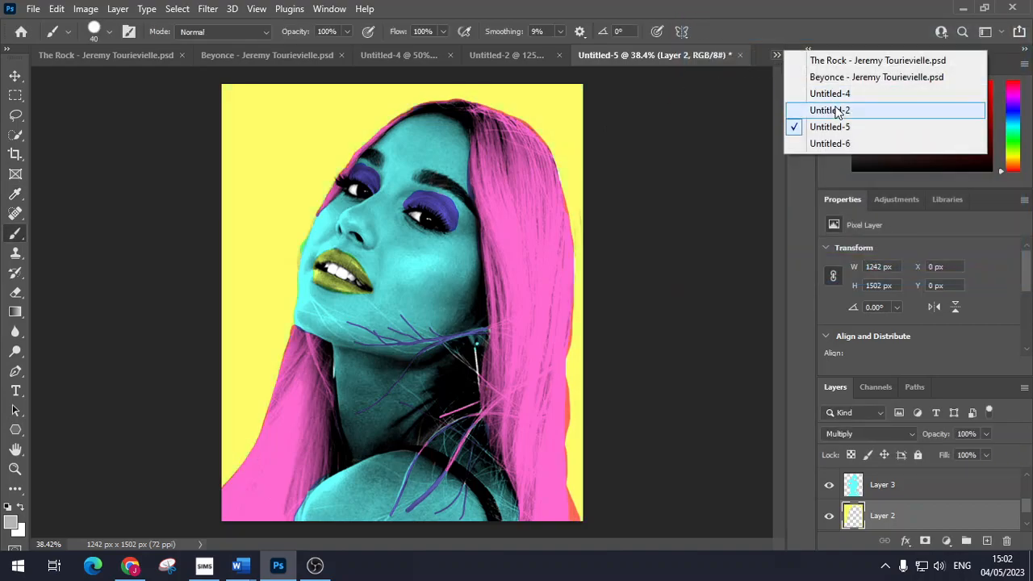
Step: Recolour the Layer 3 skin a deeper blue with Hue +32, Saturation +37
{"action": "left_click", "coordinate": [825, 142]}
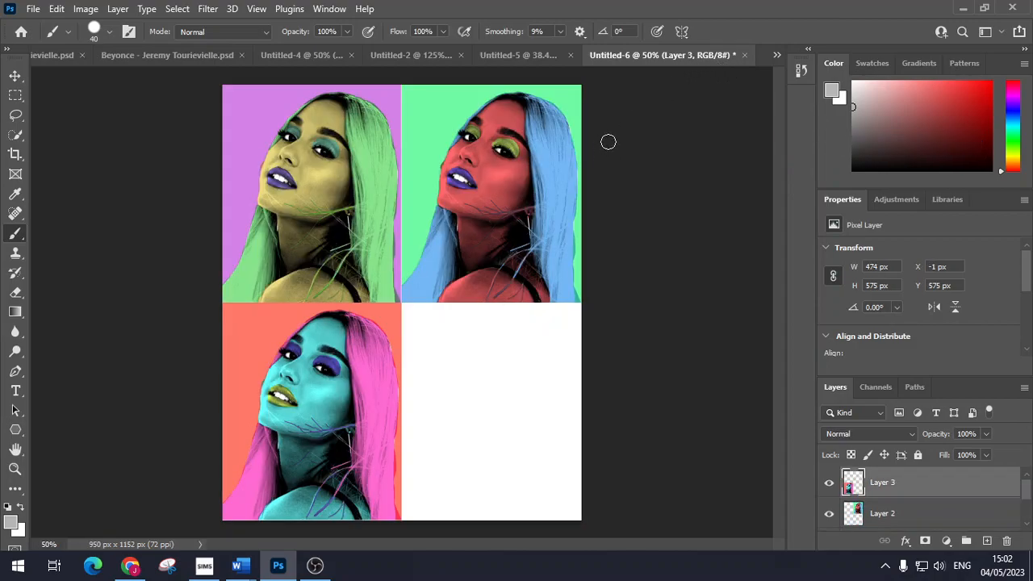
{"action": "left_click", "coordinate": [538, 52]}
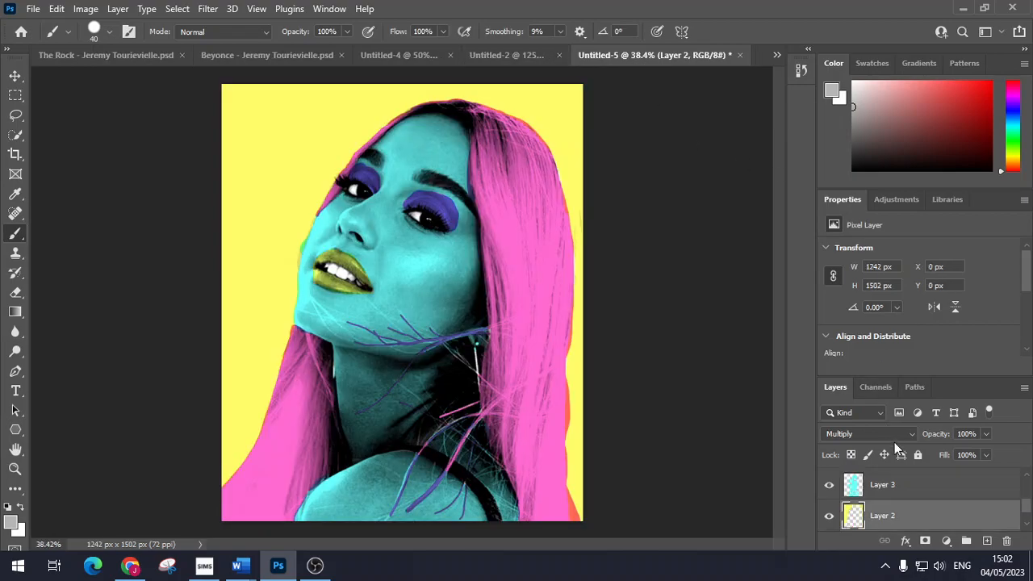
{"action": "left_click", "coordinate": [908, 492]}
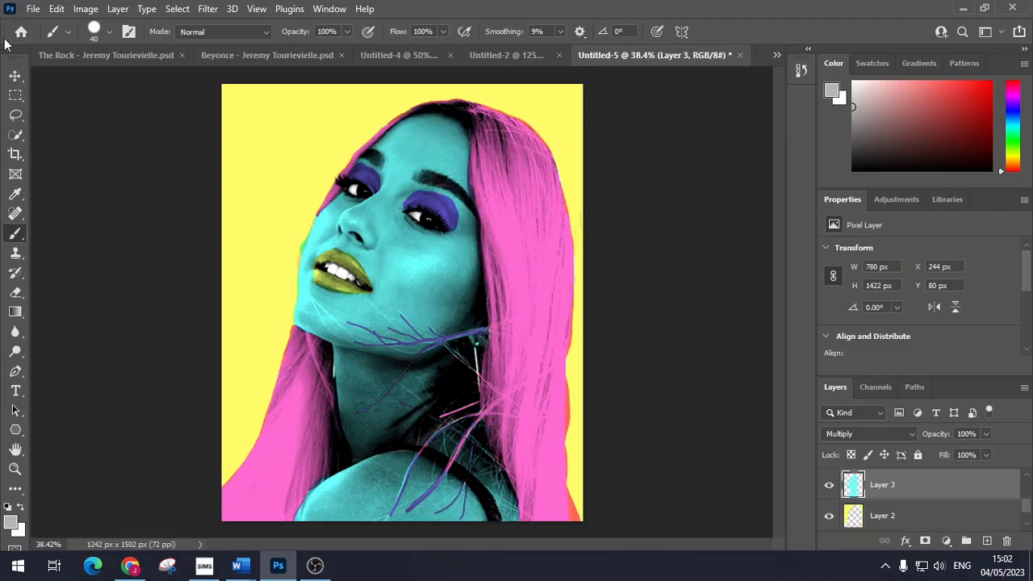
{"action": "left_click", "coordinate": [85, 8]}
{"action": "mouse_move", "coordinate": [137, 42]}
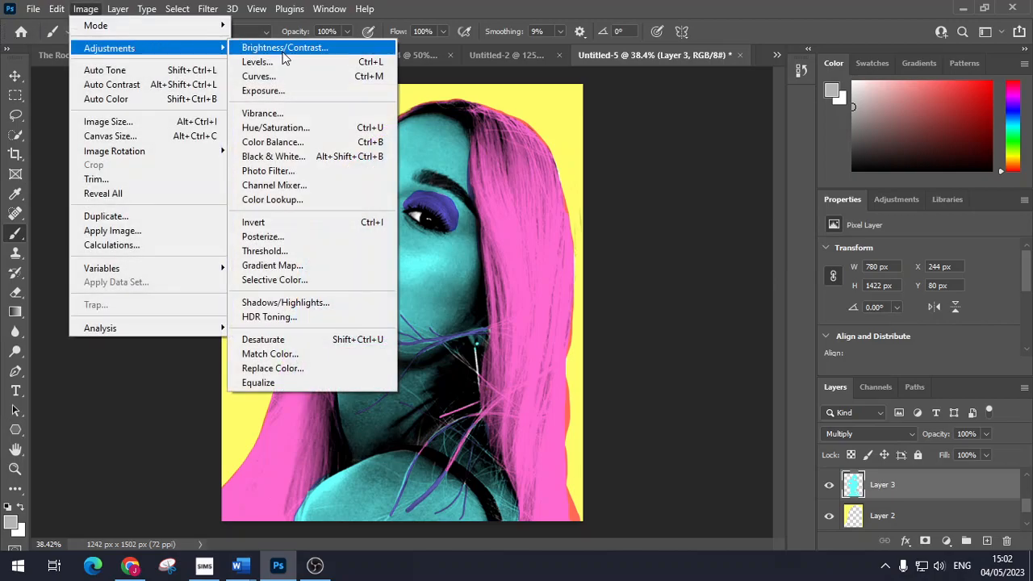
{"action": "left_click", "coordinate": [335, 129]}
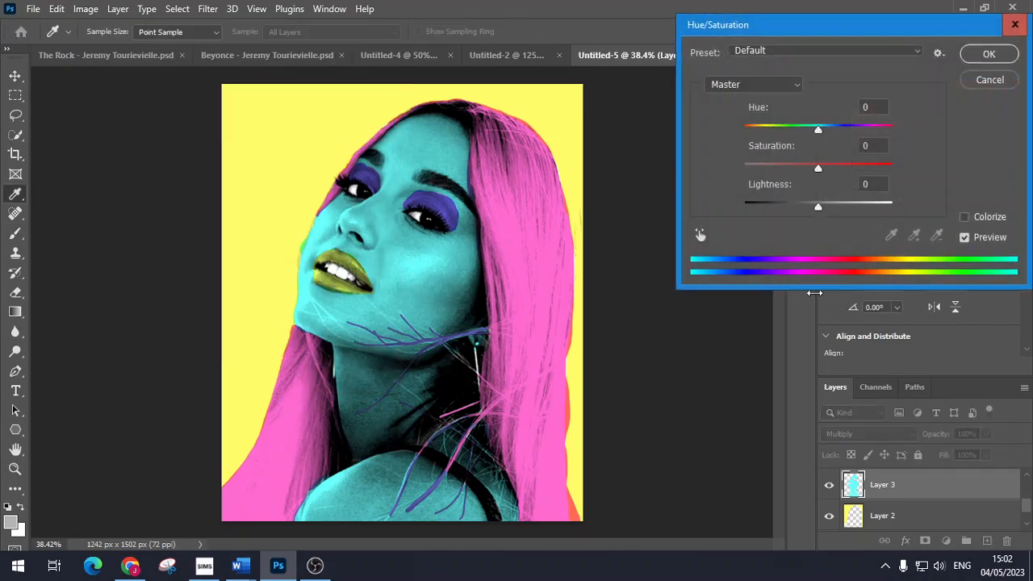
{"action": "left_click_drag", "start_coordinate": [817, 165], "coordinate": [846, 168]}
{"action": "left_click", "coordinate": [820, 131]}
{"action": "mouse_move", "coordinate": [821, 131]}
{"action": "left_mouse_down"}
{"action": "mouse_move", "coordinate": [839, 133]}
{"action": "mouse_move", "coordinate": [735, 138]}
{"action": "mouse_move", "coordinate": [839, 150]}
{"action": "mouse_move", "coordinate": [844, 160]}
{"action": "left_mouse_up"}
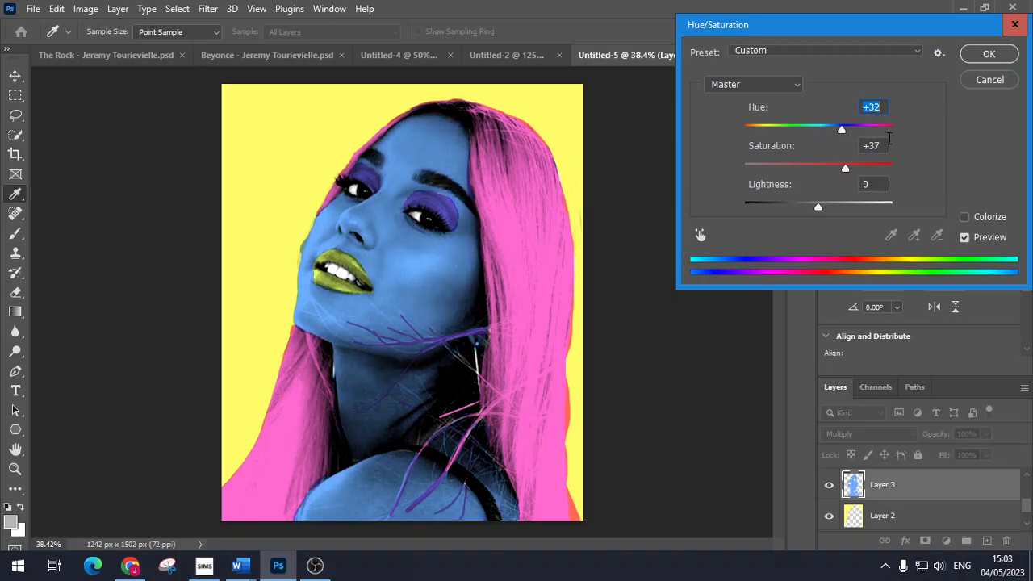
{"action": "left_click", "coordinate": [977, 55]}
Step: Turn the Layer 4 hair orange with Hue +55, Saturation +24
{"action": "scroll", "coordinate": [912, 496], "scroll_direction": "up", "scroll_amount": 2}
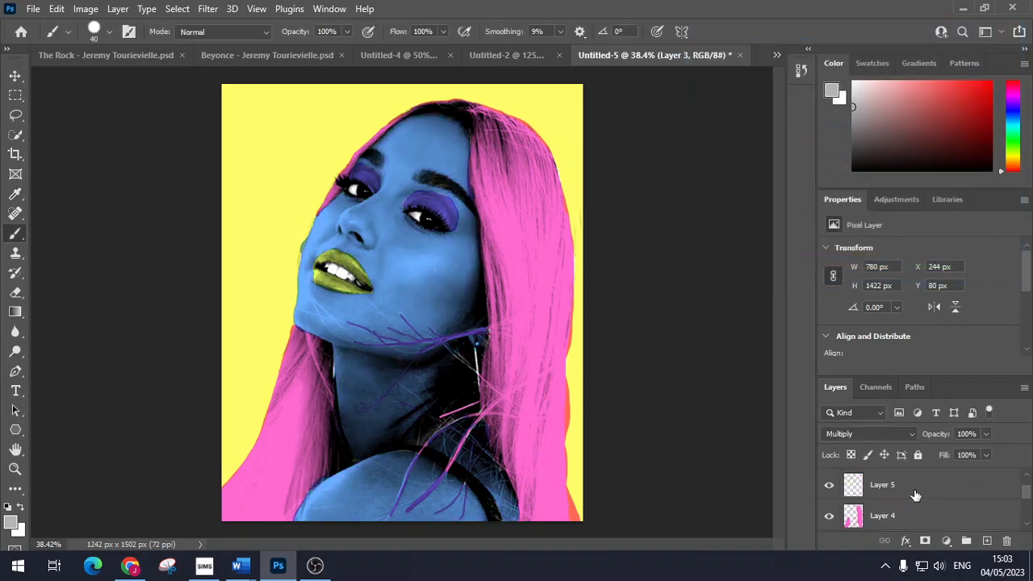
{"action": "left_click", "coordinate": [908, 514]}
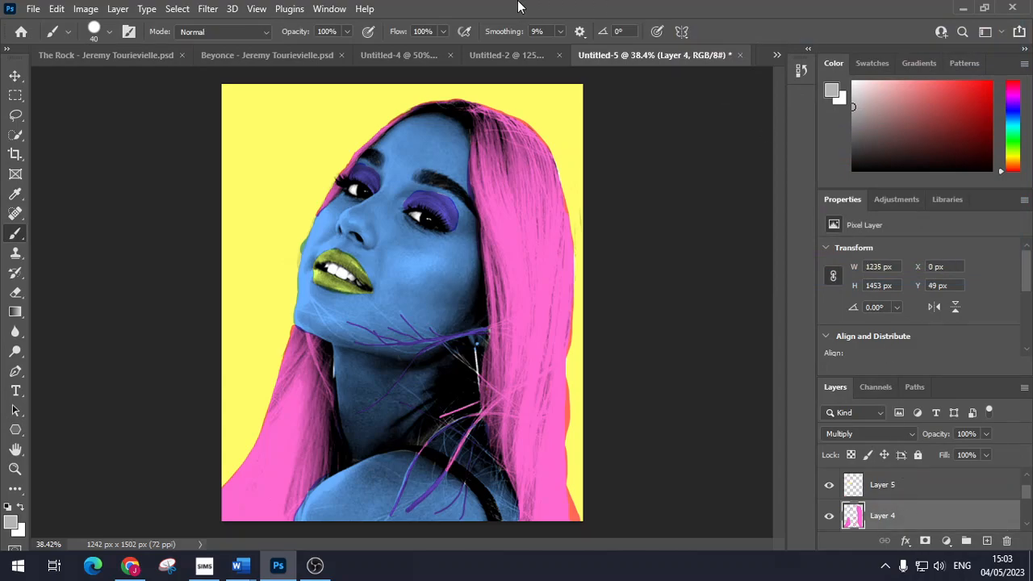
{"action": "left_click", "coordinate": [86, 9]}
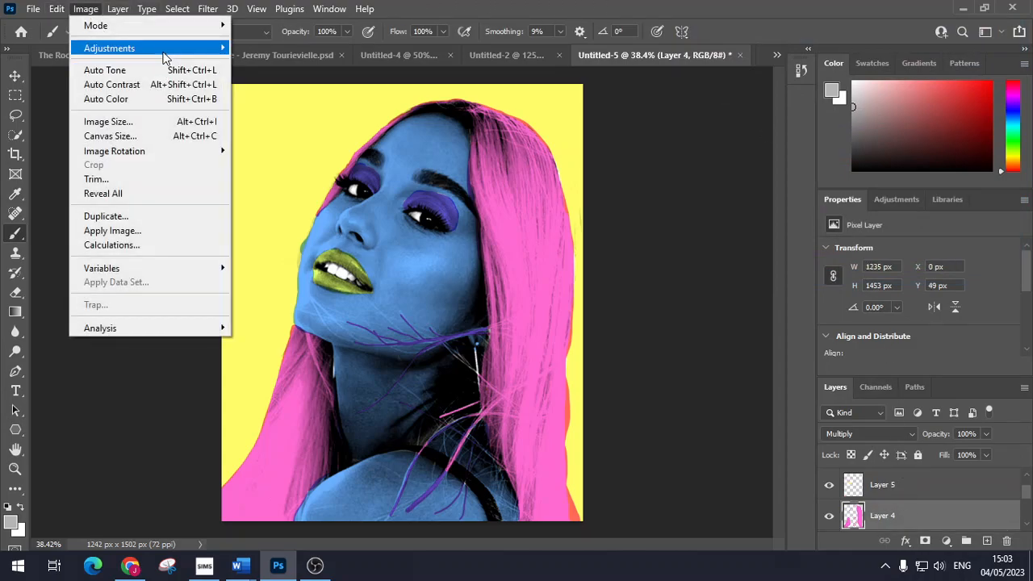
{"action": "mouse_move", "coordinate": [166, 48]}
{"action": "left_click", "coordinate": [339, 128]}
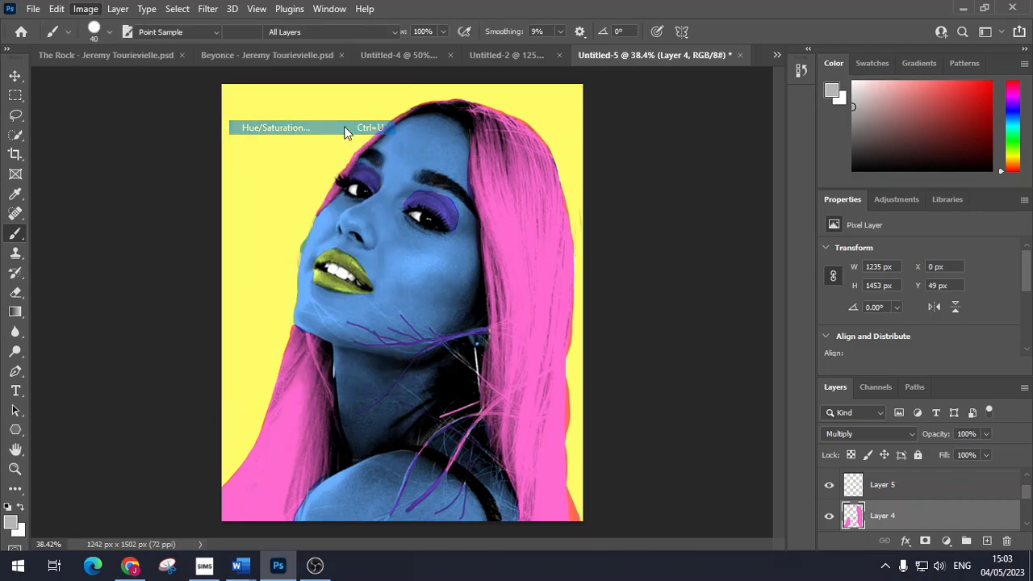
{"action": "left_click_drag", "start_coordinate": [818, 169], "coordinate": [837, 171]}
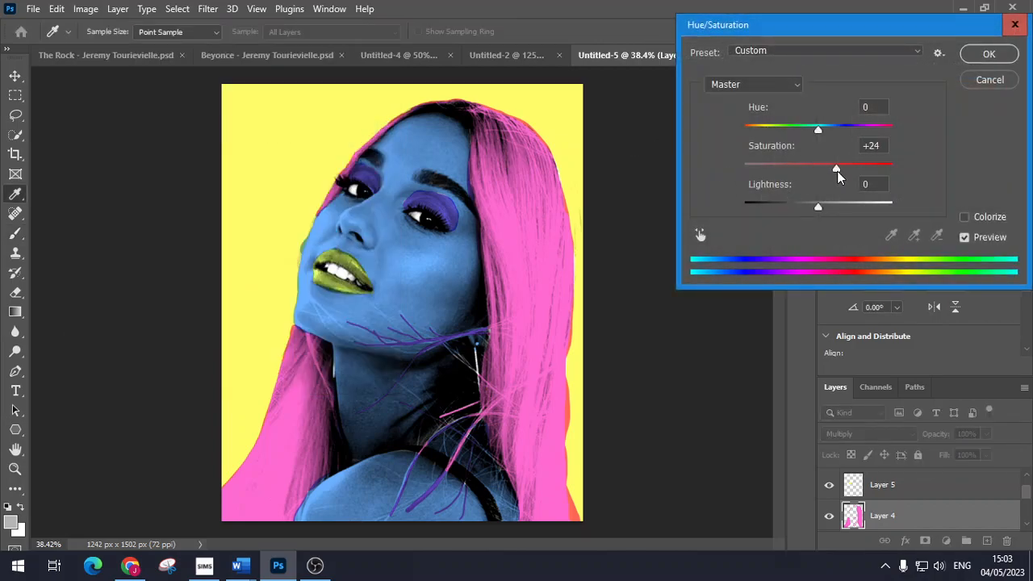
{"action": "mouse_move", "coordinate": [853, 132]}
{"action": "left_mouse_down"}
{"action": "mouse_move", "coordinate": [868, 135]}
{"action": "mouse_move", "coordinate": [855, 136]}
{"action": "left_mouse_up"}
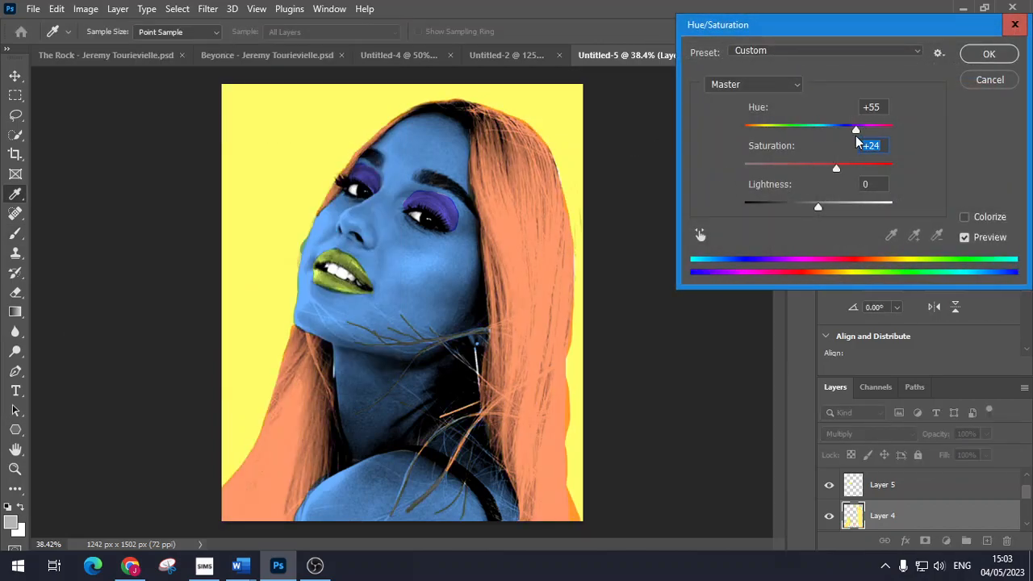
{"action": "left_click", "coordinate": [989, 53]}
Step: Turn the Layer 5 lips magenta-pink with Hue -130, Saturation +29
{"action": "left_click", "coordinate": [890, 484]}
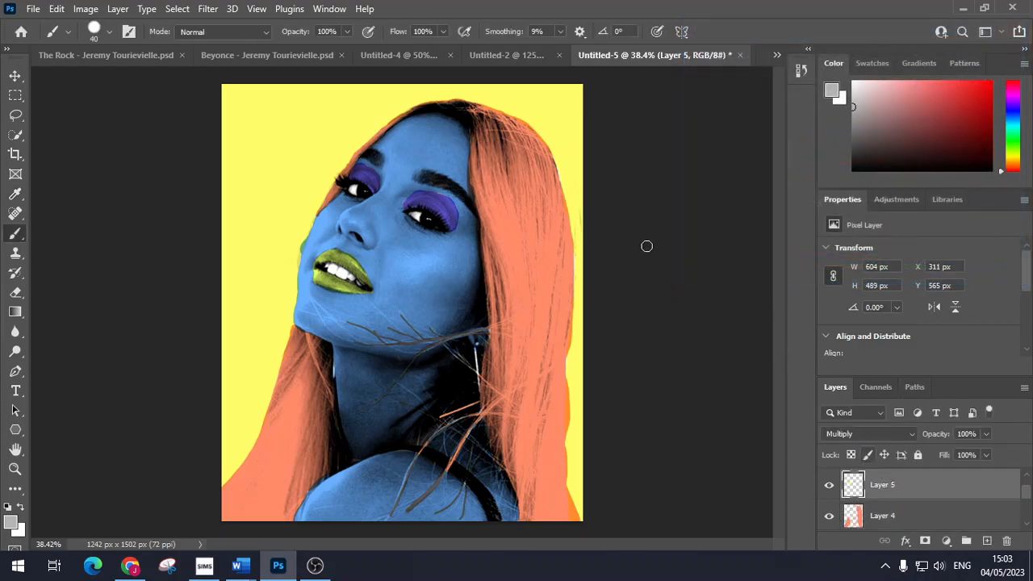
{"action": "left_click", "coordinate": [86, 9]}
{"action": "mouse_move", "coordinate": [133, 48]}
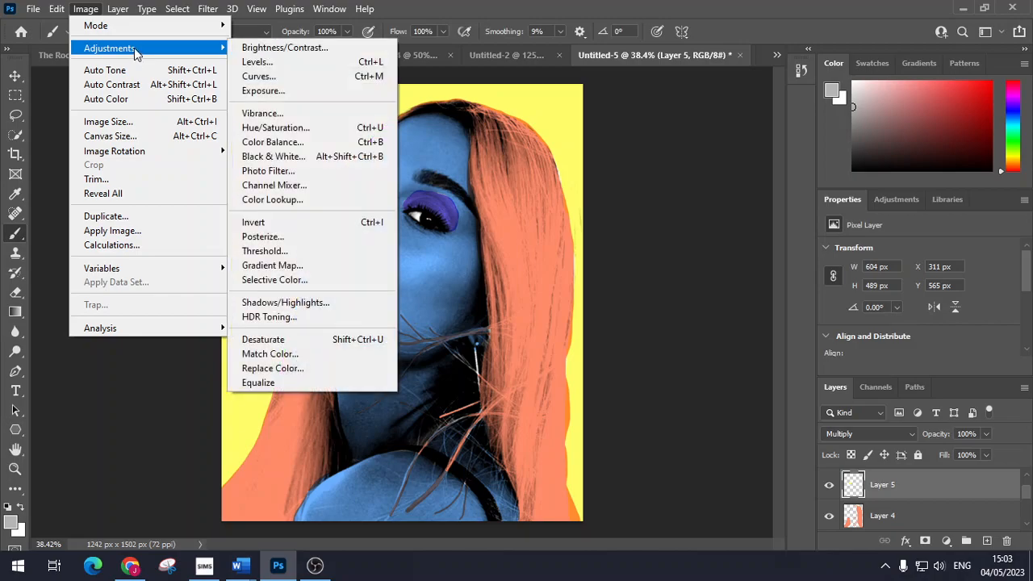
{"action": "left_click", "coordinate": [339, 128]}
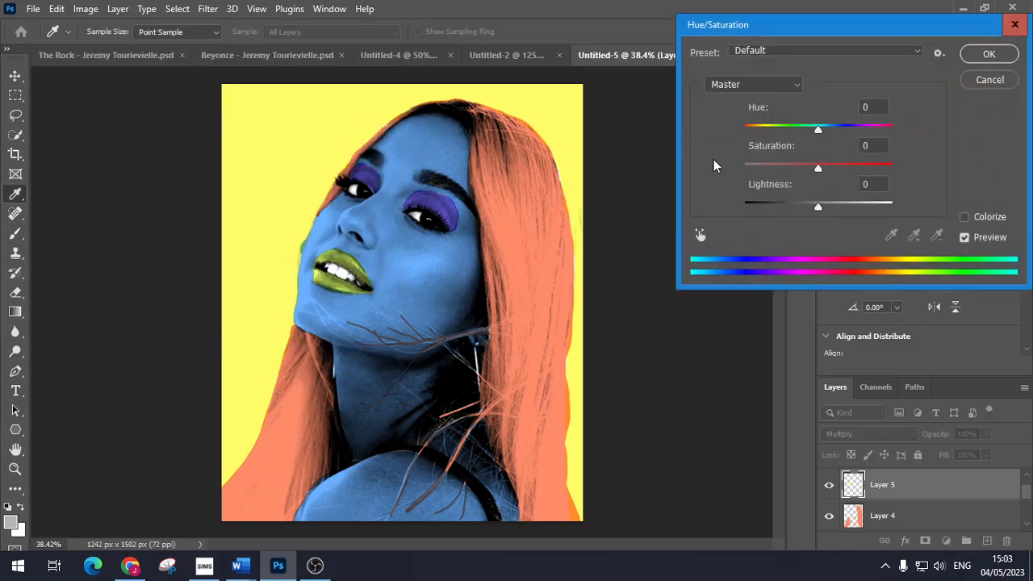
{"action": "left_click_drag", "start_coordinate": [815, 168], "coordinate": [761, 141]}
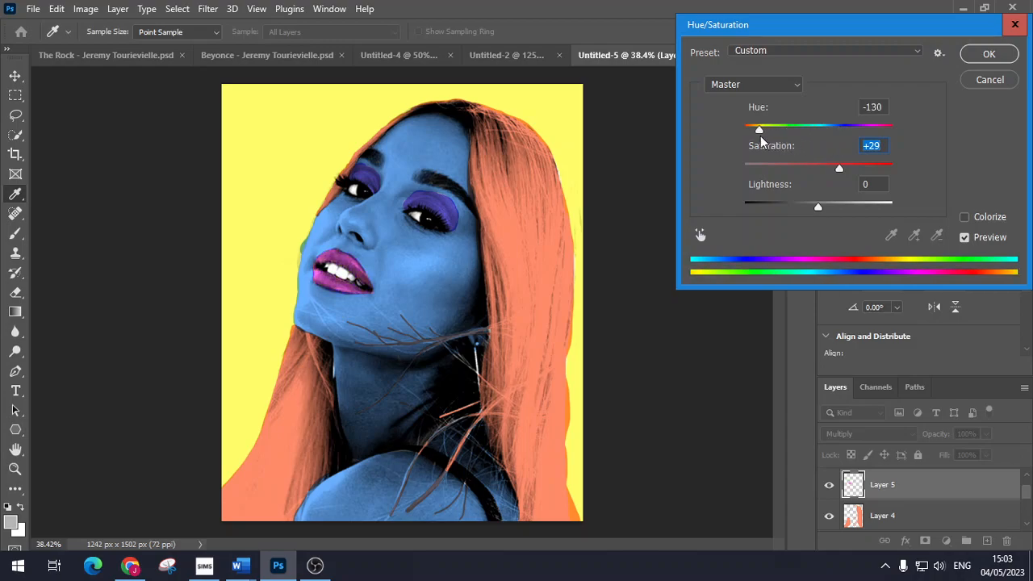
{"action": "left_click", "coordinate": [989, 54]}
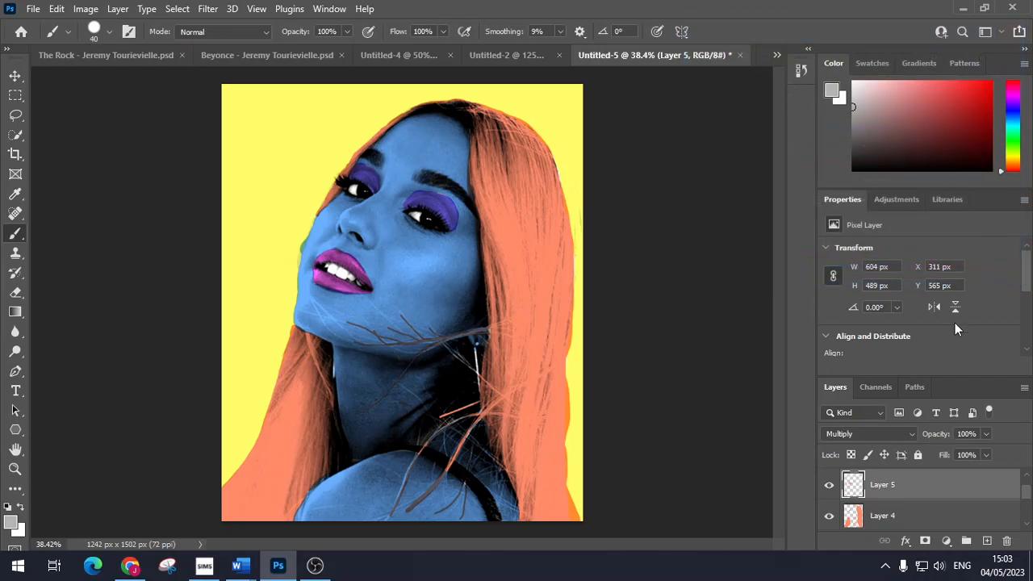
{"action": "scroll", "coordinate": [902, 523], "scroll_direction": "up", "scroll_amount": 1}
Step: Recolour the Layer 6 eyeshadow olive-yellow with Hue +165, Saturation +16
{"action": "left_click", "coordinate": [899, 481]}
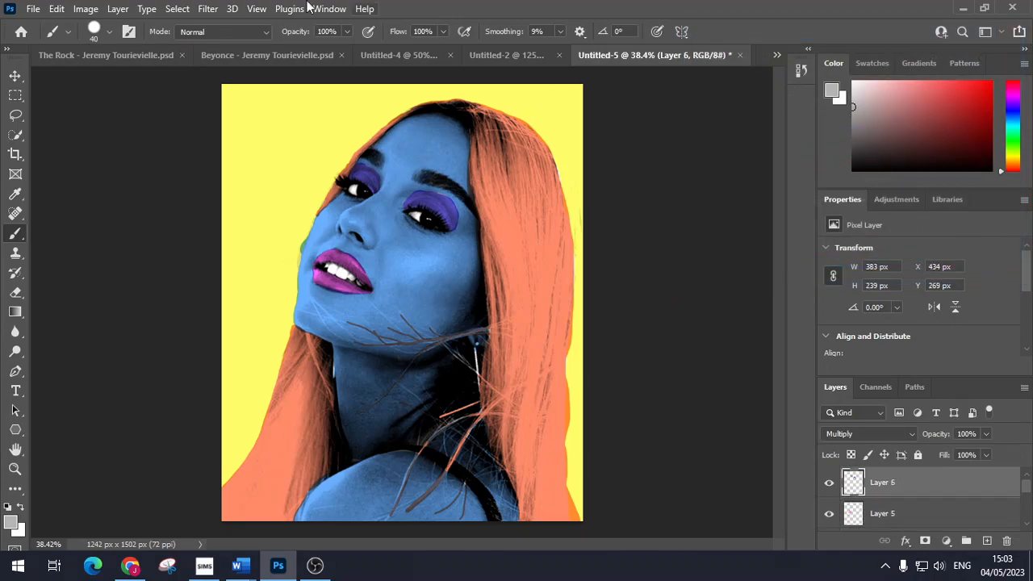
{"action": "left_click", "coordinate": [84, 9]}
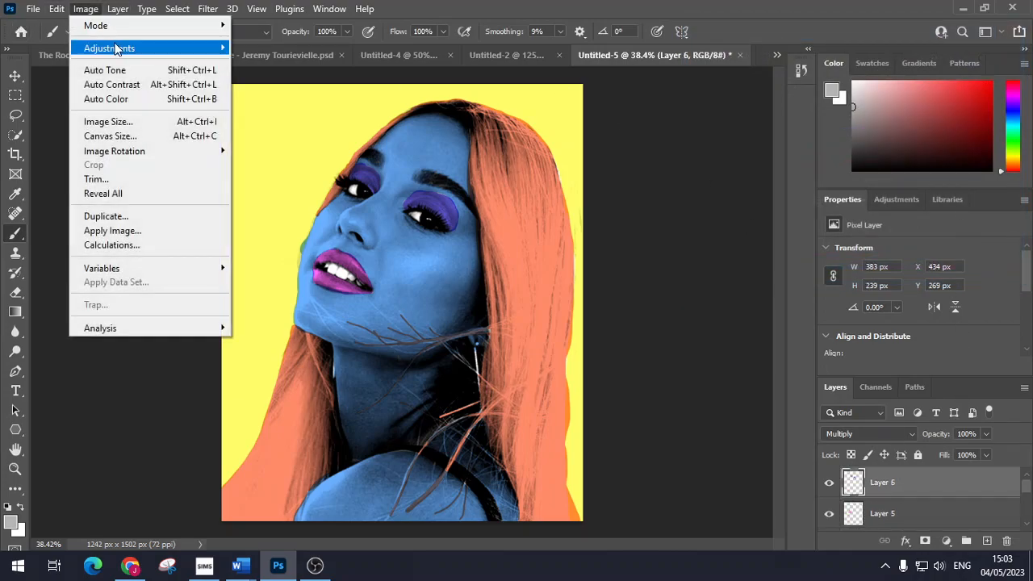
{"action": "mouse_move", "coordinate": [116, 49]}
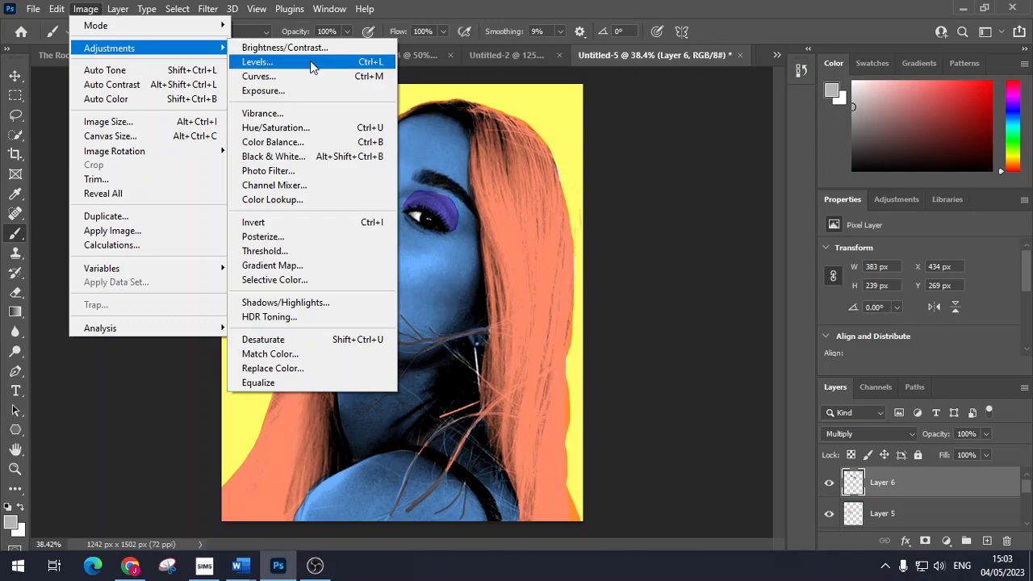
{"action": "left_click", "coordinate": [322, 129]}
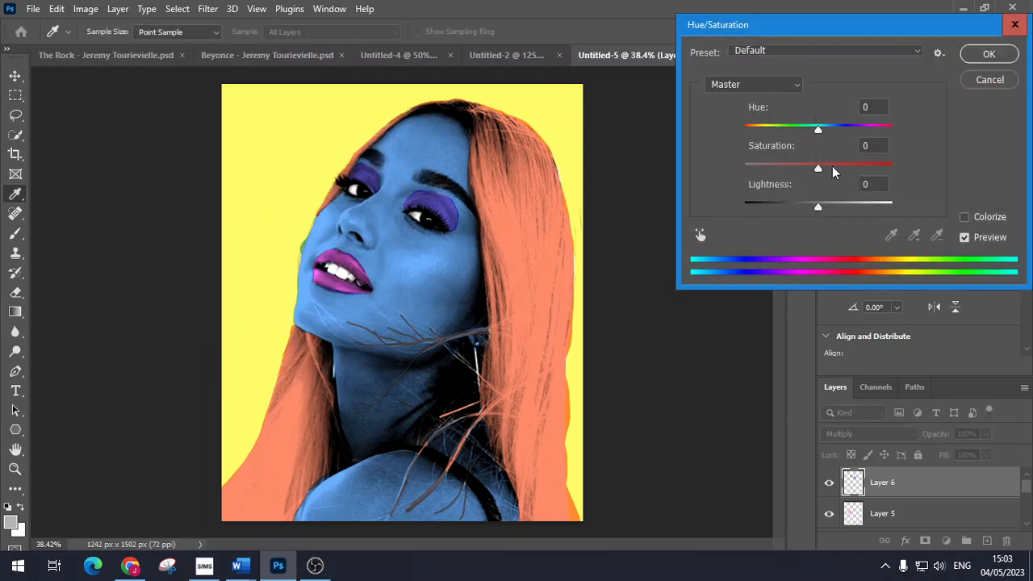
{"action": "mouse_move", "coordinate": [818, 169]}
{"action": "left_mouse_down"}
{"action": "mouse_move", "coordinate": [842, 177]}
{"action": "mouse_move", "coordinate": [796, 177]}
{"action": "mouse_move", "coordinate": [833, 177]}
{"action": "mouse_move", "coordinate": [811, 178]}
{"action": "left_mouse_up"}
{"action": "left_click", "coordinate": [830, 167]}
{"action": "left_click_drag", "start_coordinate": [819, 128], "coordinate": [892, 129]}
{"action": "left_click", "coordinate": [988, 54]}
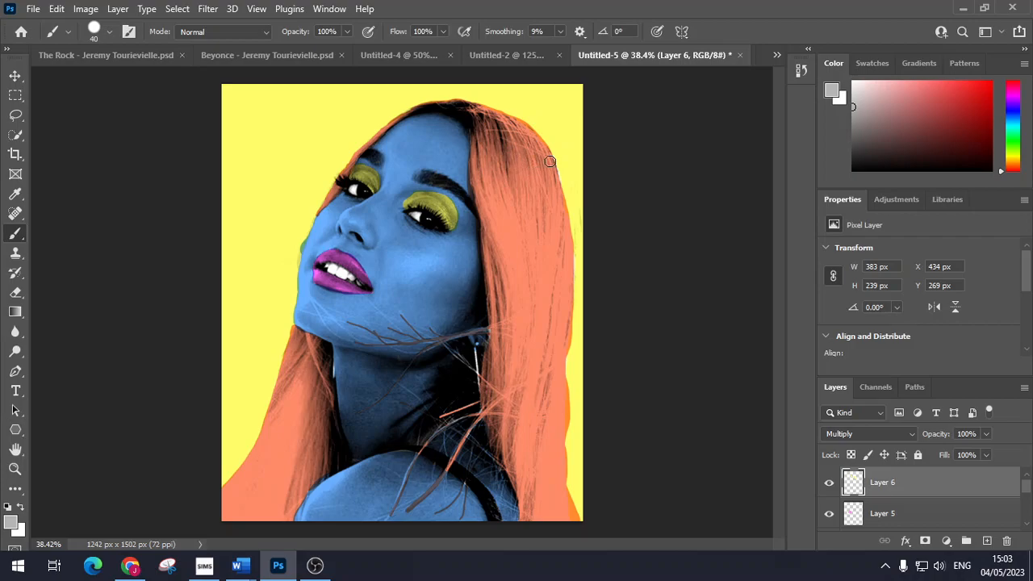
Step: Snip the finished yellow-background, blue-skinned, orange-haired Untitled-5 portrait to the clipboard
{"action": "left_click", "coordinate": [518, 52]}
{"action": "left_click", "coordinate": [658, 56]}
{"action": "left_click", "coordinate": [776, 54]}
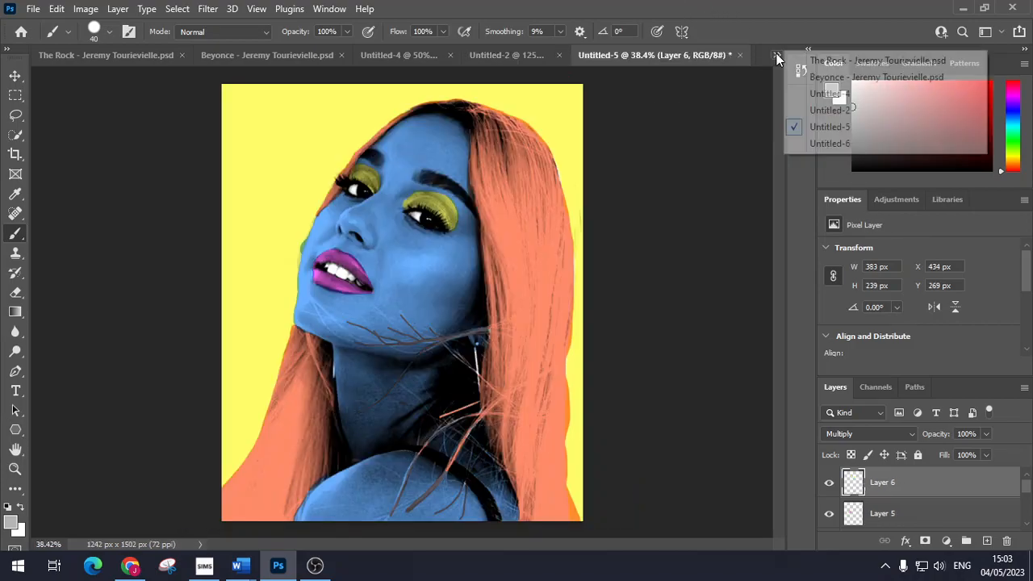
{"action": "left_click", "coordinate": [853, 145]}
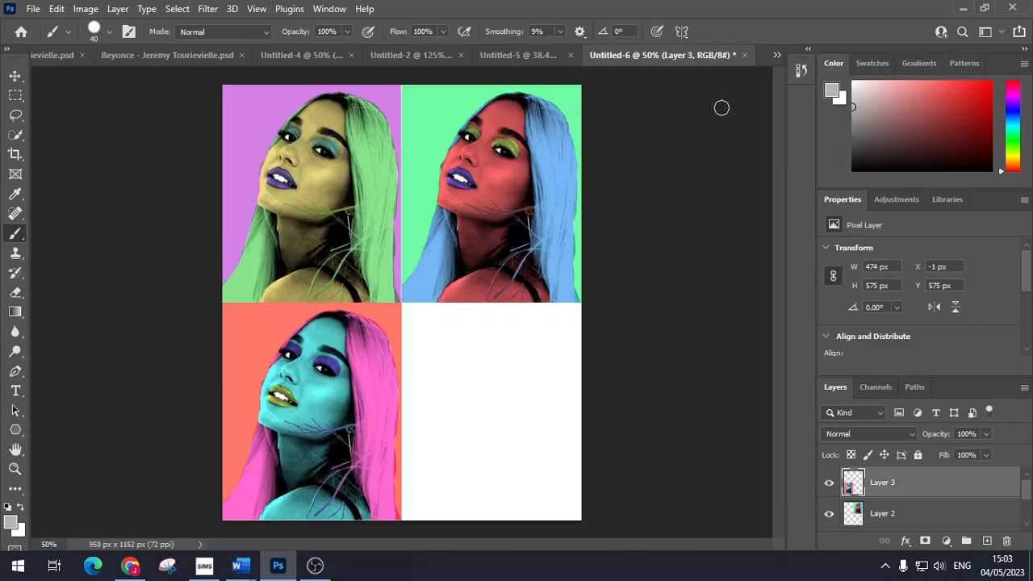
{"action": "left_click", "coordinate": [511, 56]}
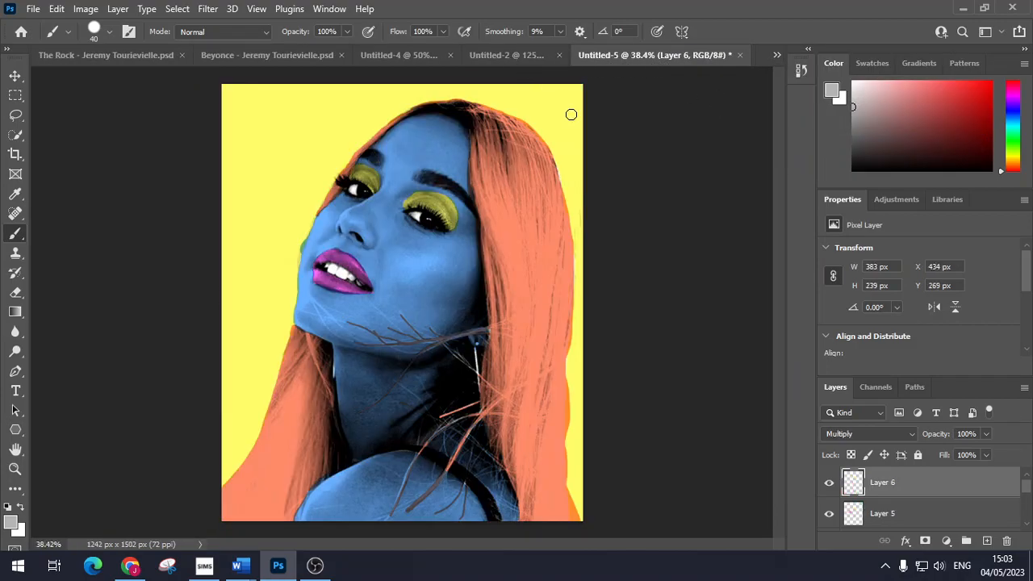
{"action": "key", "text": "super+shift+s"}
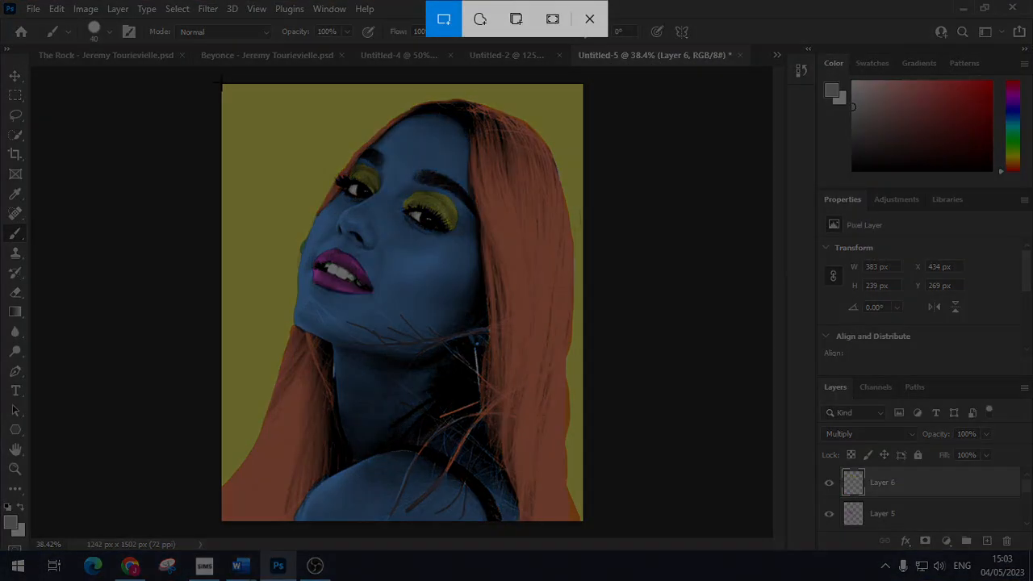
{"action": "mouse_move", "coordinate": [222, 83]}
{"action": "left_mouse_down"}
{"action": "mouse_move", "coordinate": [583, 403]}
{"action": "mouse_move", "coordinate": [581, 513]}
{"action": "left_mouse_up"}
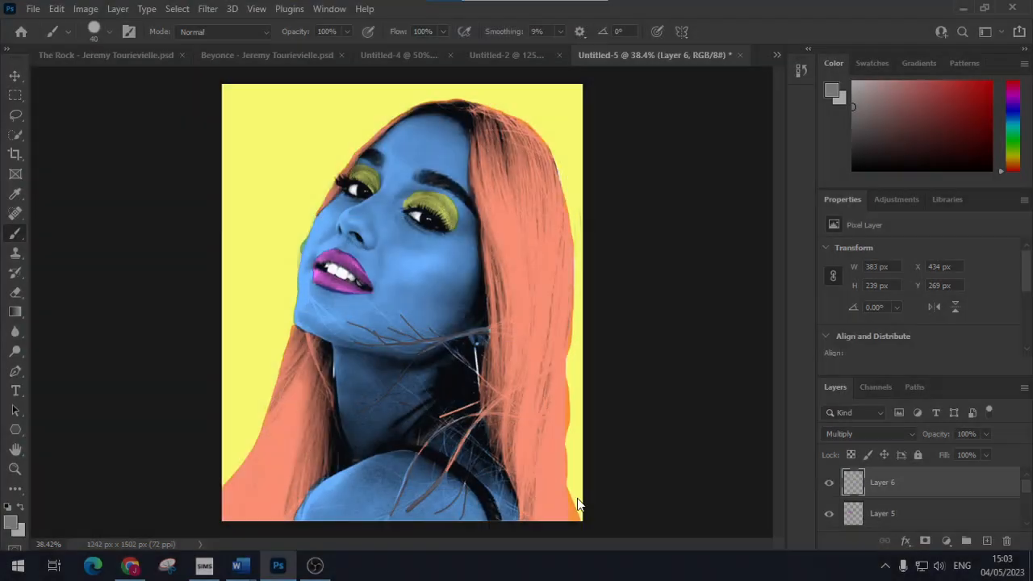
{"action": "left_click", "coordinate": [777, 55]}
Step: Paste the yellow-background portrait into Untitled-6 and move it into the bottom-right quadrant
{"action": "left_click", "coordinate": [833, 145]}
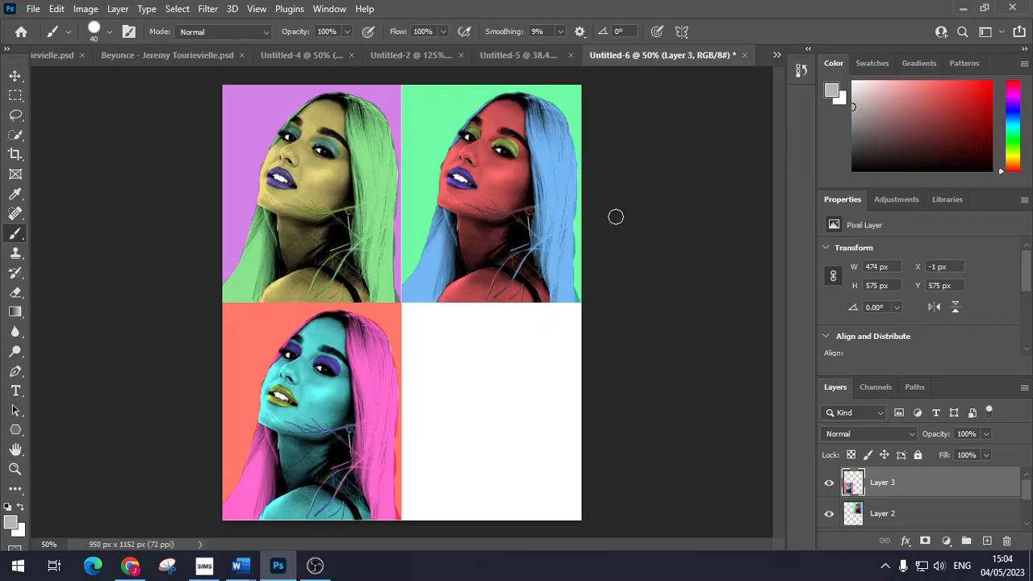
{"action": "key", "text": "ctrl+v"}
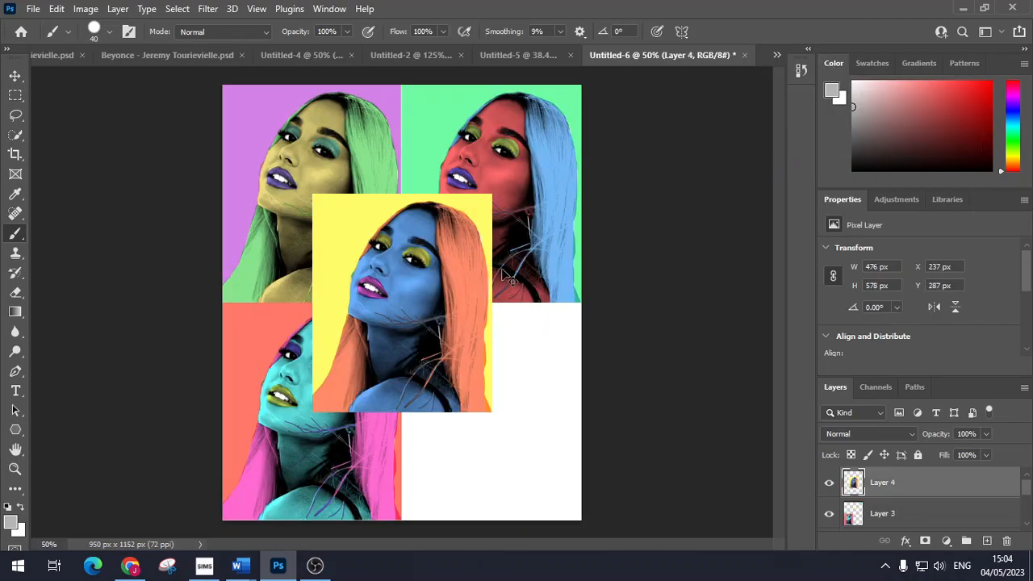
{"action": "key", "text": "ctrl+t"}
{"action": "mouse_move", "coordinate": [451, 327]}
{"action": "left_mouse_down"}
{"action": "mouse_move", "coordinate": [526, 447]}
{"action": "mouse_move", "coordinate": [547, 447]}
{"action": "left_mouse_up"}
{"action": "key", "text": "Return"}
{"action": "key", "text": "b"}
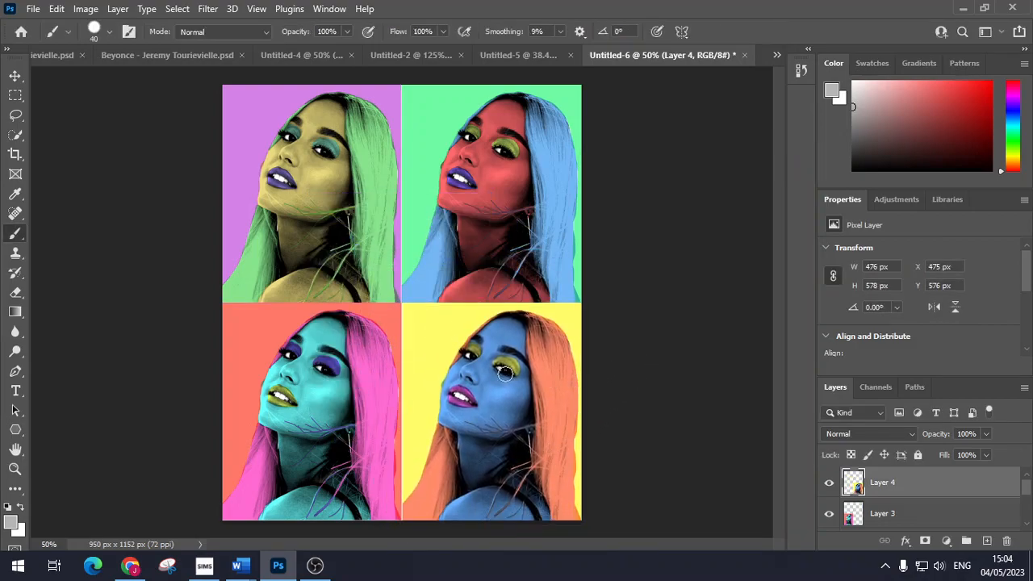
Step: Fine-tune the bottom-right portrait's position, then snip the whole four-portrait grid
{"action": "key", "text": "ctrl+t"}
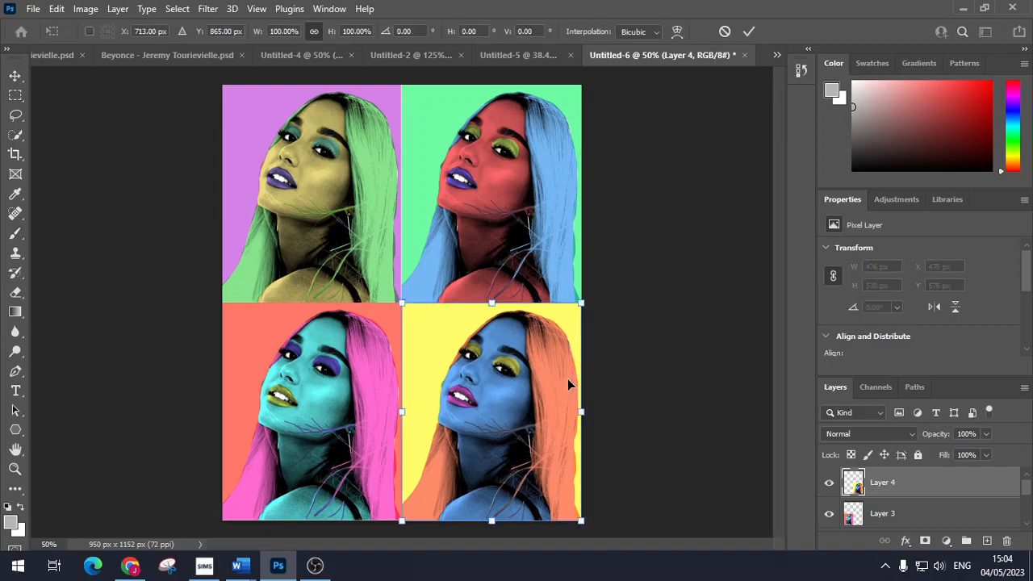
{"action": "key", "text": "Return"}
{"action": "key", "text": "b"}
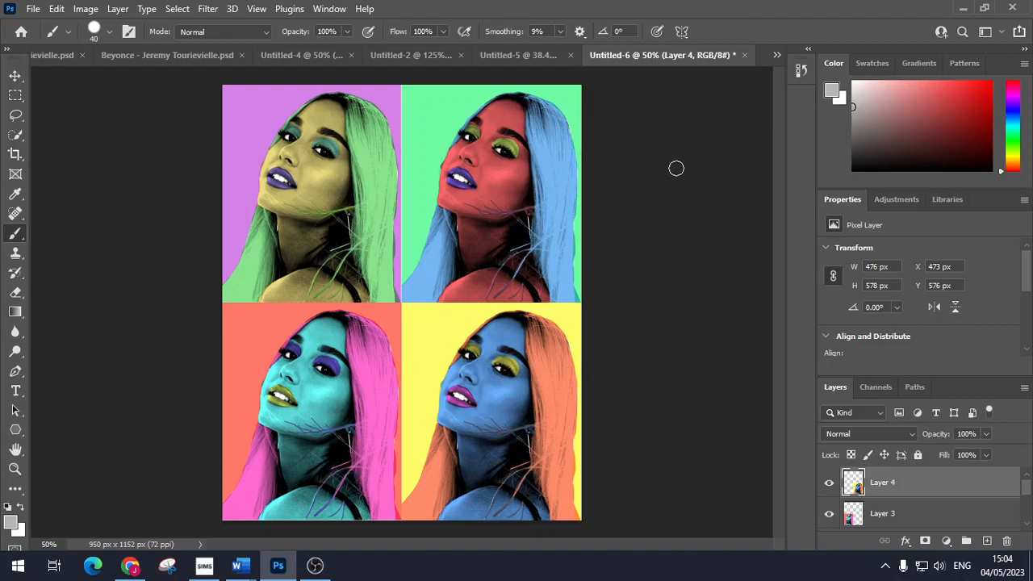
{"action": "key", "text": "super+shift+s"}
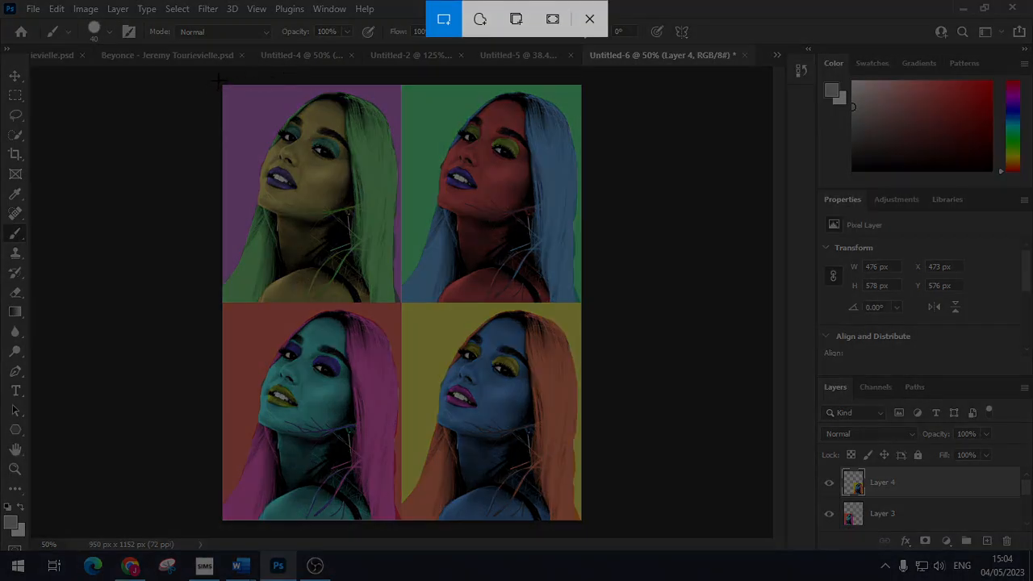
{"action": "left_click_drag", "start_coordinate": [217, 79], "coordinate": [585, 529]}
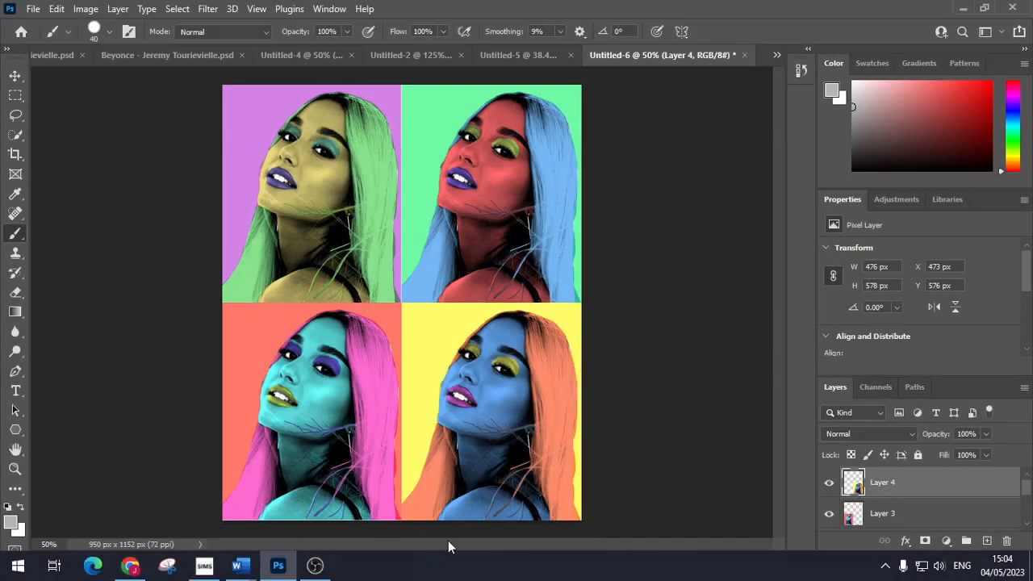
Step: In the Portraiture GCSE Photography presentation, add a Caption-layout slide and delete its empty caption box
{"action": "left_click", "coordinate": [130, 565]}
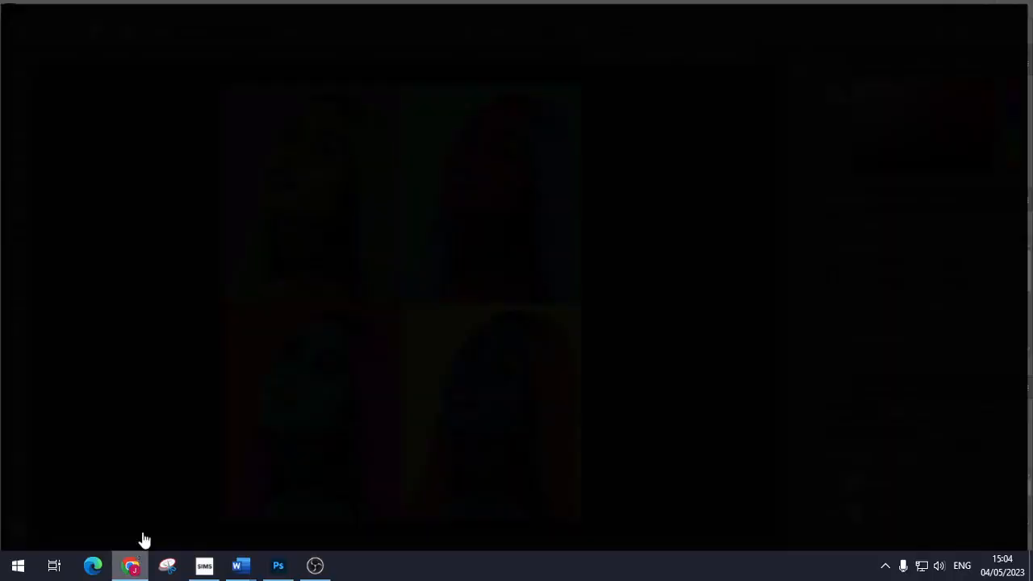
{"action": "left_click", "coordinate": [562, 12]}
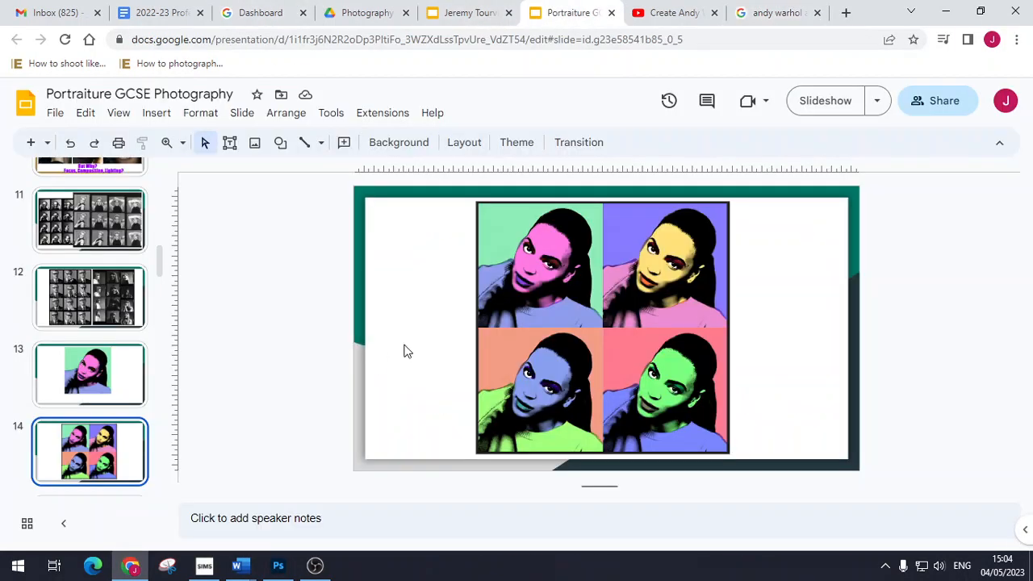
{"action": "left_click", "coordinate": [48, 143]}
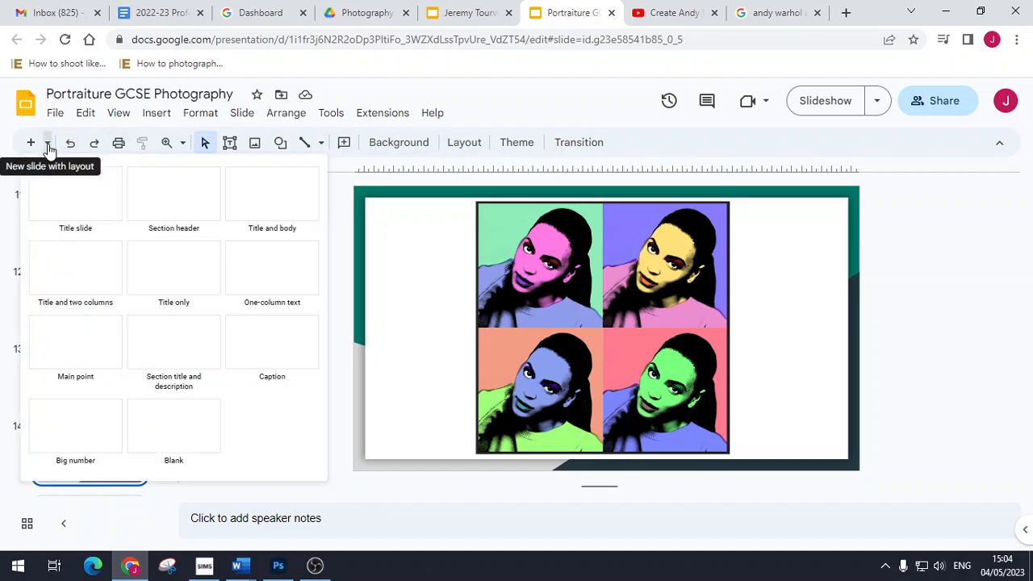
{"action": "left_click", "coordinate": [258, 359]}
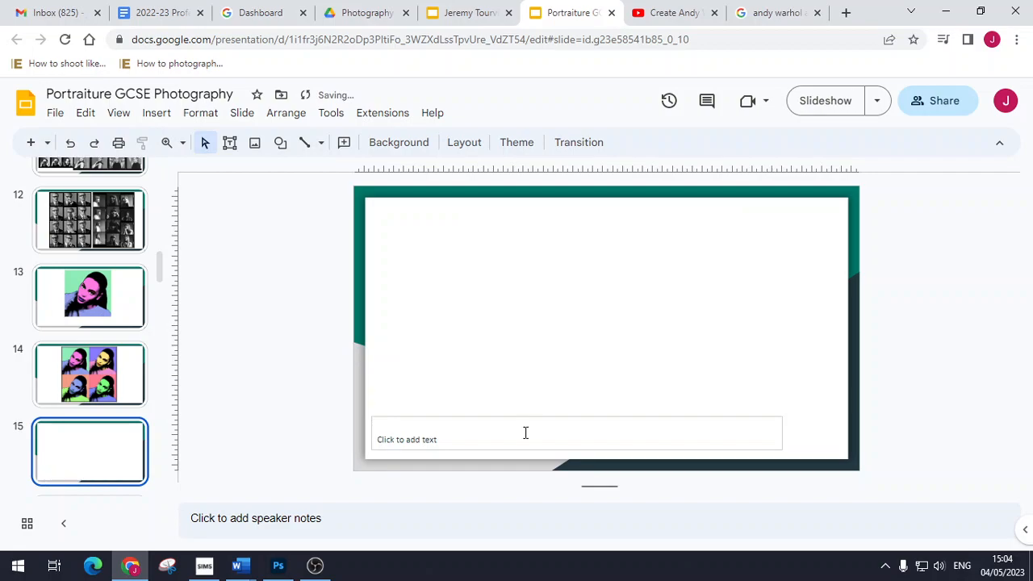
{"action": "left_click", "coordinate": [524, 418]}
{"action": "key", "text": "Delete"}
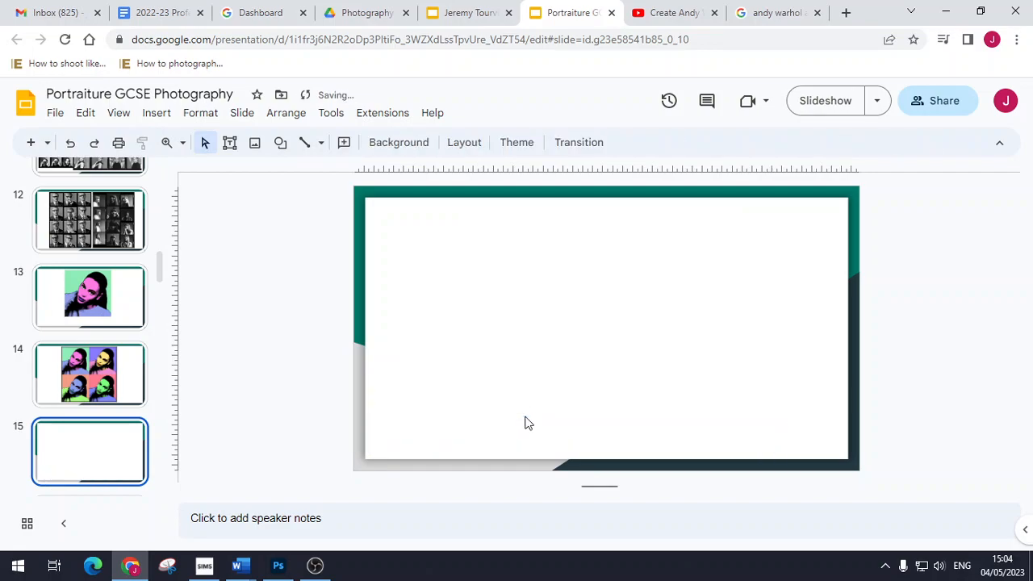
Step: Paste the captured pop-art grid onto slide 15 and centre it
{"action": "key", "text": "ctrl+v"}
{"action": "left_click_drag", "start_coordinate": [556, 347], "coordinate": [668, 364]}
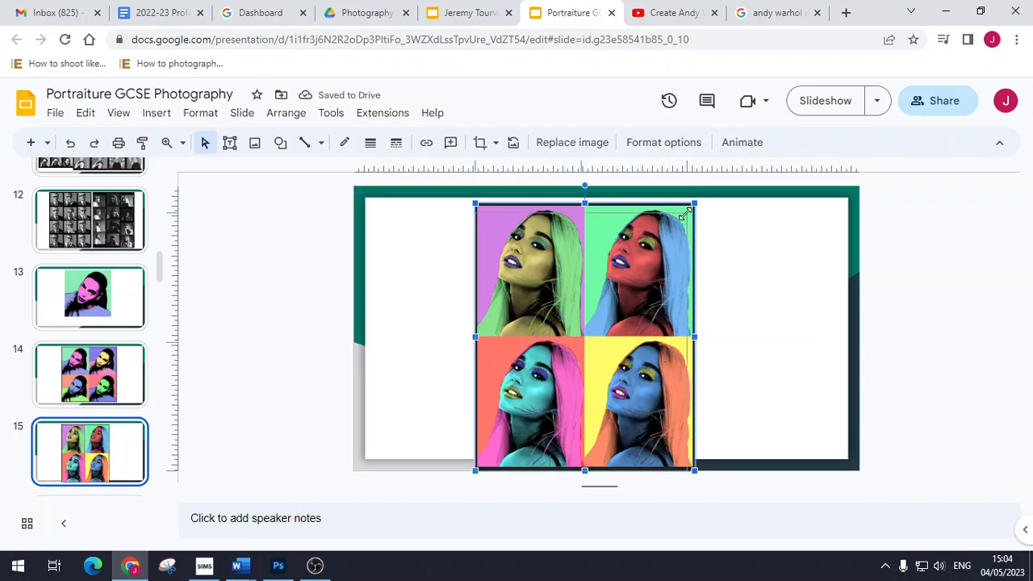
{"action": "left_click_drag", "start_coordinate": [652, 262], "coordinate": [671, 247]}
{"action": "left_click", "coordinate": [732, 367]}
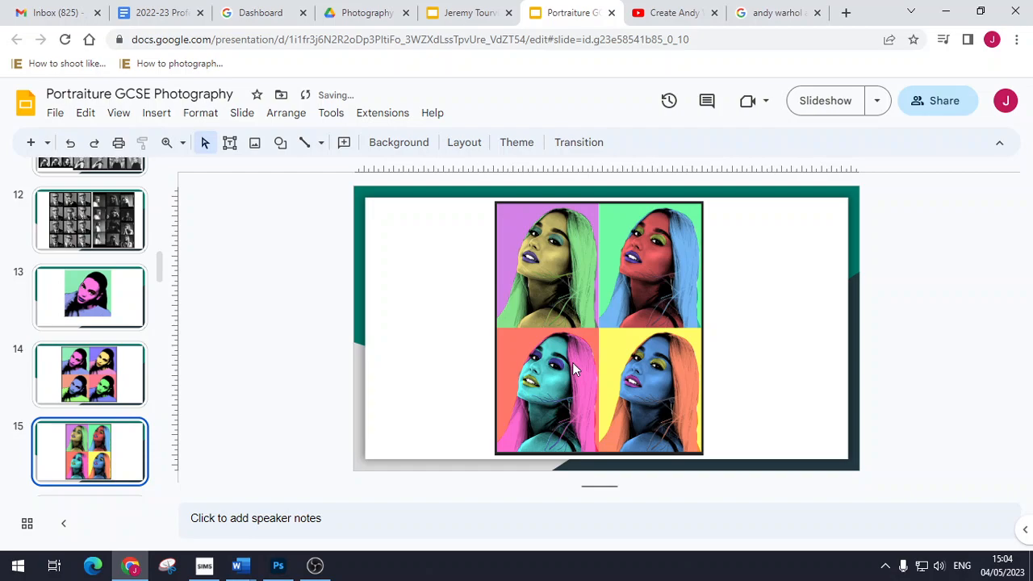
Step: Copy the pop-art grid from slide 14 and paste it into slide 15's left half
{"action": "left_click", "coordinate": [130, 400]}
{"action": "left_click", "coordinate": [547, 367]}
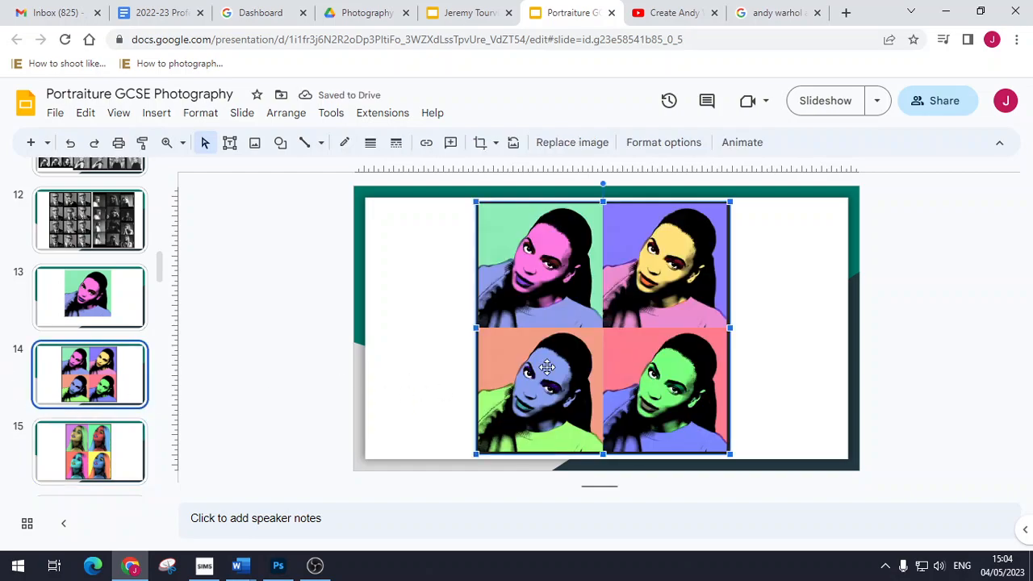
{"action": "key", "text": "ctrl+c"}
{"action": "left_click", "coordinate": [89, 452]}
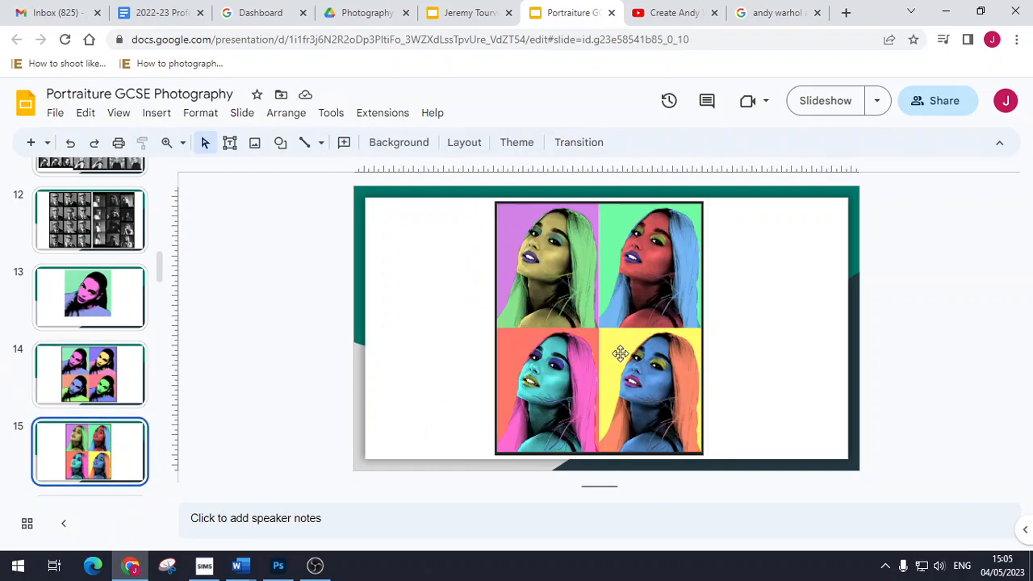
{"action": "key", "text": "ctrl+v"}
{"action": "left_click_drag", "start_coordinate": [684, 345], "coordinate": [805, 352]}
Step: Preview slide 15 full screen as a slideshow, then return to the editor
{"action": "left_click", "coordinate": [912, 383]}
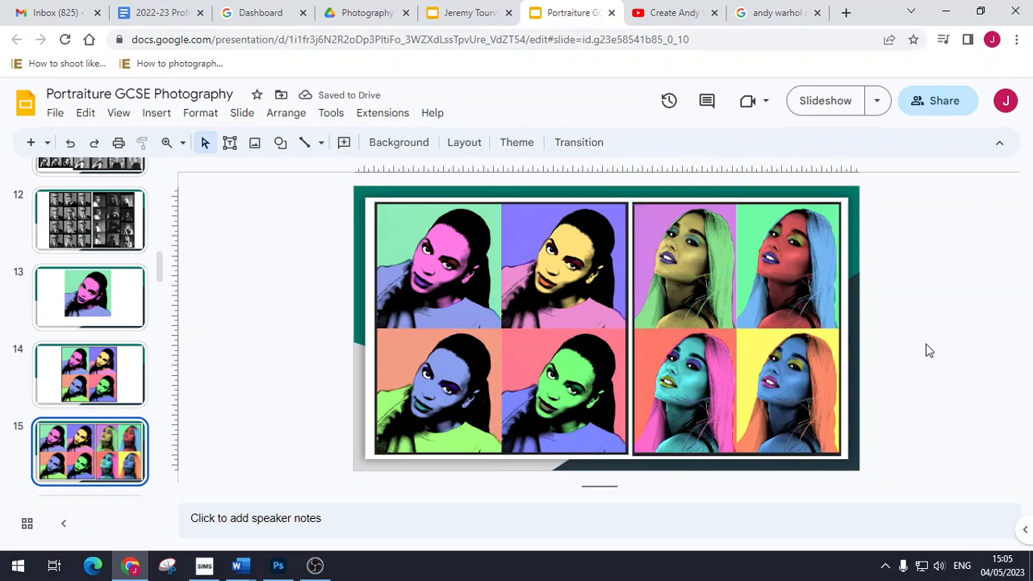
{"action": "left_click", "coordinate": [839, 104]}
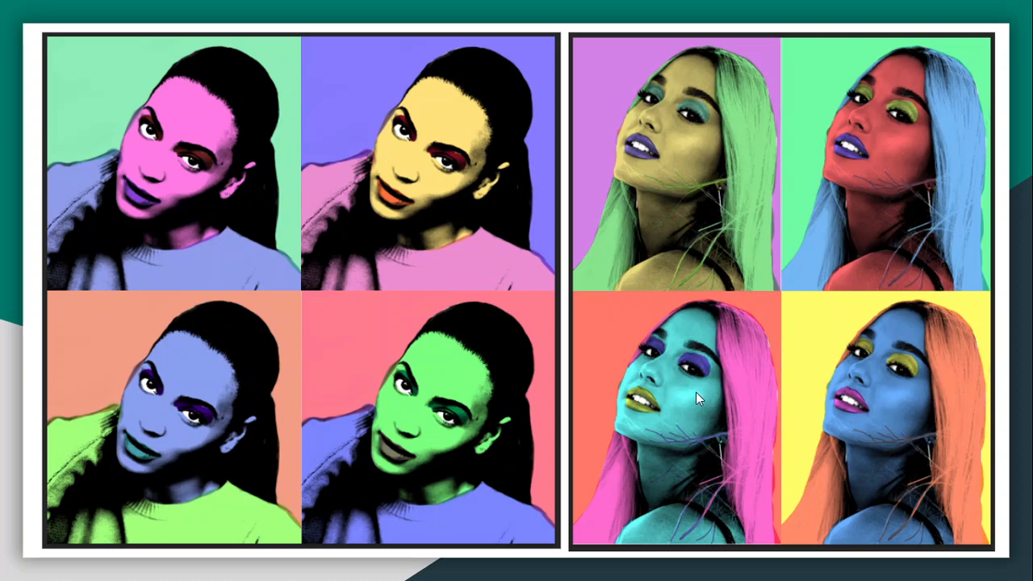
{"action": "key", "text": "Escape"}
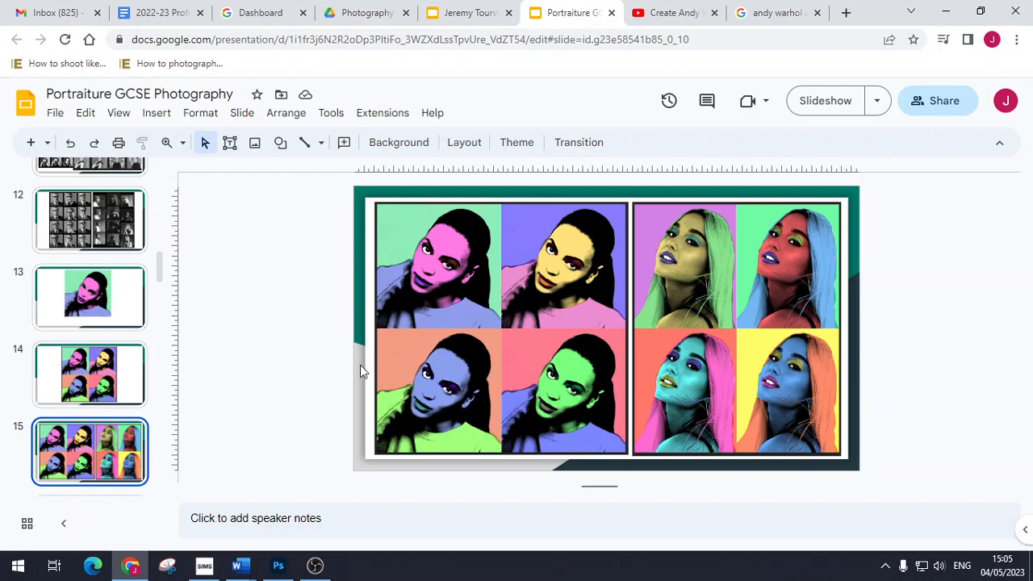
Step: Return to Photoshop and move from the Untitled-5 portrait to the Untitled-4 grid document
{"action": "left_click", "coordinate": [292, 568]}
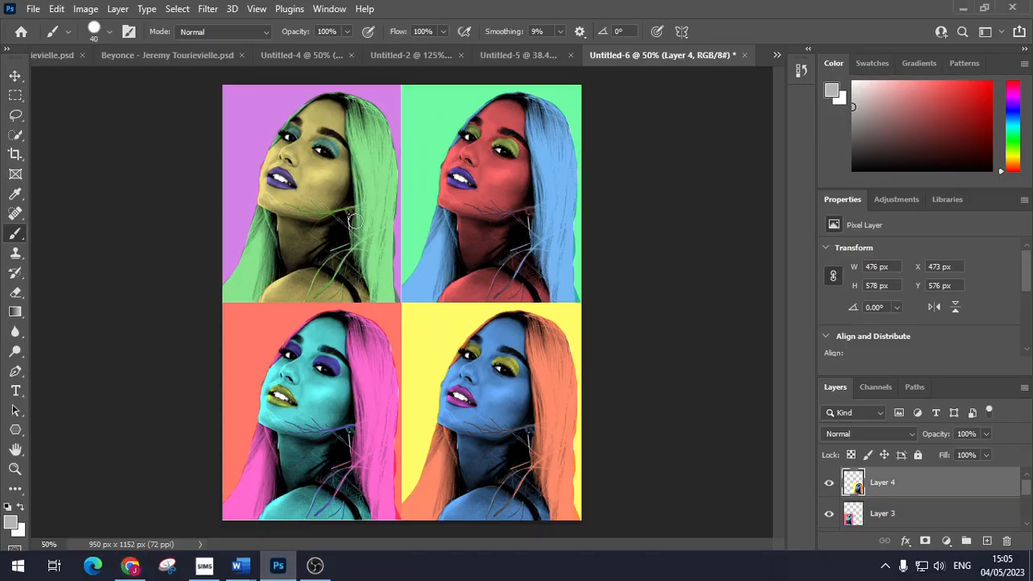
{"action": "left_click", "coordinate": [526, 56]}
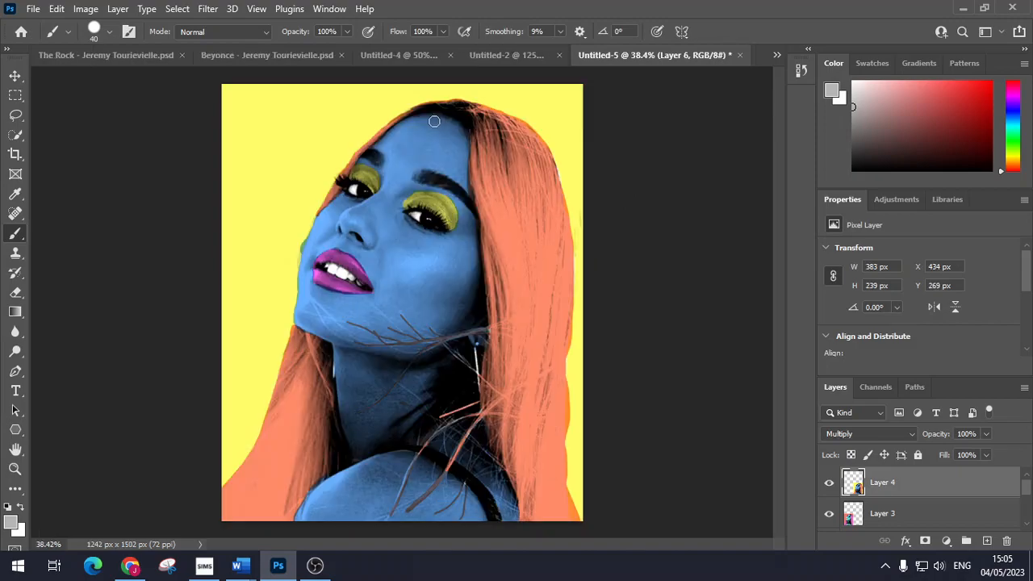
{"action": "left_click", "coordinate": [402, 58]}
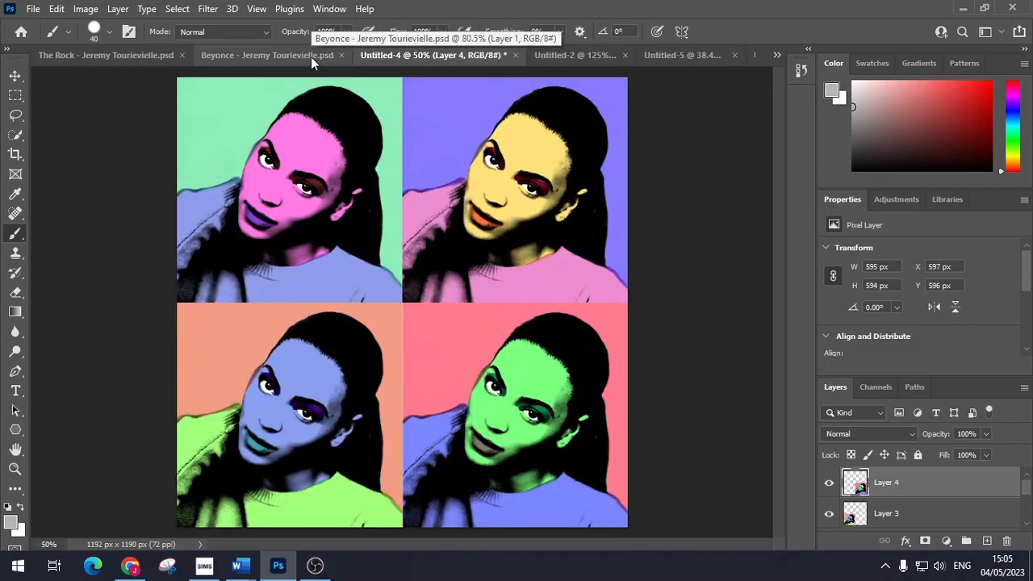